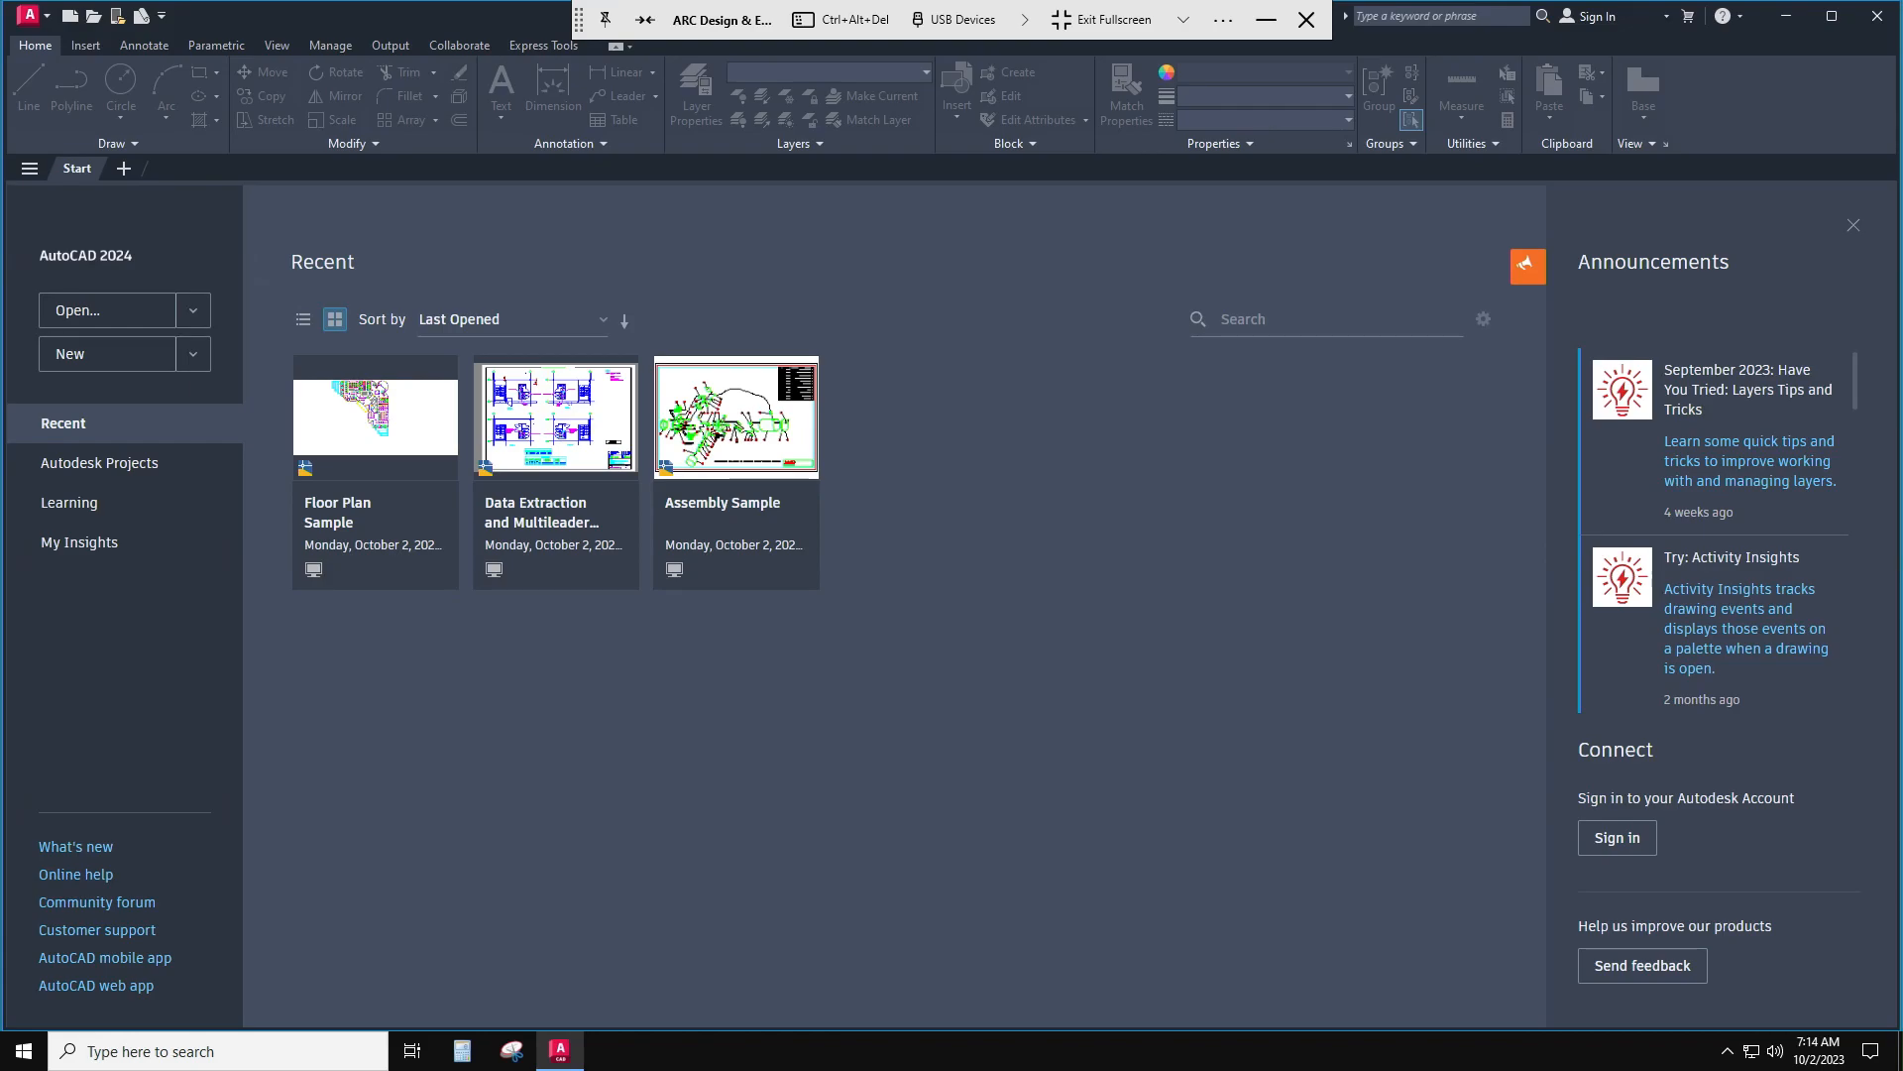
- Switch to the browser and review the R1, linetypes, R2 and R3 task notes on the Untitled Jam board
drag(1643, 1069, 1190, 57)
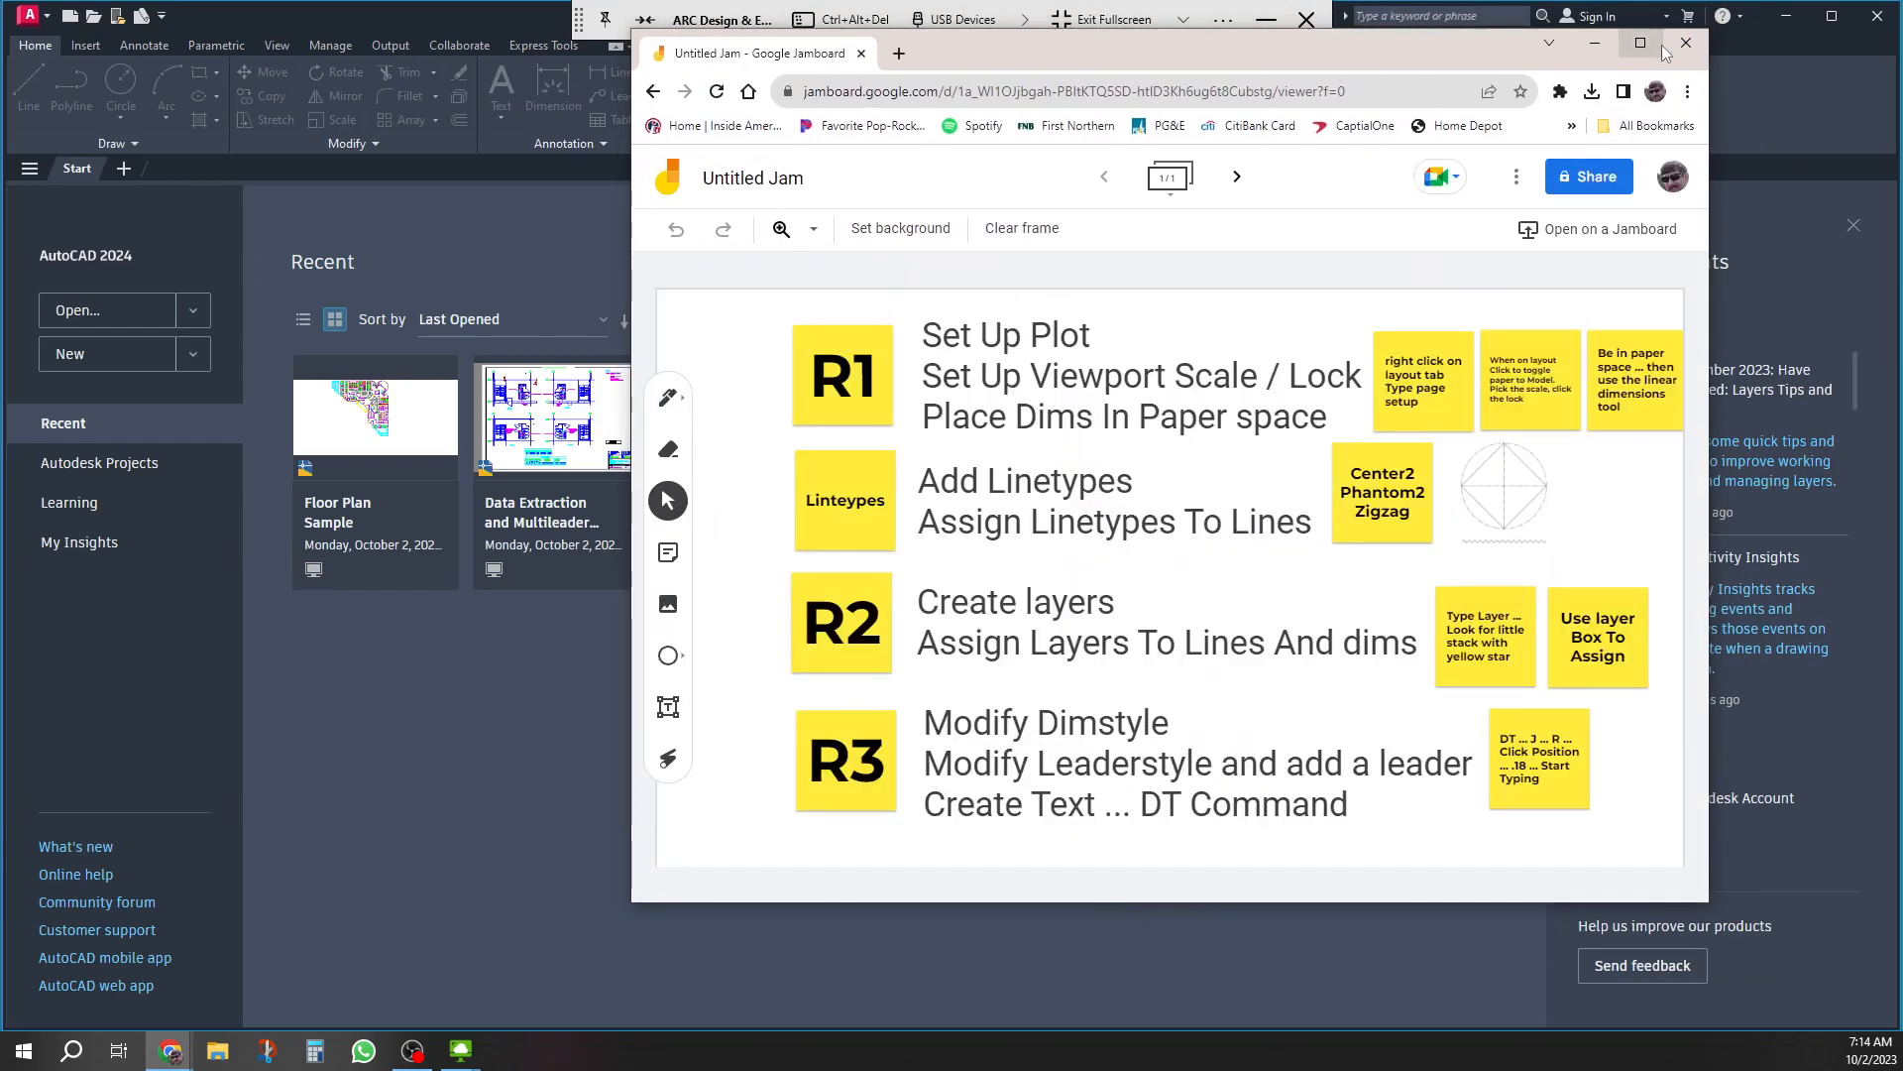
click(1641, 44)
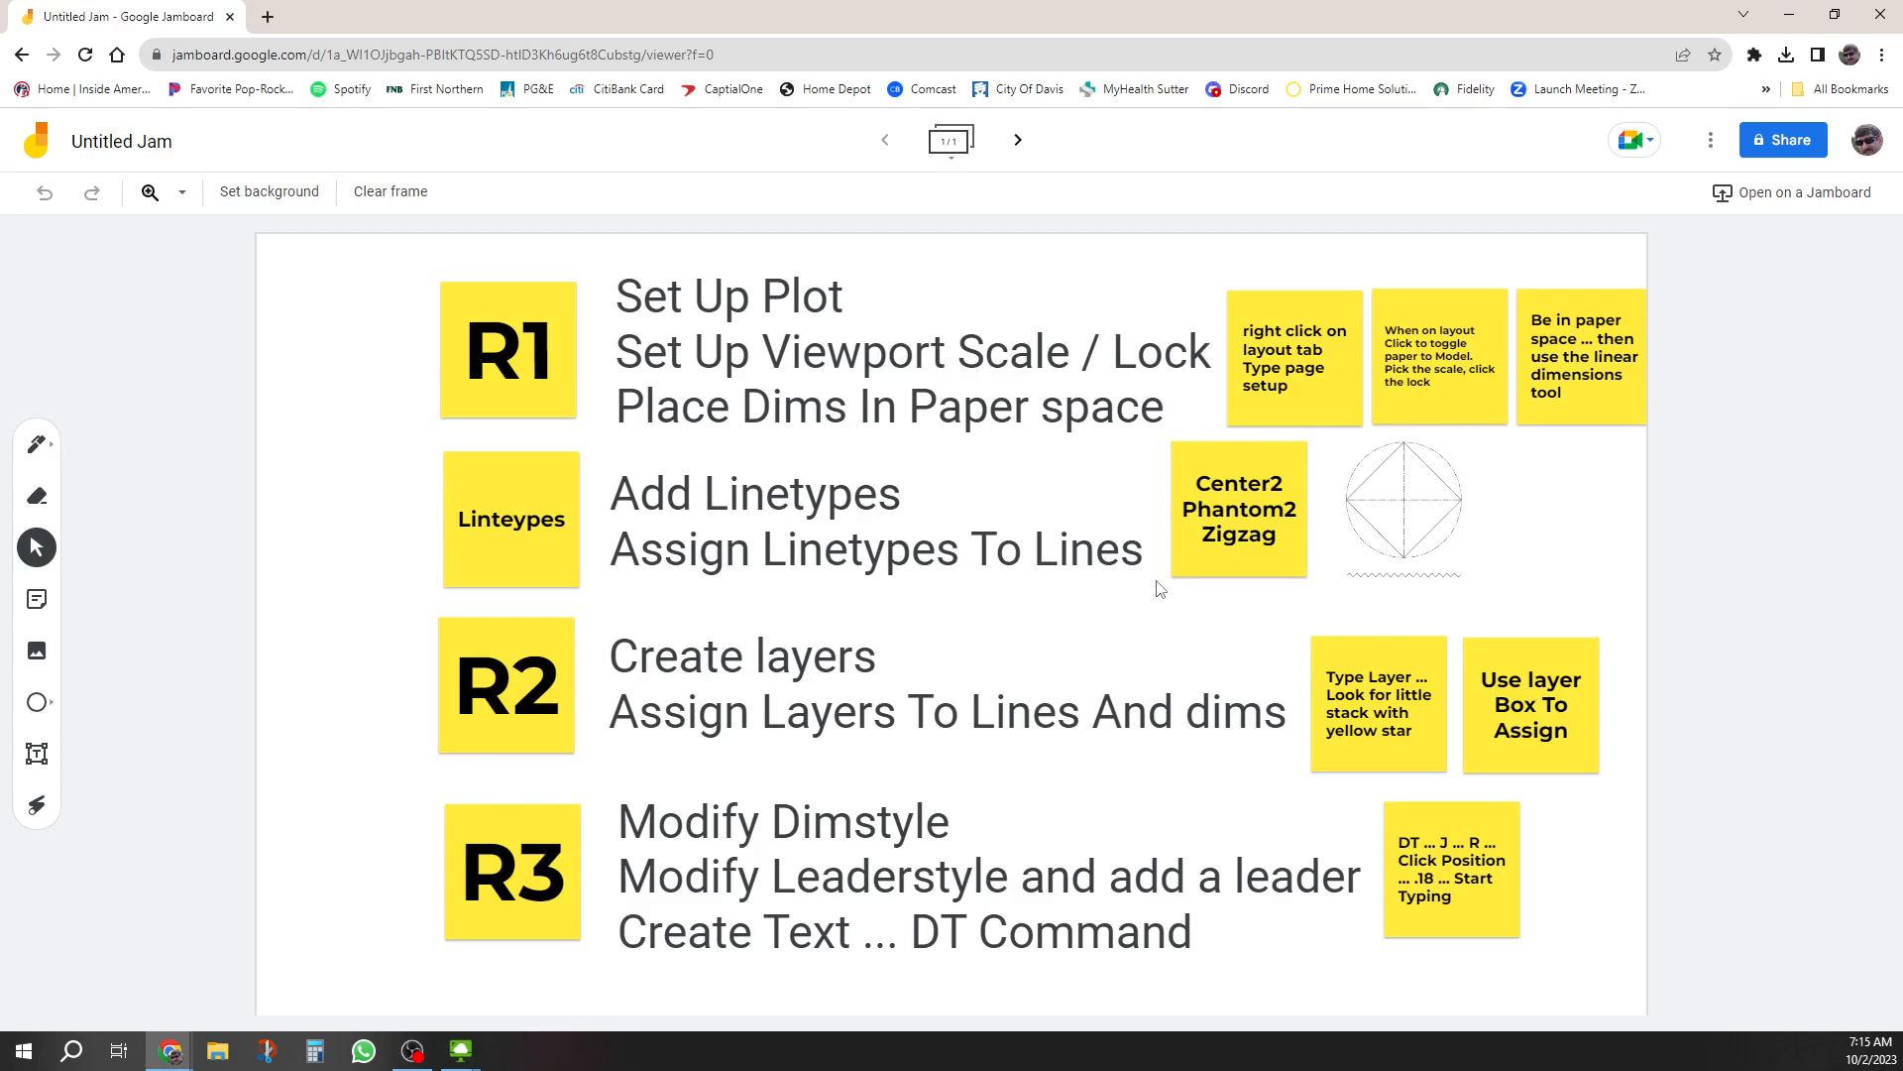
click(783, 294)
drag(135, 22, 1902, 1070)
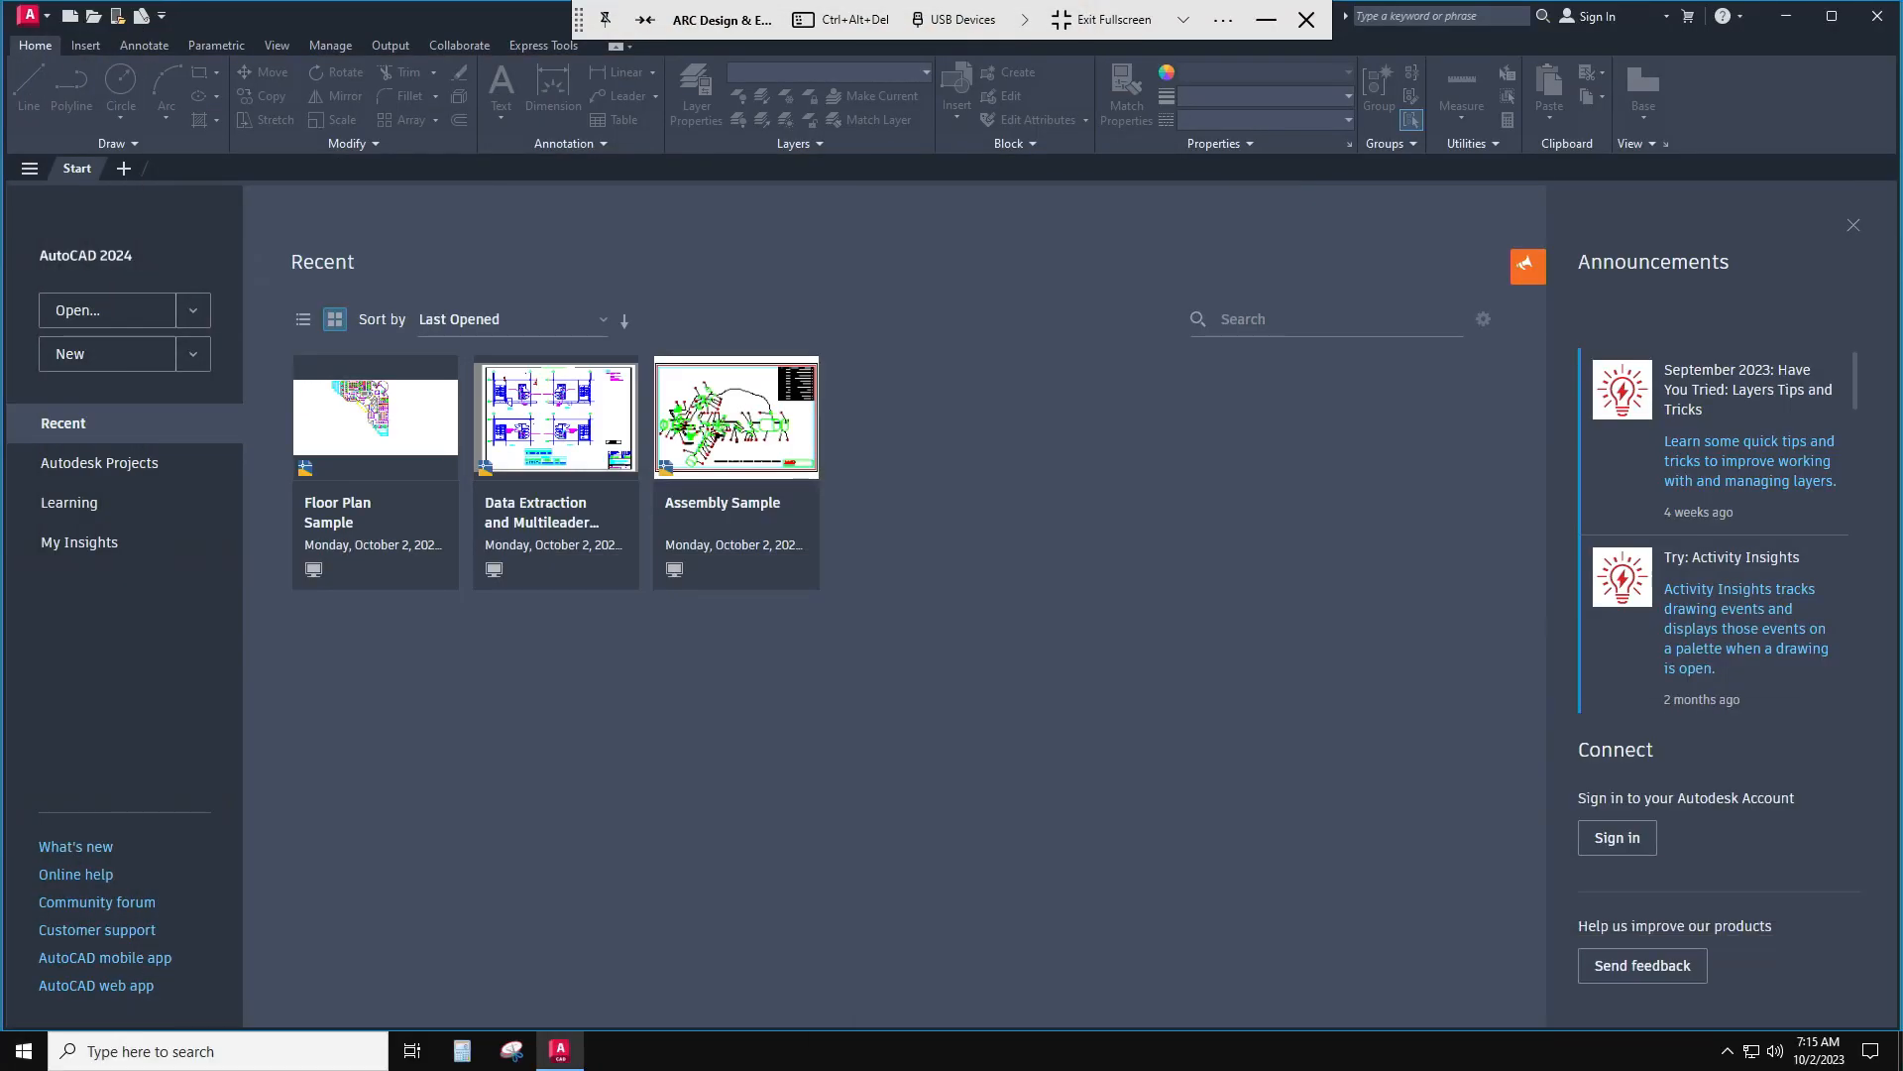
- Open Plate 2.1 - Woven Squares from the 301 Summer 2022 Week 2 folder, ignoring unresolved references, and close the Activity Insights palette
click(105, 315)
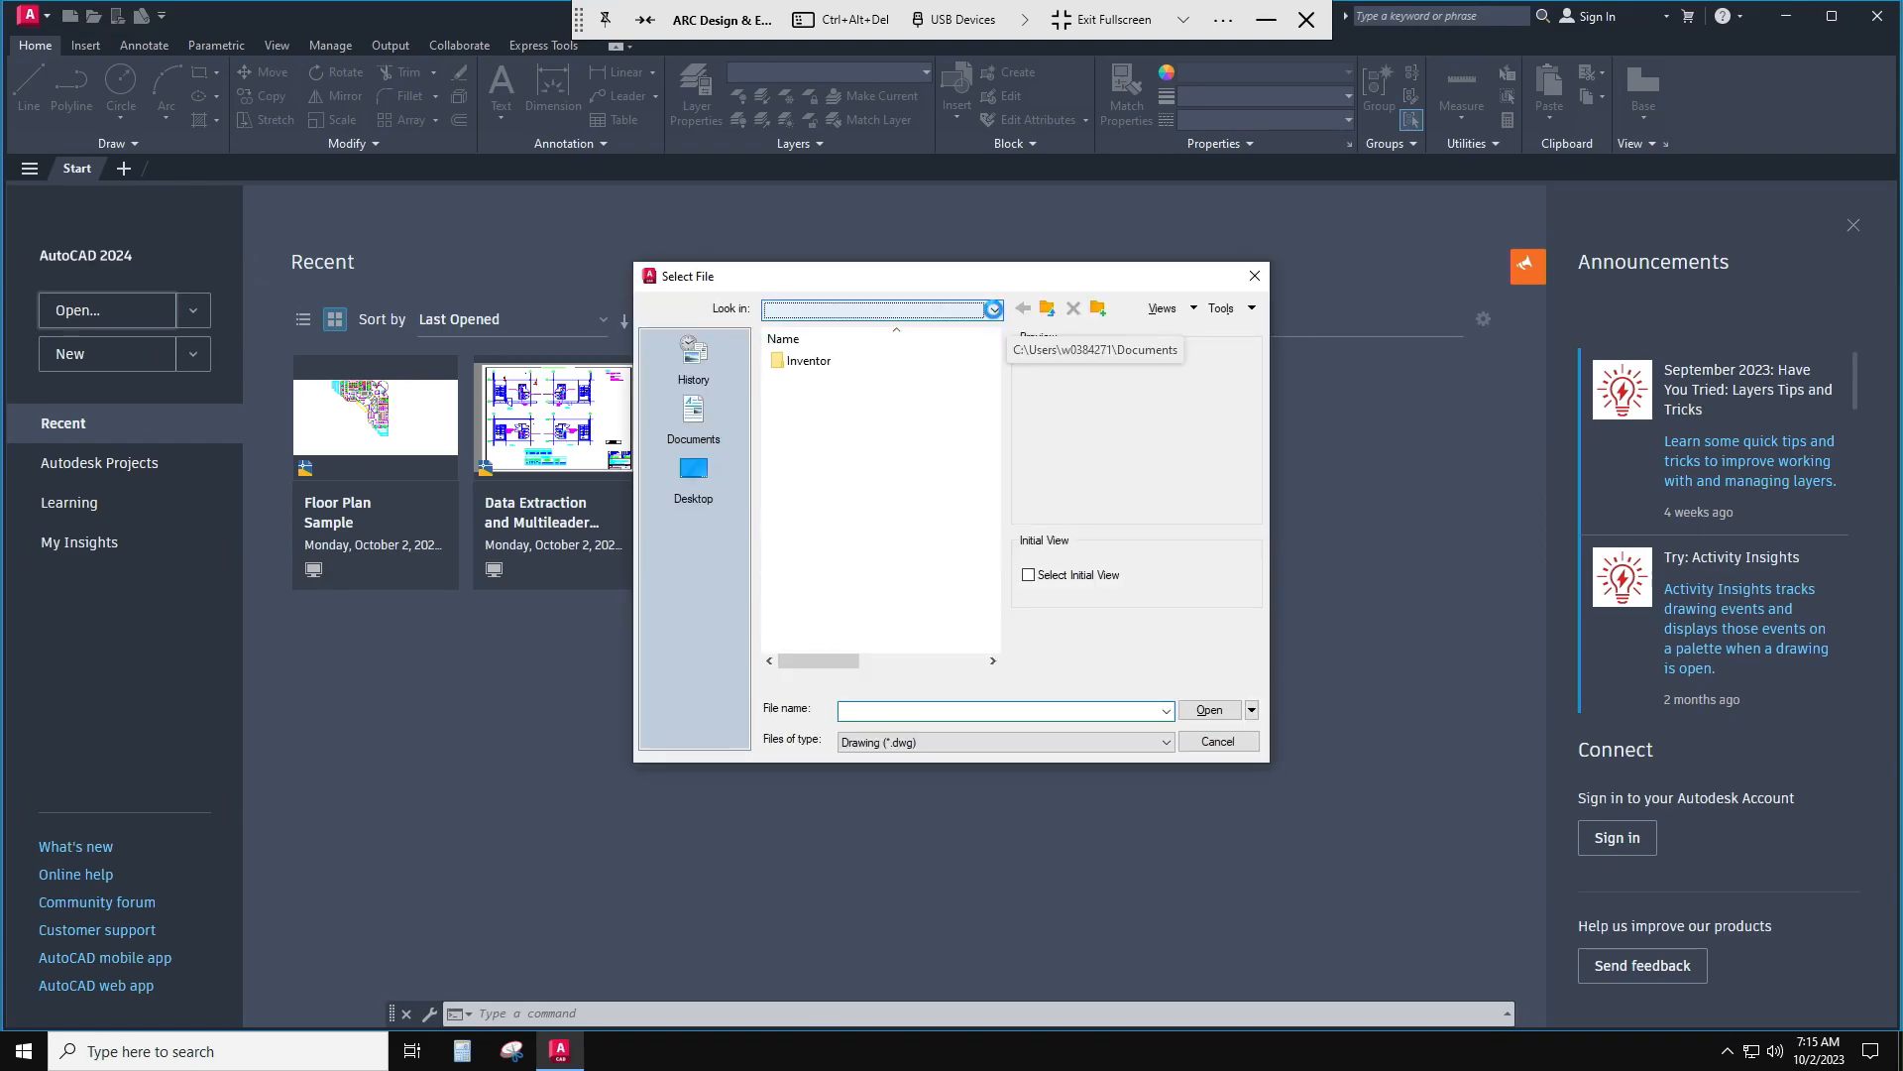
click(964, 311)
click(863, 457)
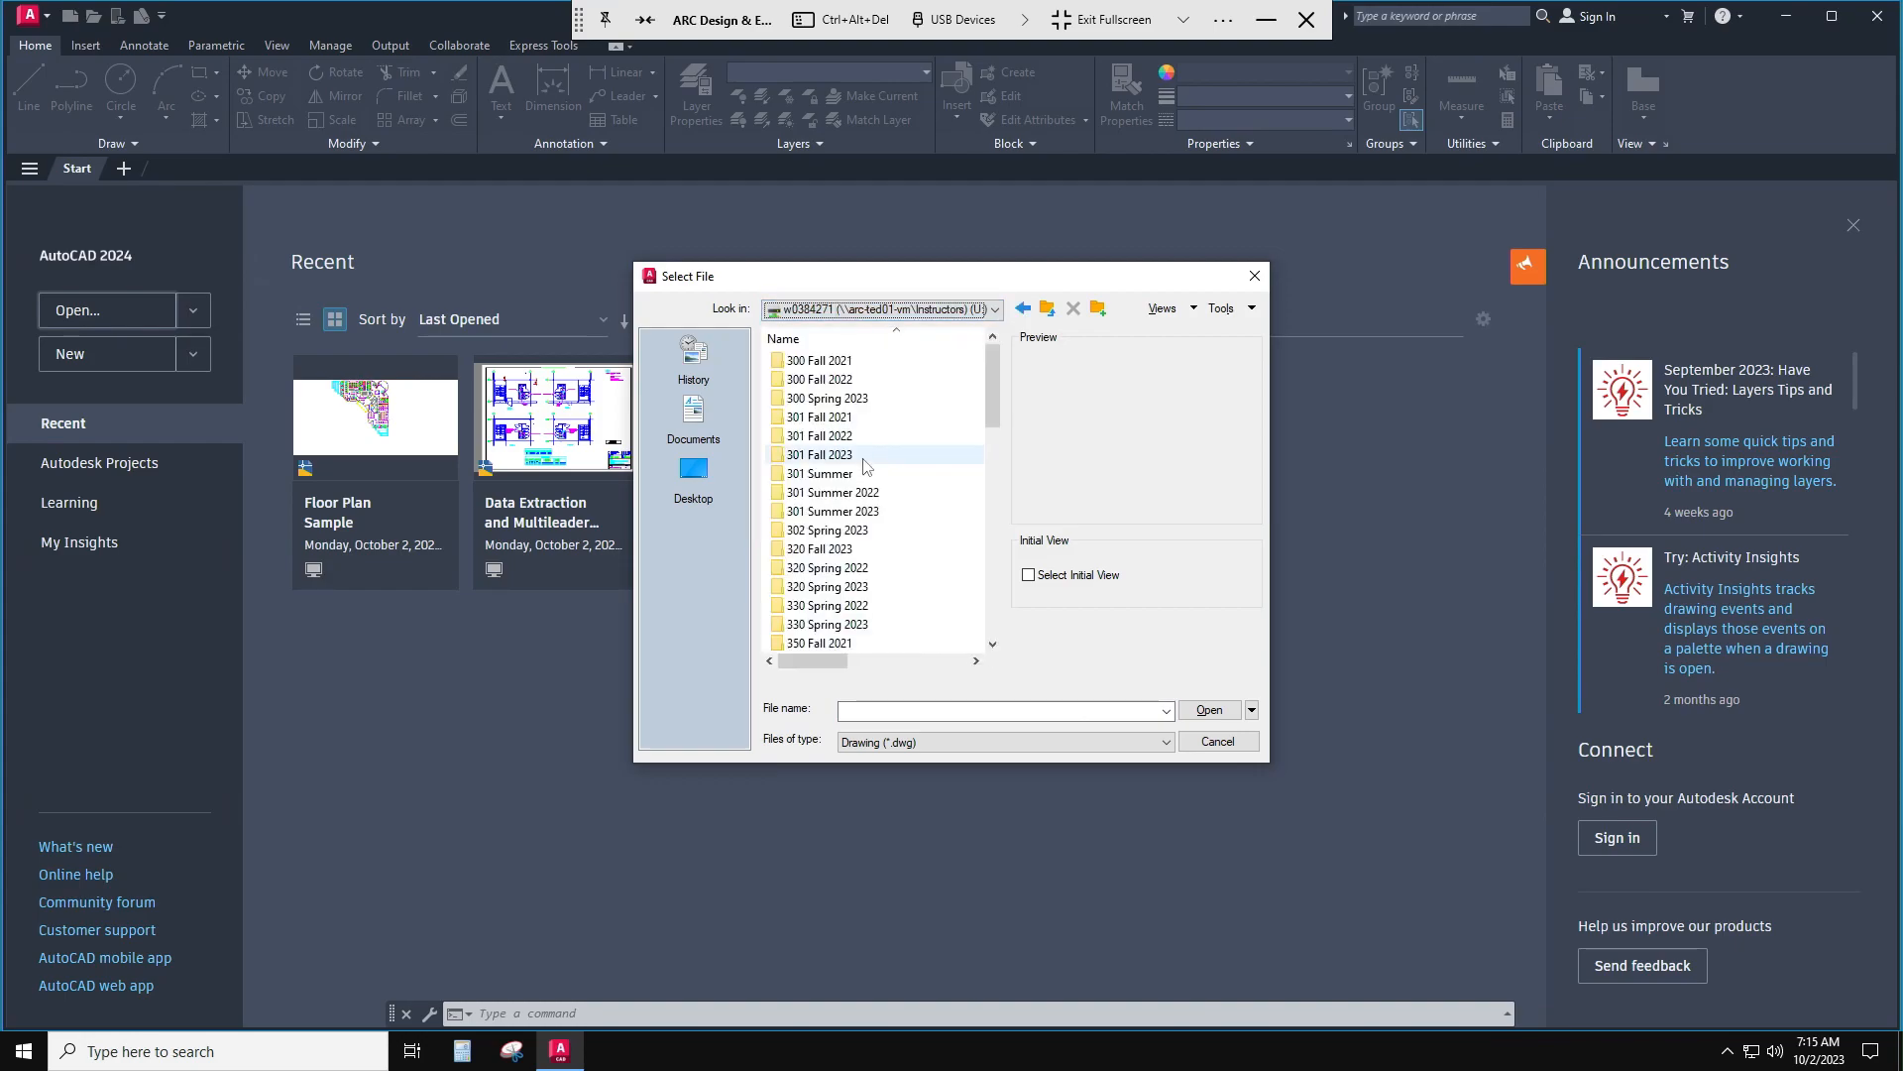
double_click(843, 495)
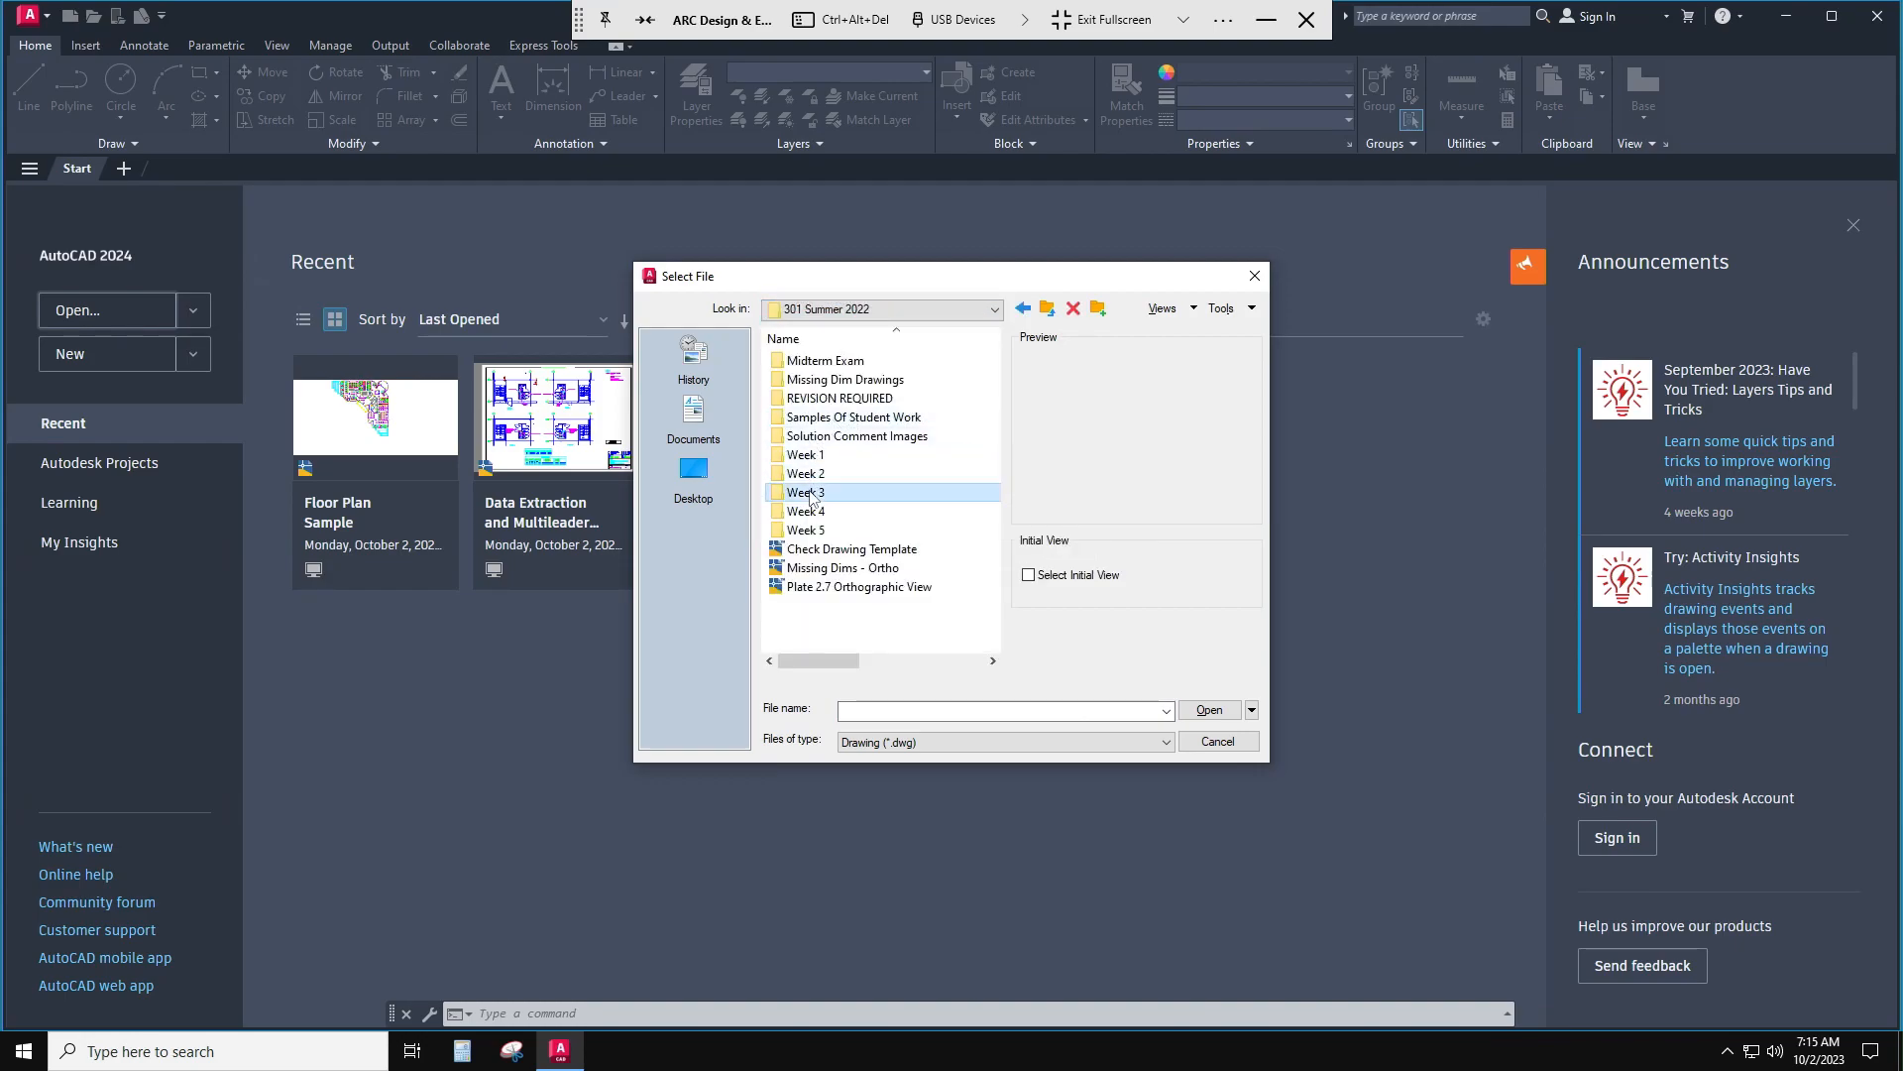
double_click(811, 495)
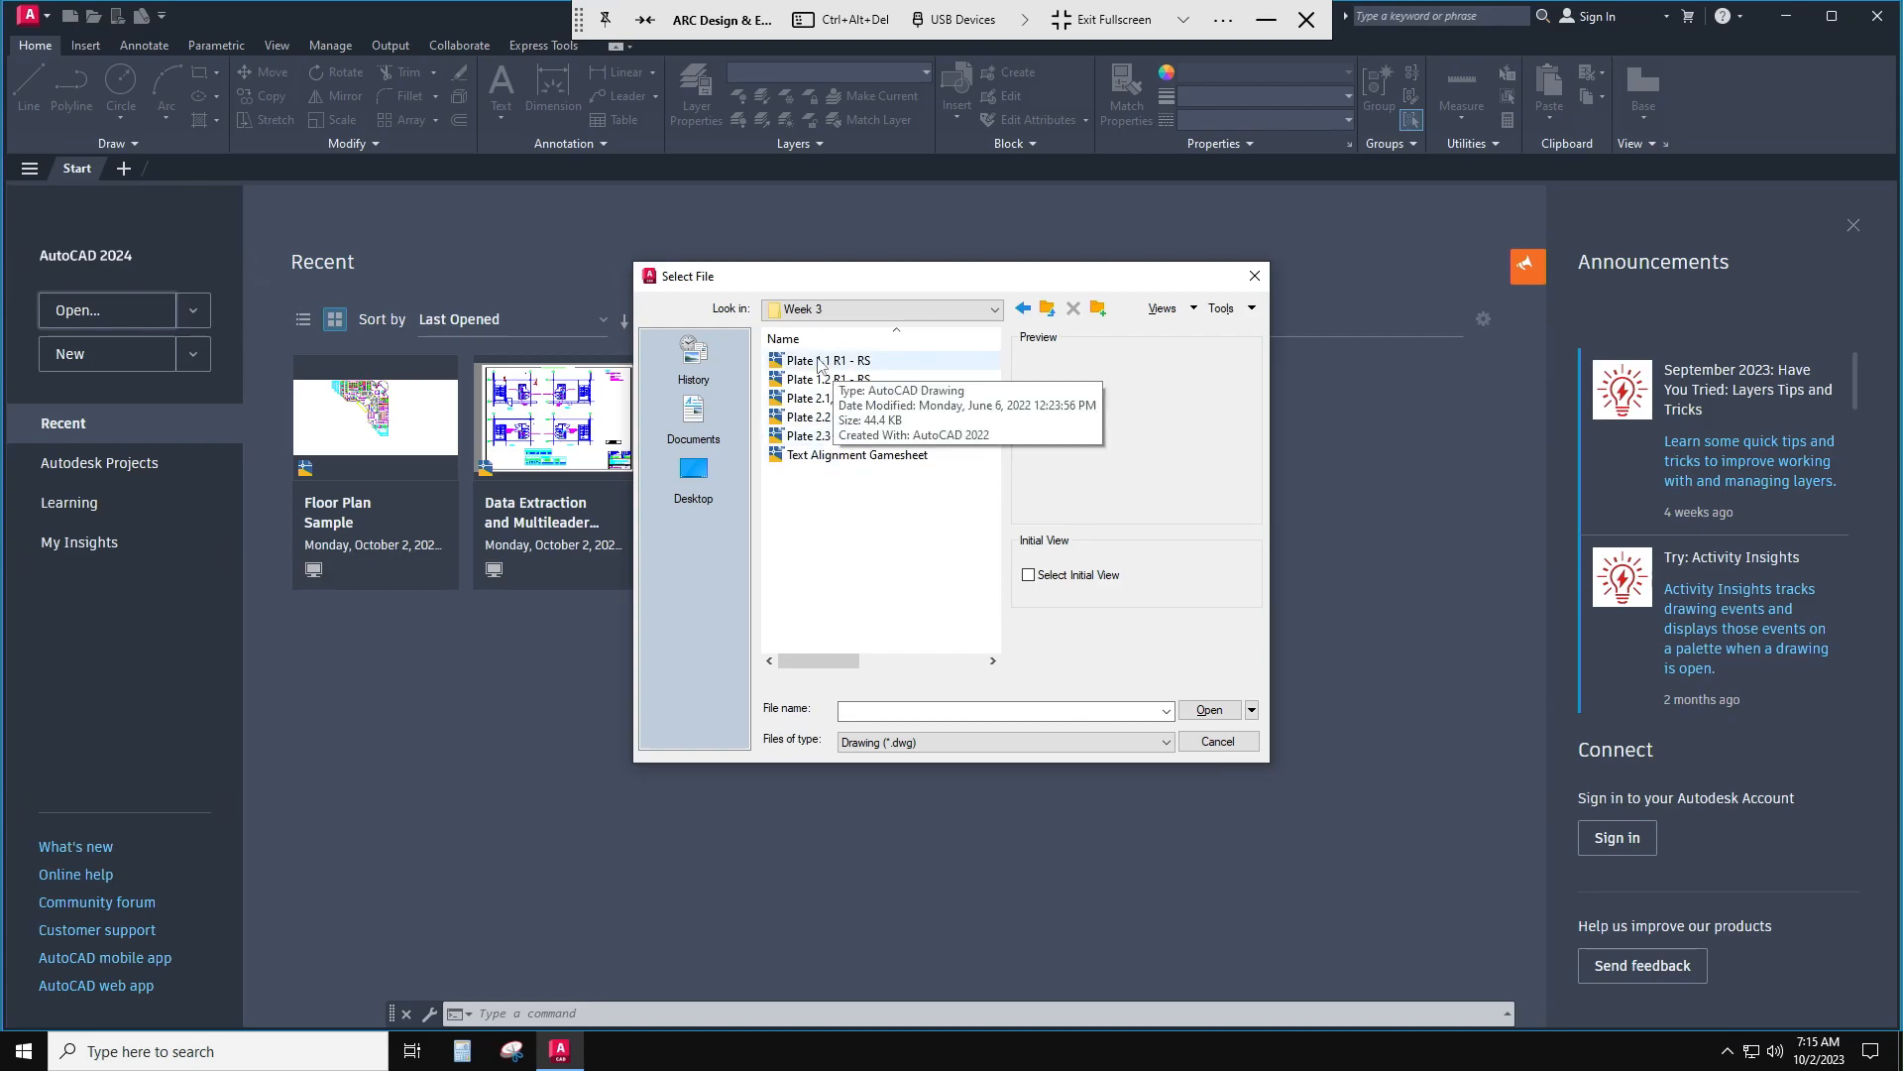
click(1047, 309)
double_click(835, 475)
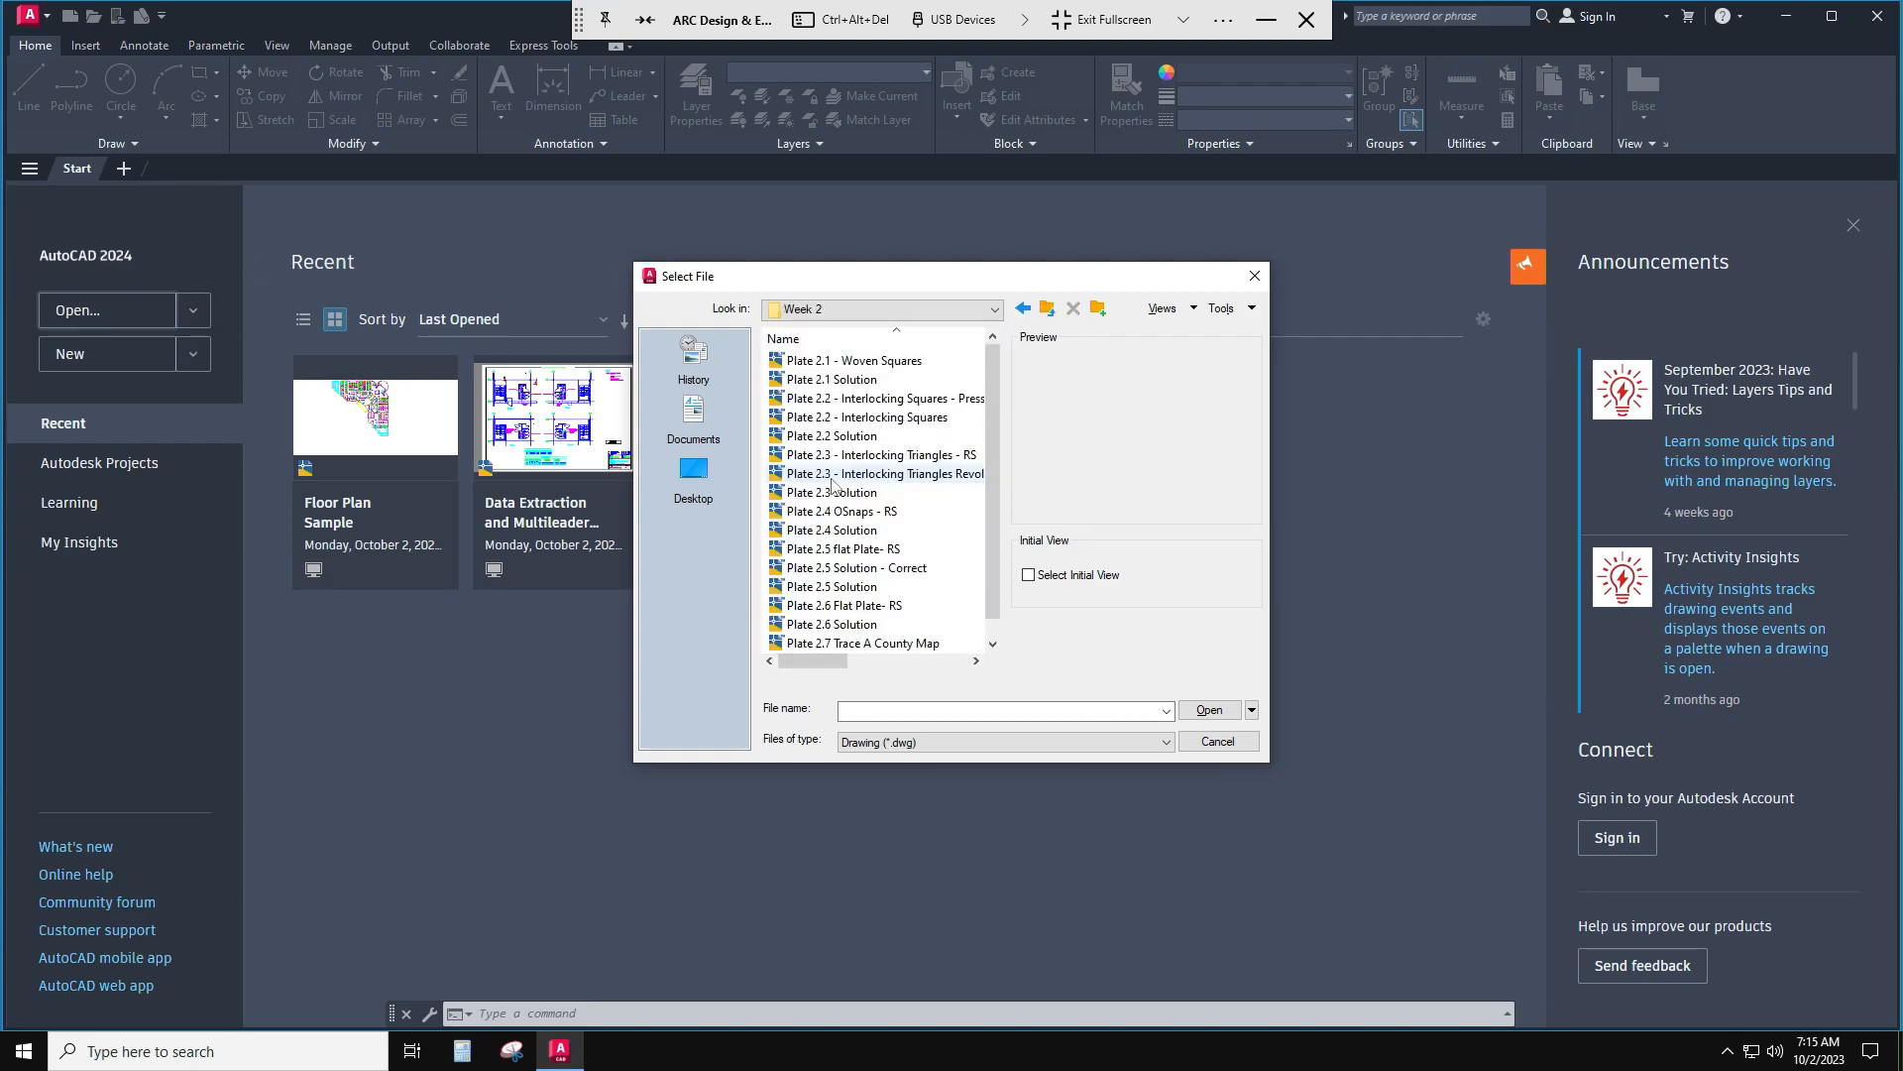
click(860, 363)
click(1210, 710)
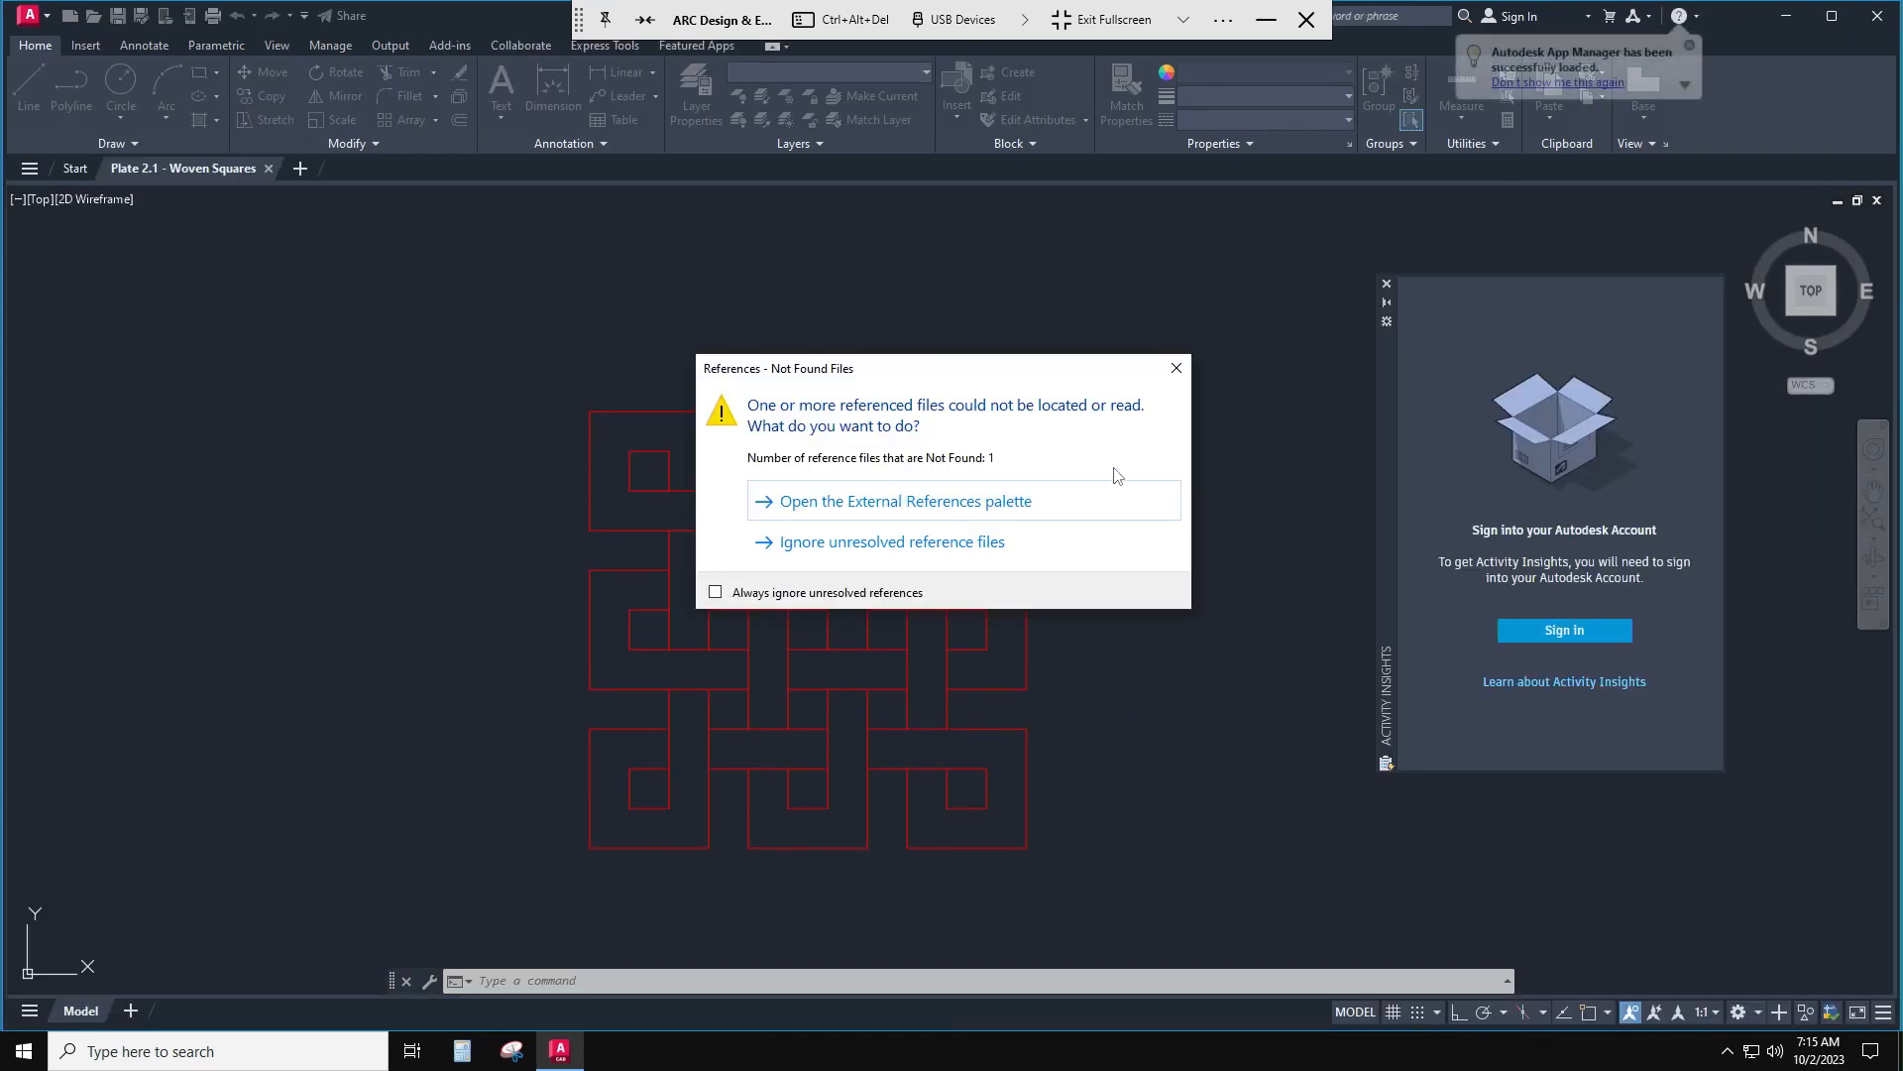
click(848, 543)
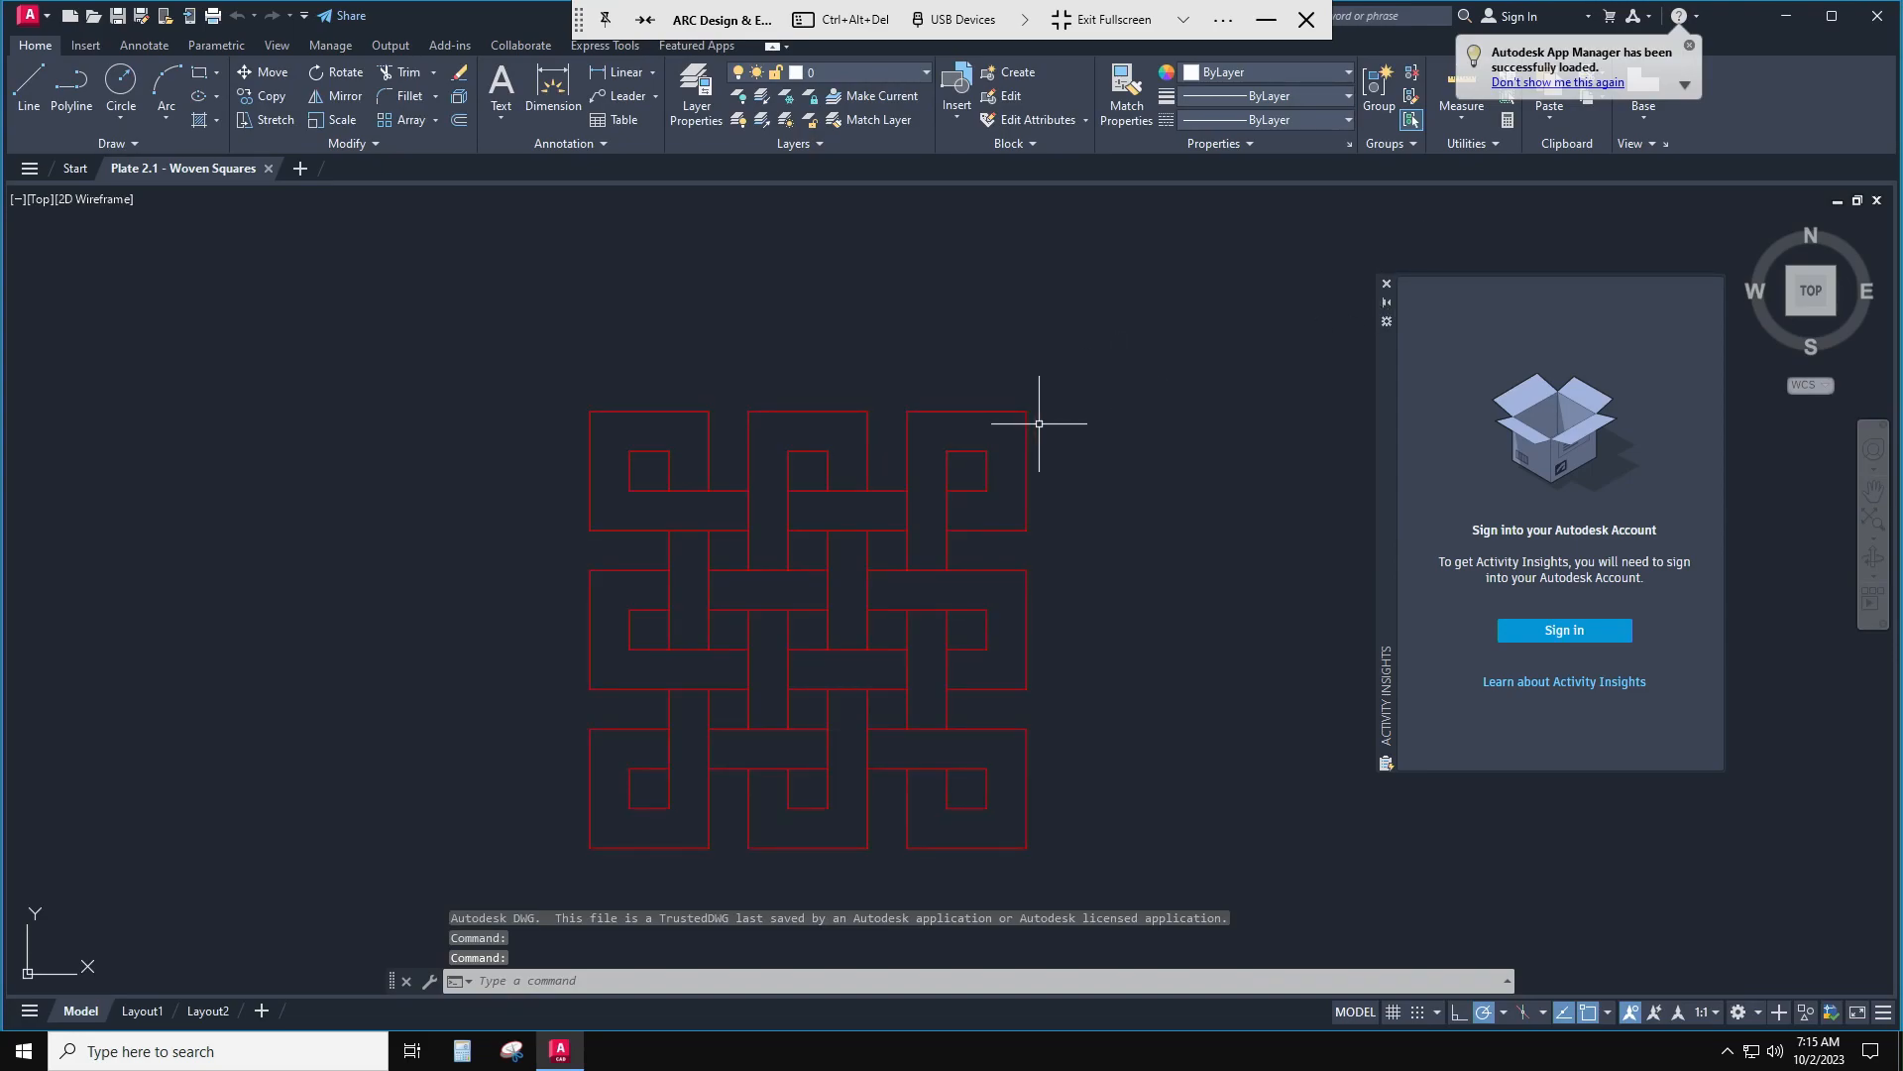
click(1387, 284)
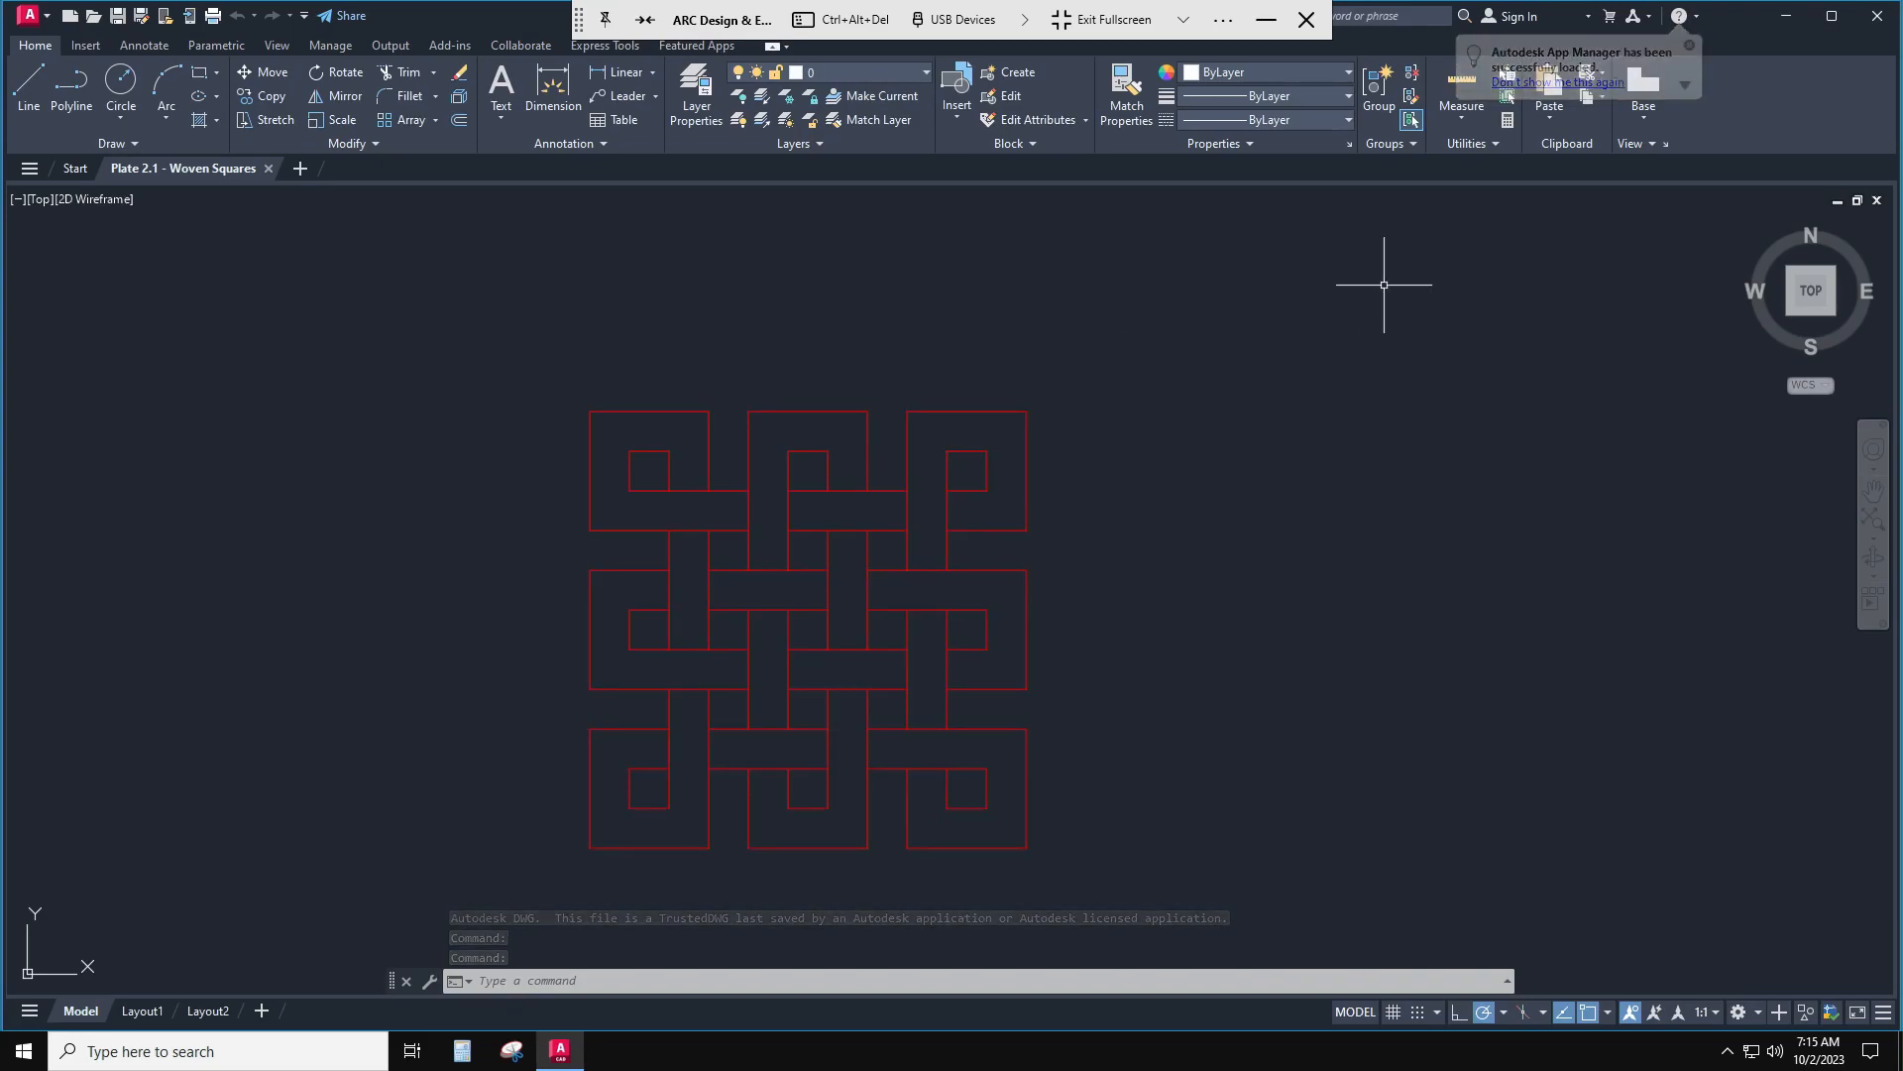
- Explode the red woven squares figure in model space into separate objects
text(ex)
key(Return)
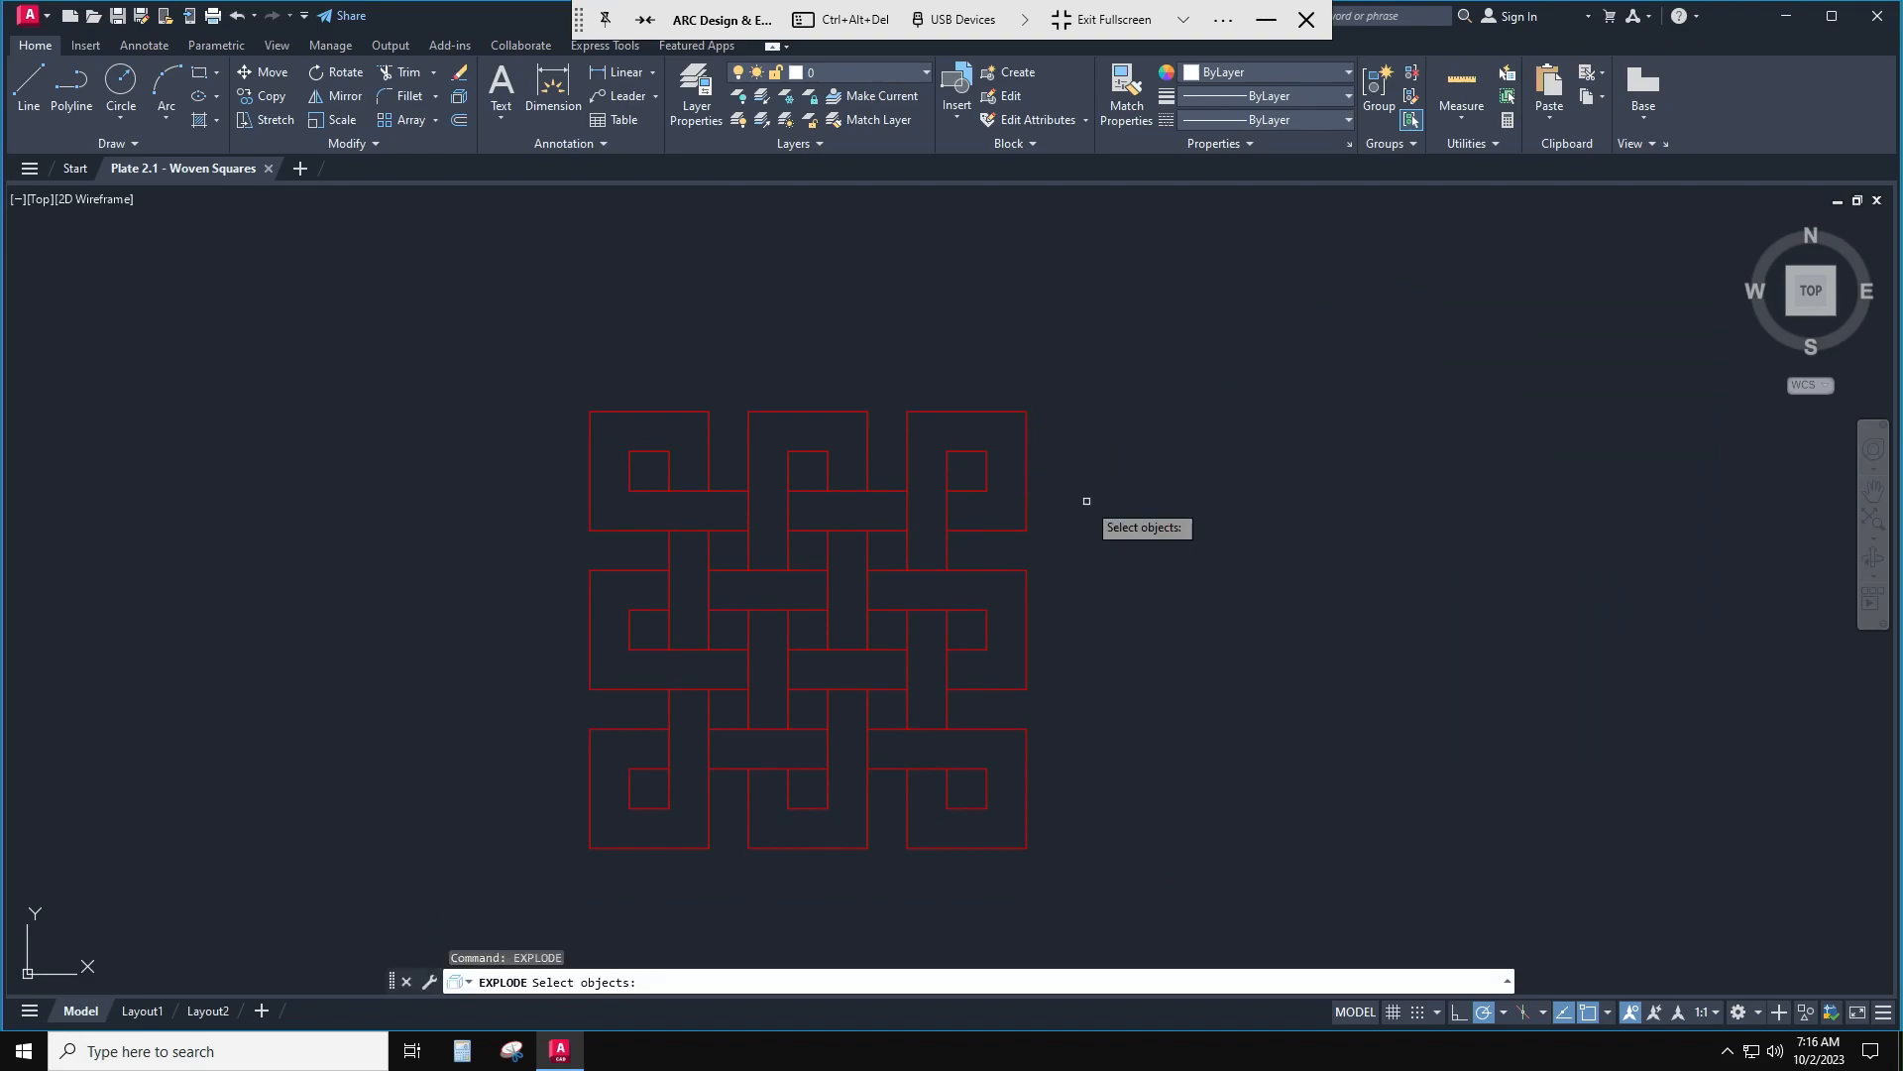
click(1029, 493)
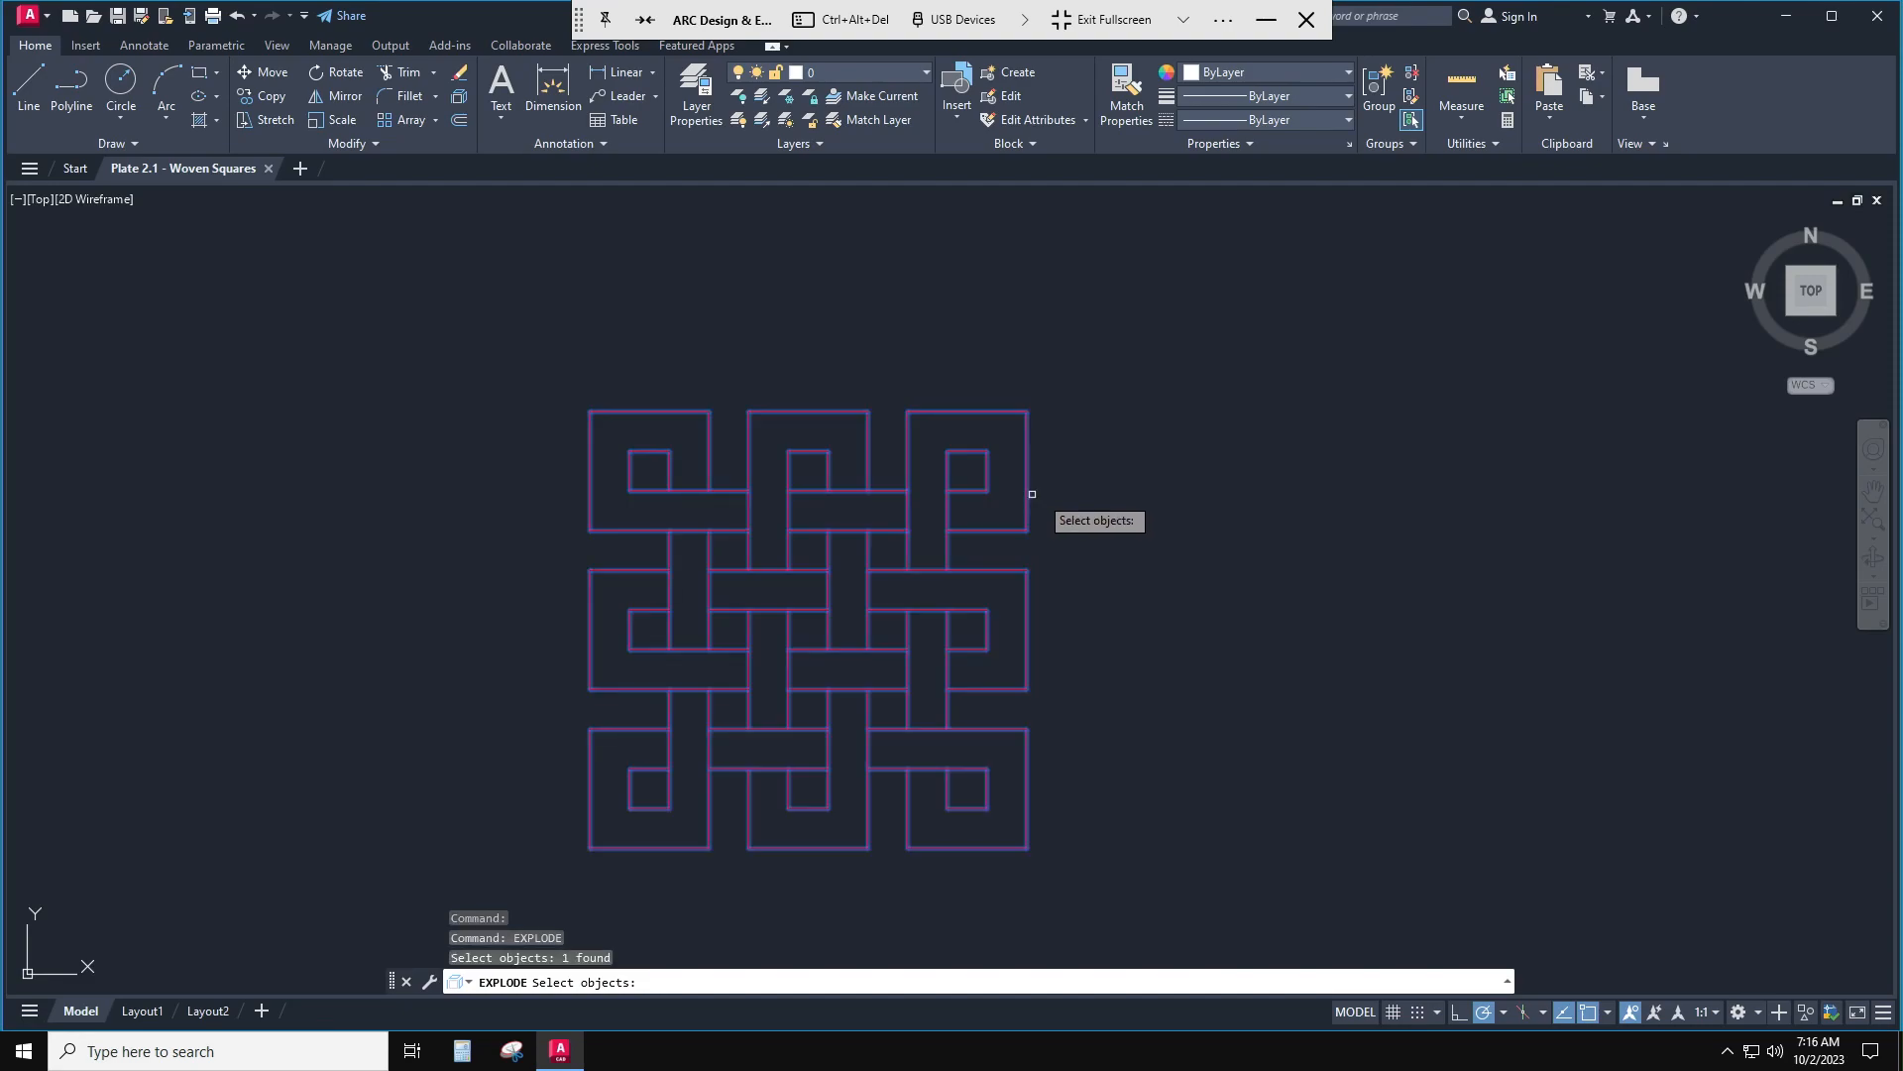
key(Return)
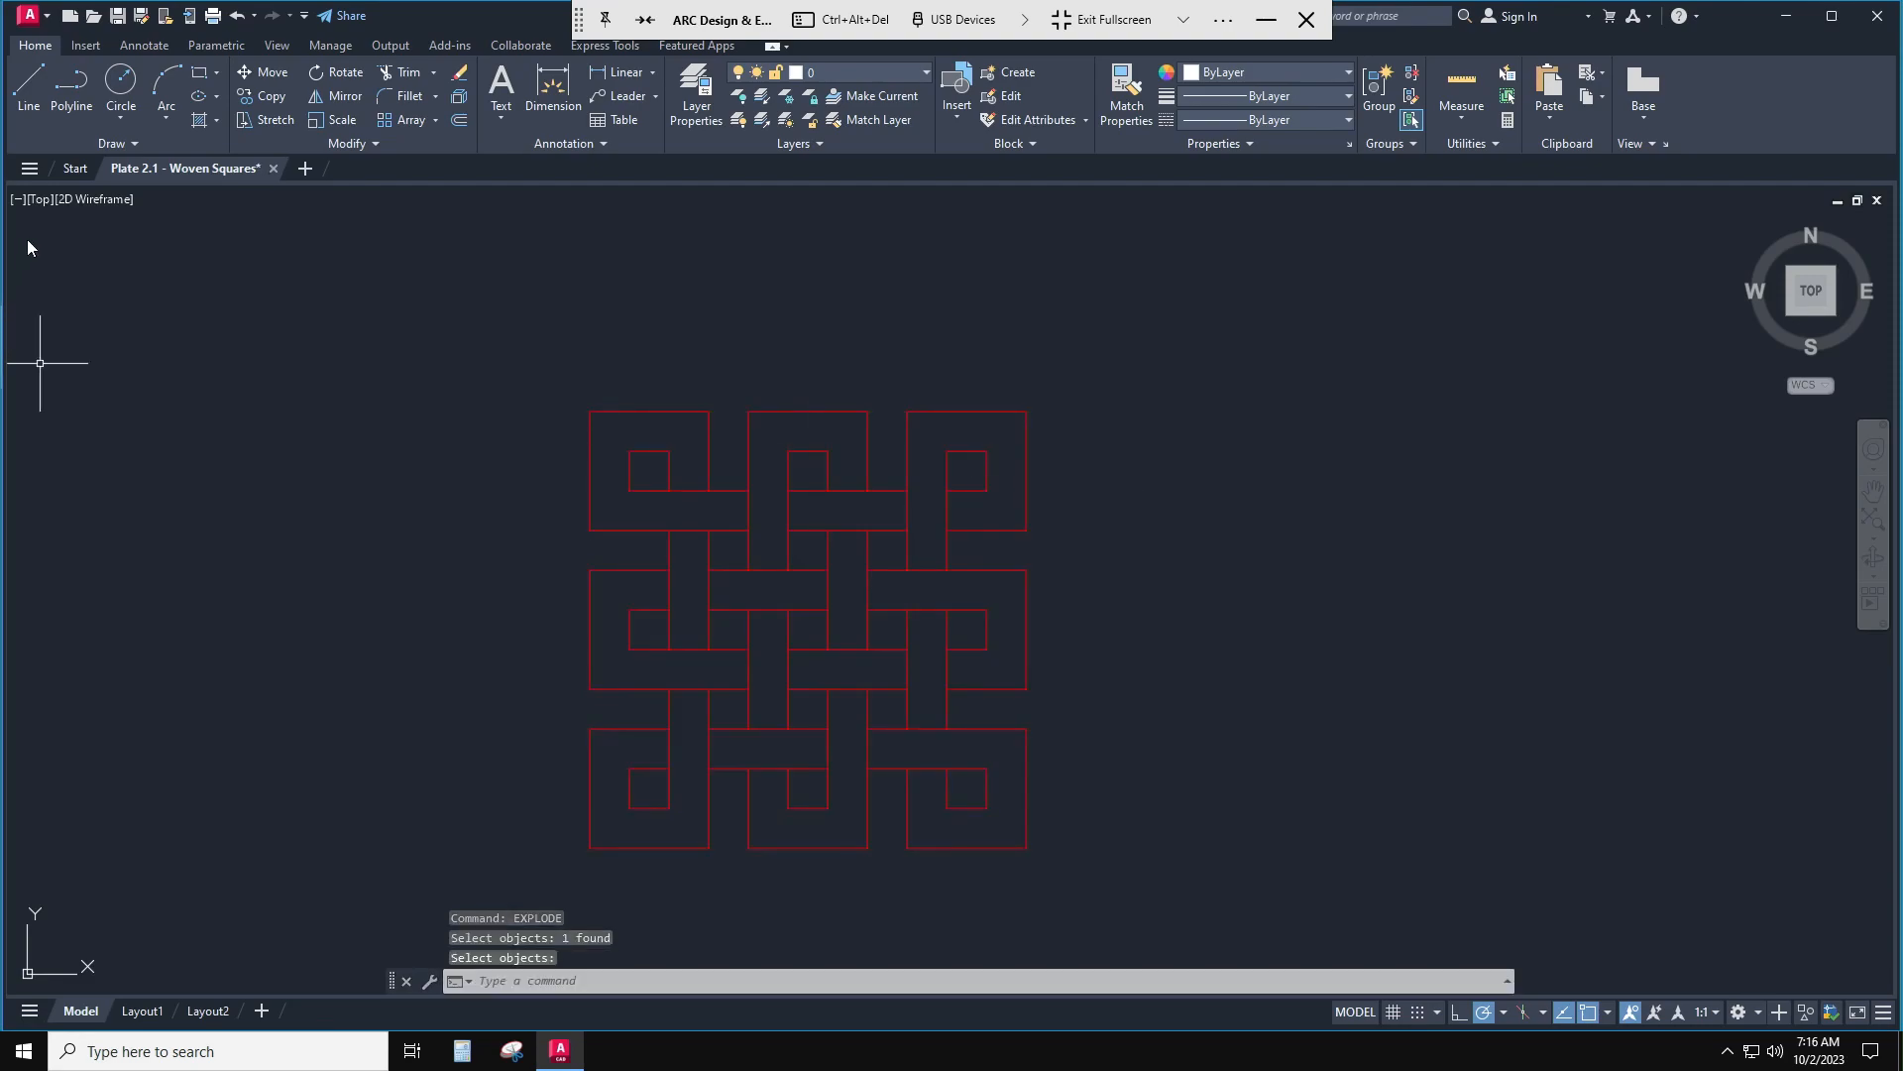
- Save the drawing as Plate 2.1 R3 - Woven Squares in the 301 Fall 2023 folder
click(29, 24)
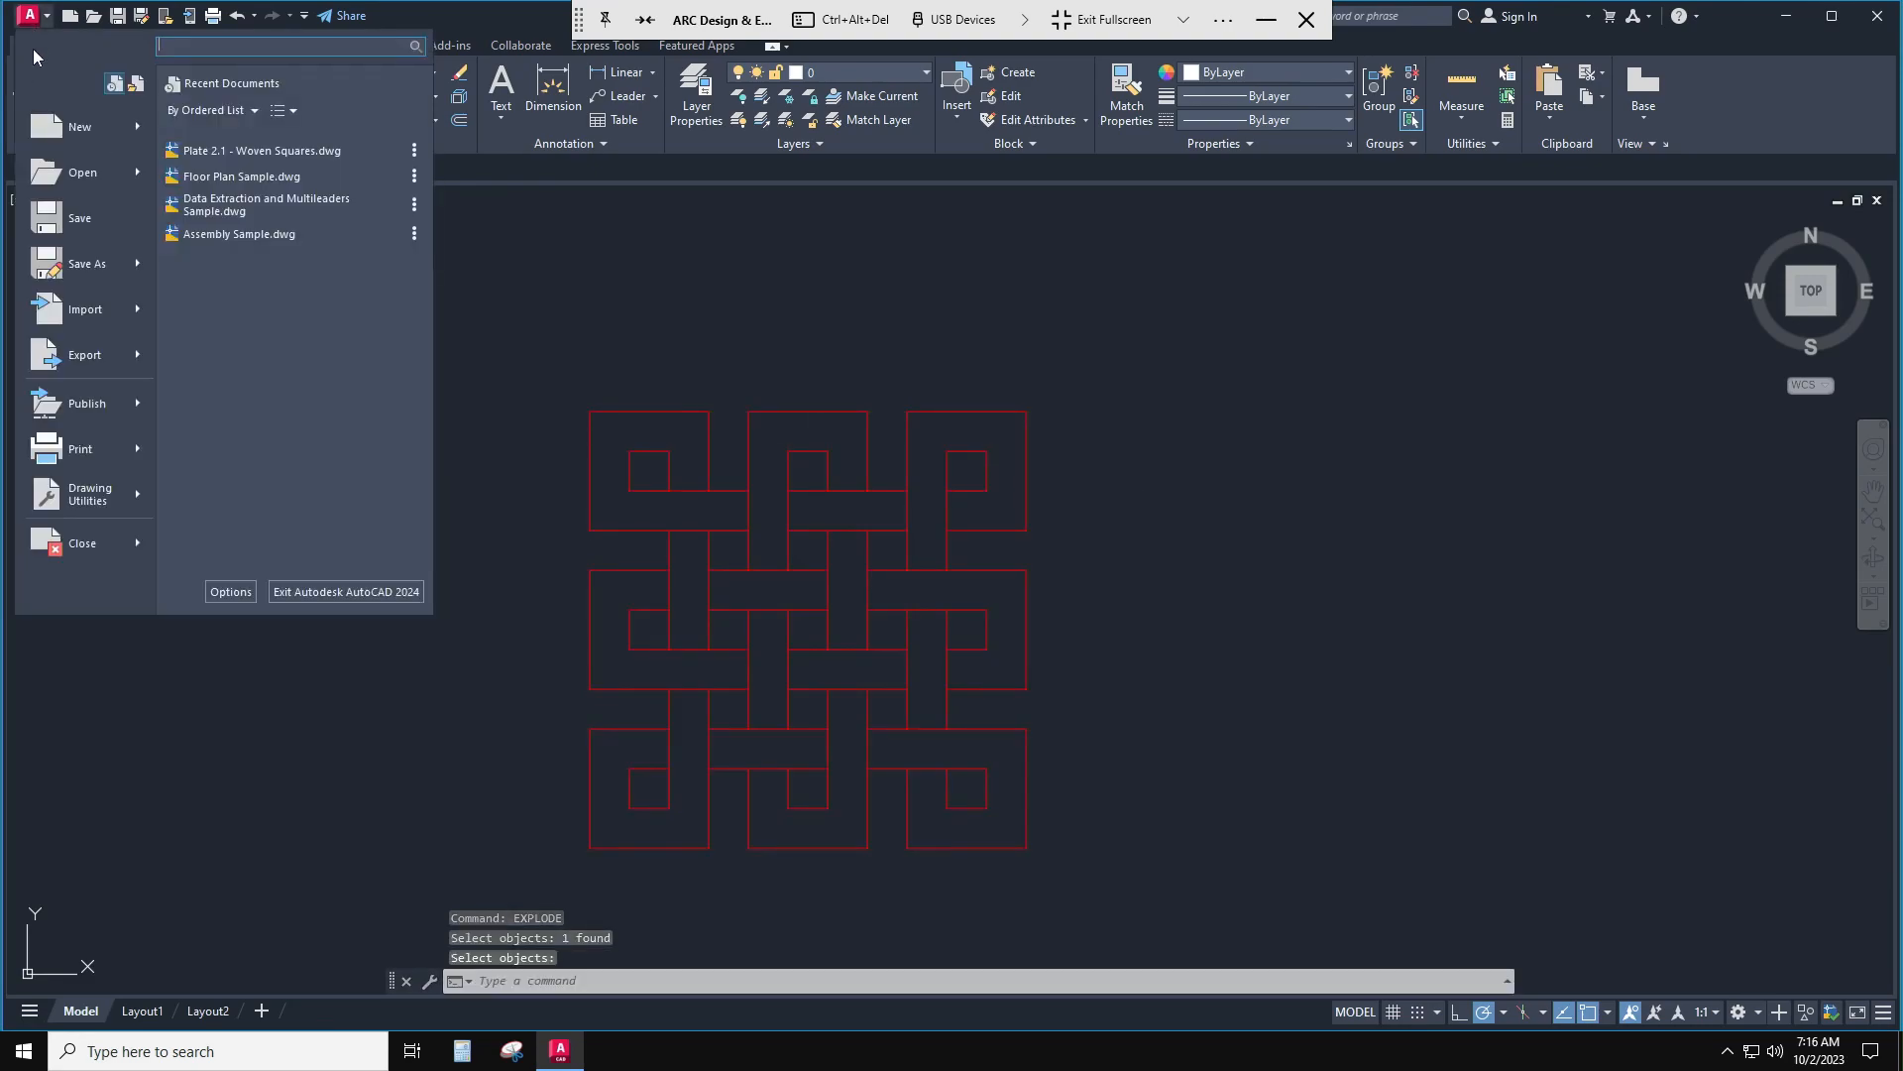
click(83, 264)
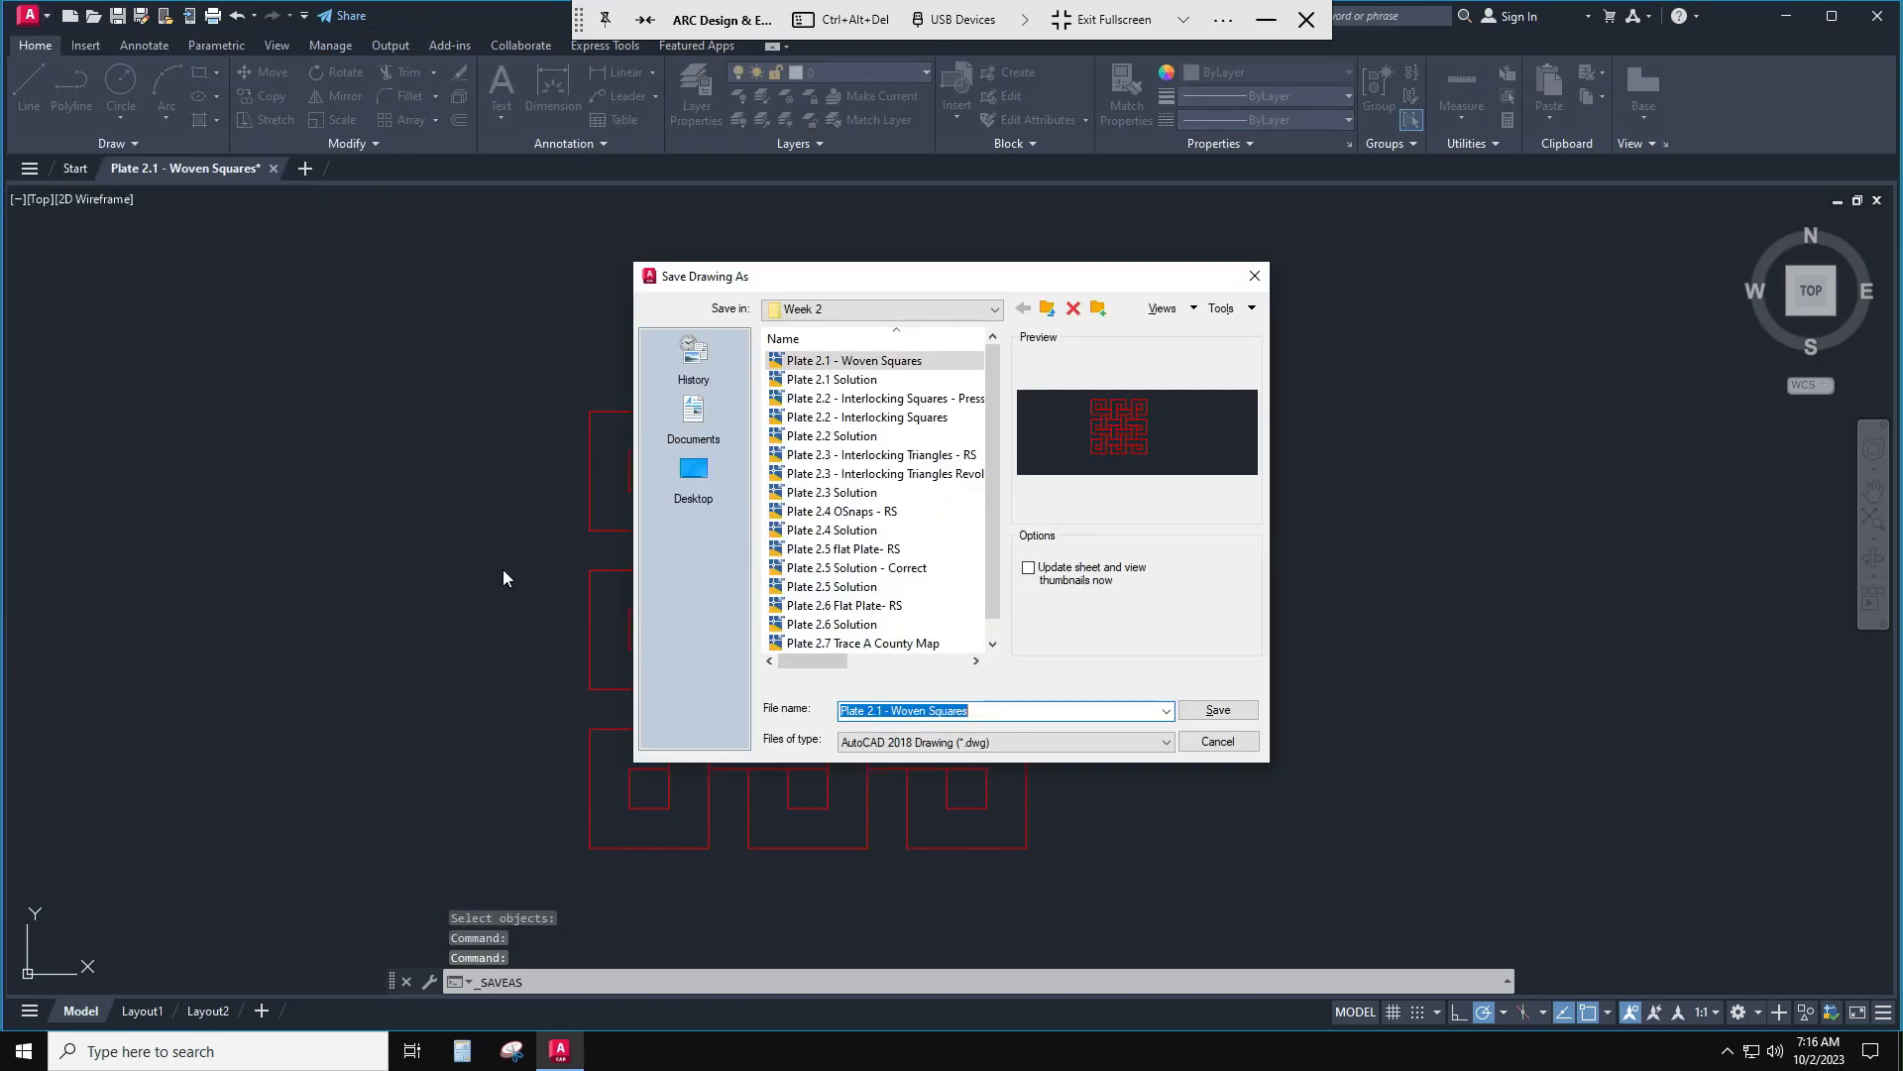
click(922, 309)
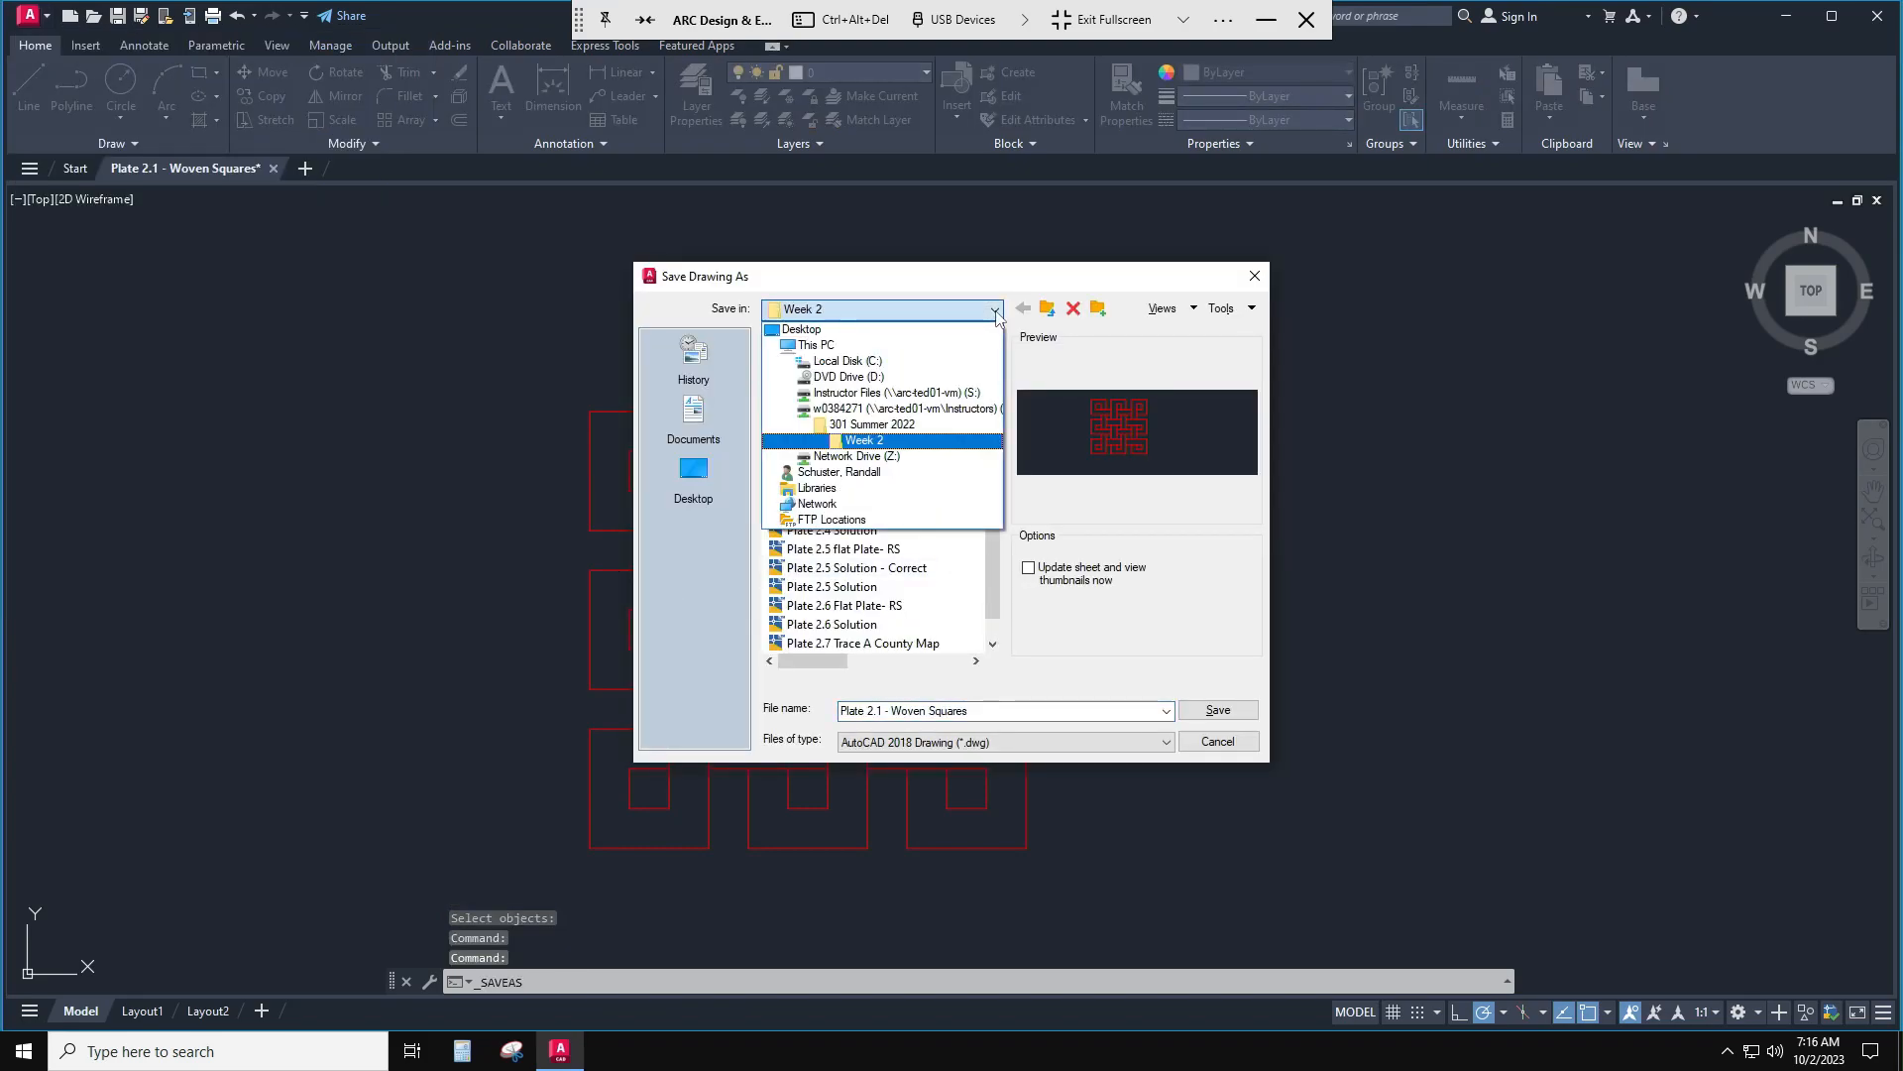
click(879, 409)
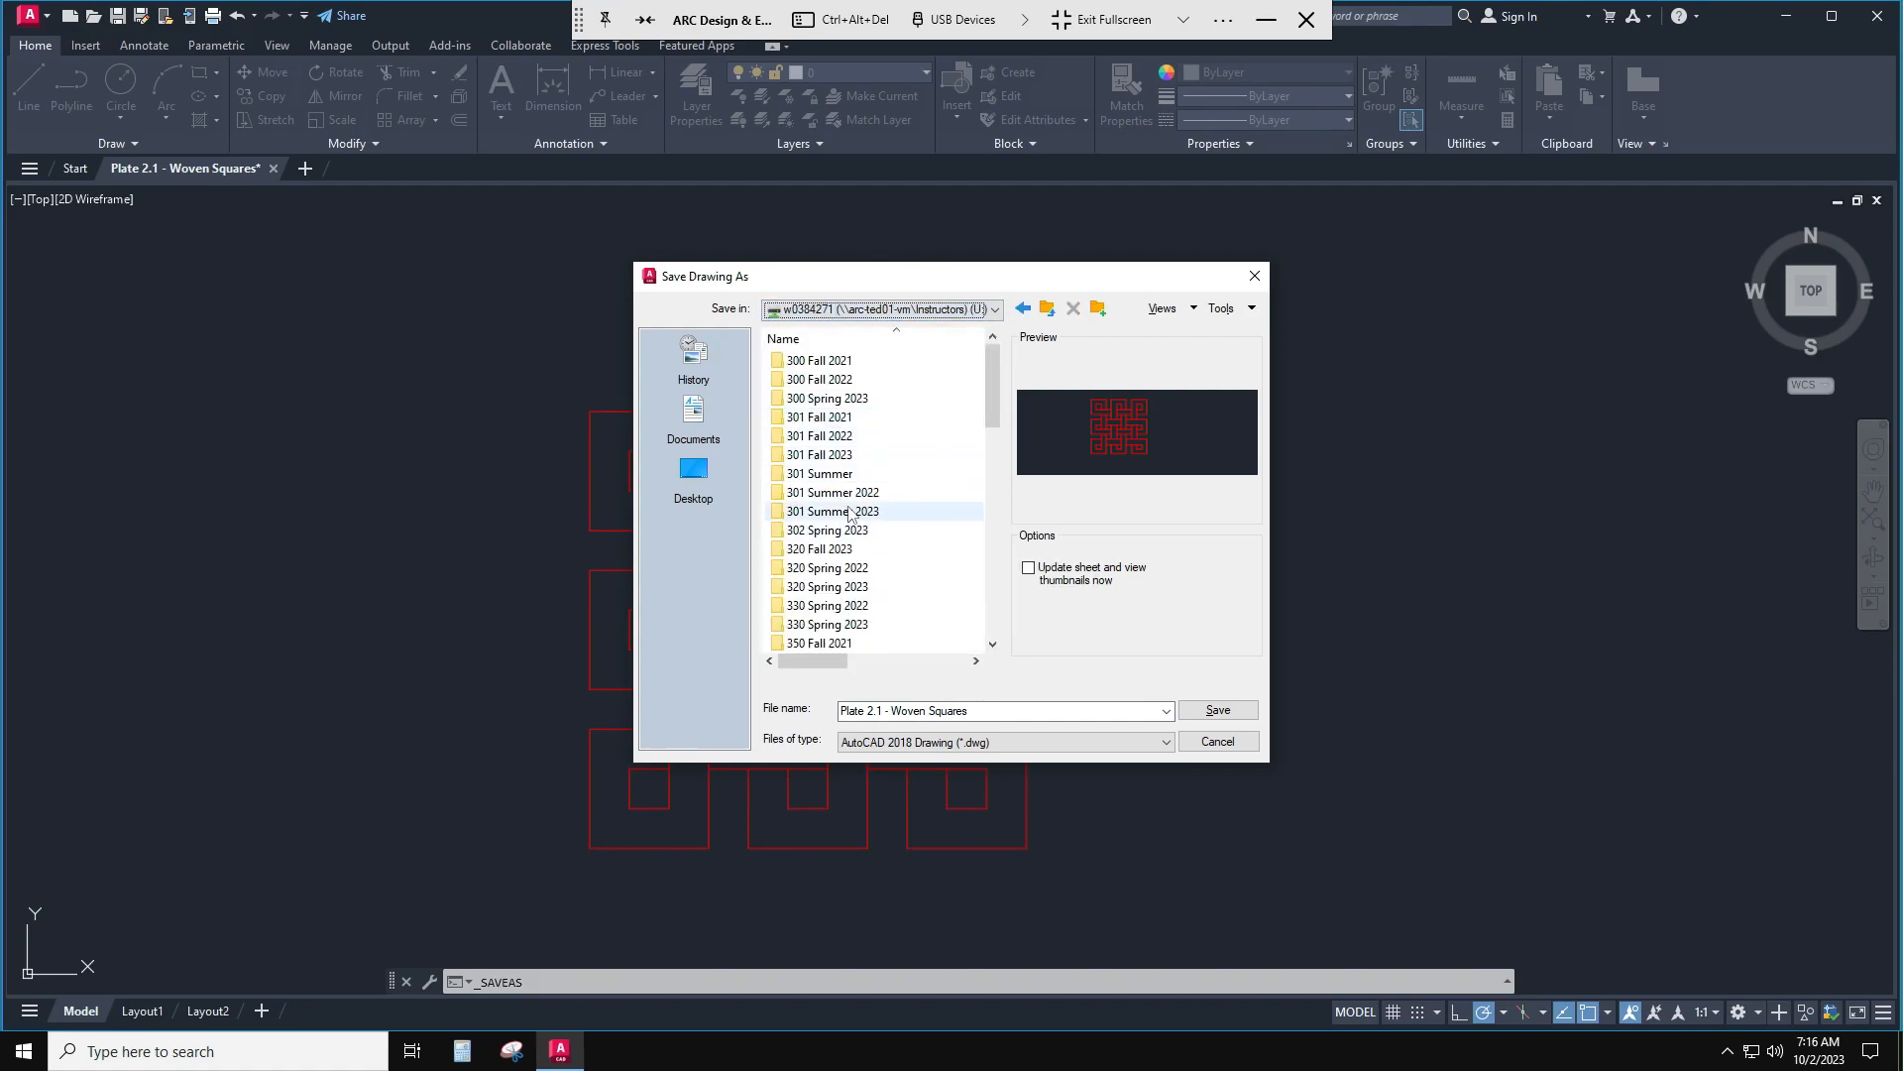
double_click(831, 456)
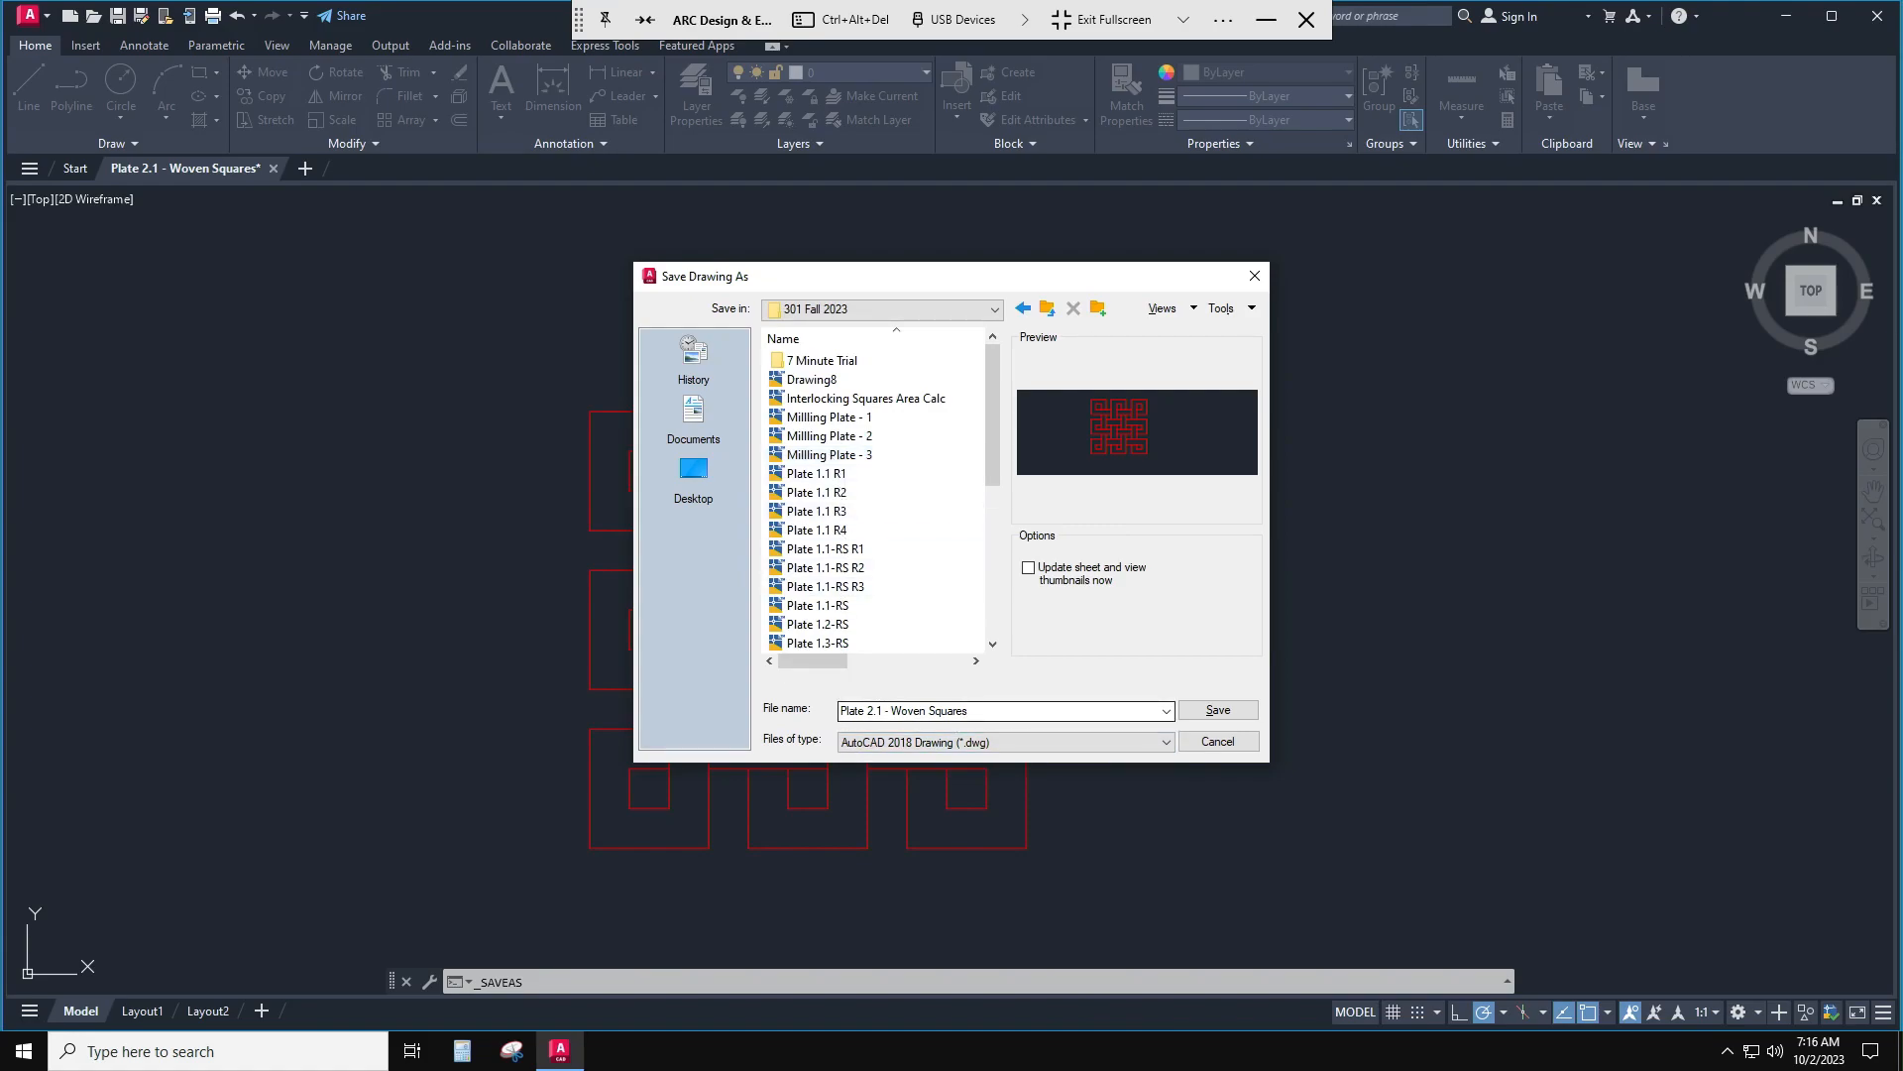
click(1000, 710)
click(883, 710)
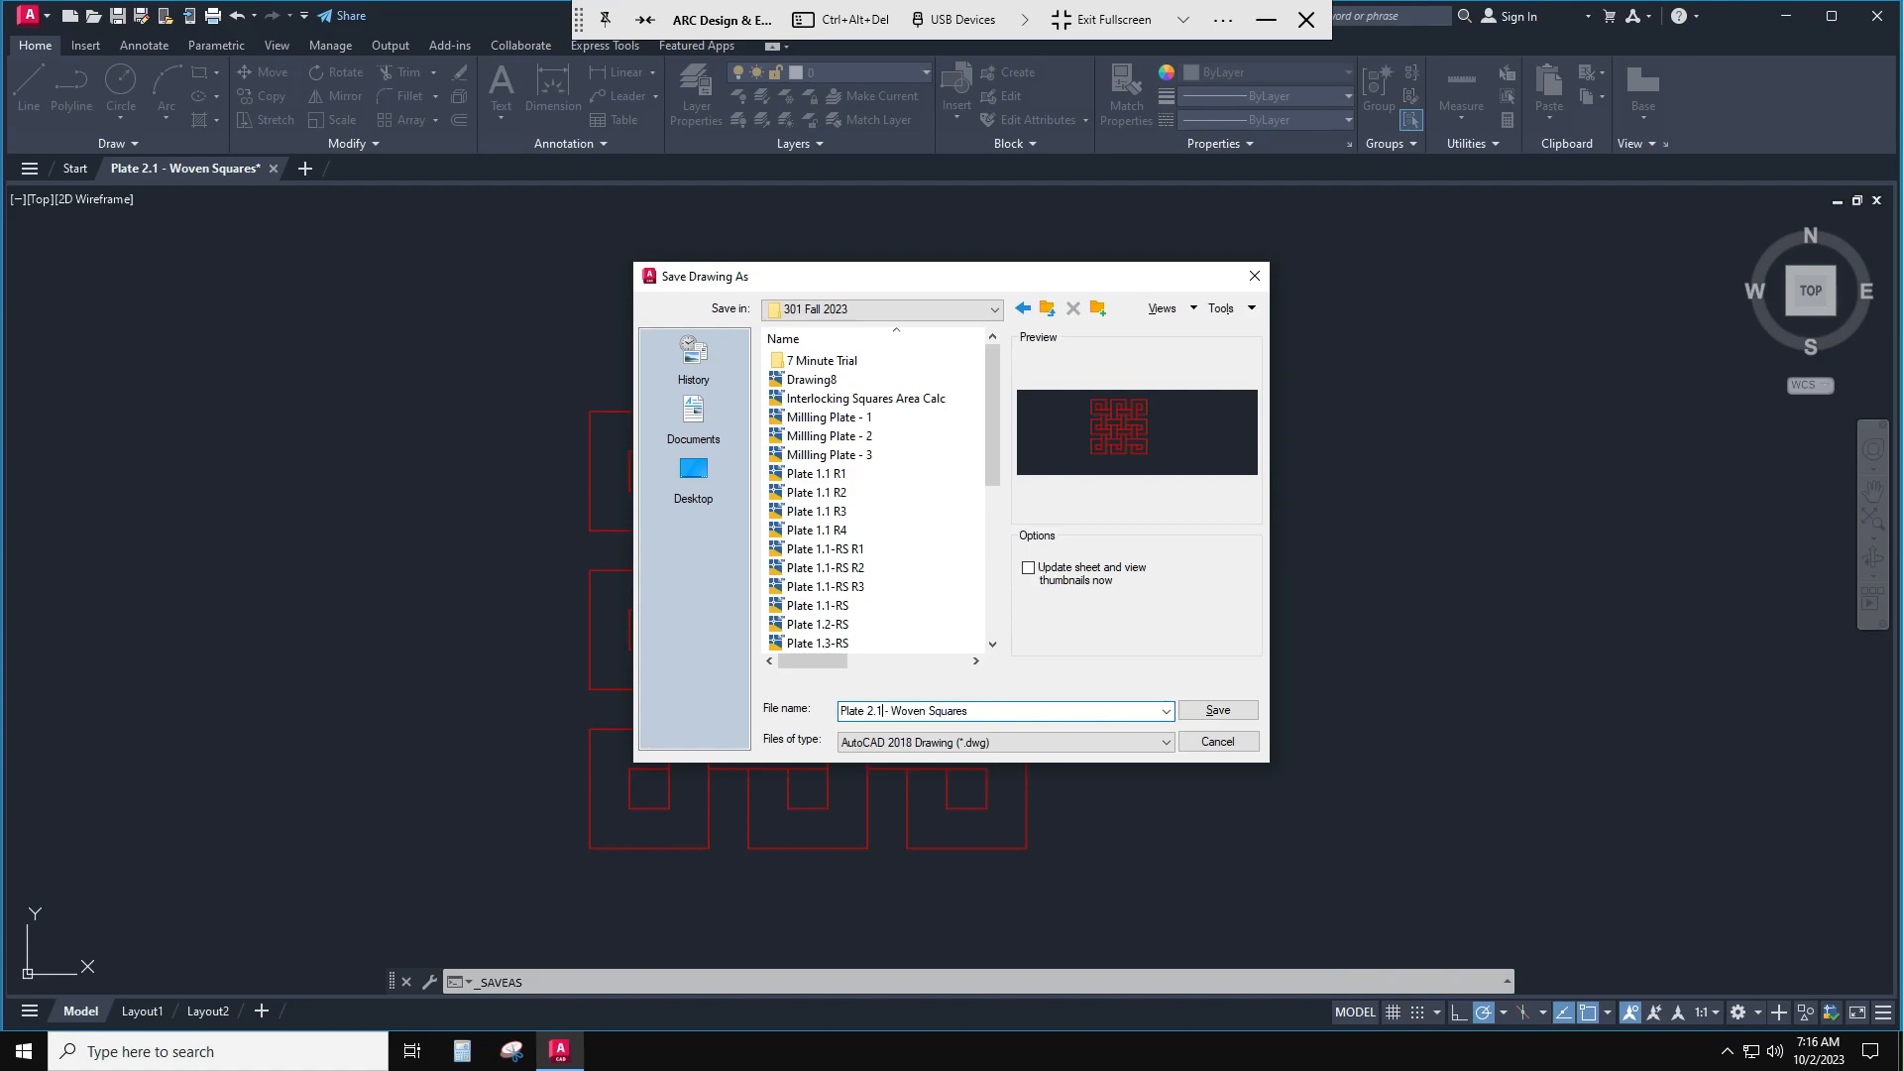
text(R3)
click(1216, 712)
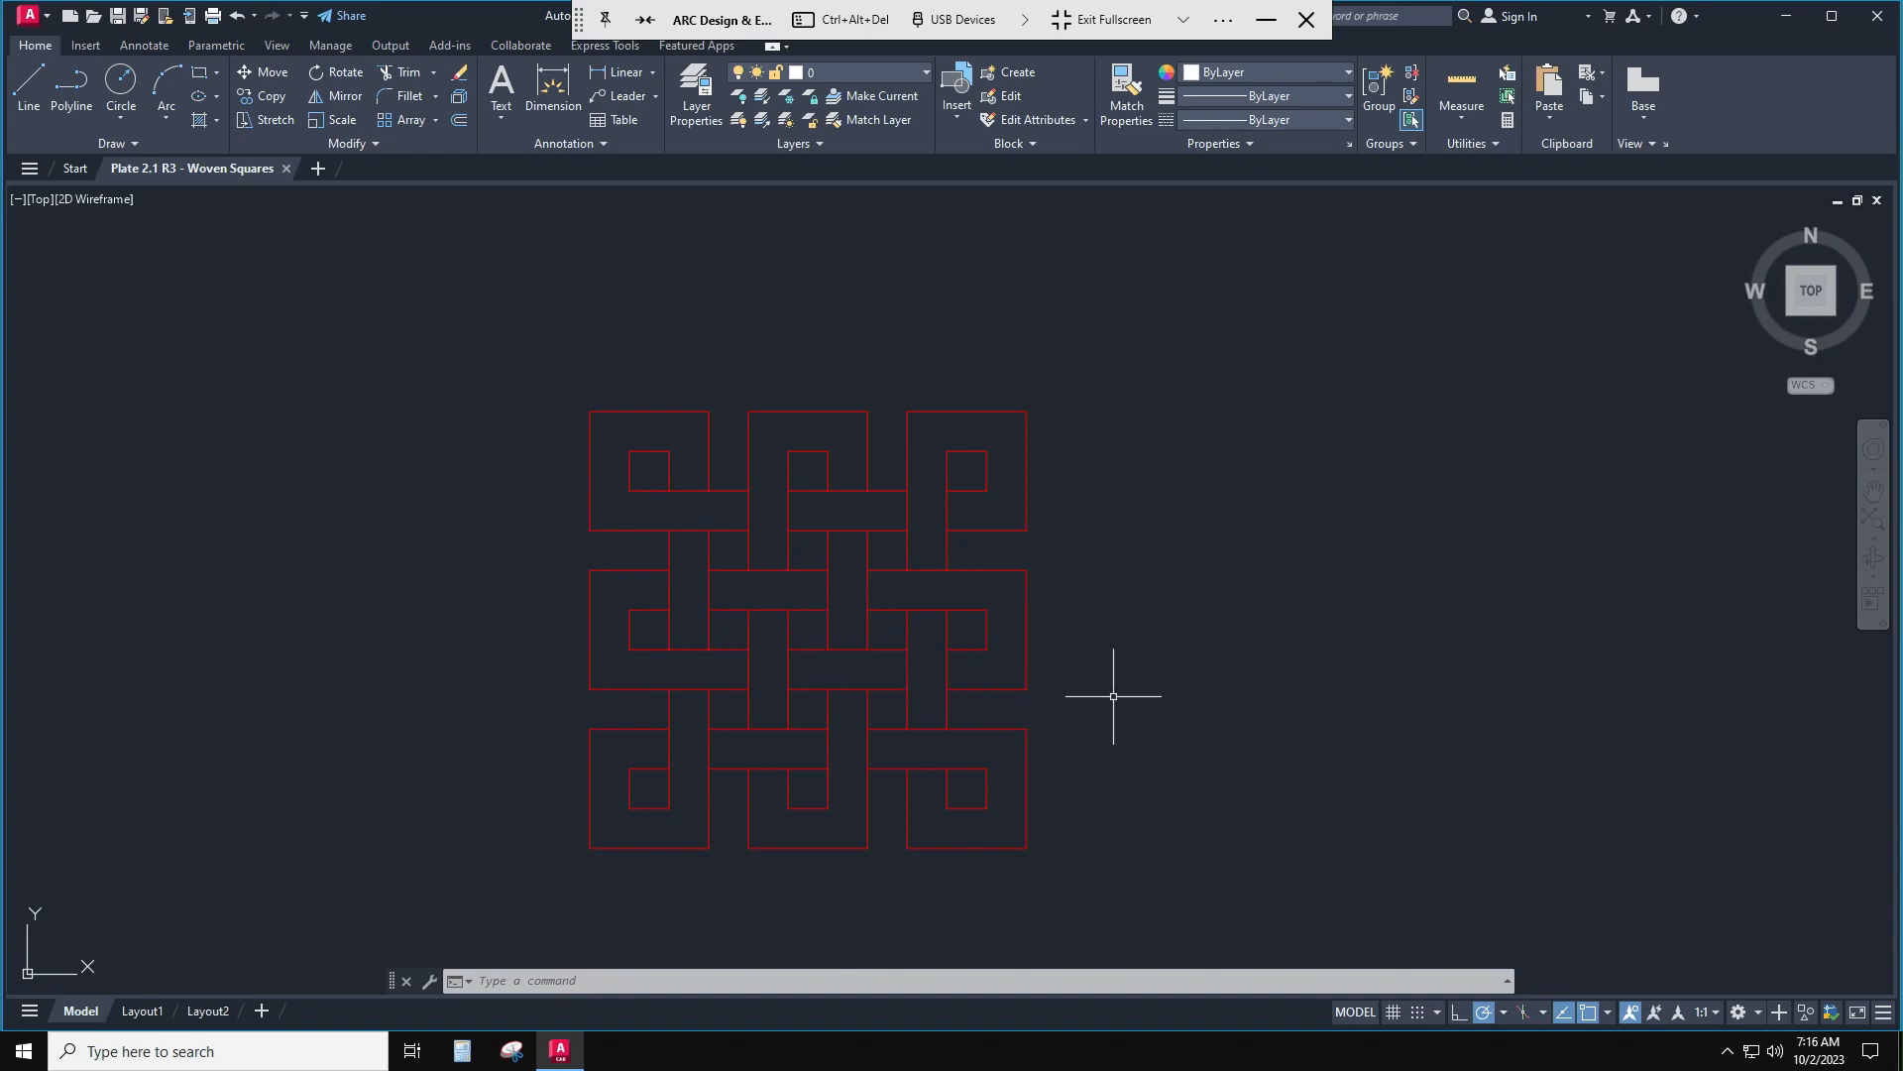
- Modify the page setup of Layout1 to use the AutoCAD PDF (General Documentation).pc3 plotter
click(140, 1009)
right_click(140, 1009)
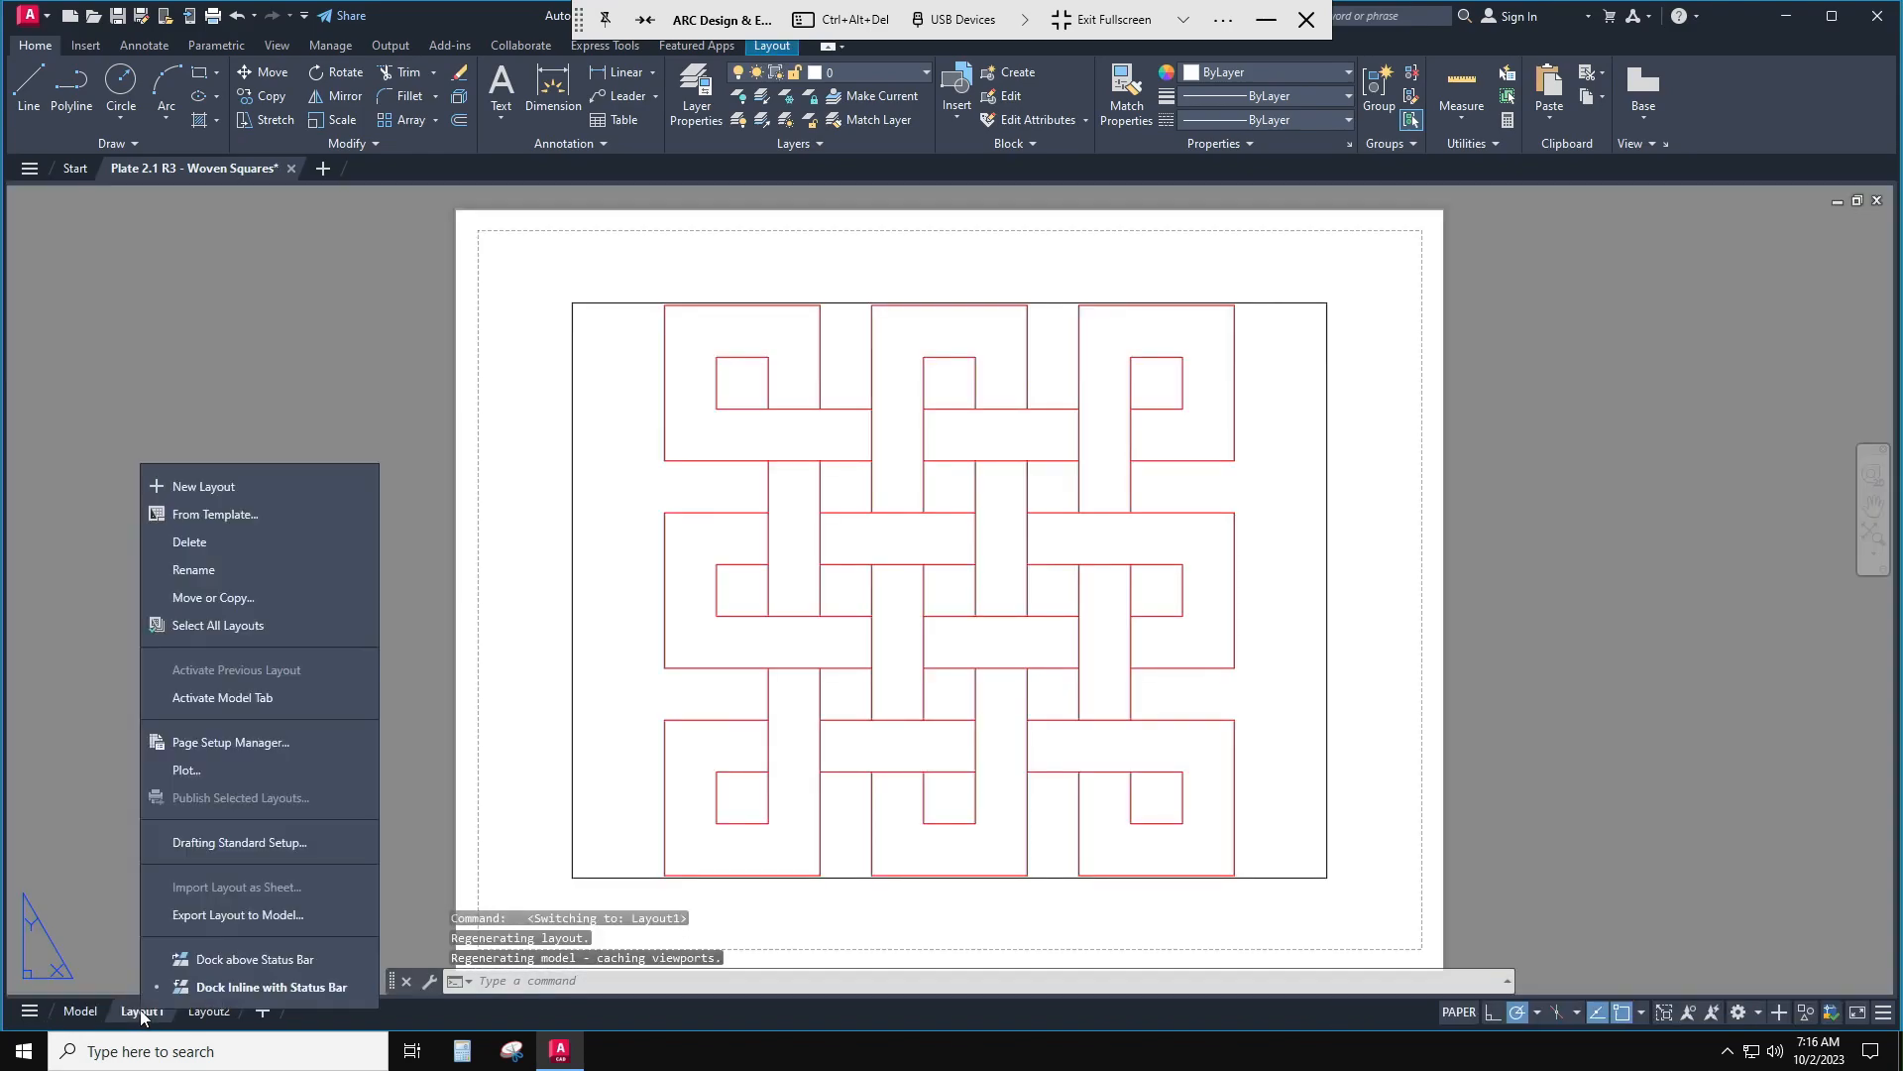
click(181, 743)
click(1107, 489)
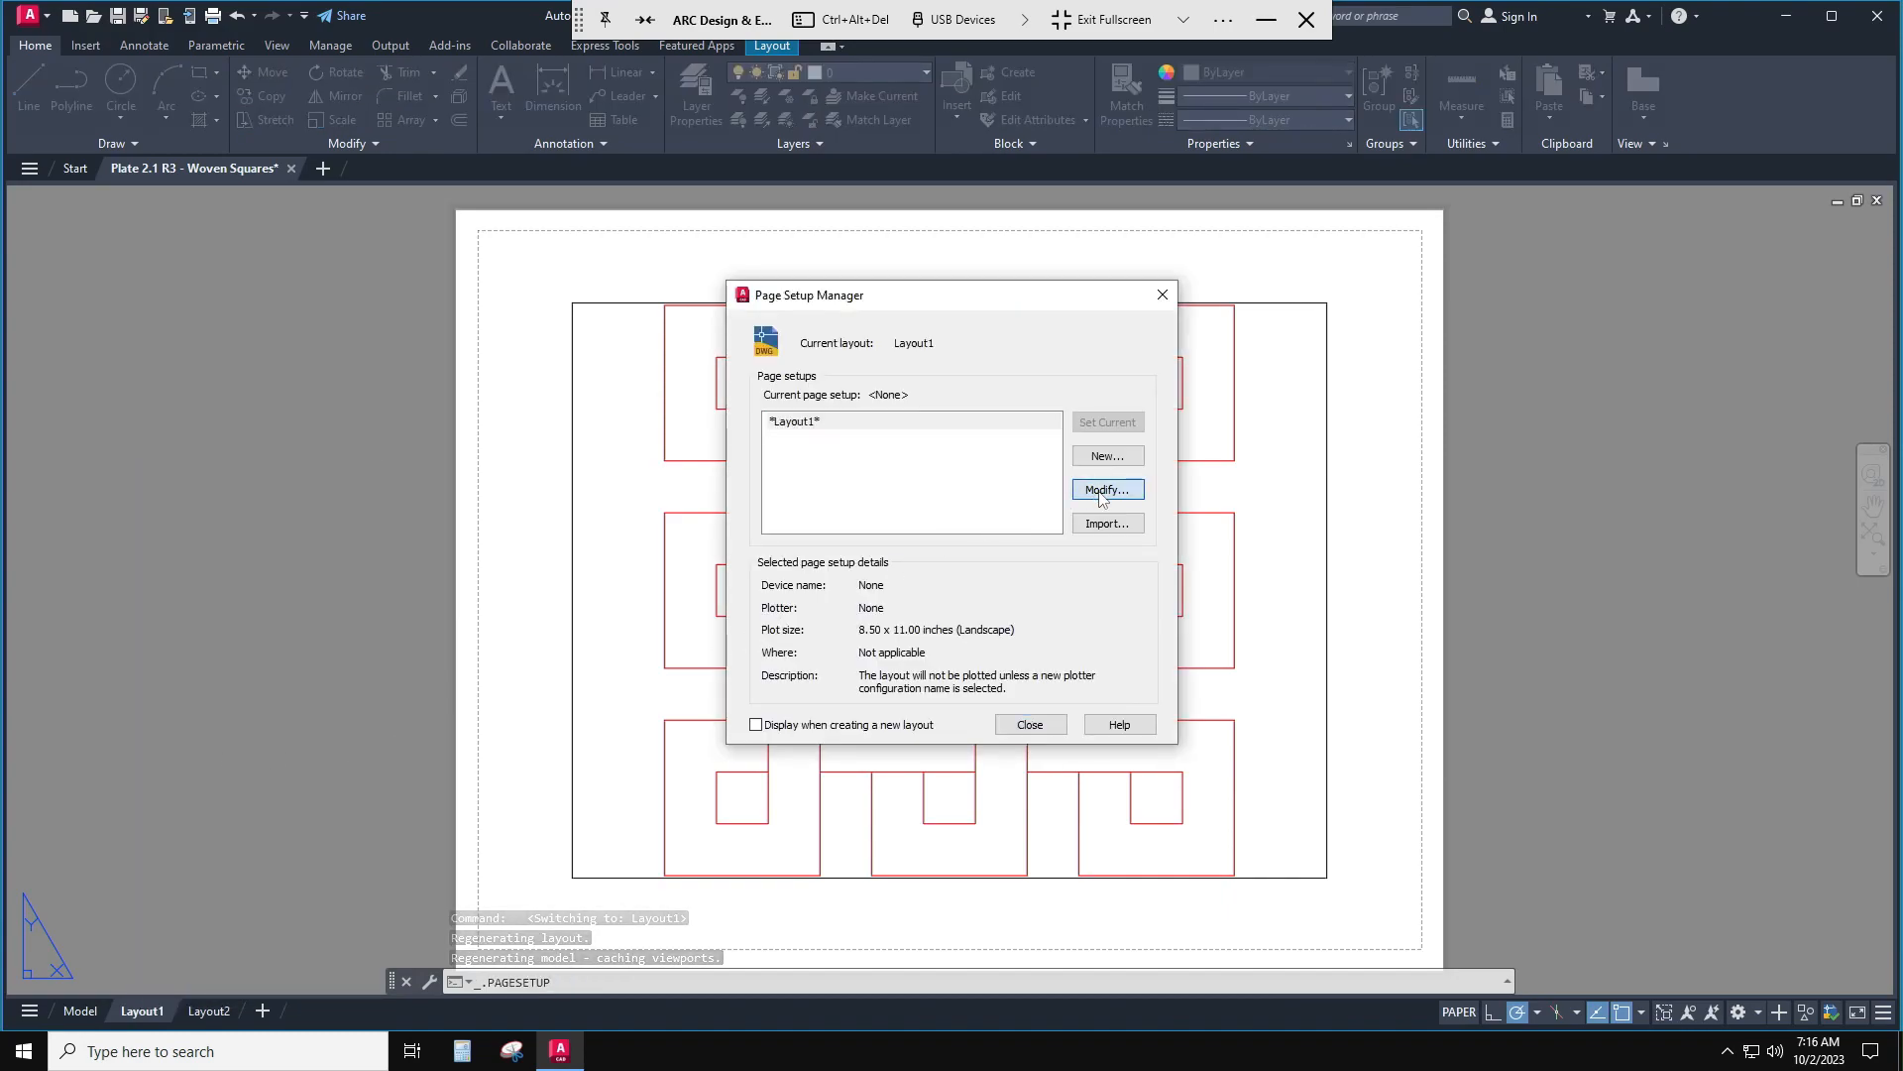
click(769, 380)
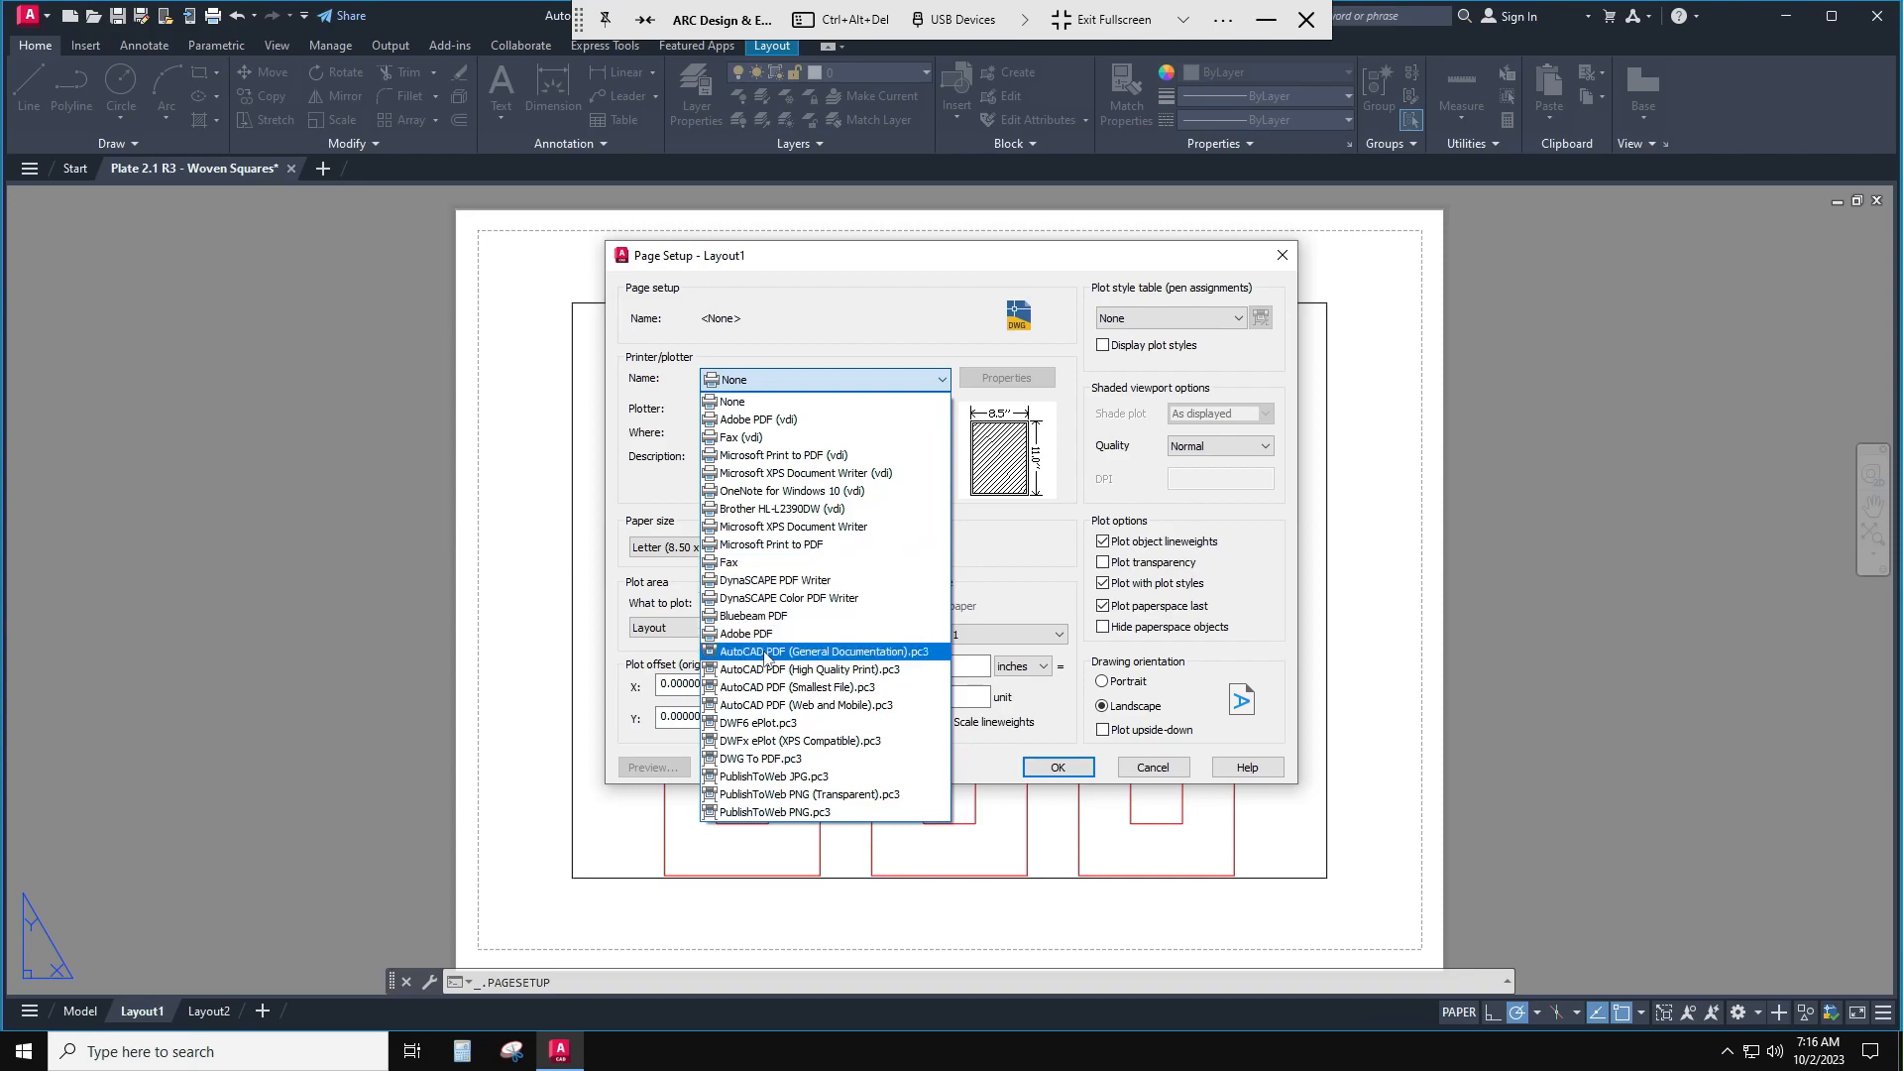
click(768, 651)
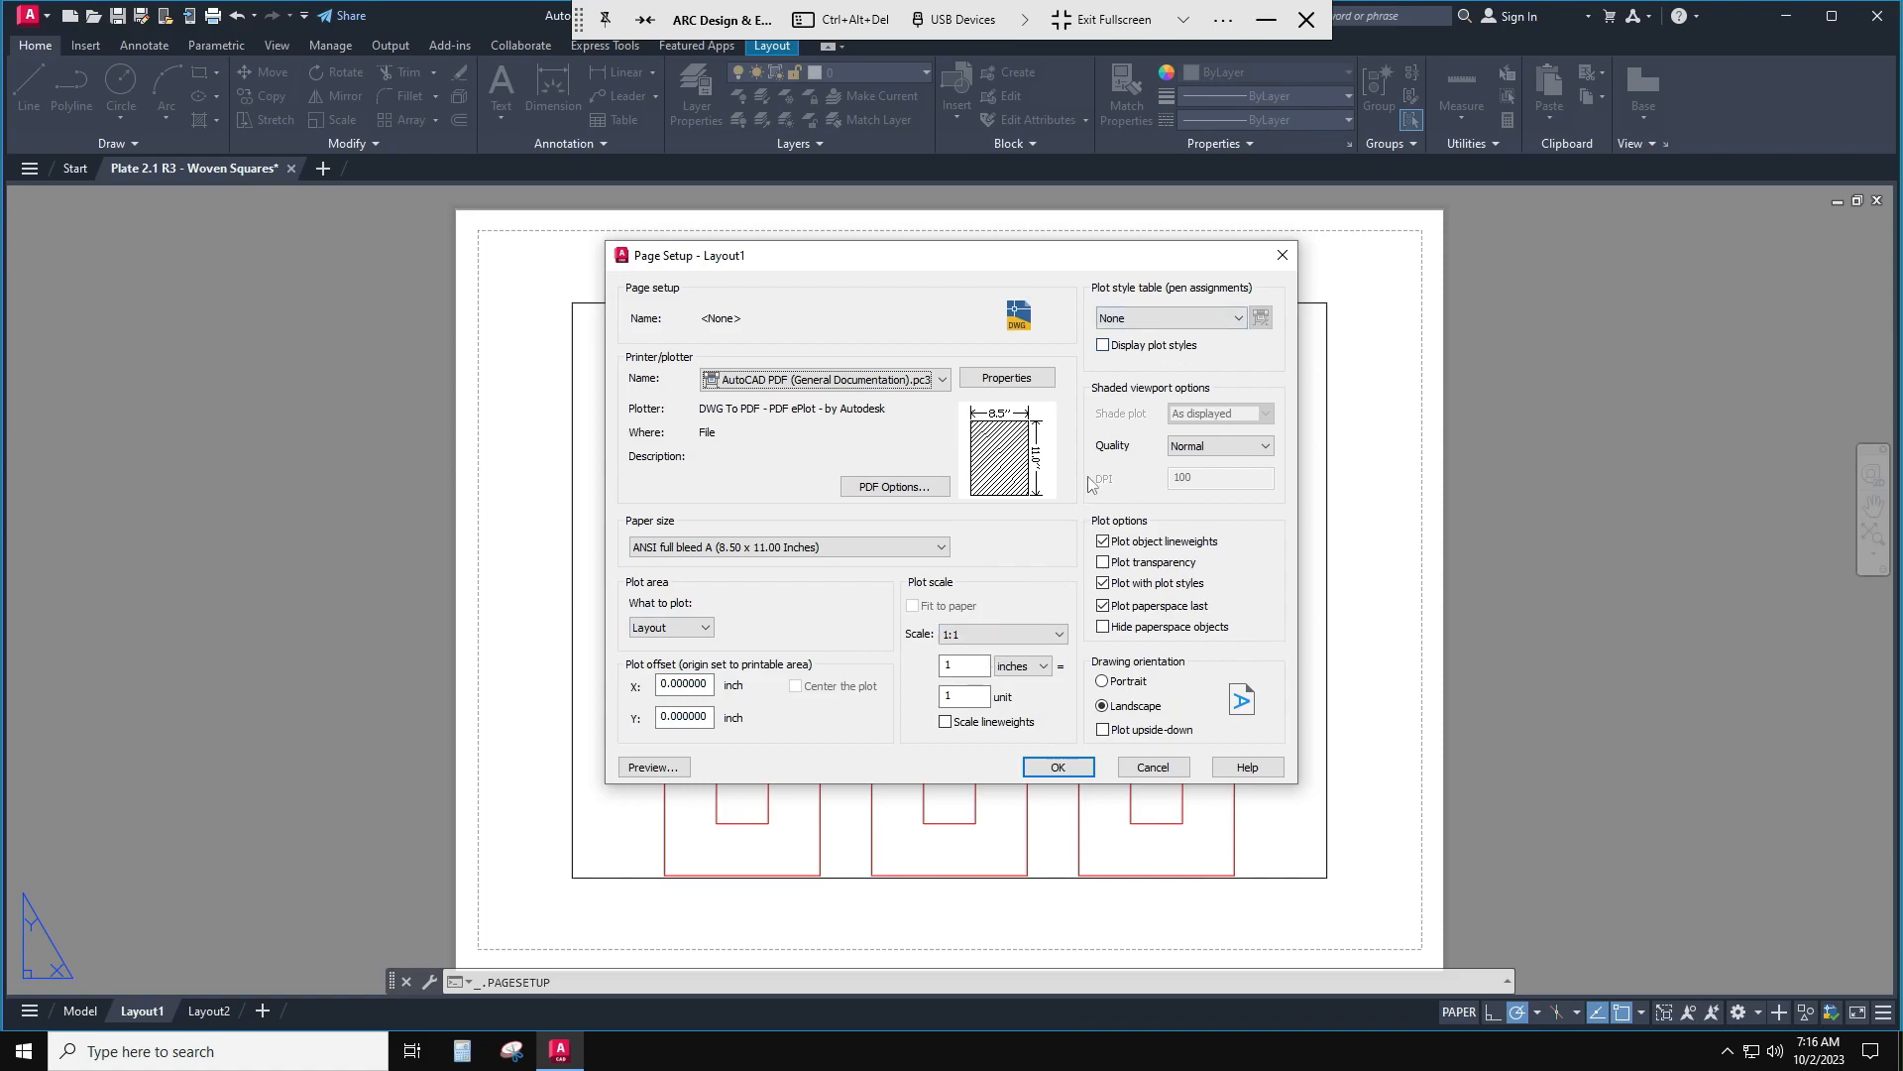
- Assign the acad.ctb plot style table to Layout1 and apply the page setup
click(1148, 321)
click(1107, 342)
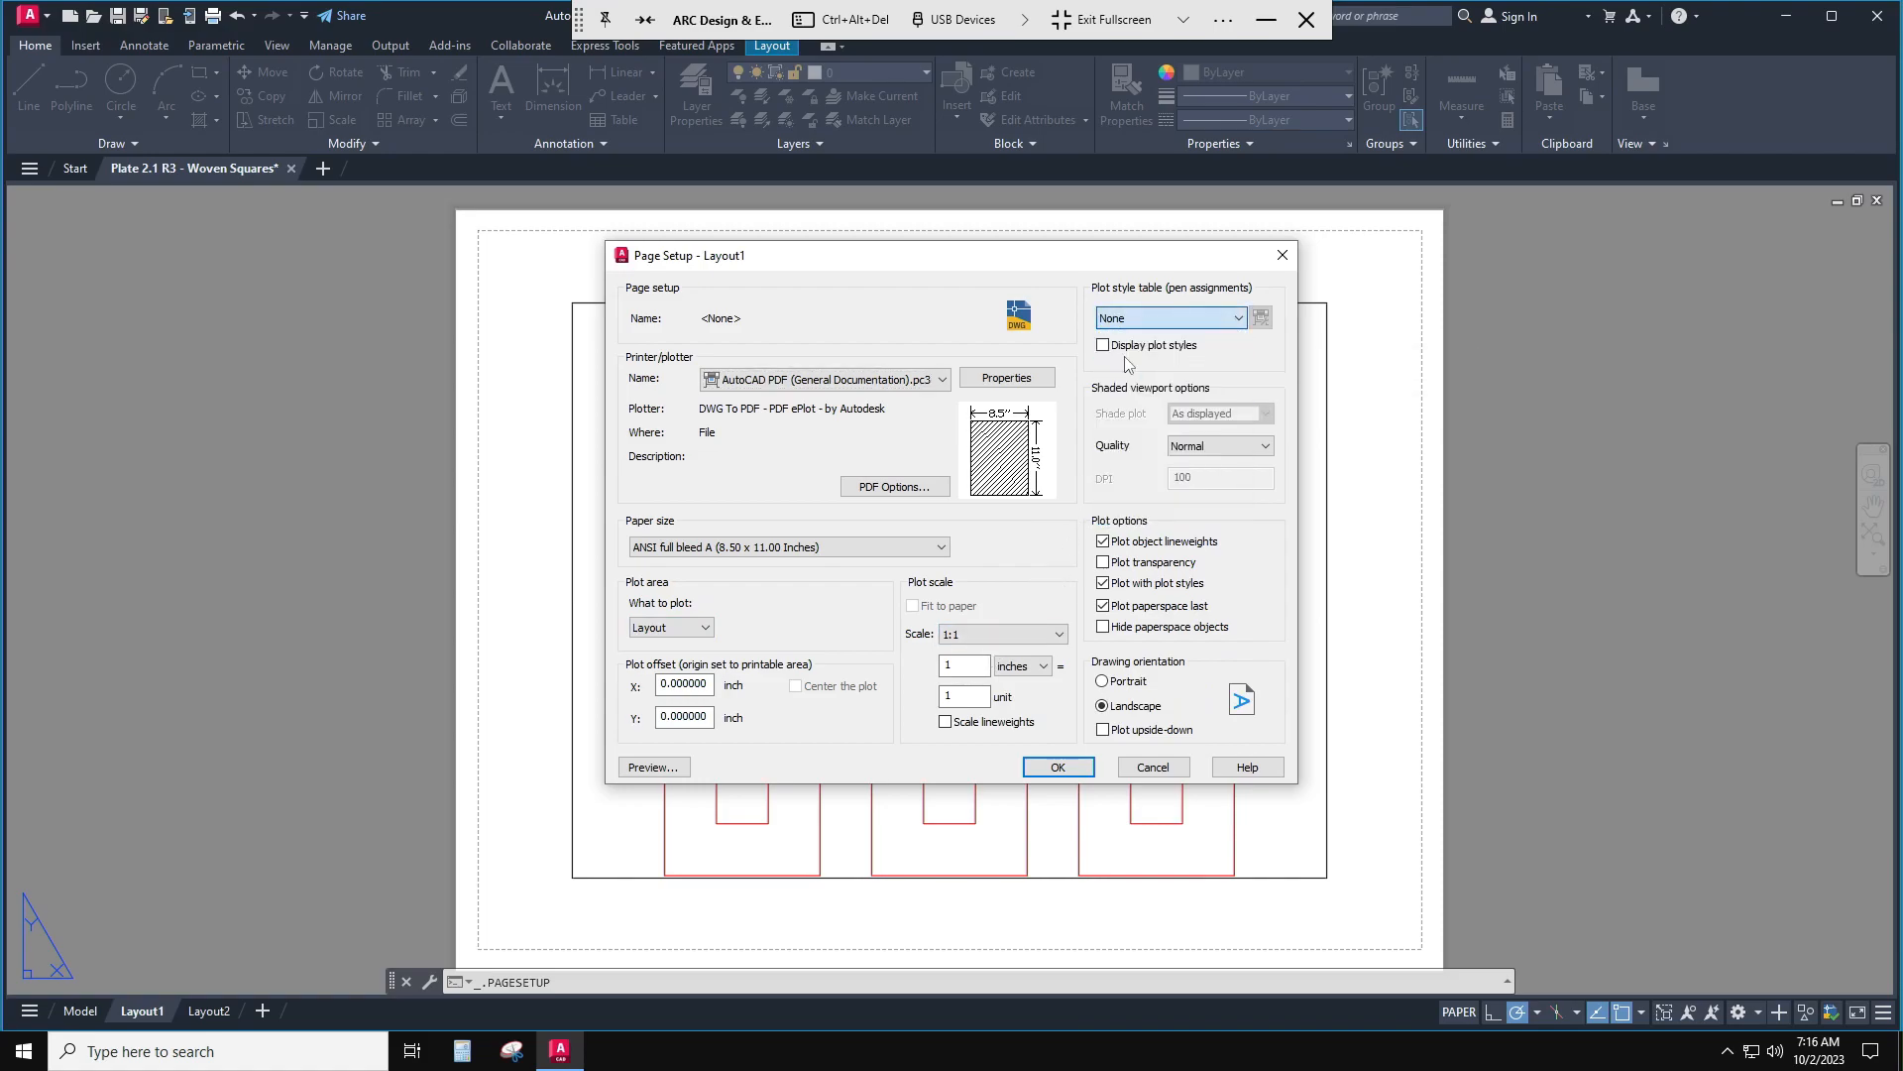
click(1104, 345)
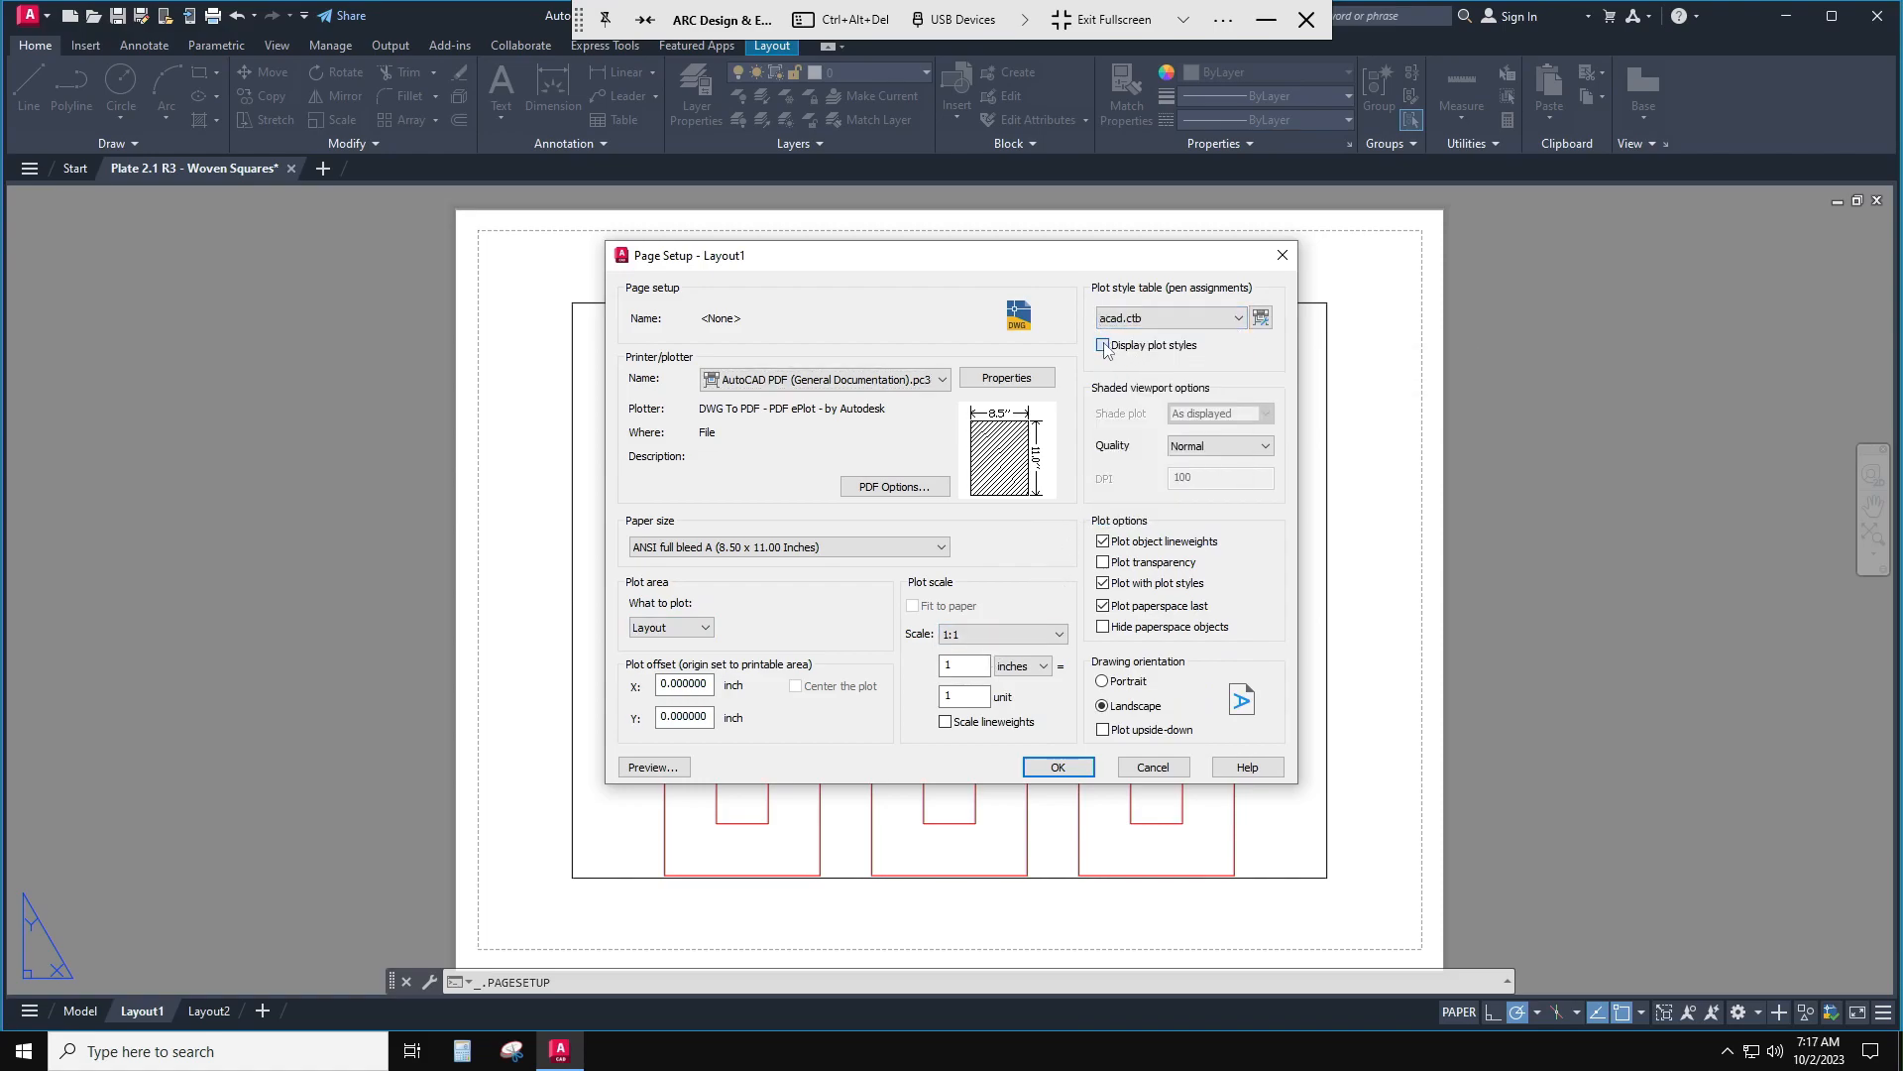
click(1053, 767)
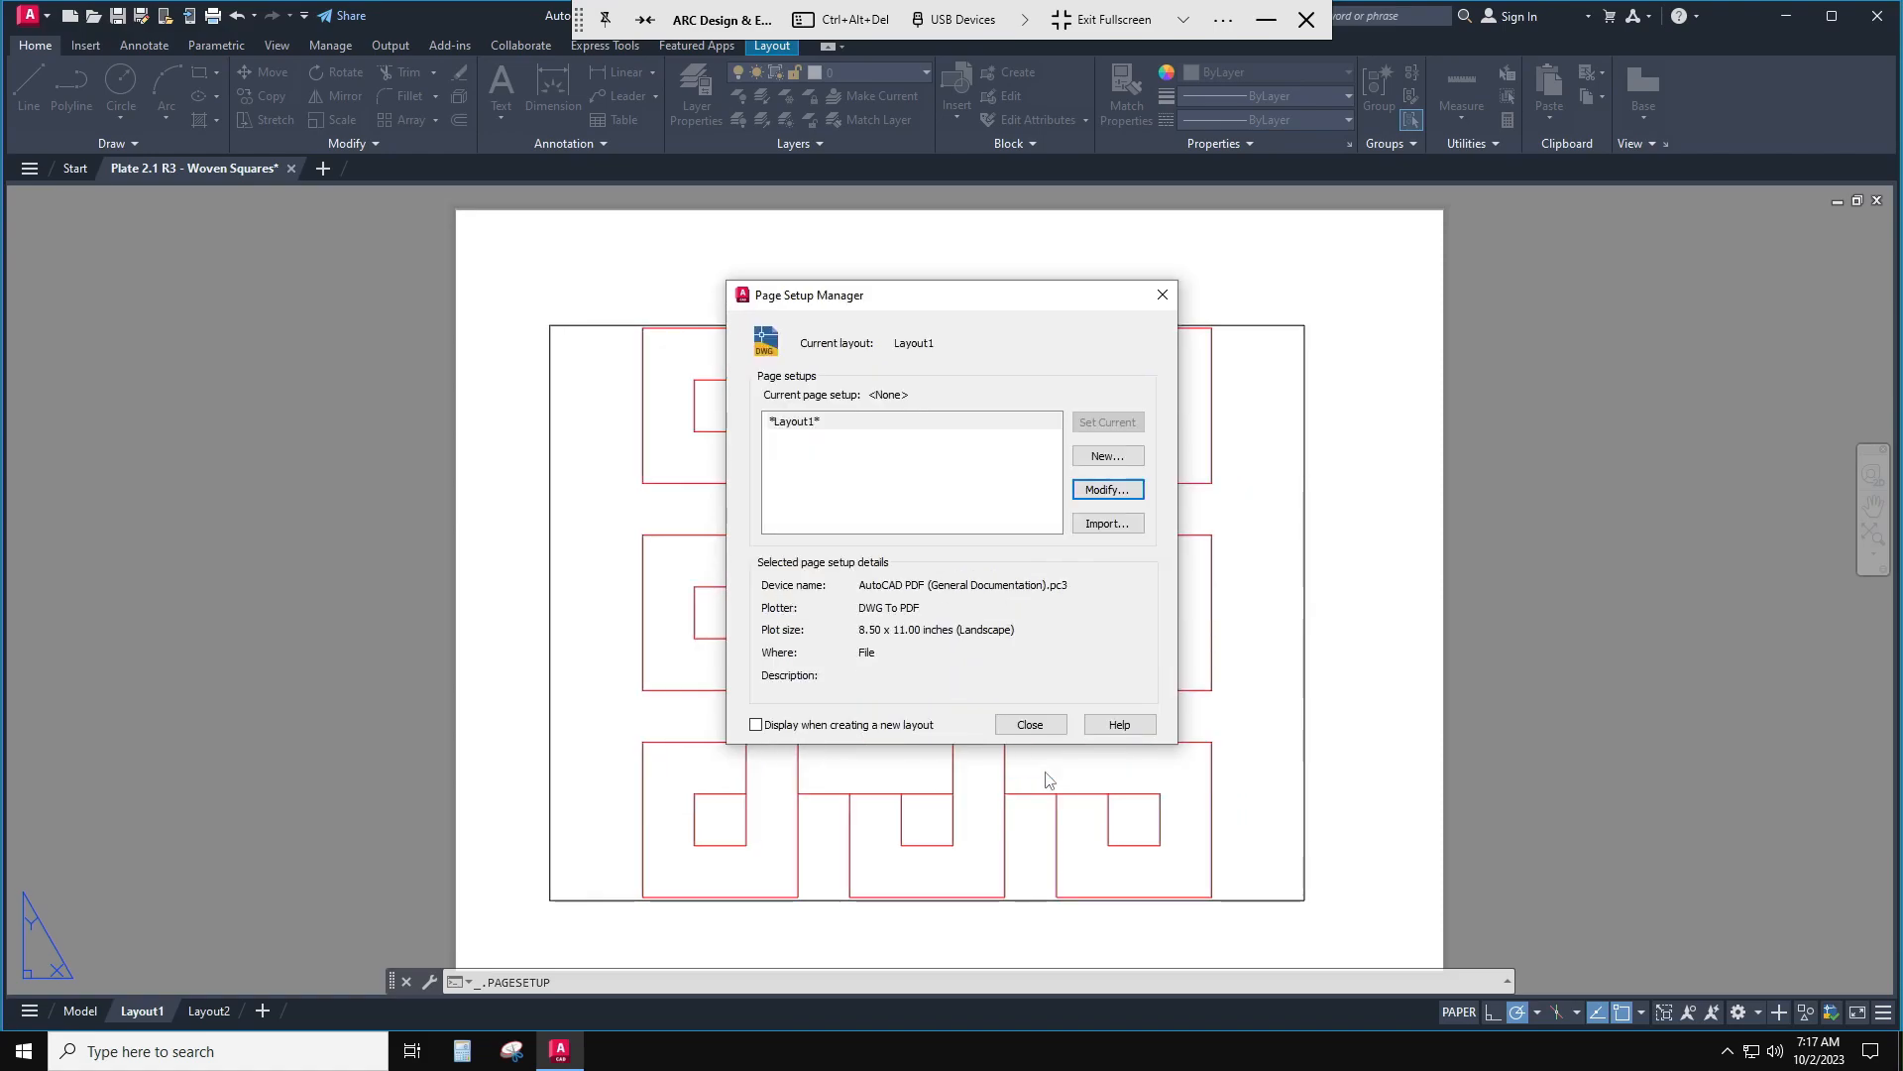
click(1029, 723)
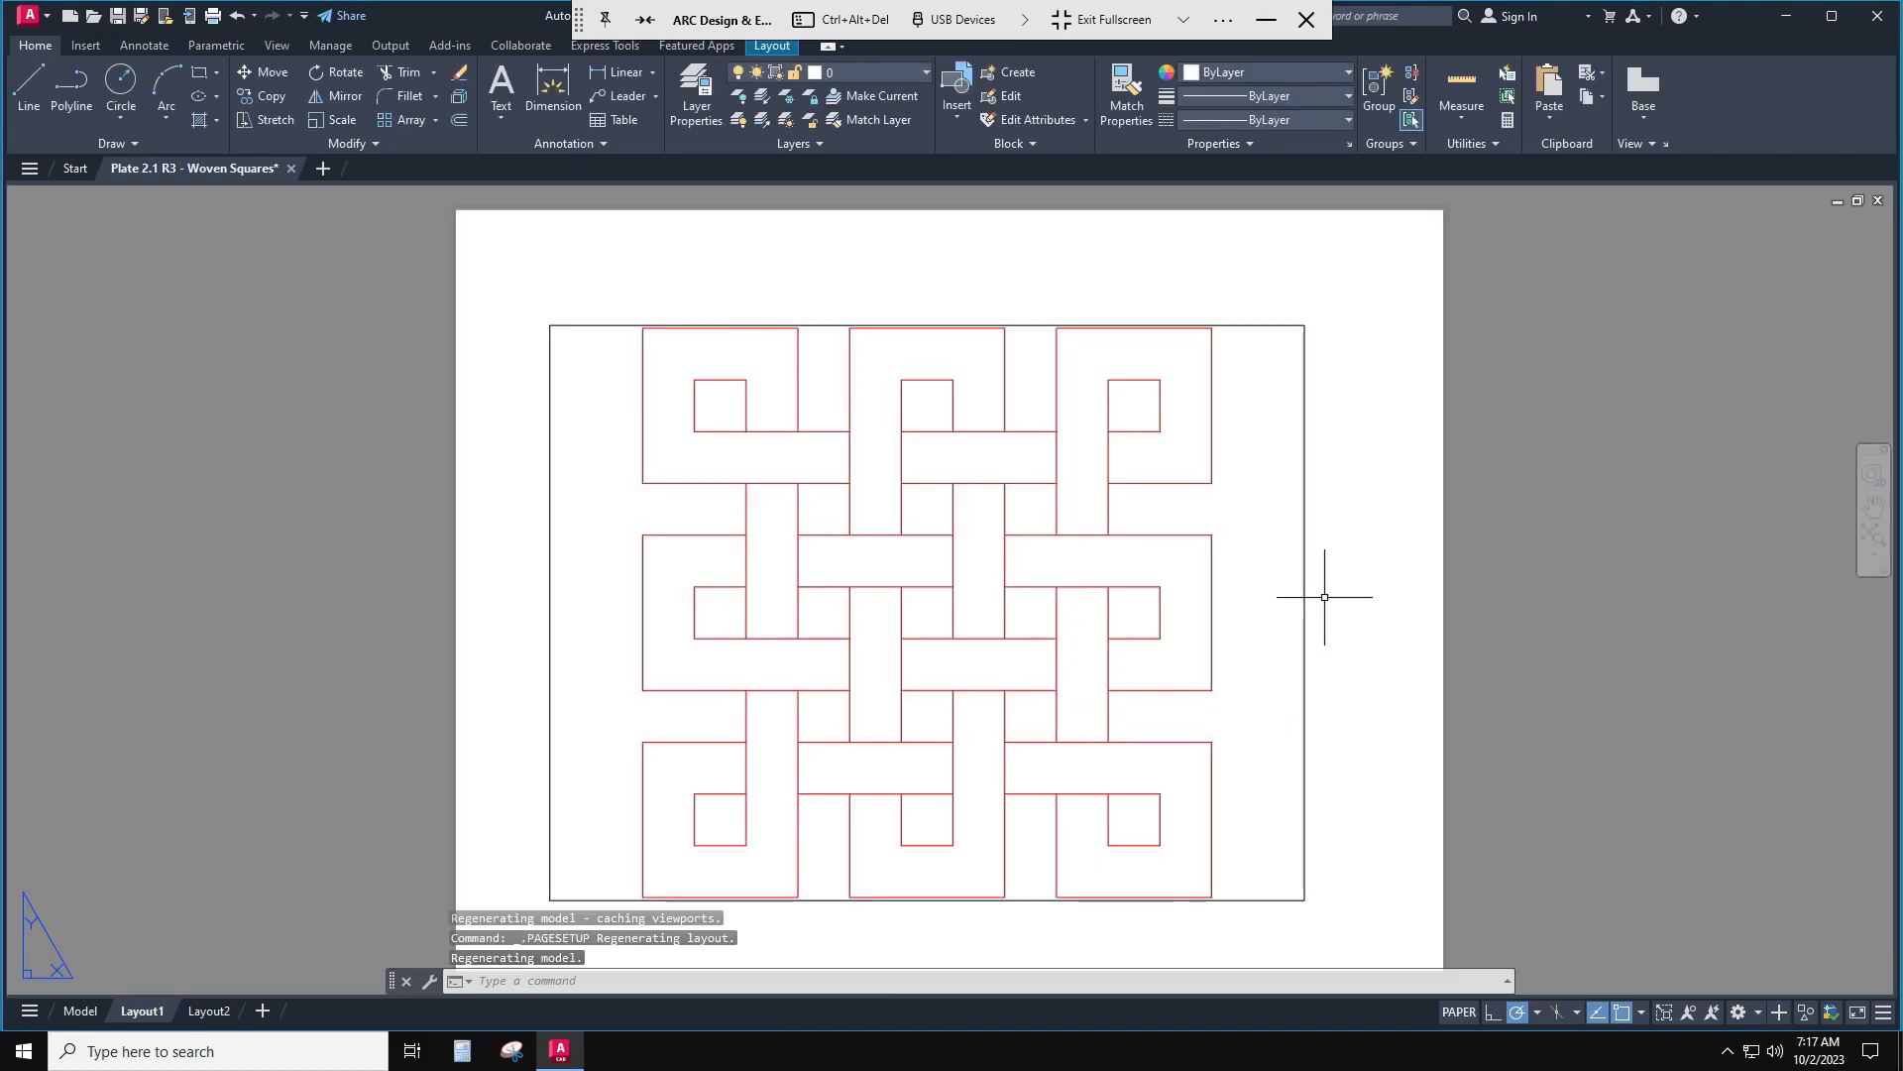
- Stretch the Layout1 viewport's upper-right corner to just inside the sheet's upper-right corner
click(1302, 595)
click(1303, 397)
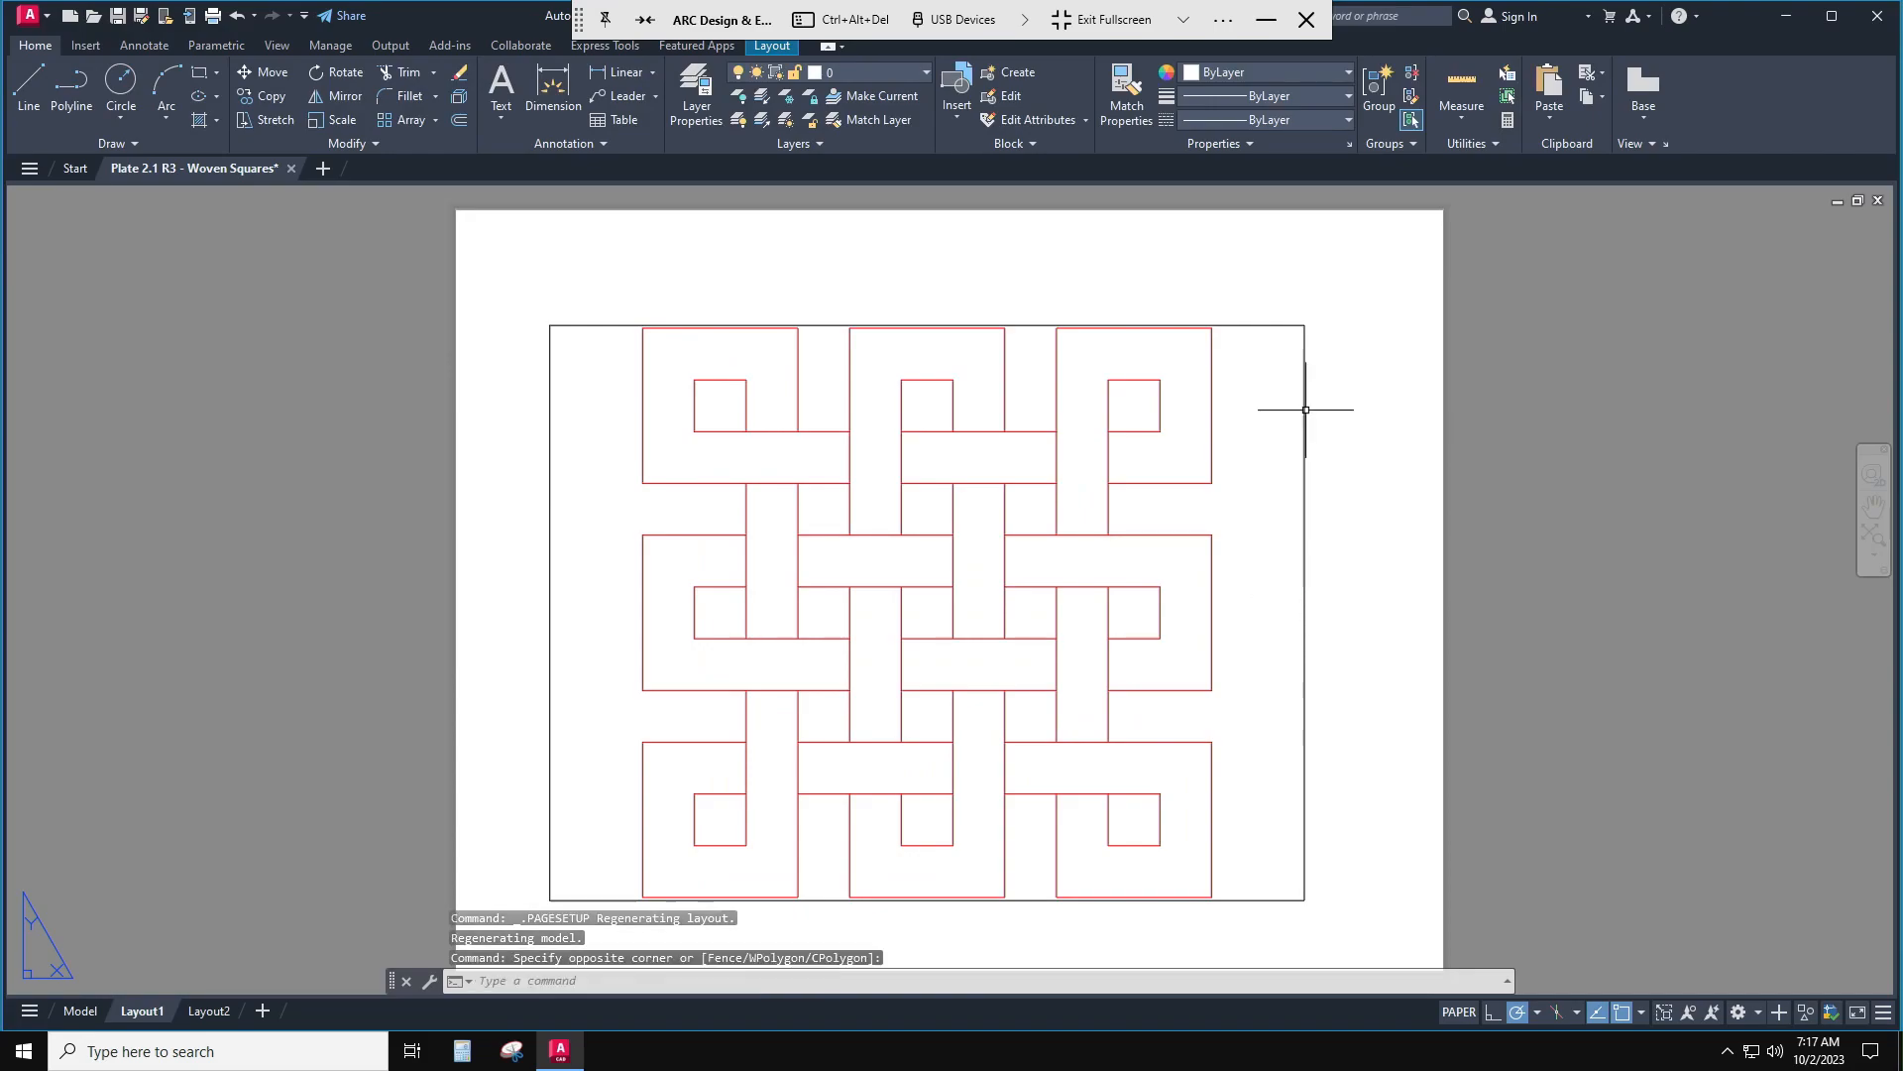
click(1305, 325)
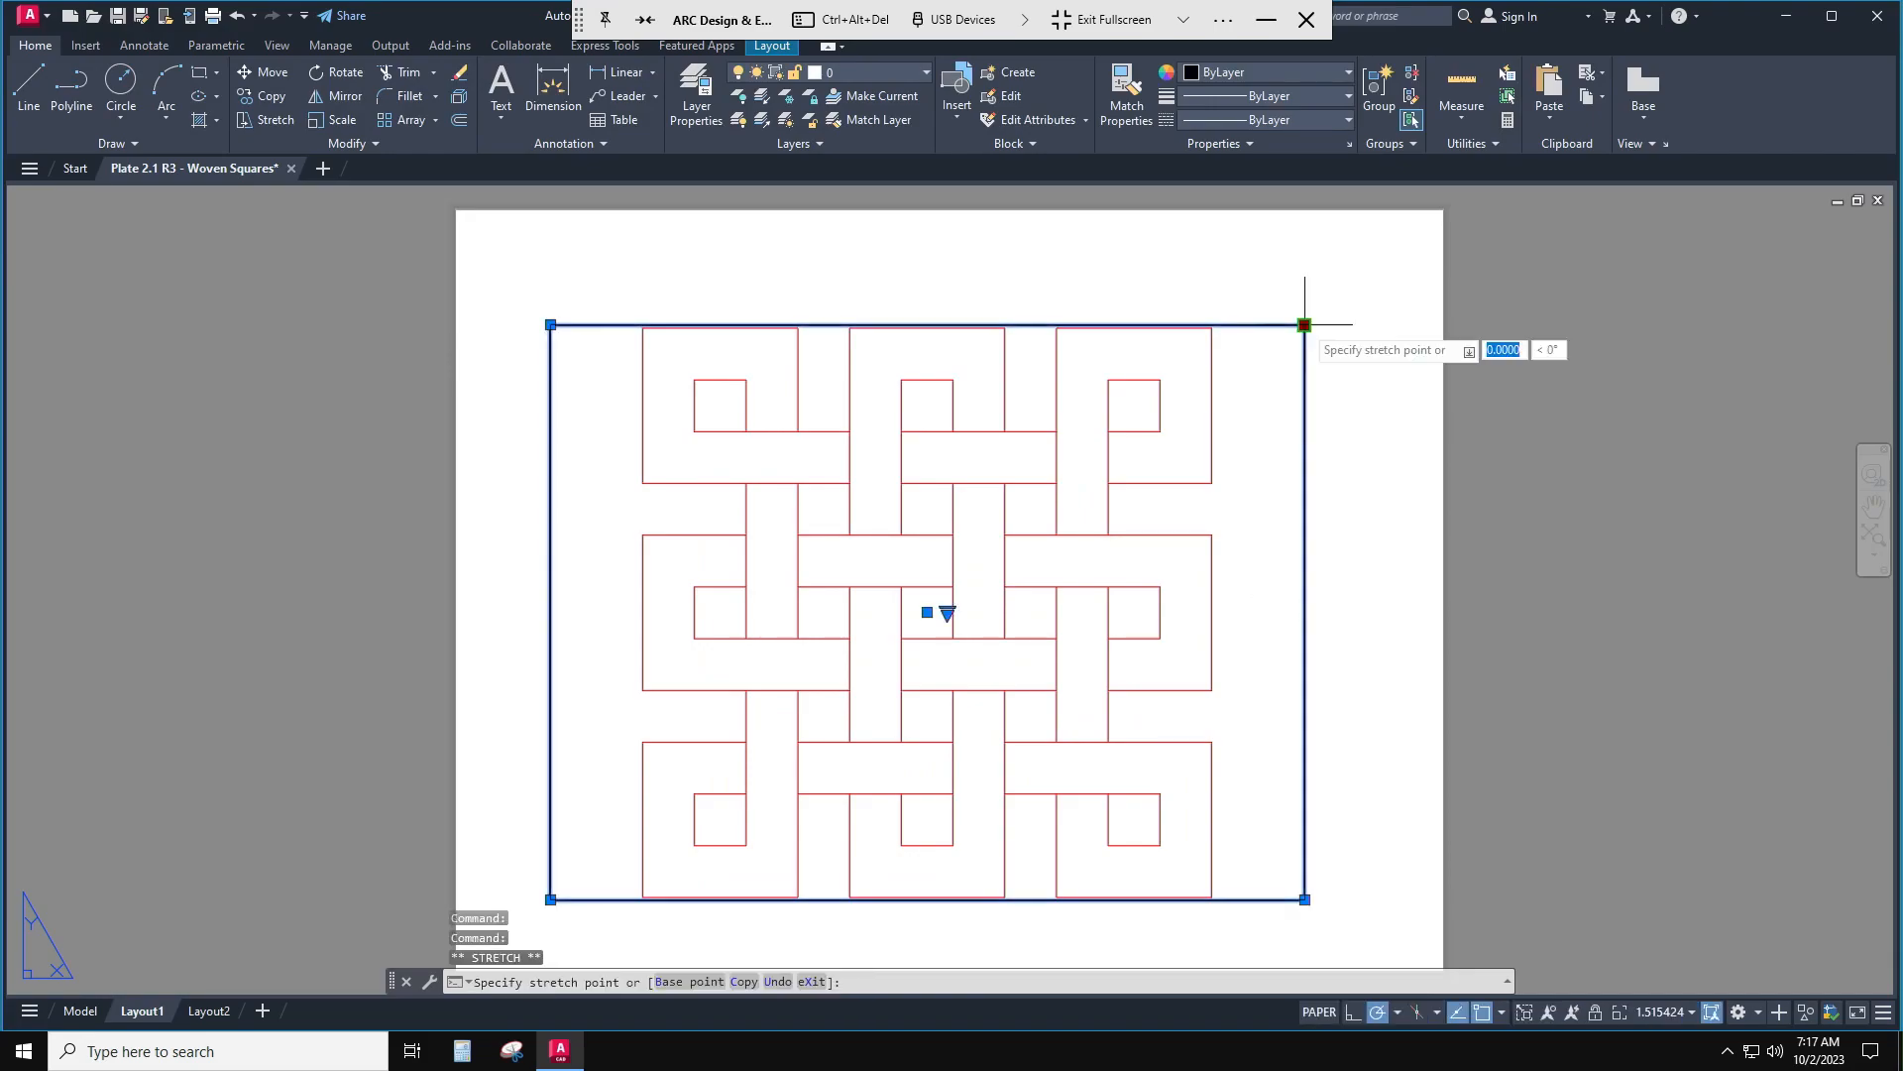
click(1429, 218)
scroll(800, 676, down, 1)
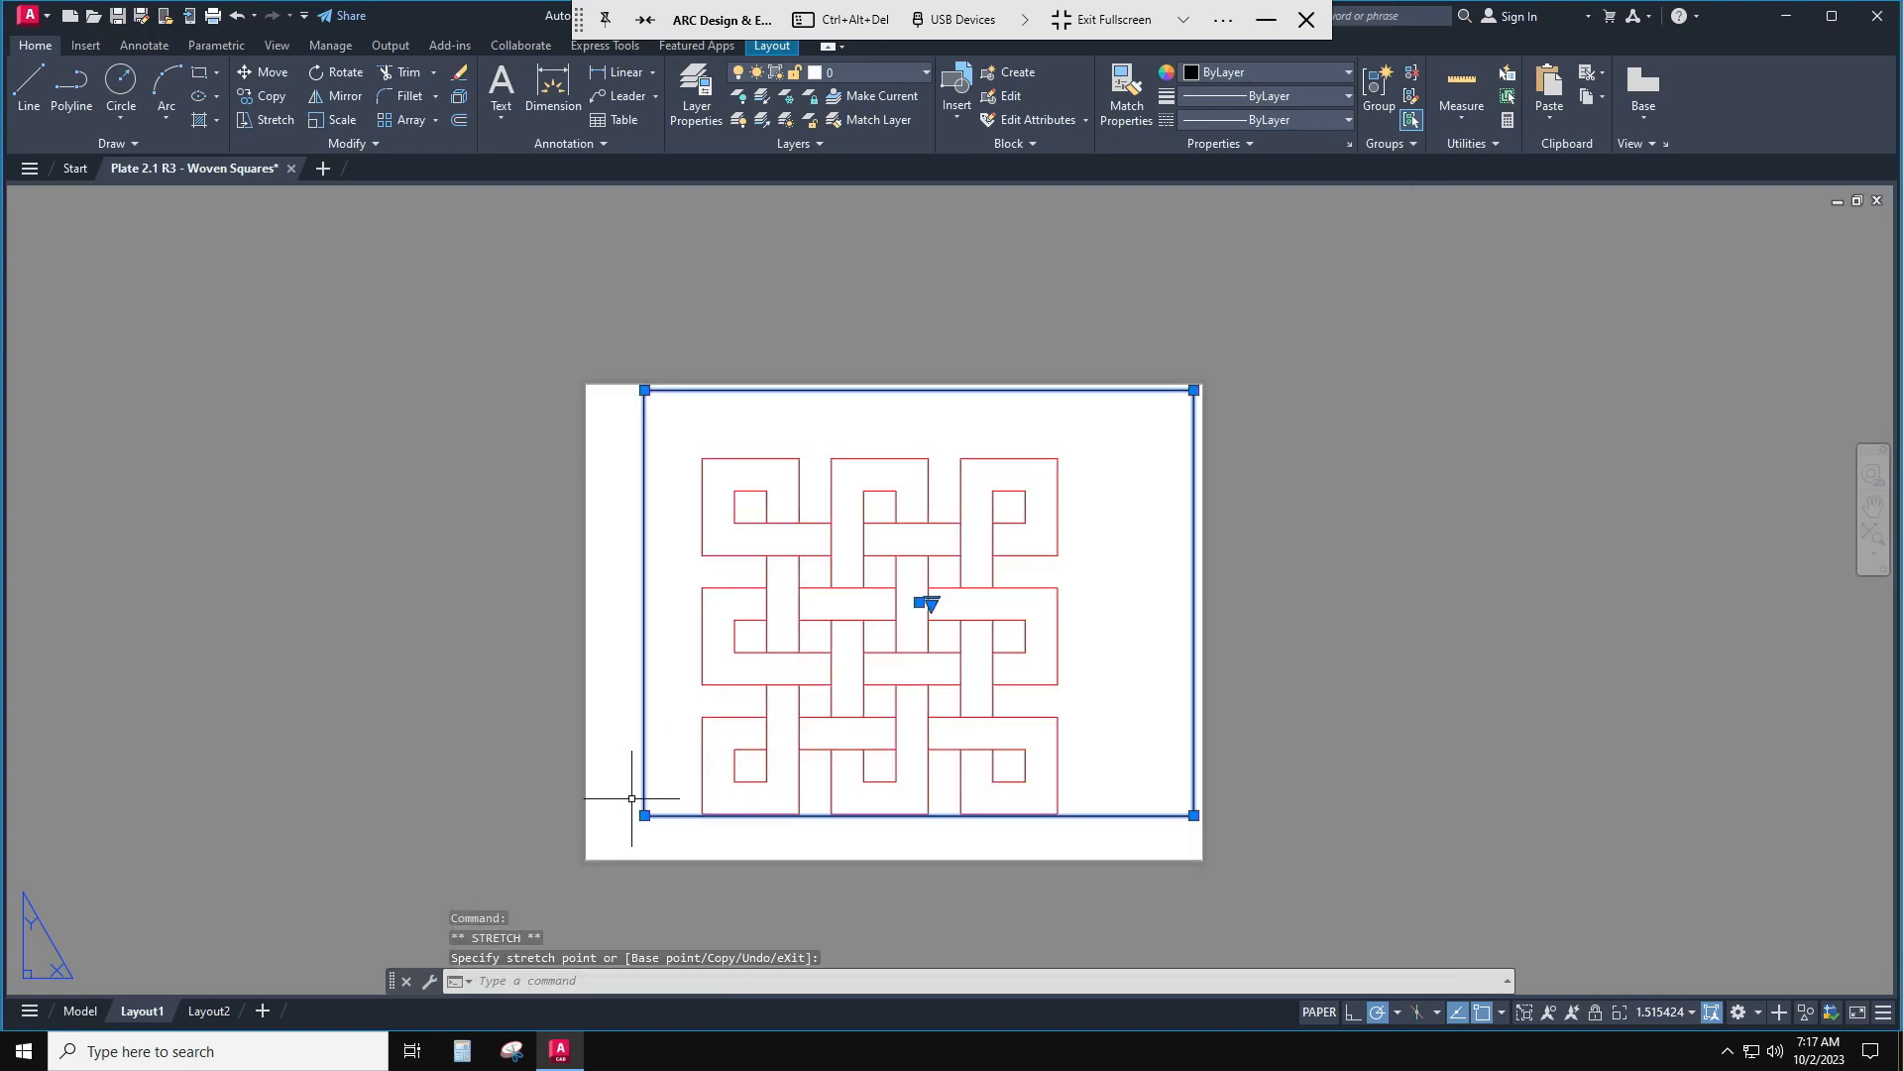
key(Escape)
- Stretch the Layout1 viewport's lower-left corner to just inside the sheet's lower-left corner and deselect the viewport
click(658, 819)
key(Escape)
key(Escape)
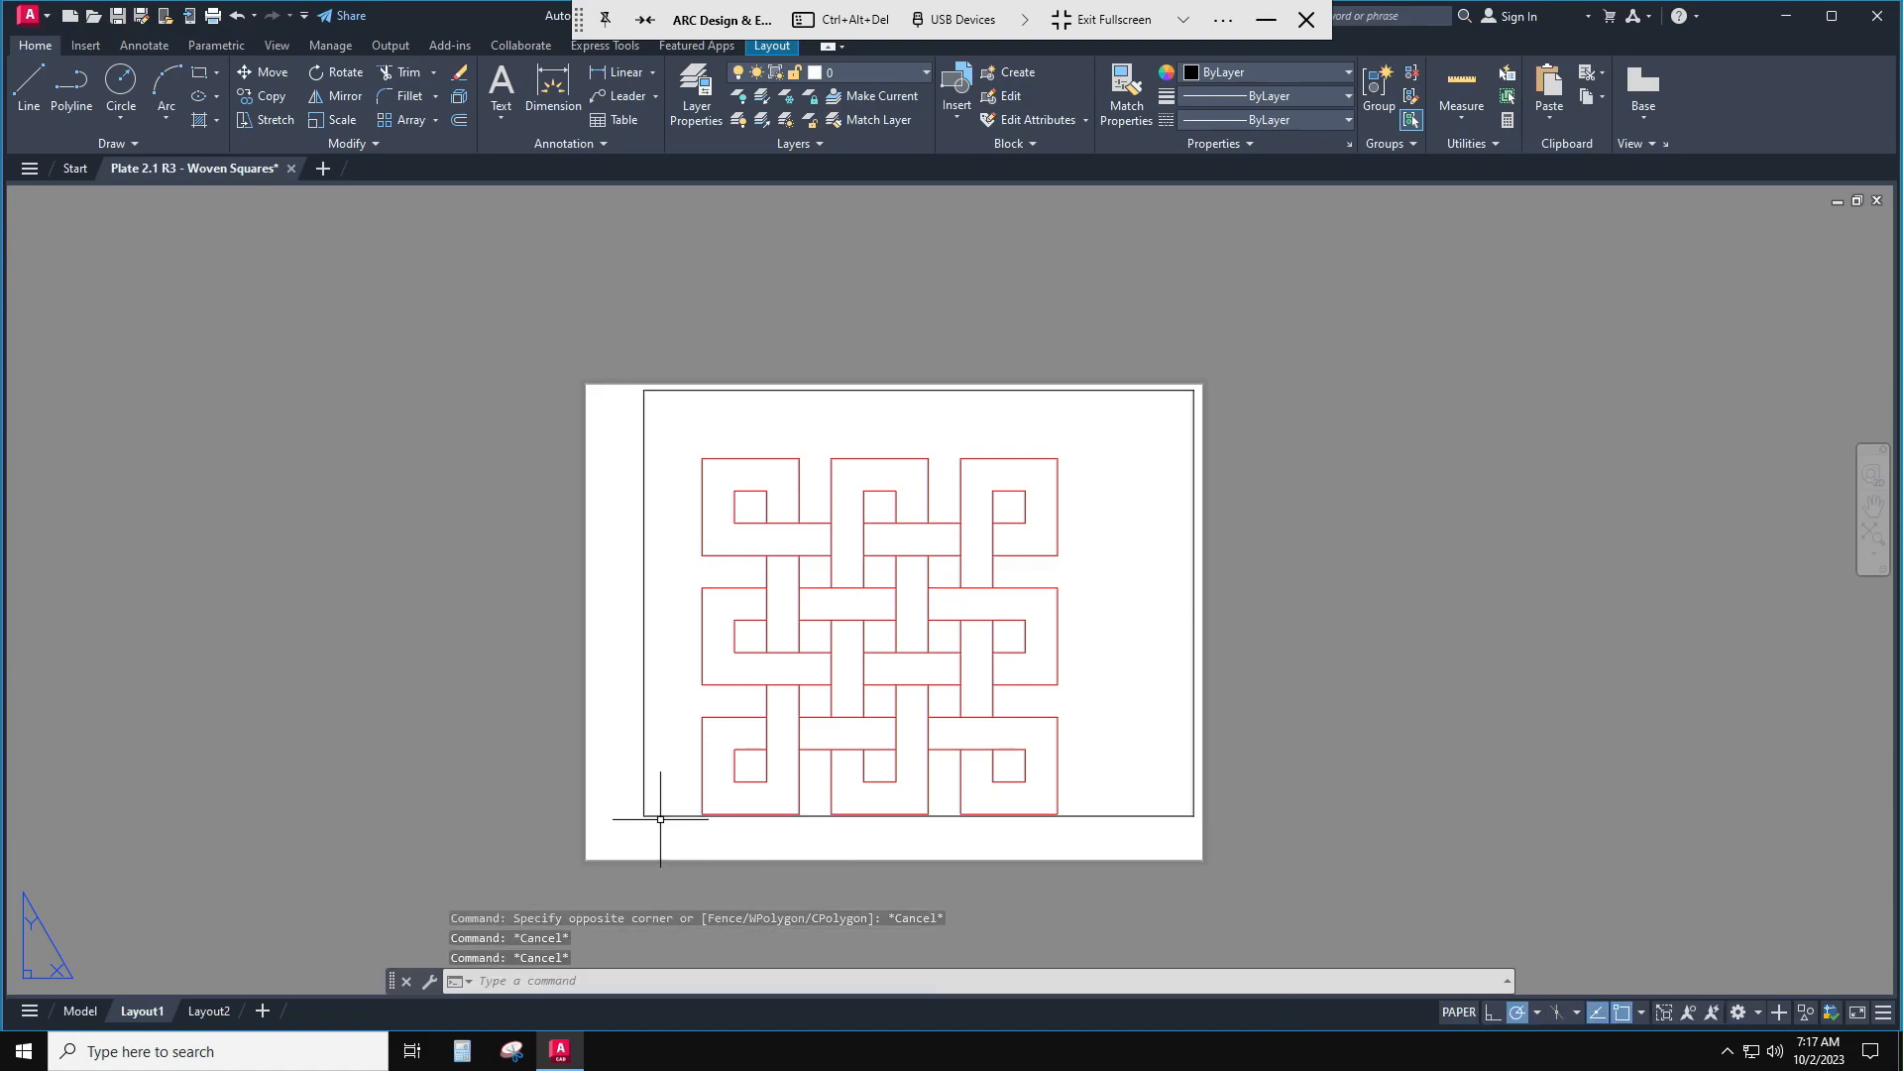
click(646, 814)
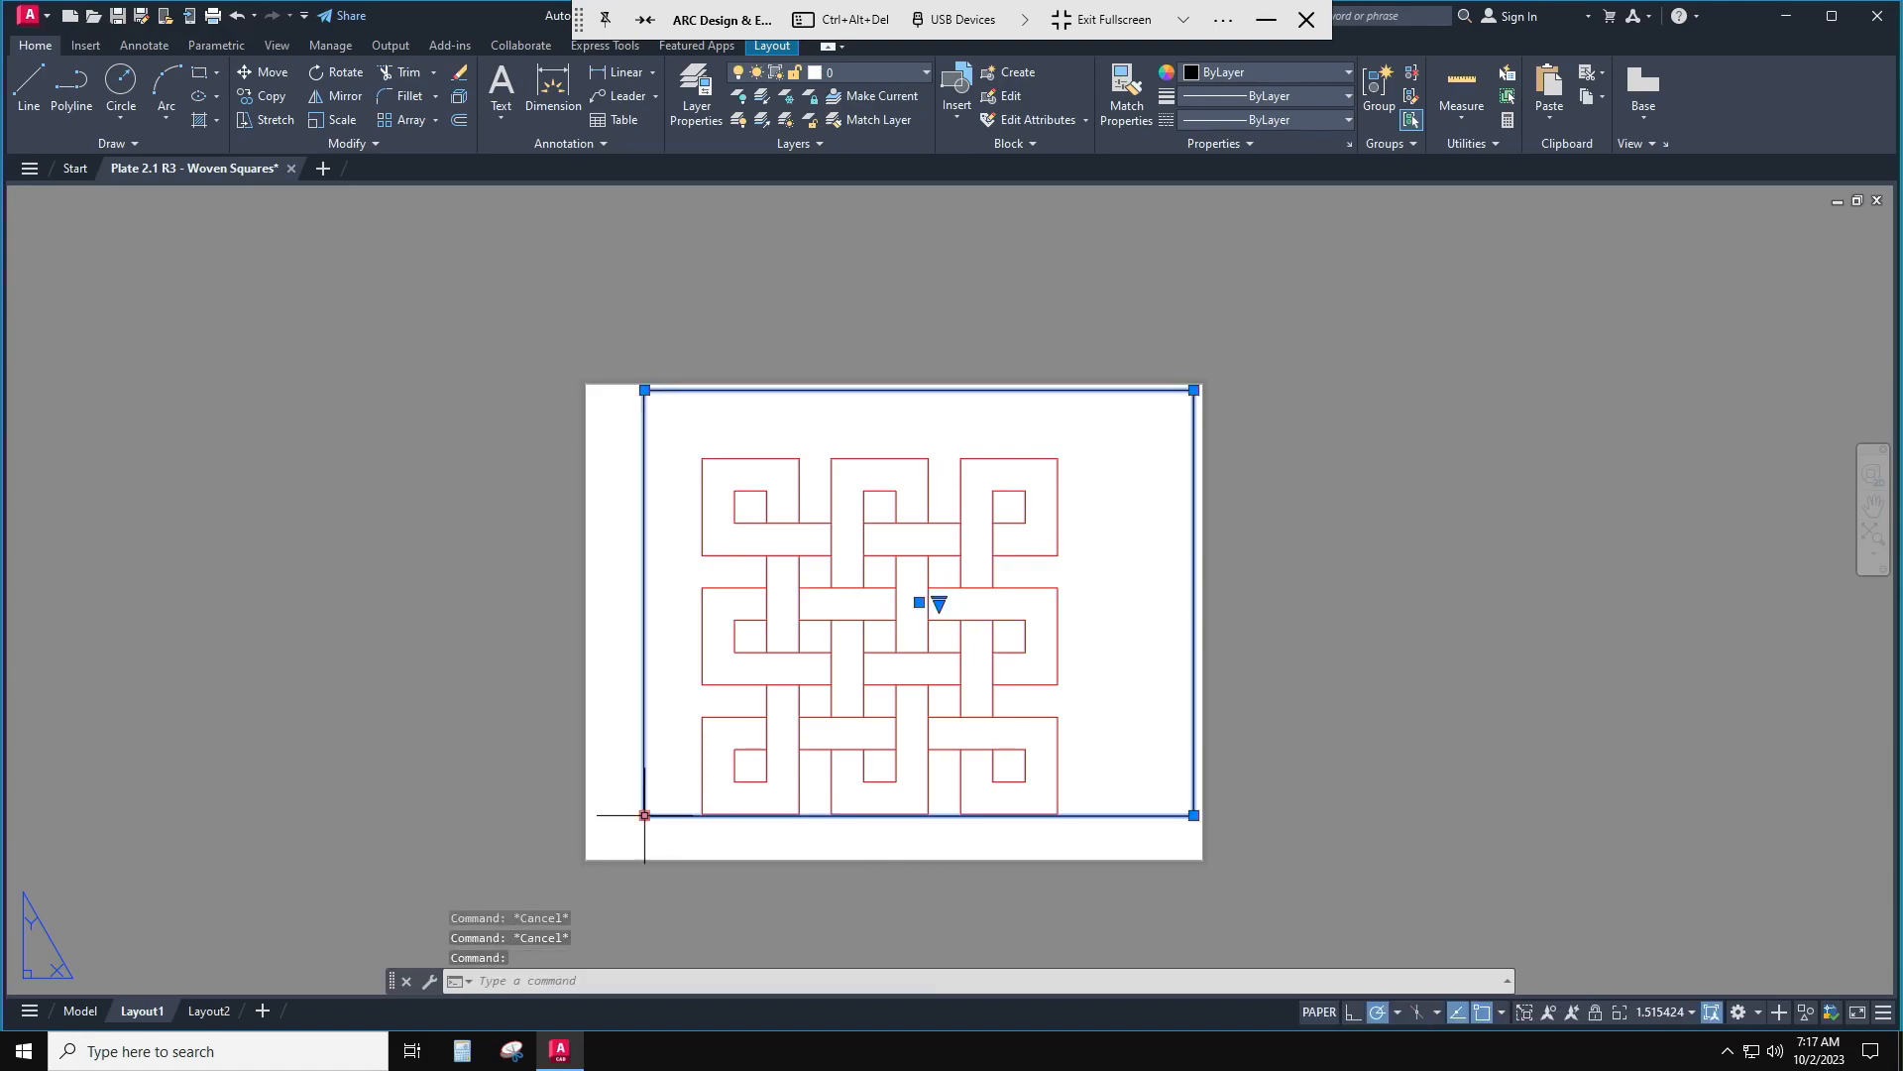
click(645, 815)
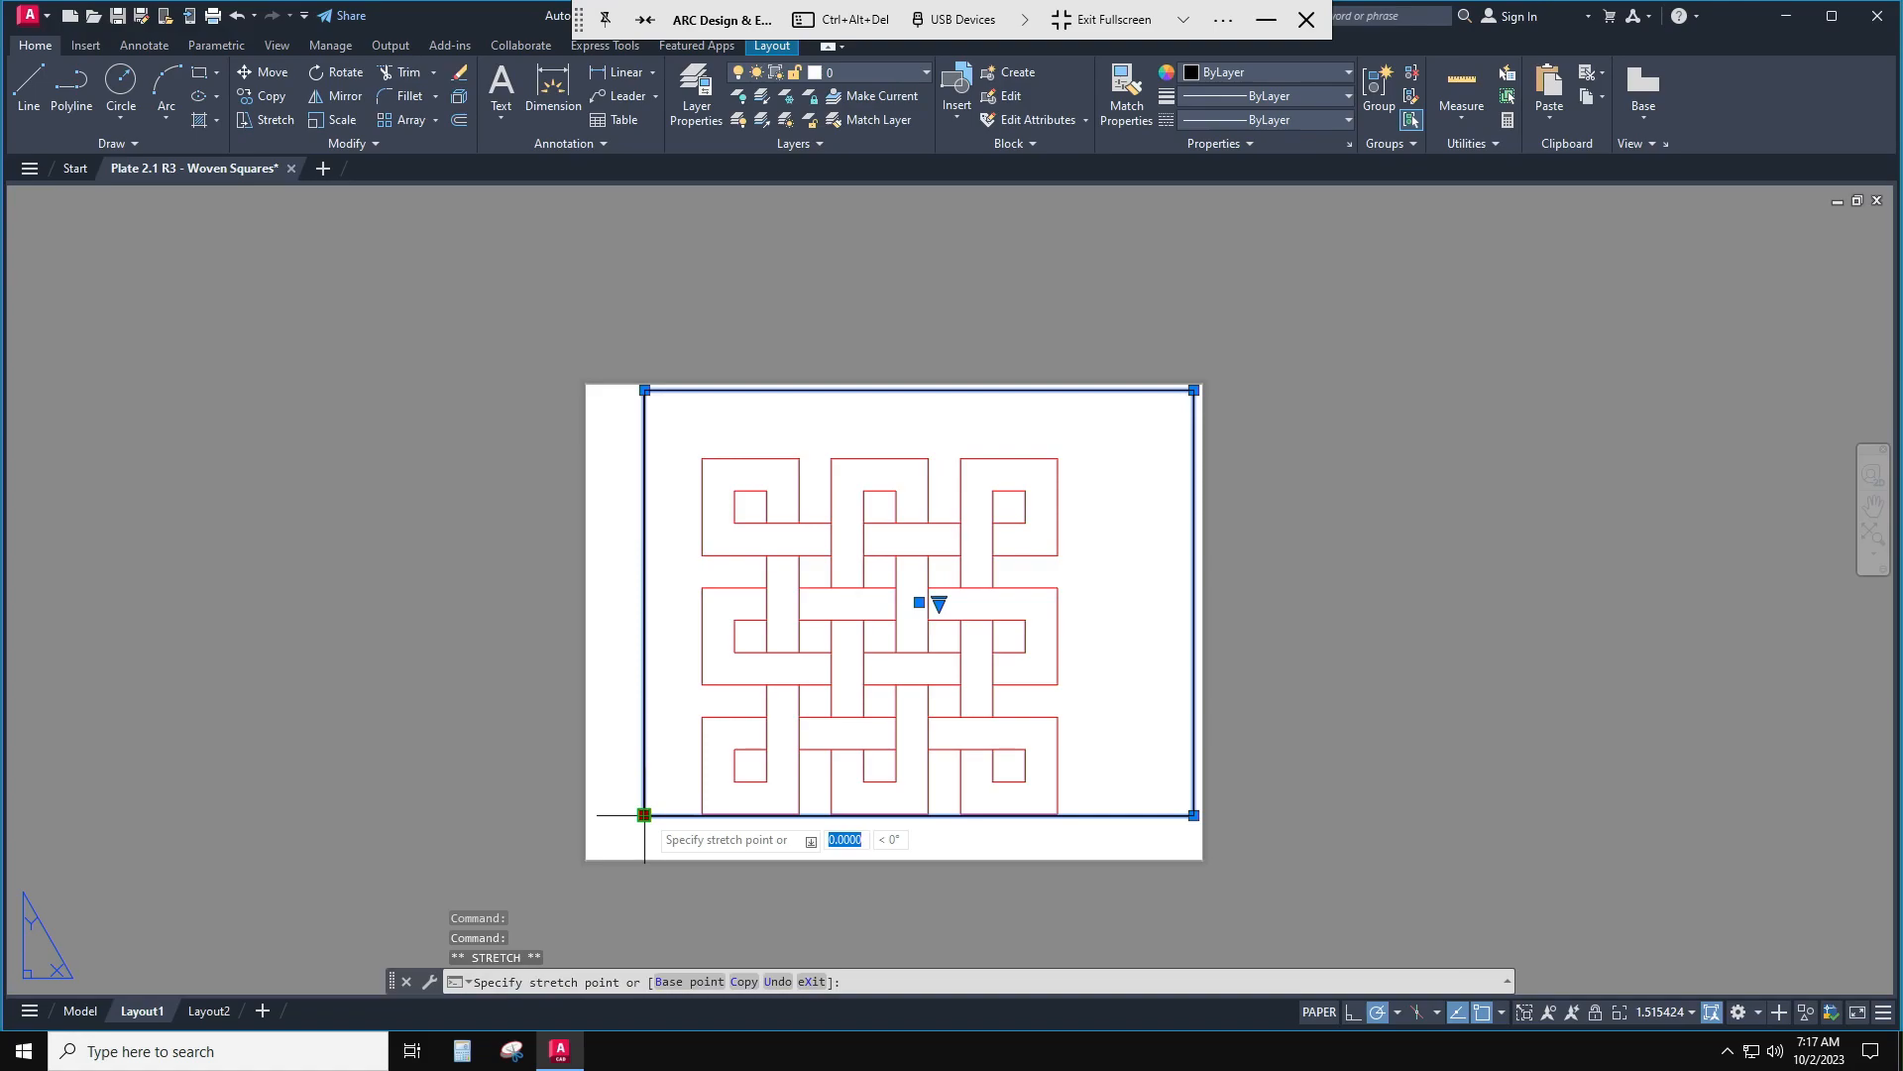
click(599, 849)
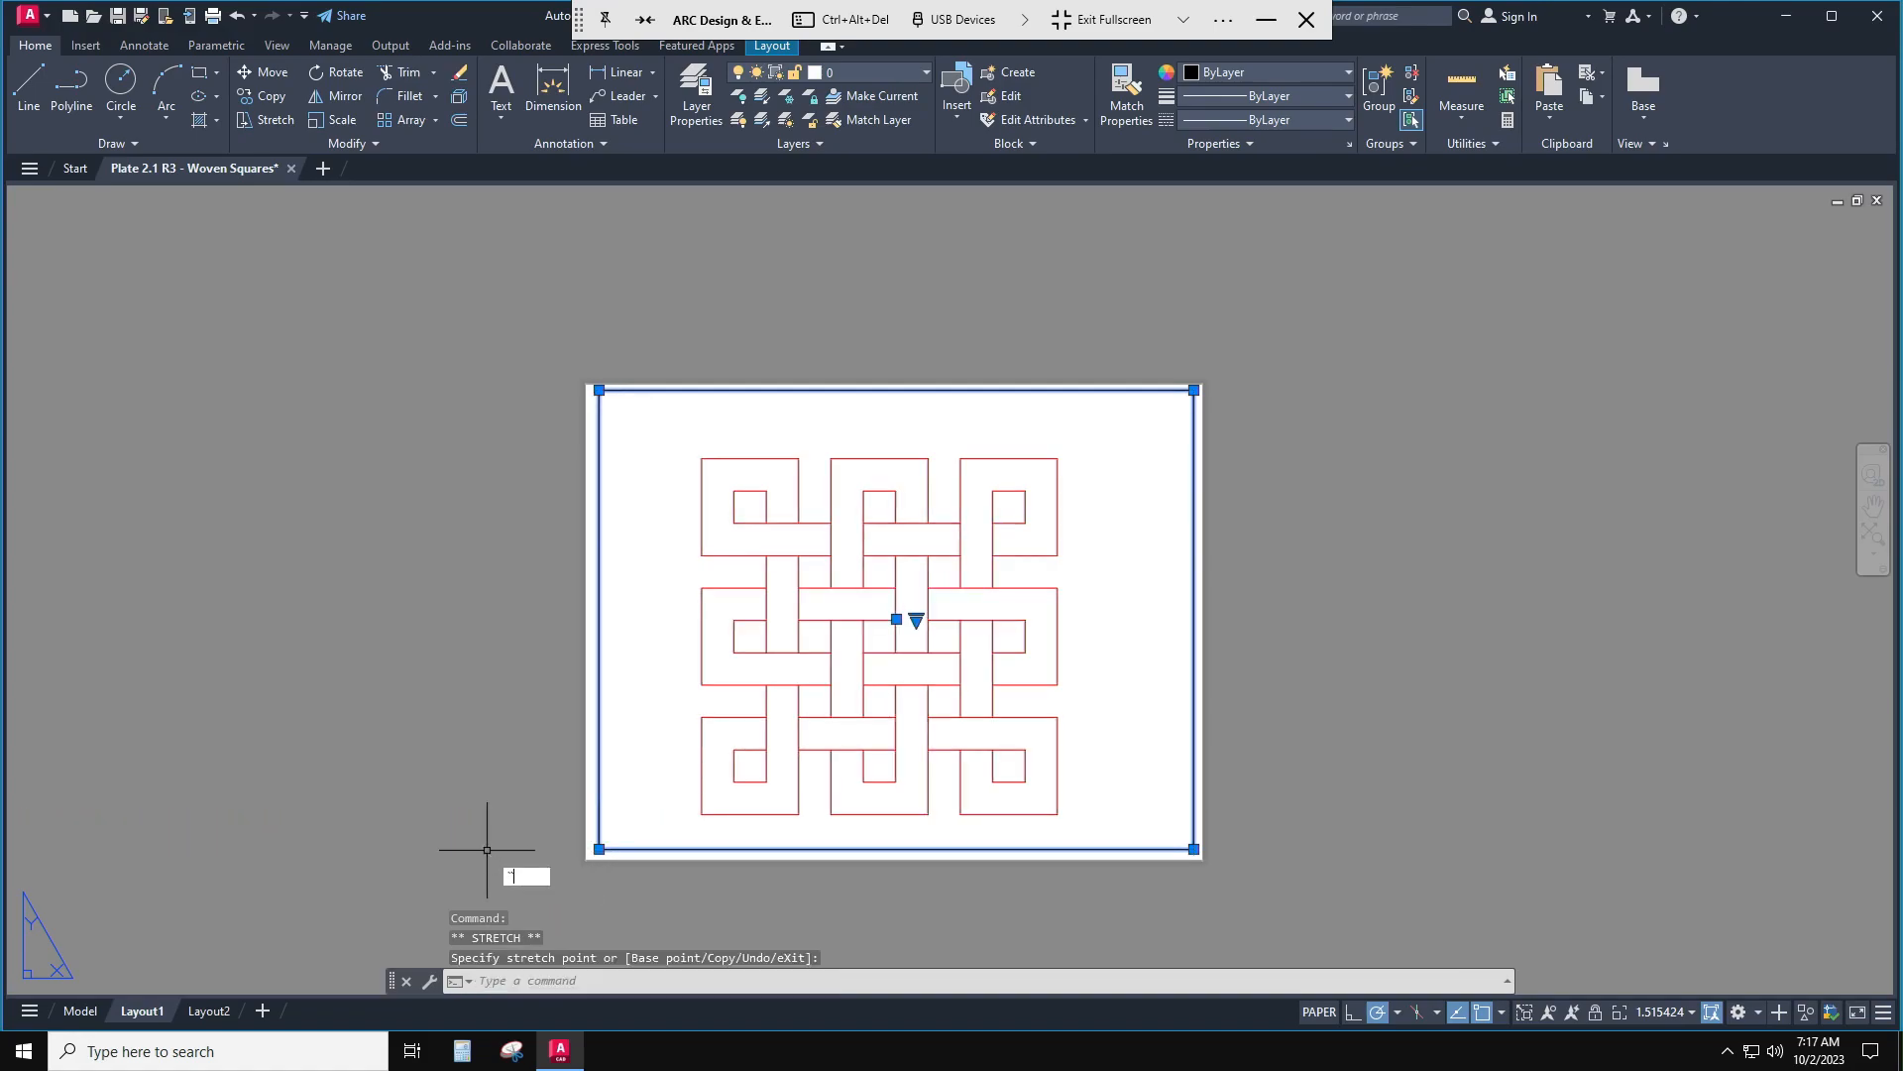
key(Escape)
key(Escape)
key(Escape)
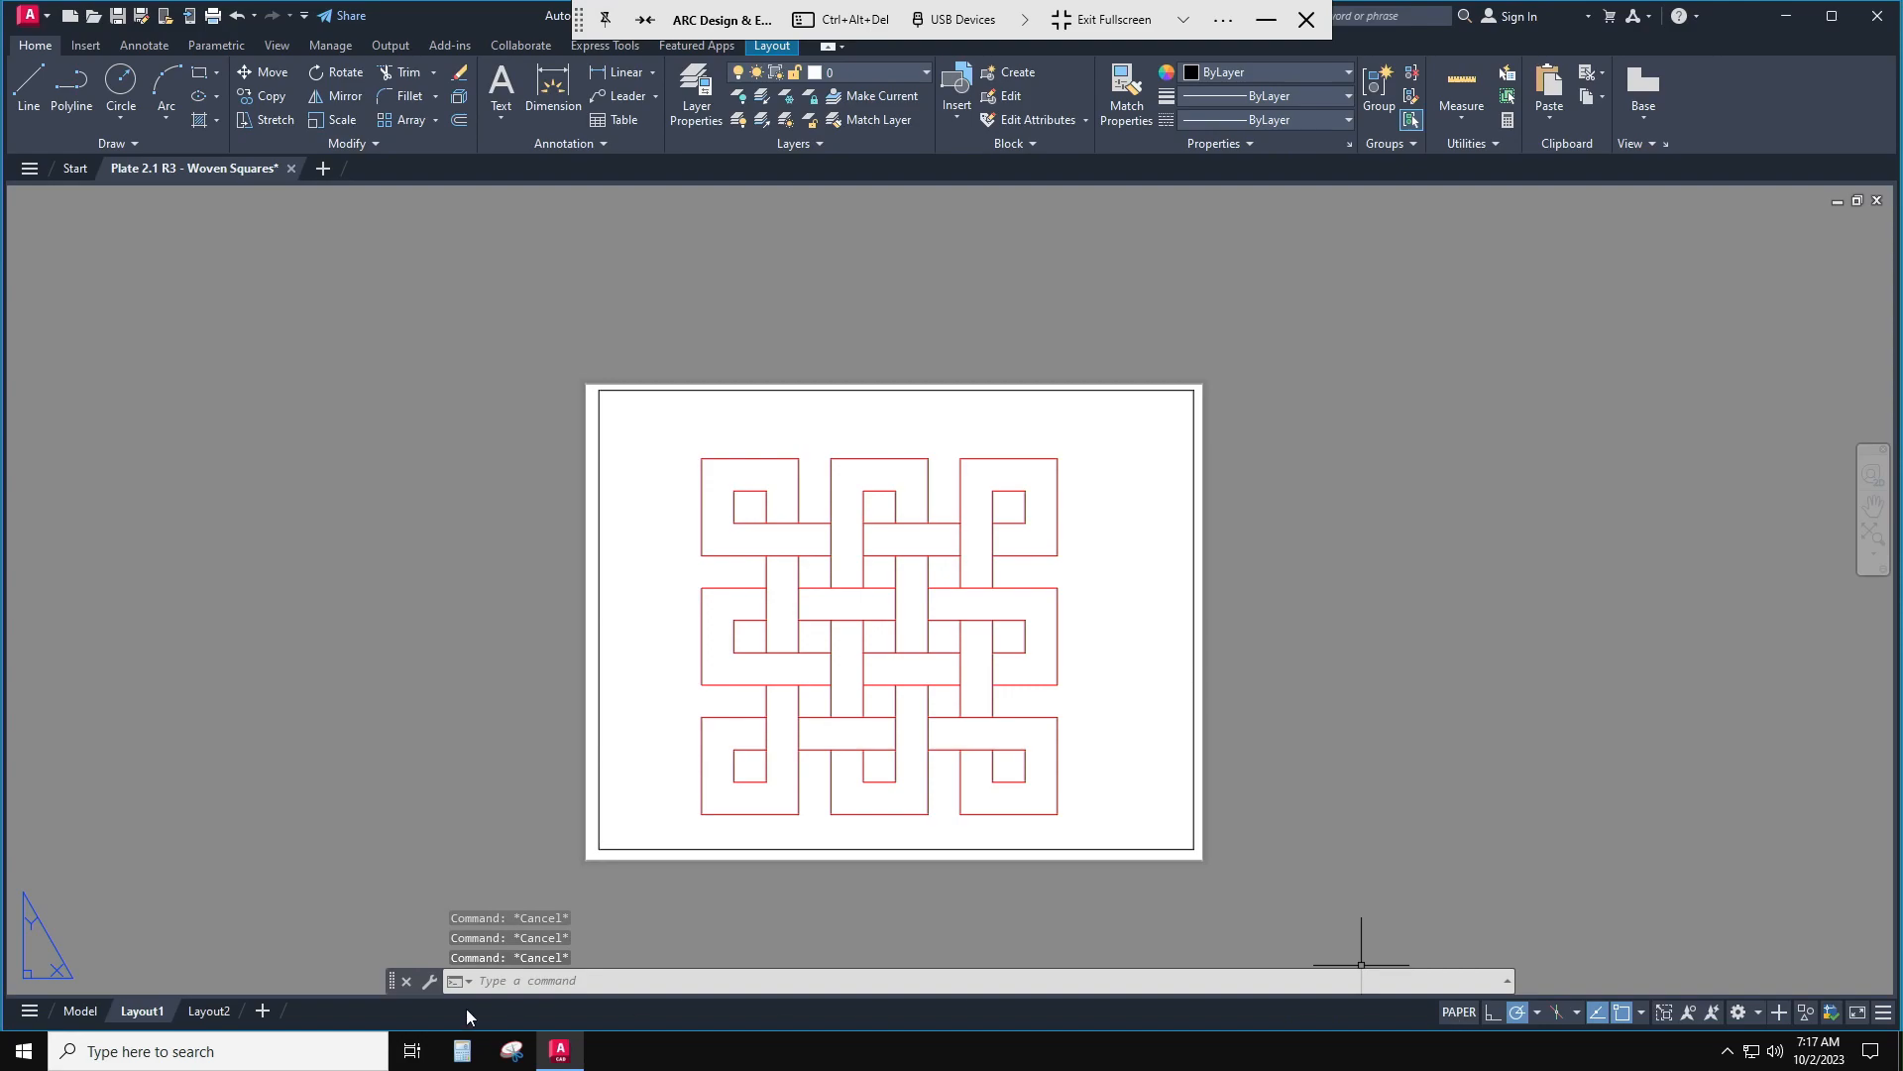
- Set the Layout1 viewport's scale to 1:1 and lock the viewport, ending in paper space
click(156, 1022)
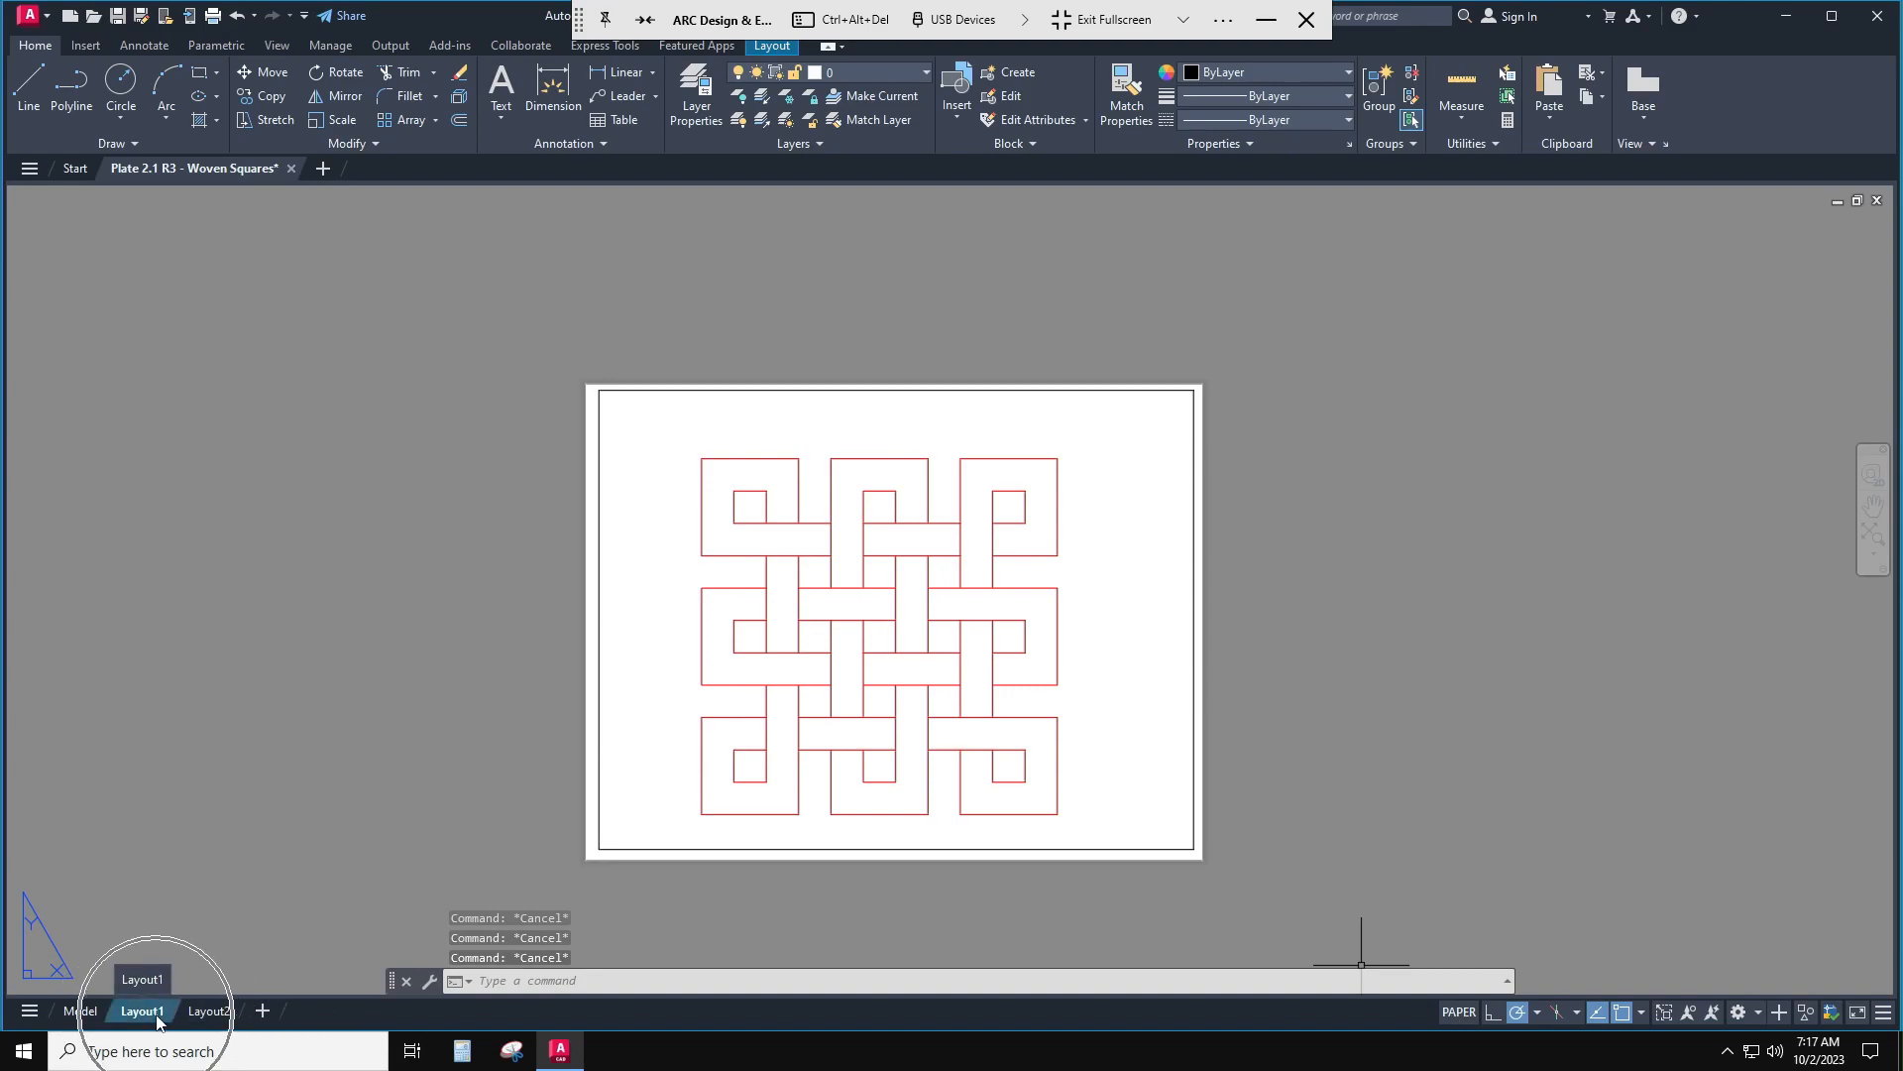
click(156, 1015)
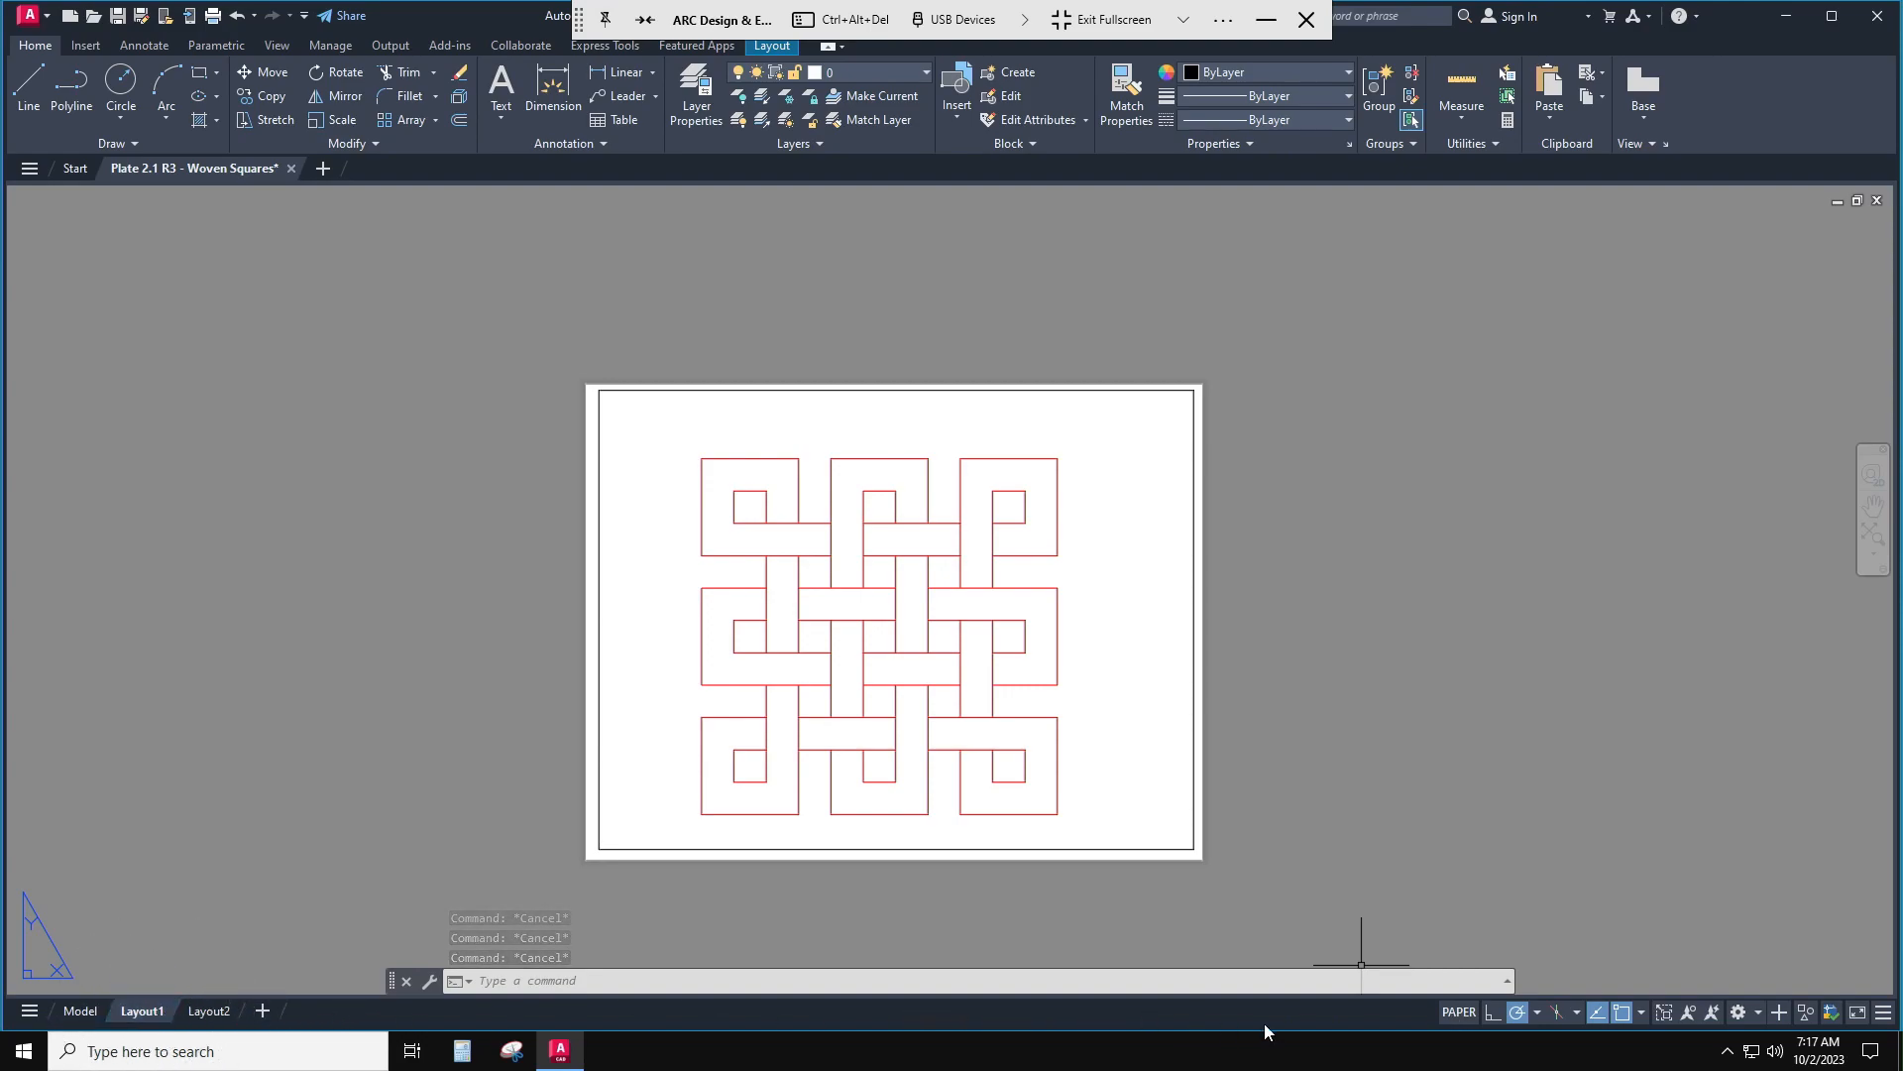
click(1456, 1013)
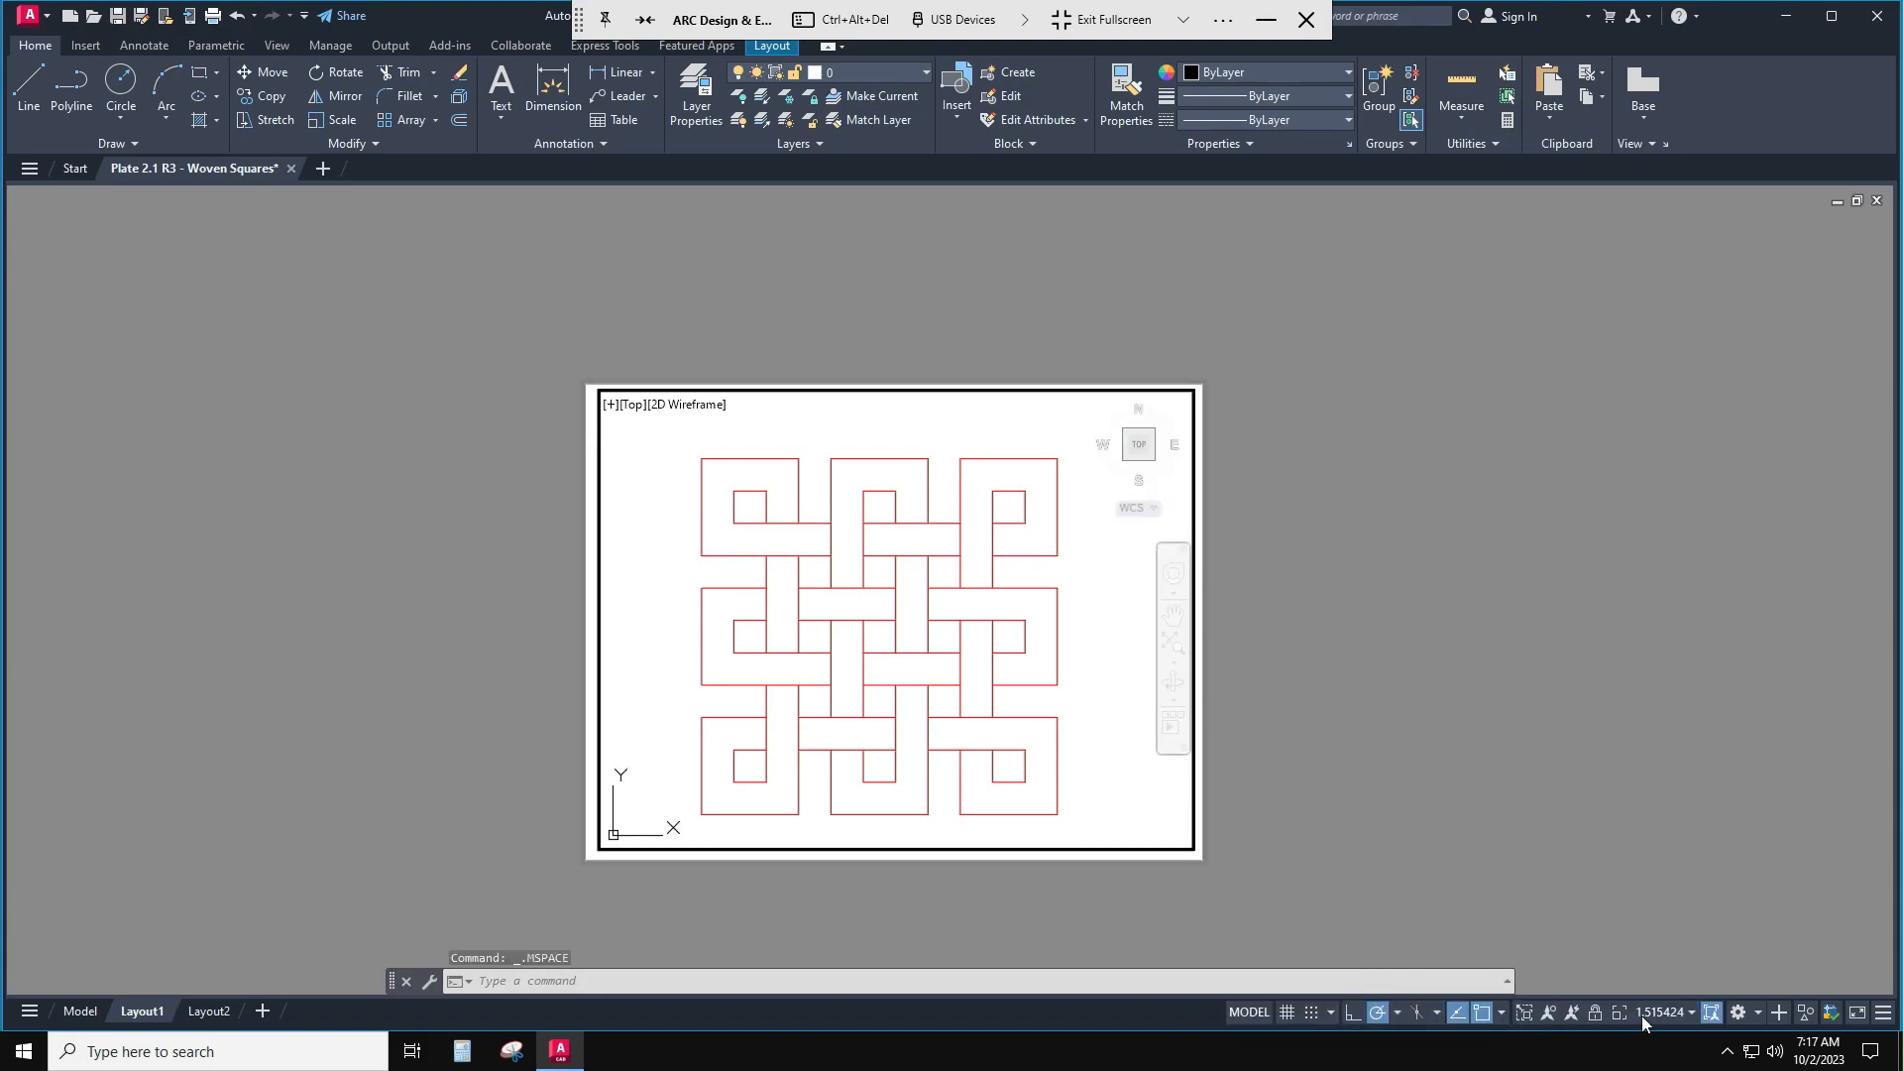
click(1692, 1012)
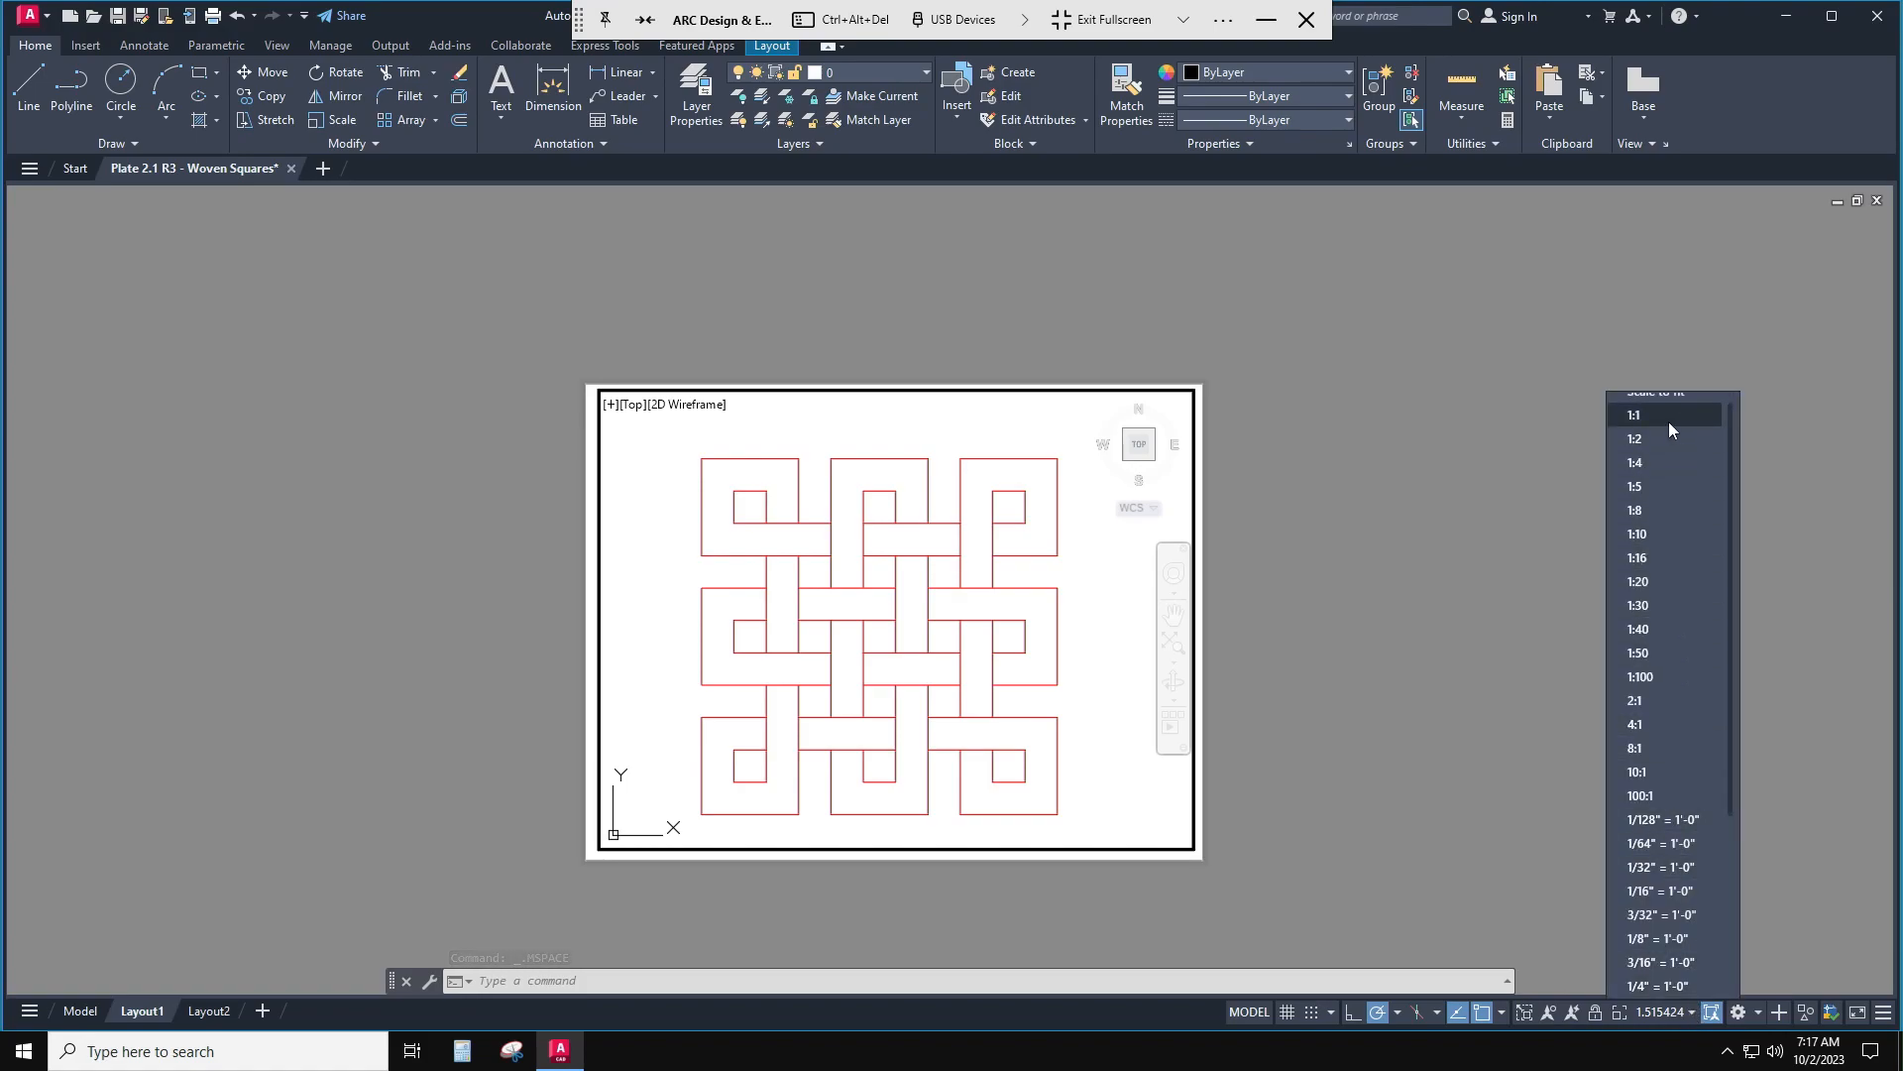
click(1668, 416)
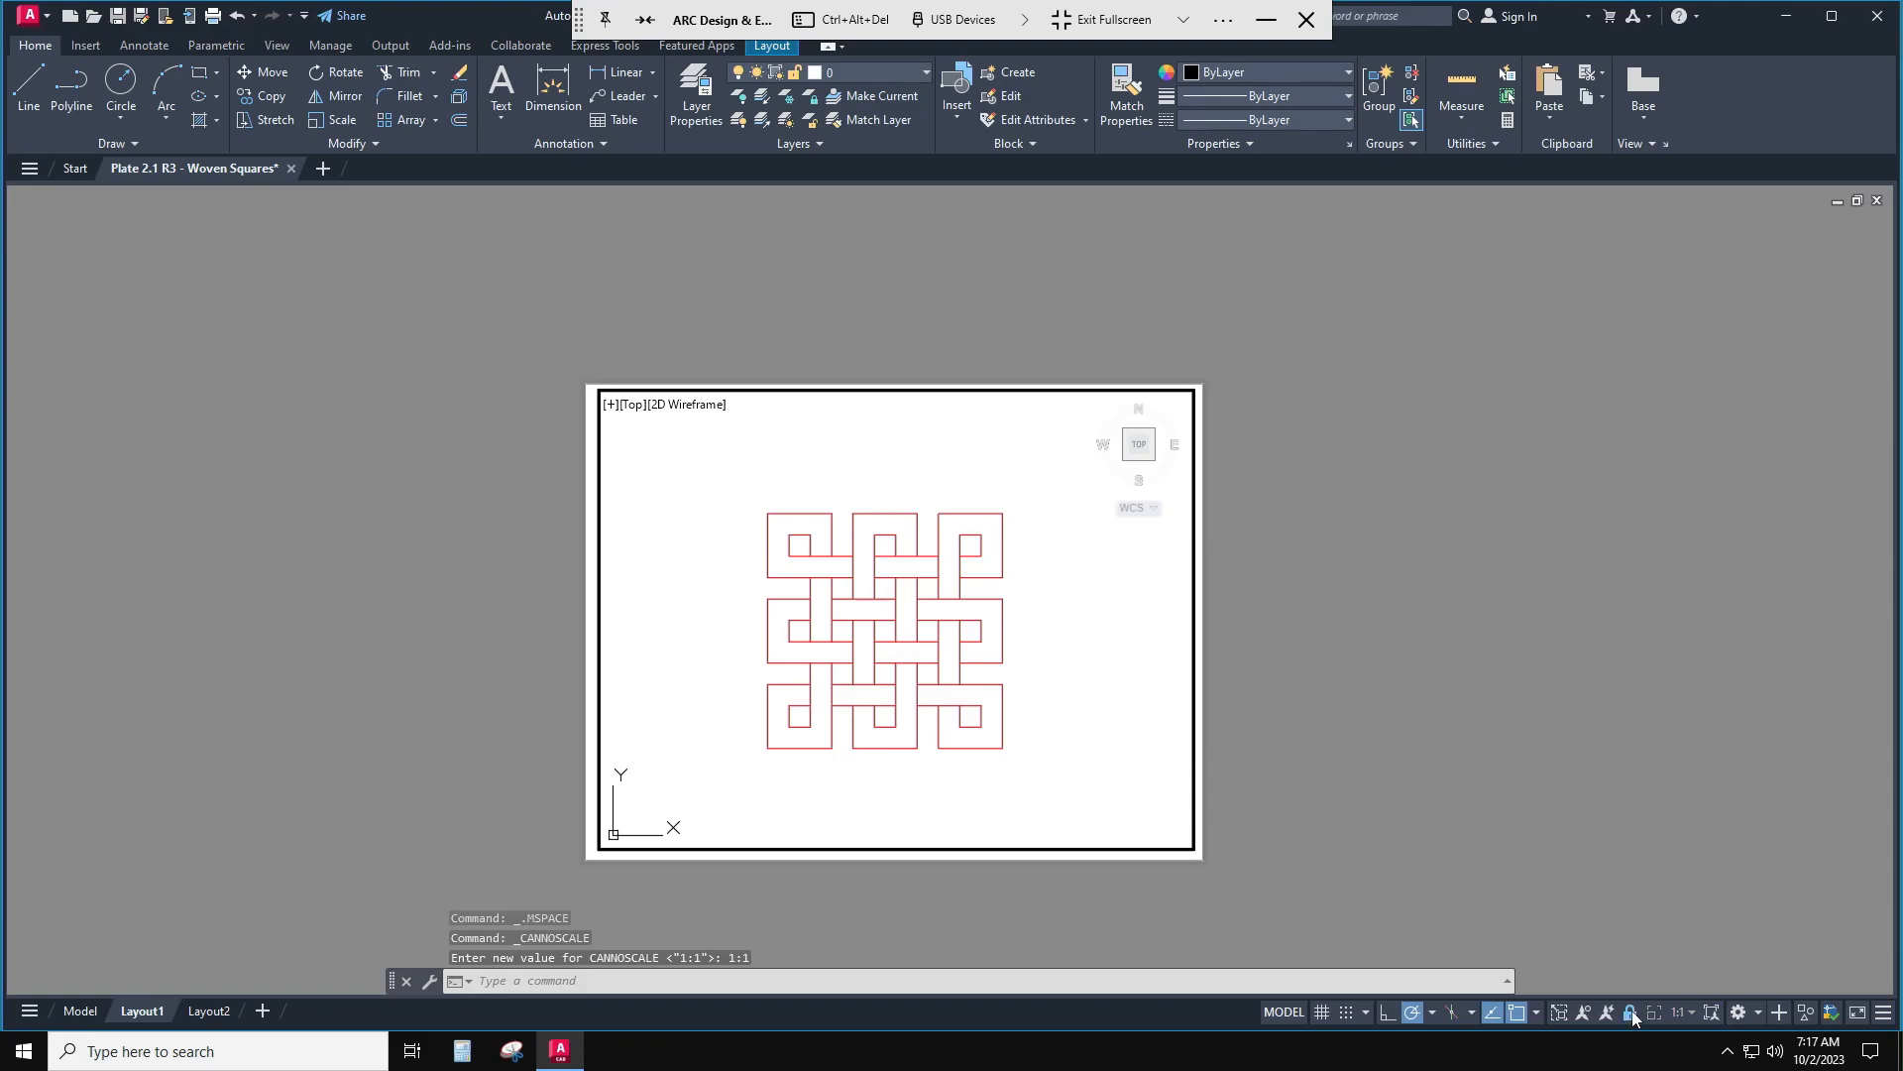
click(1282, 1013)
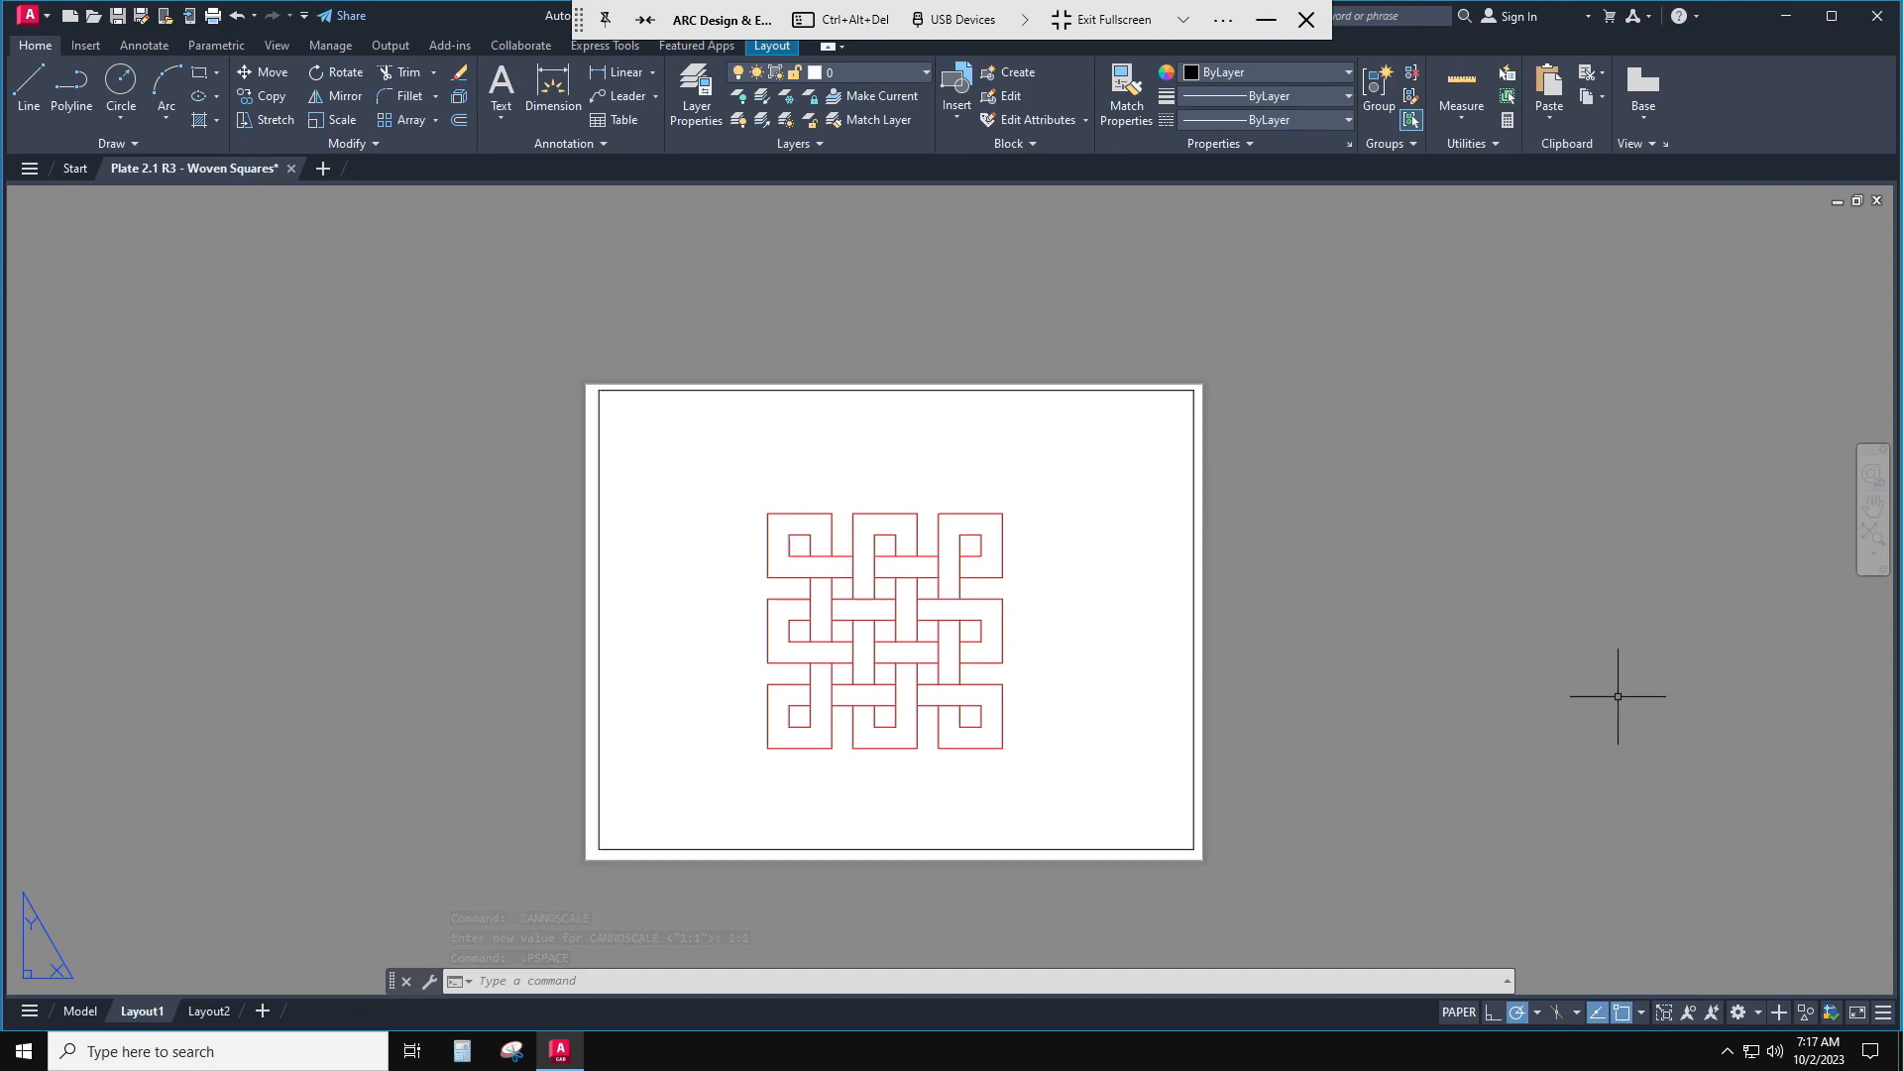
- Add a horizontal linear dimension across the full width of the woven squares, placed above the pattern
click(619, 73)
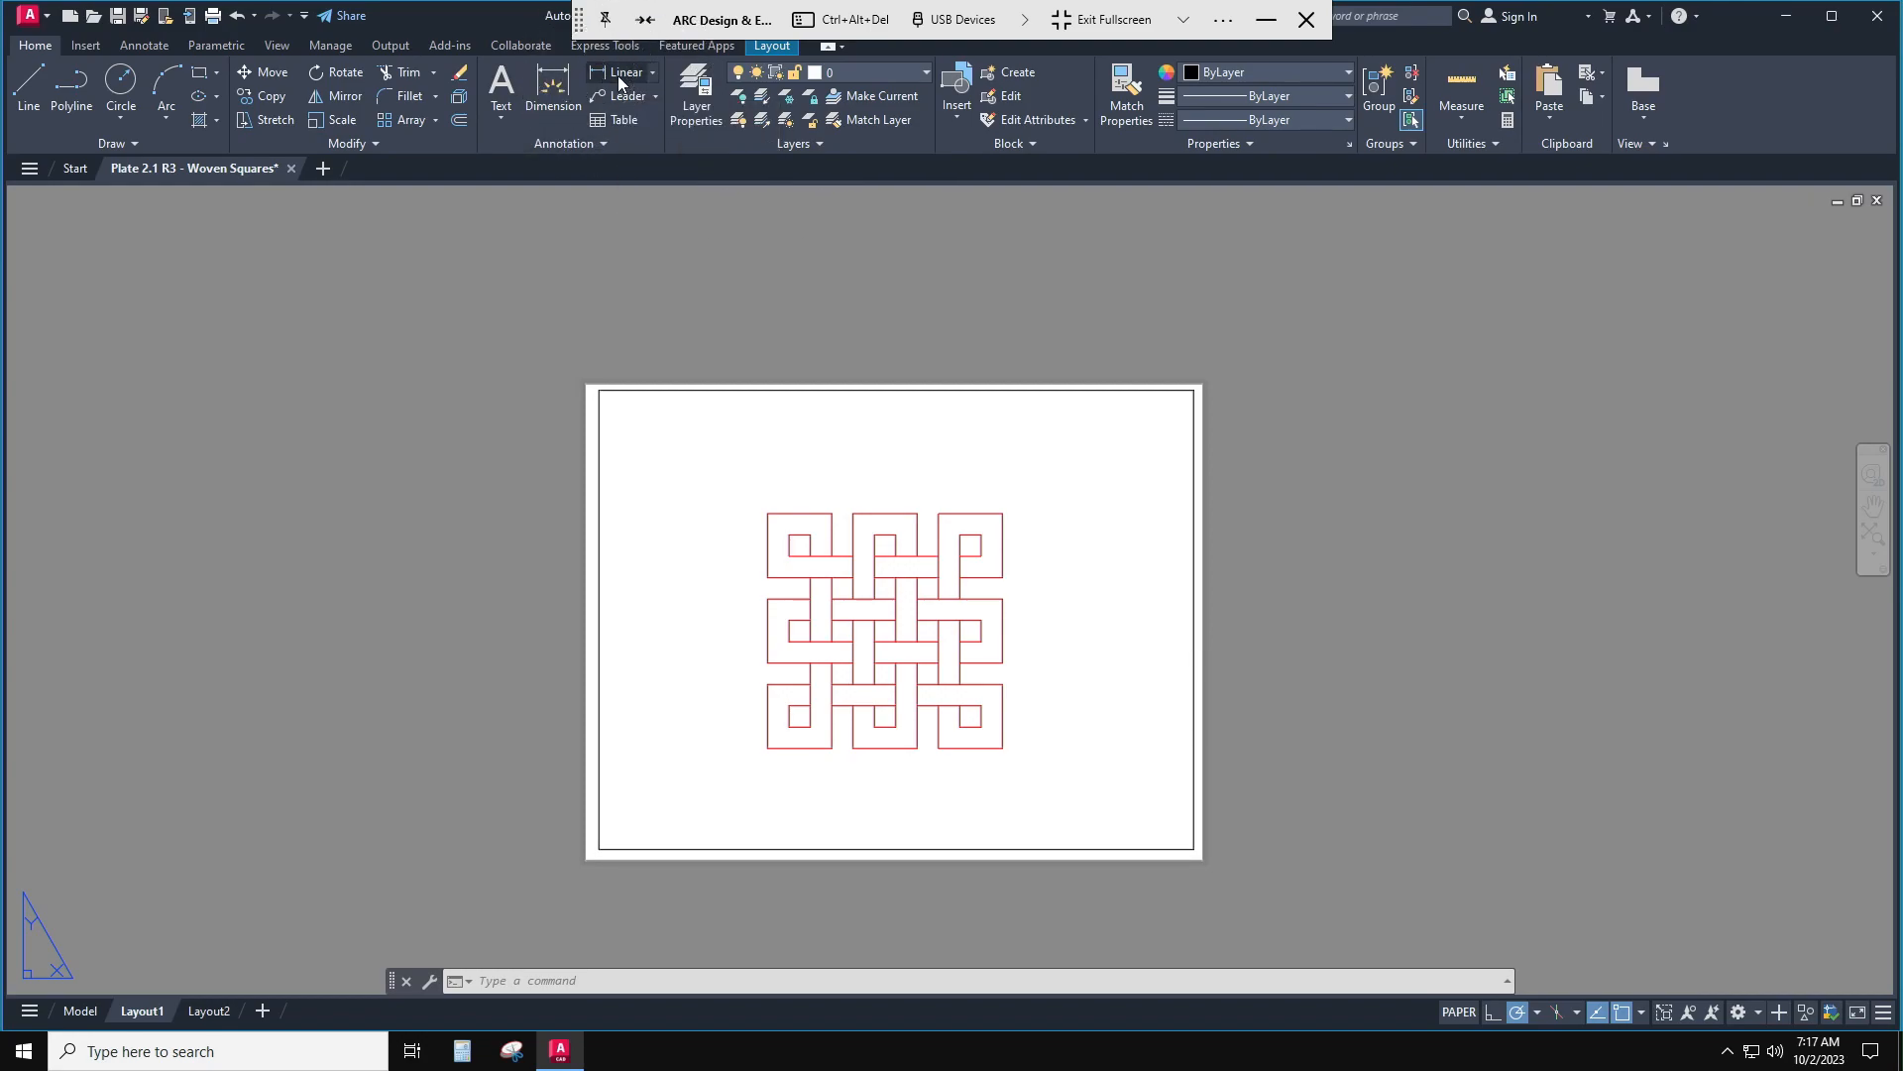
click(770, 512)
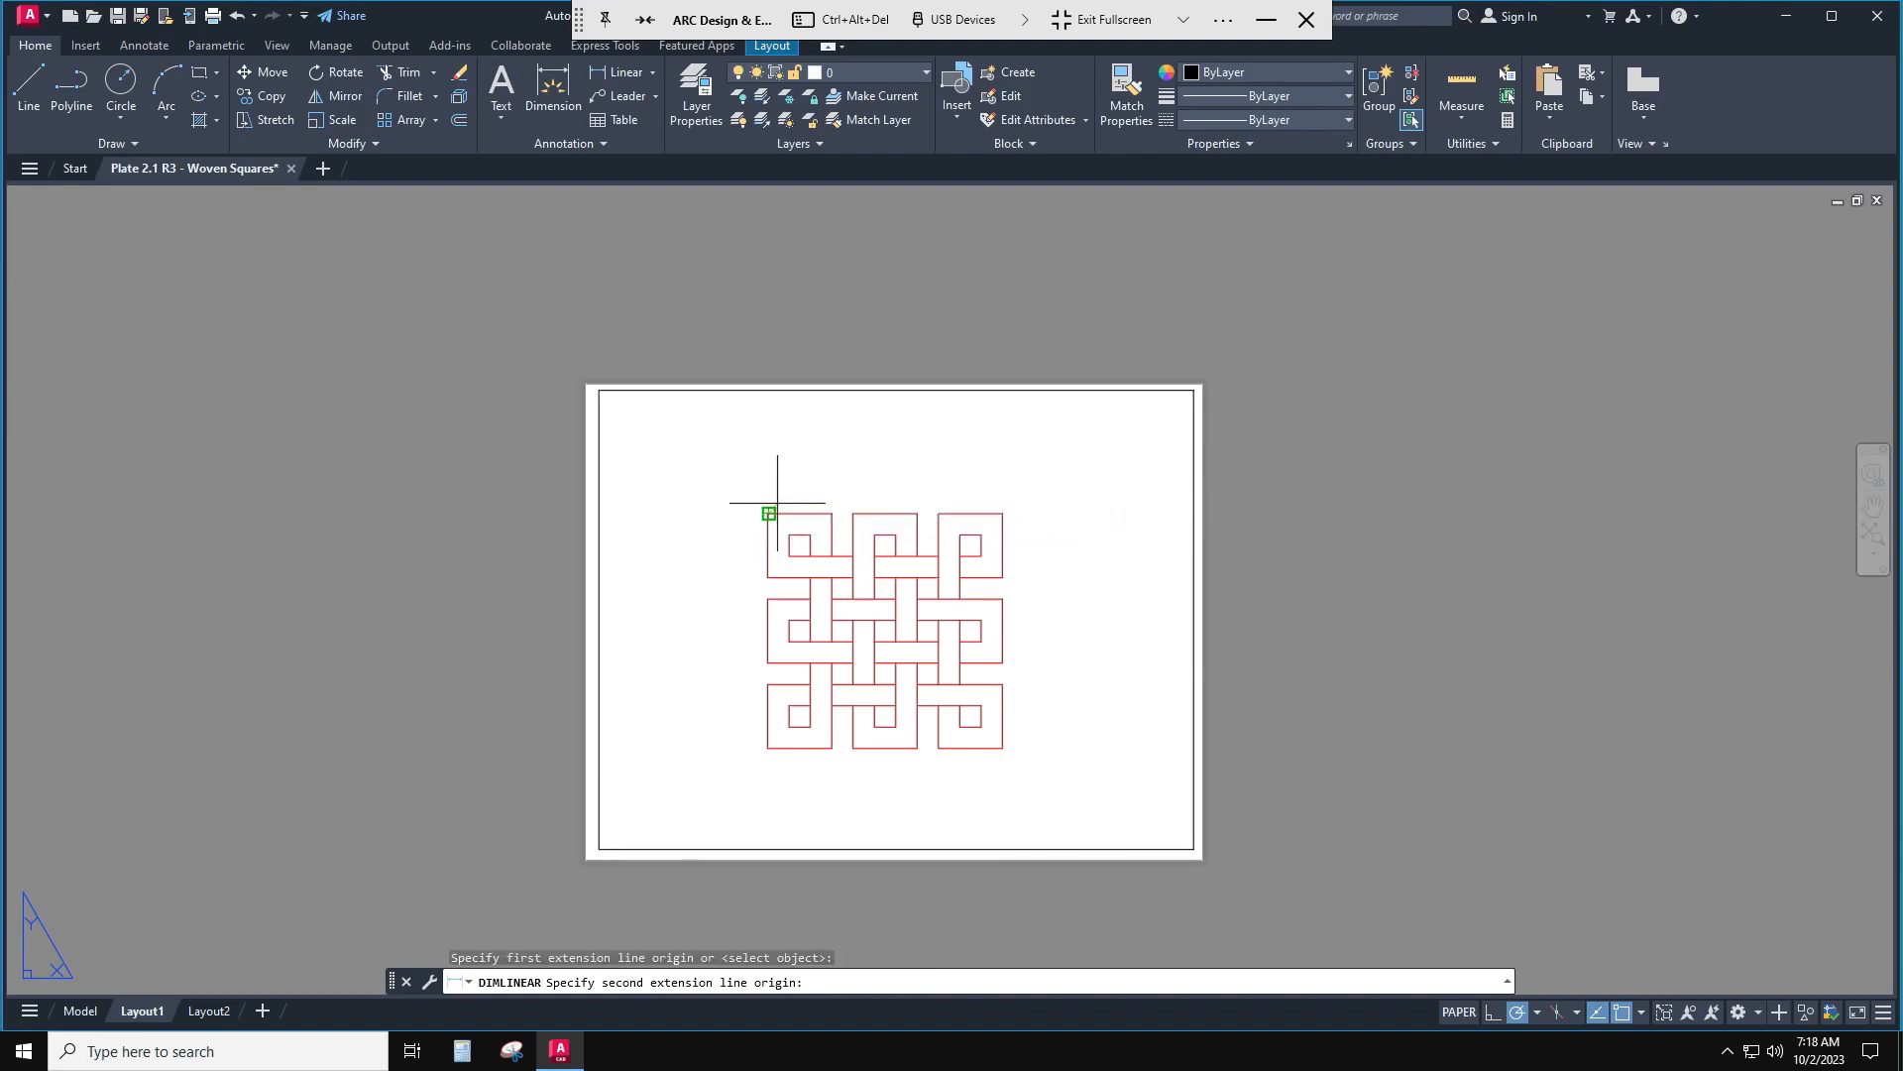
click(1003, 512)
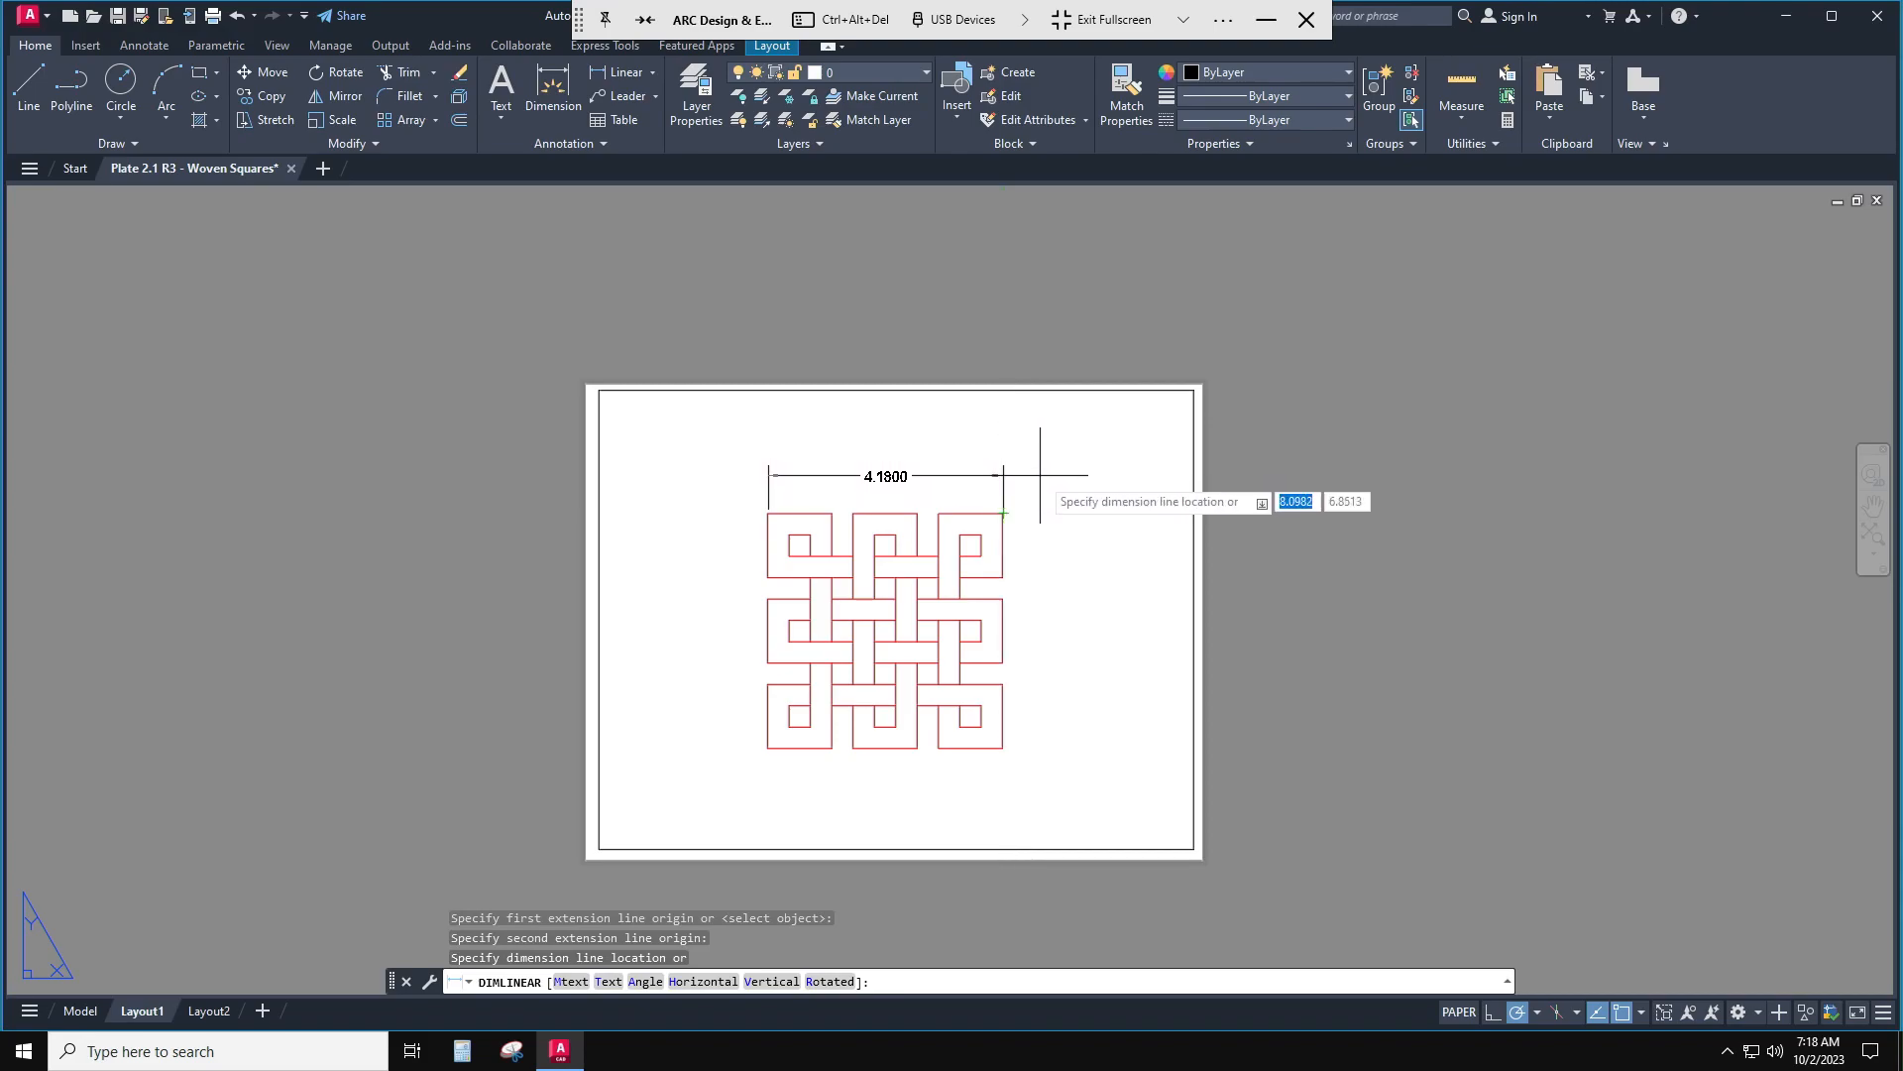
click(1040, 475)
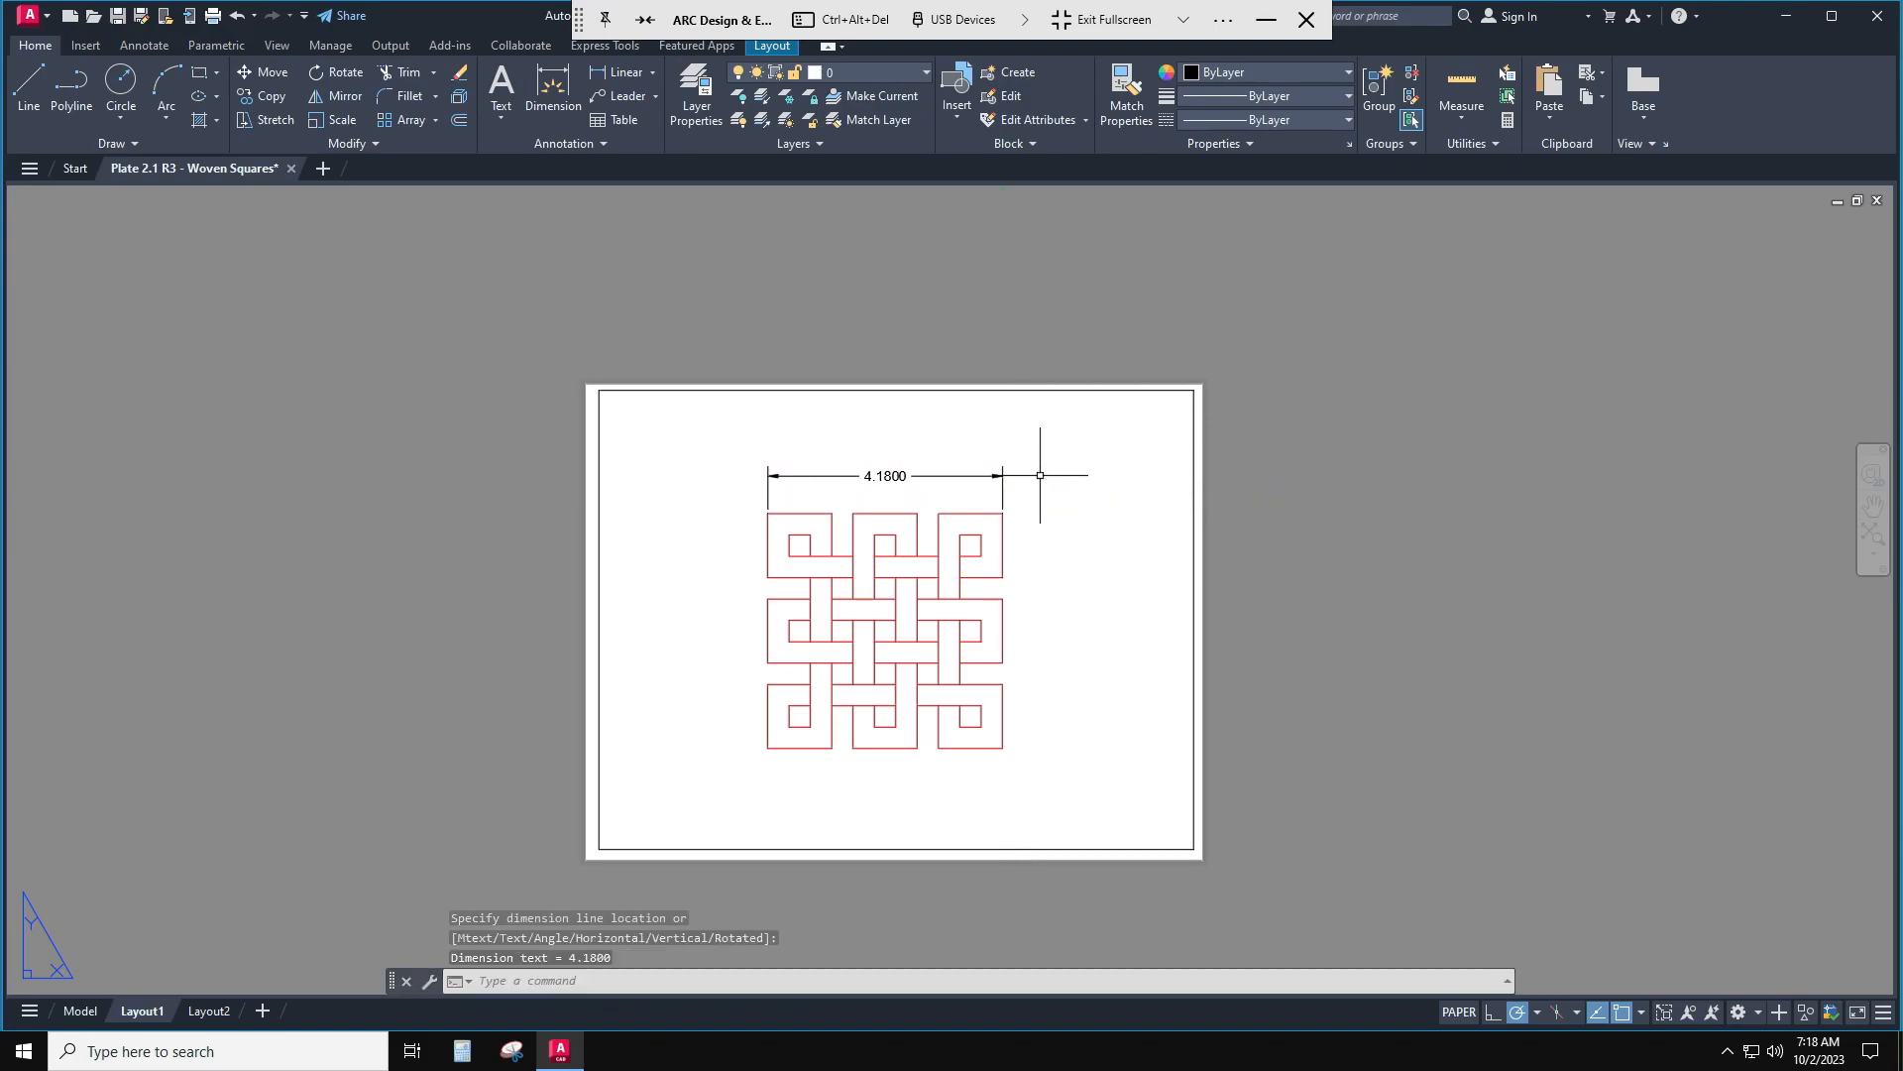
- Add a vertical linear dimension from the pattern's upper-right corner to the lower-right corner of the middle-right square, placed outside the pattern
click(612, 75)
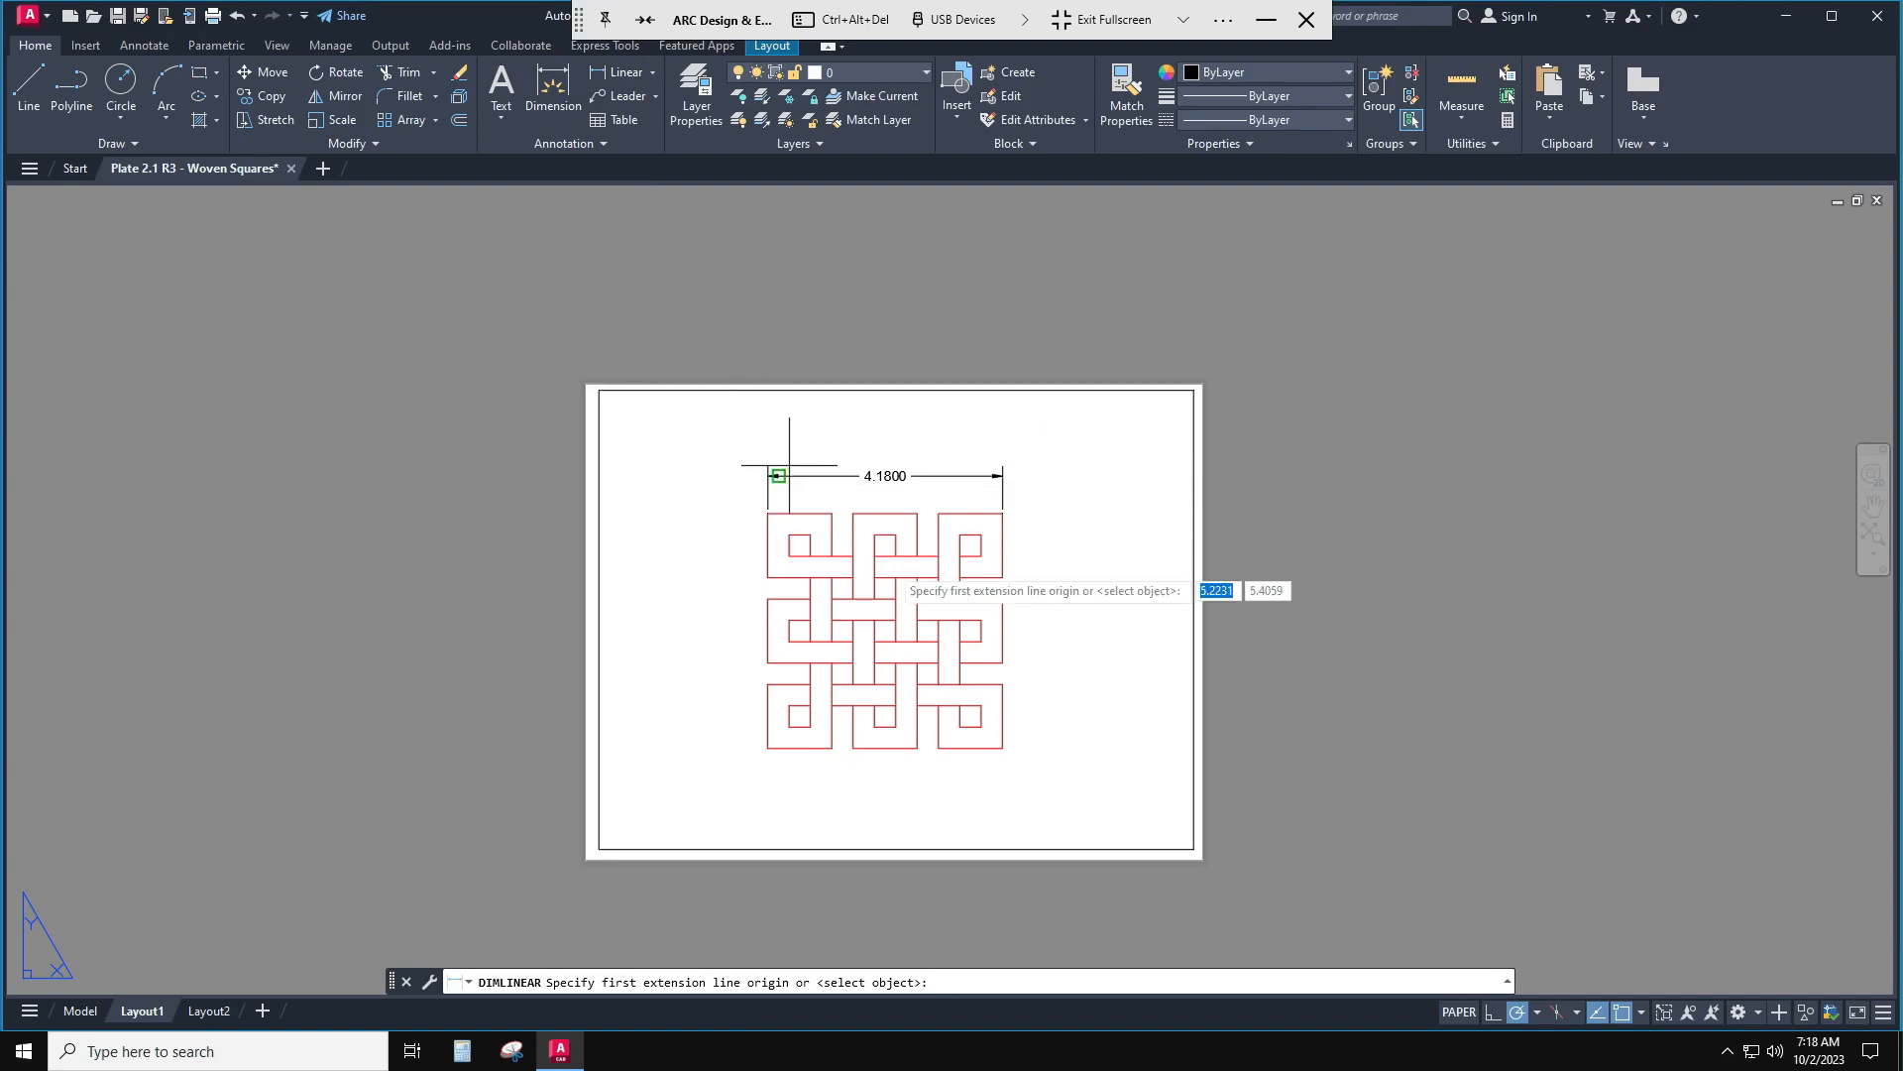
click(1004, 513)
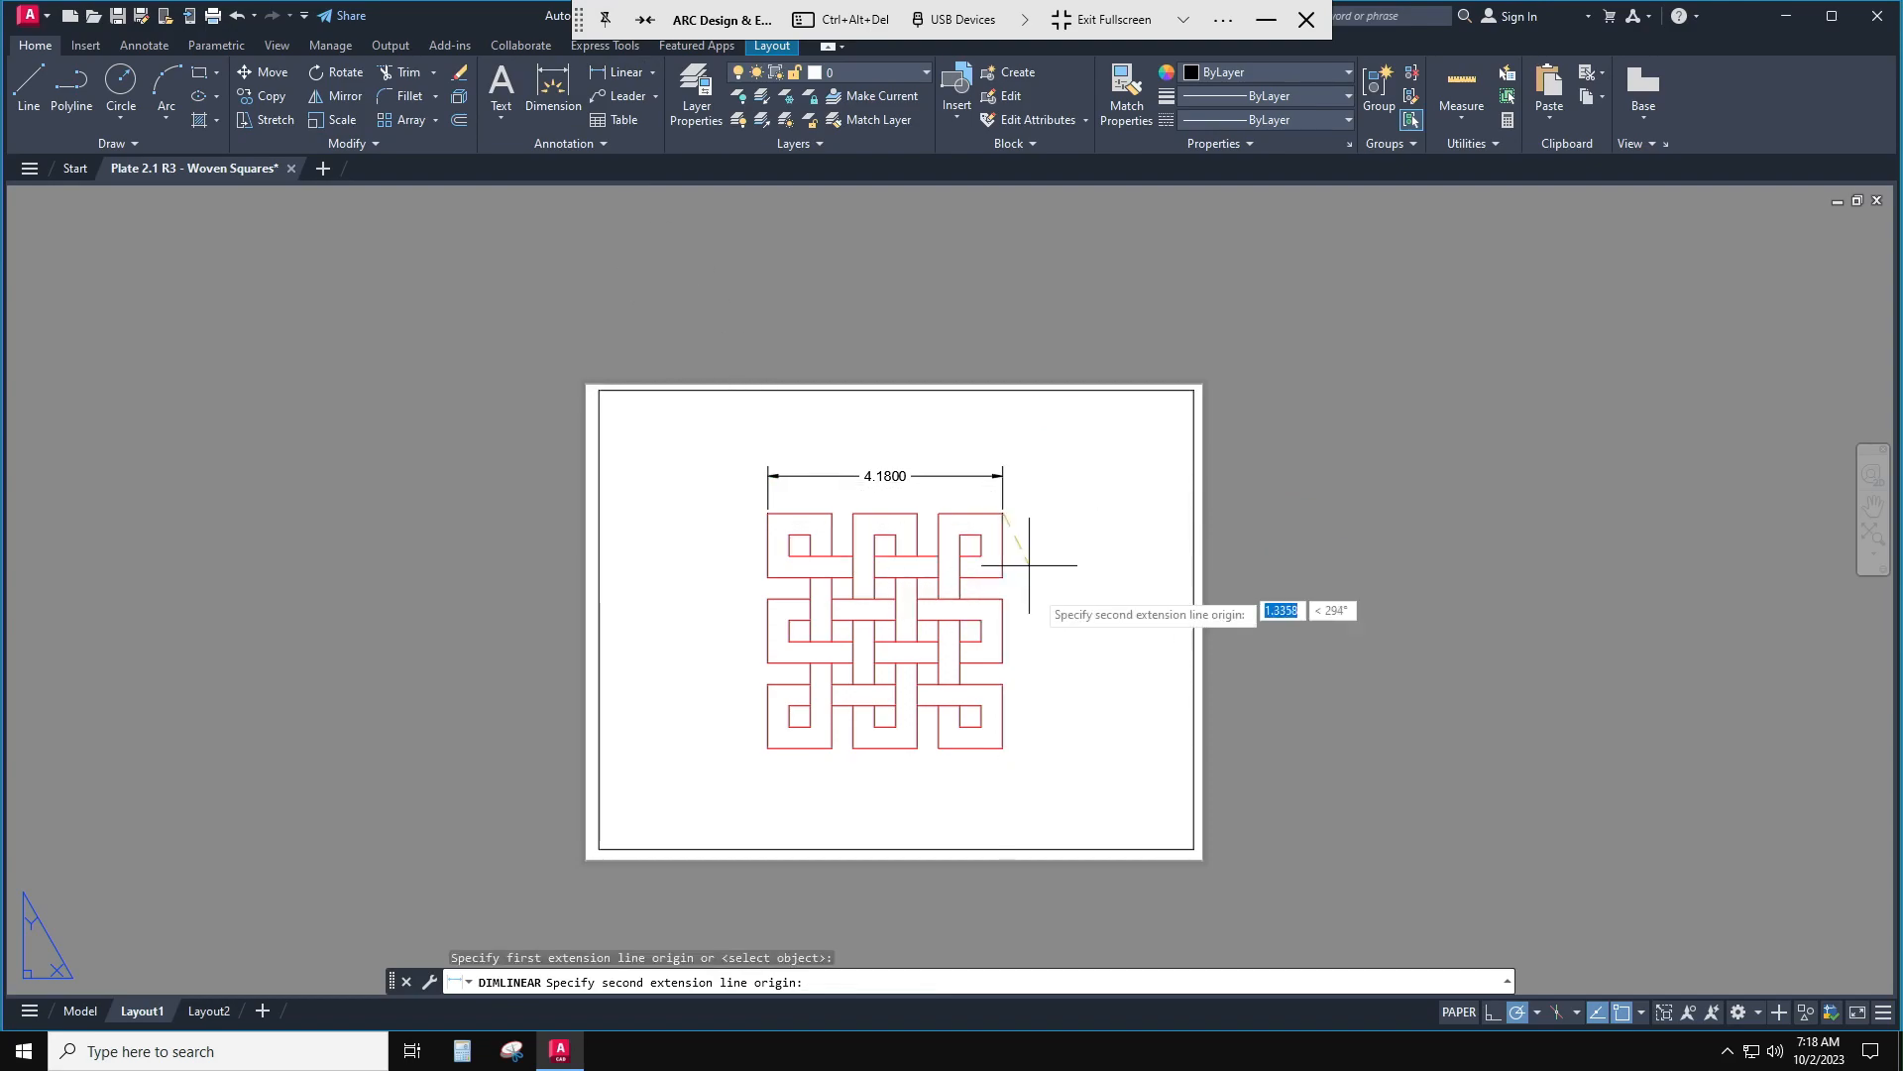
click(1002, 660)
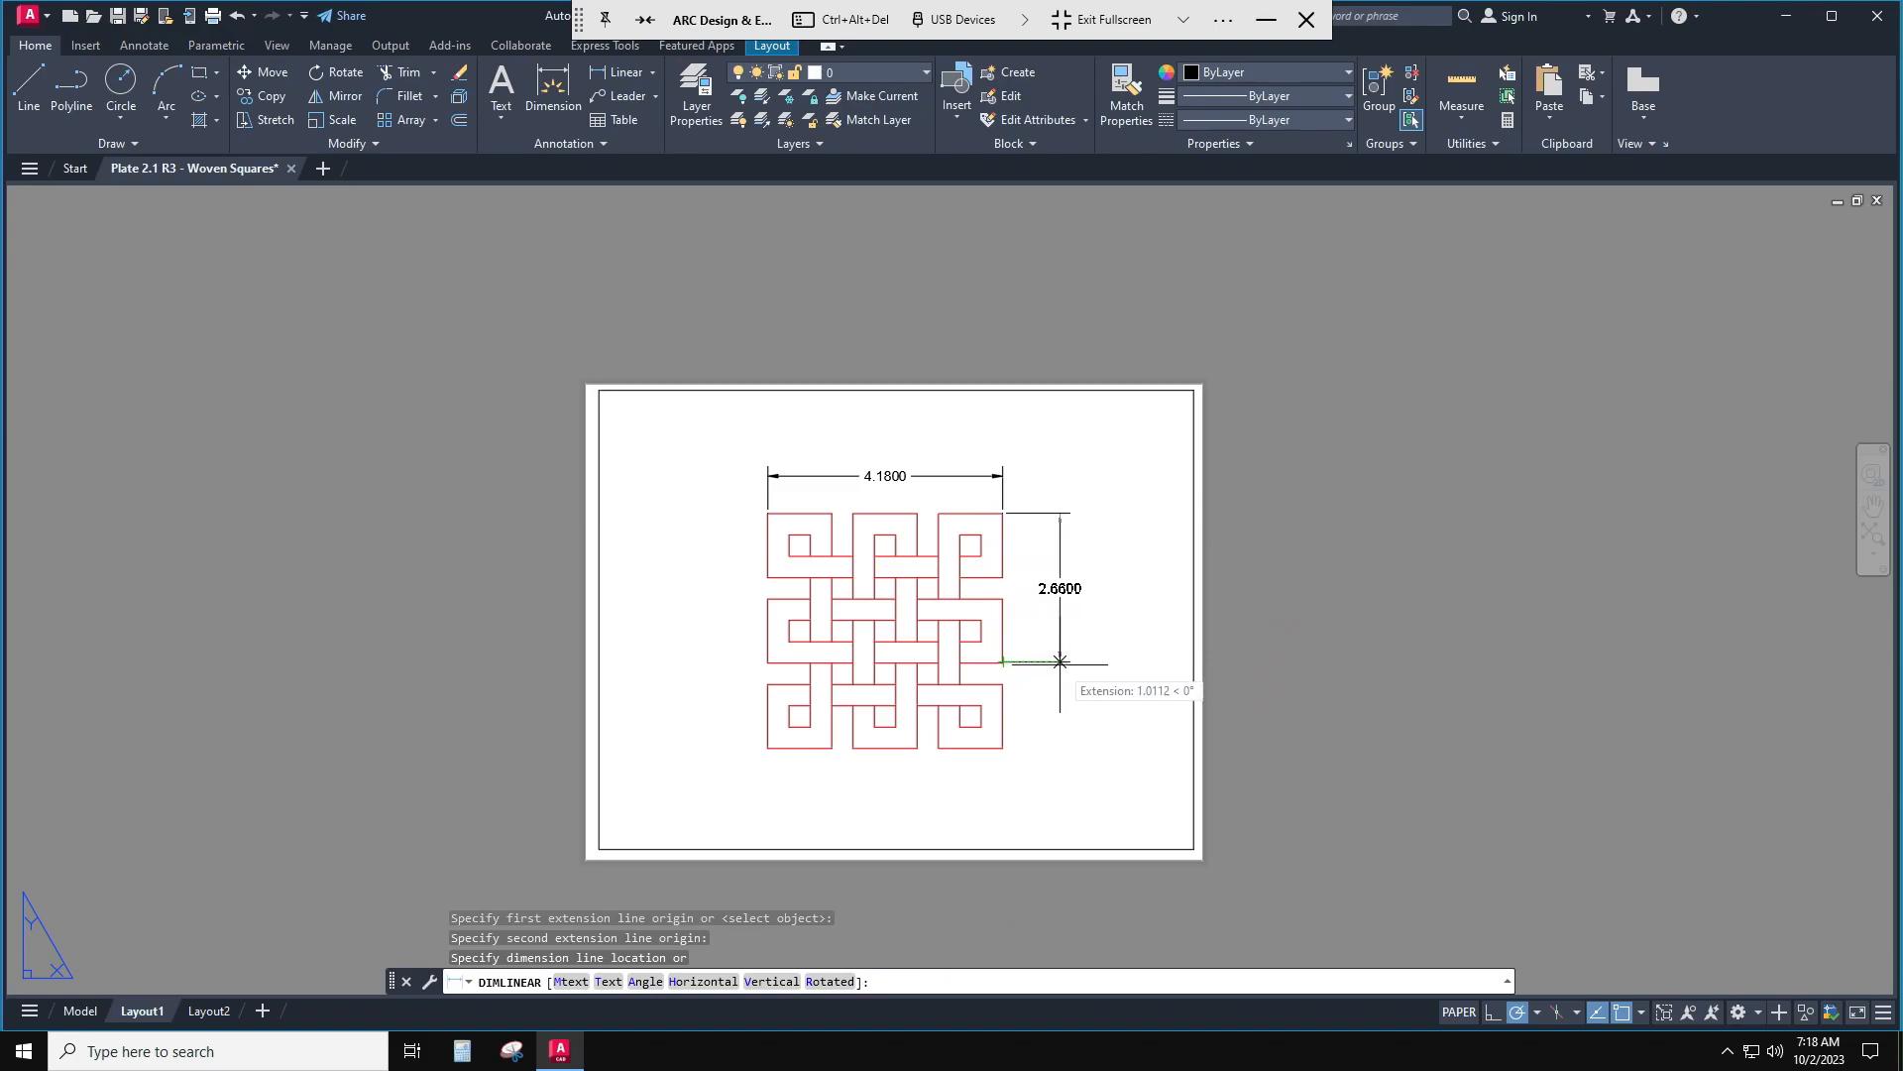
click(1060, 660)
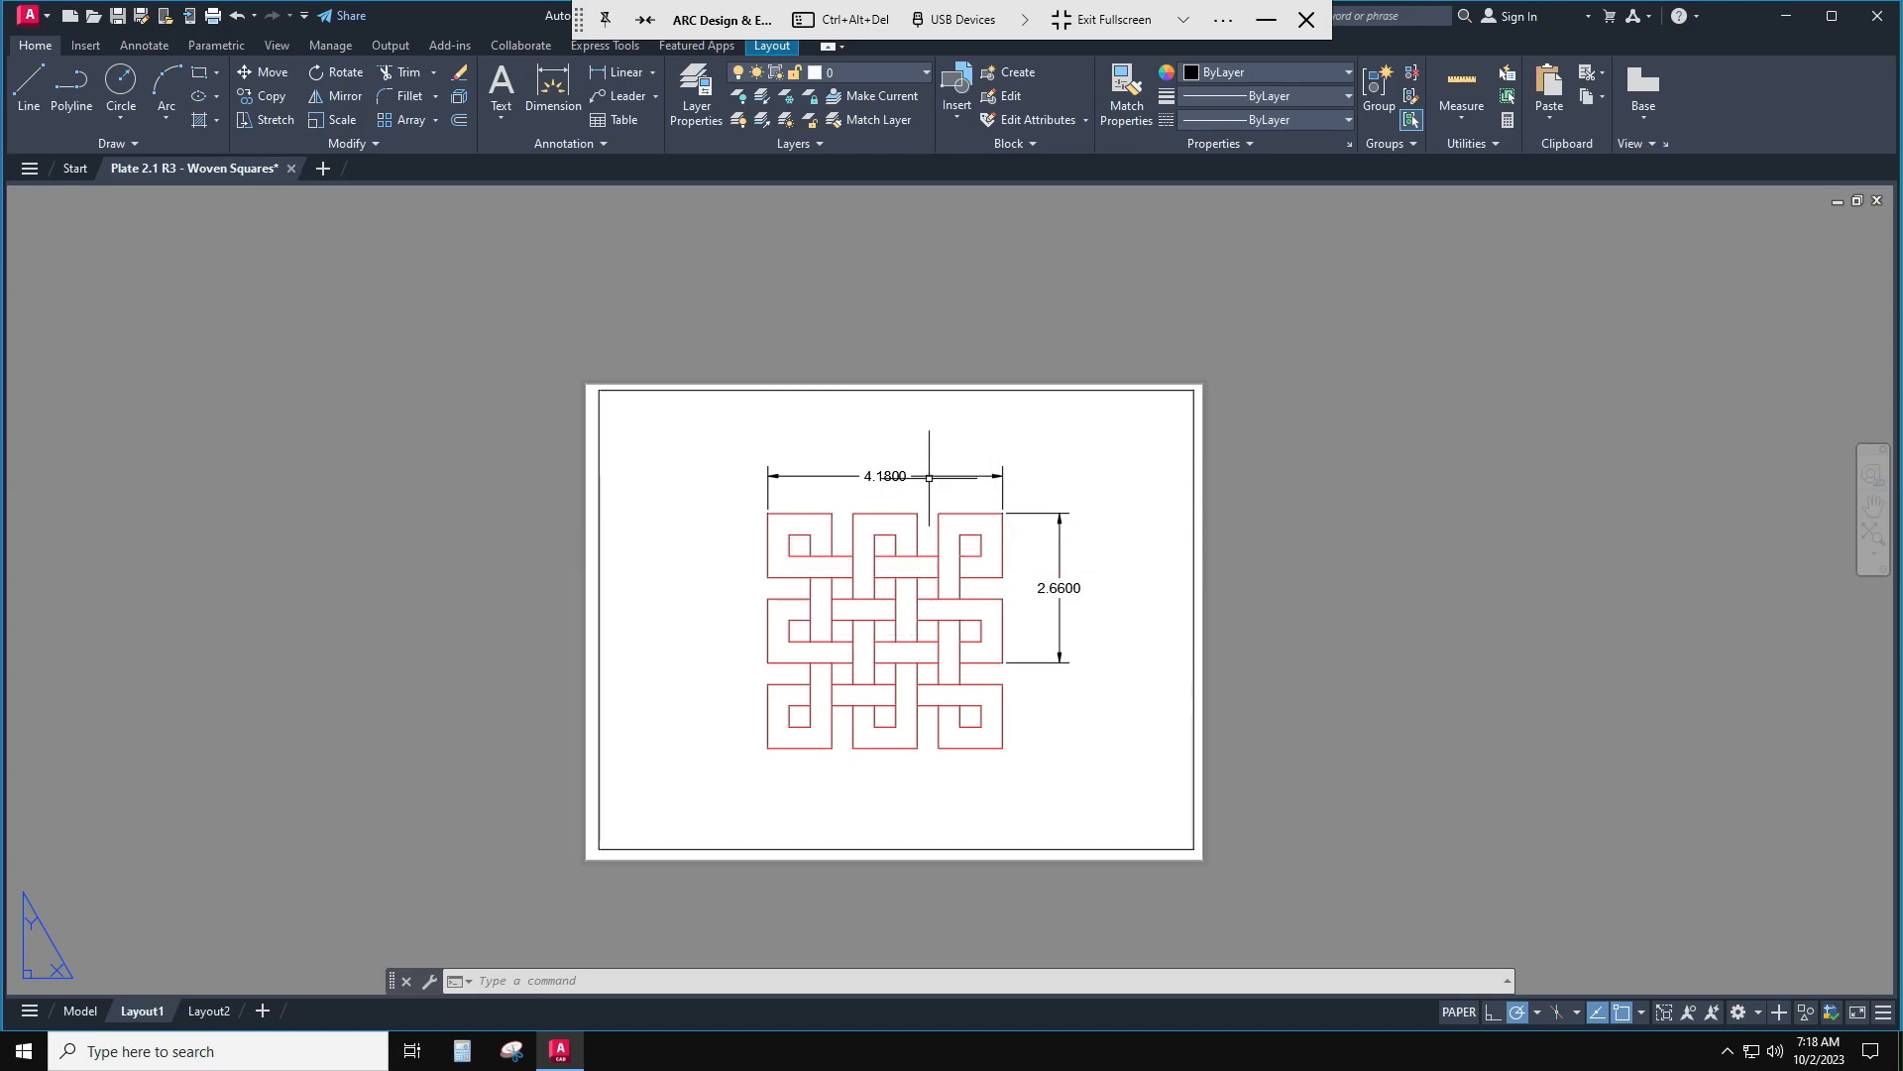
click(84, 1013)
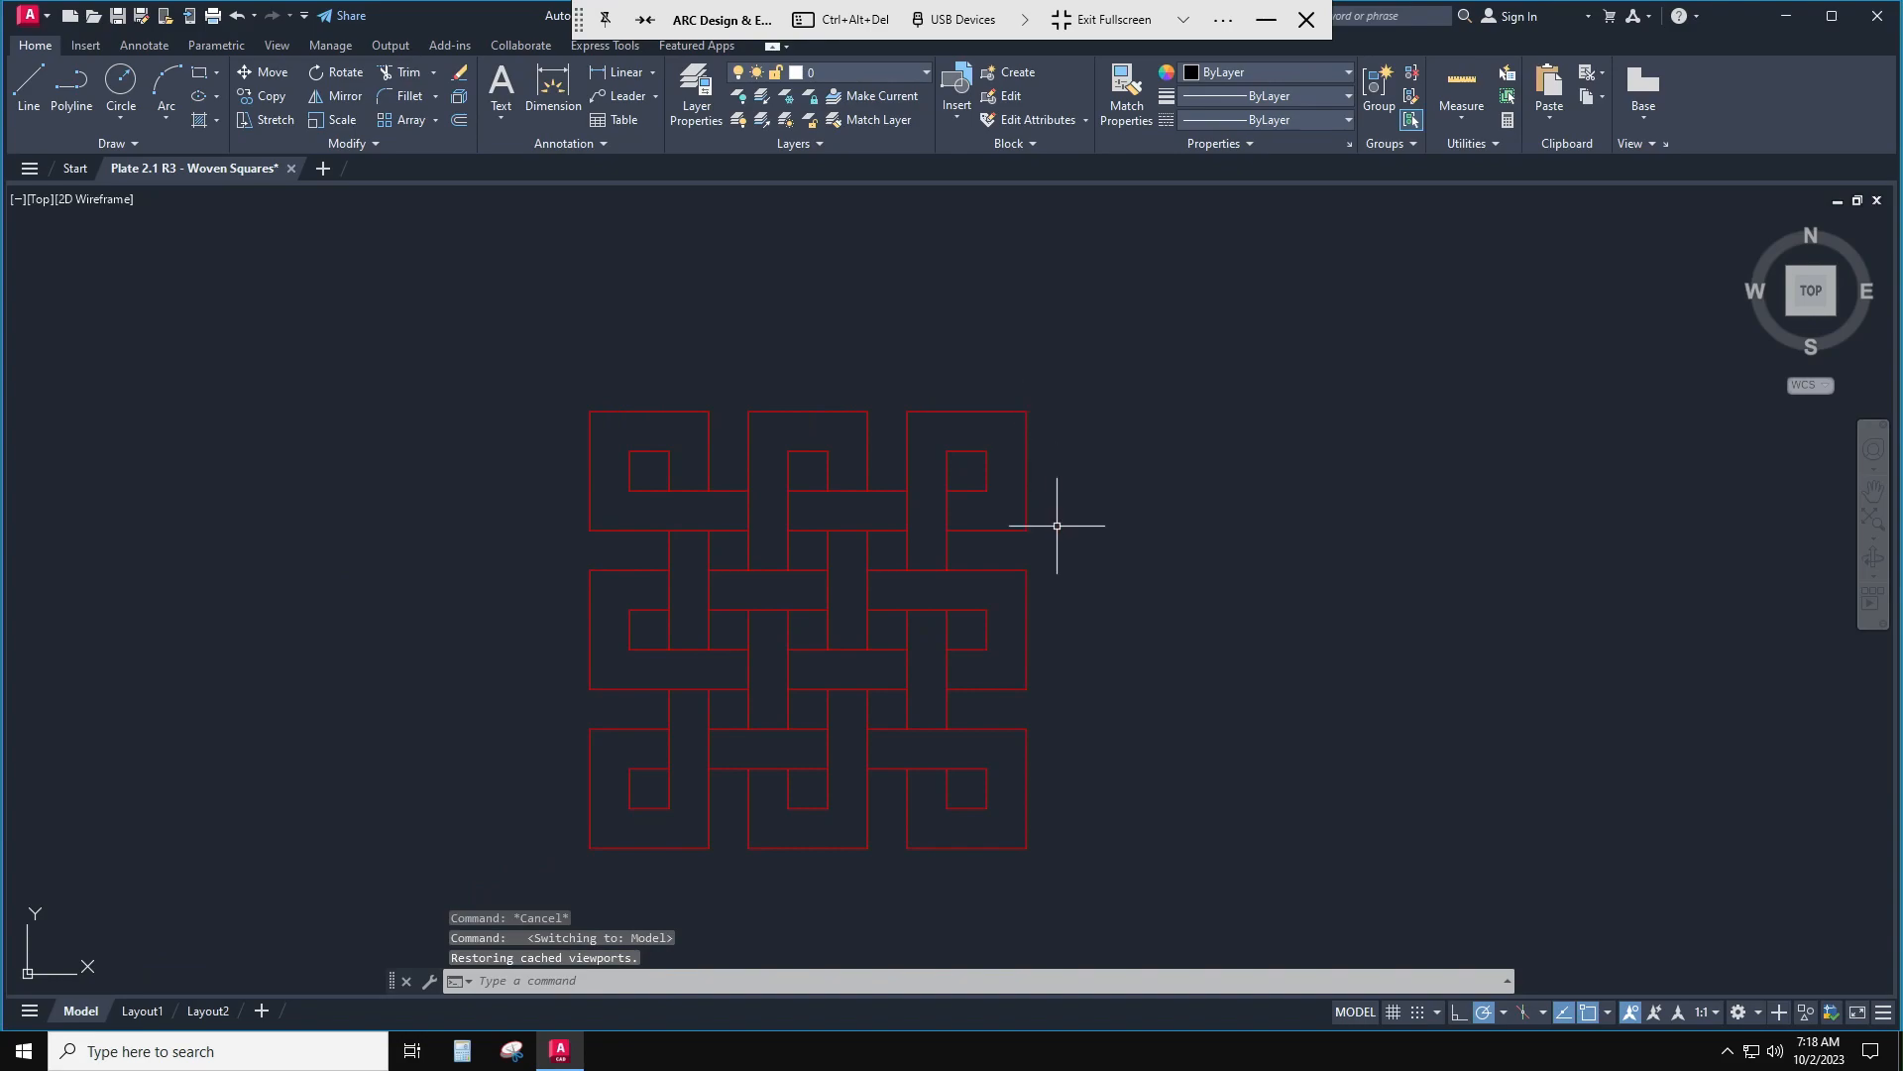
click(144, 1011)
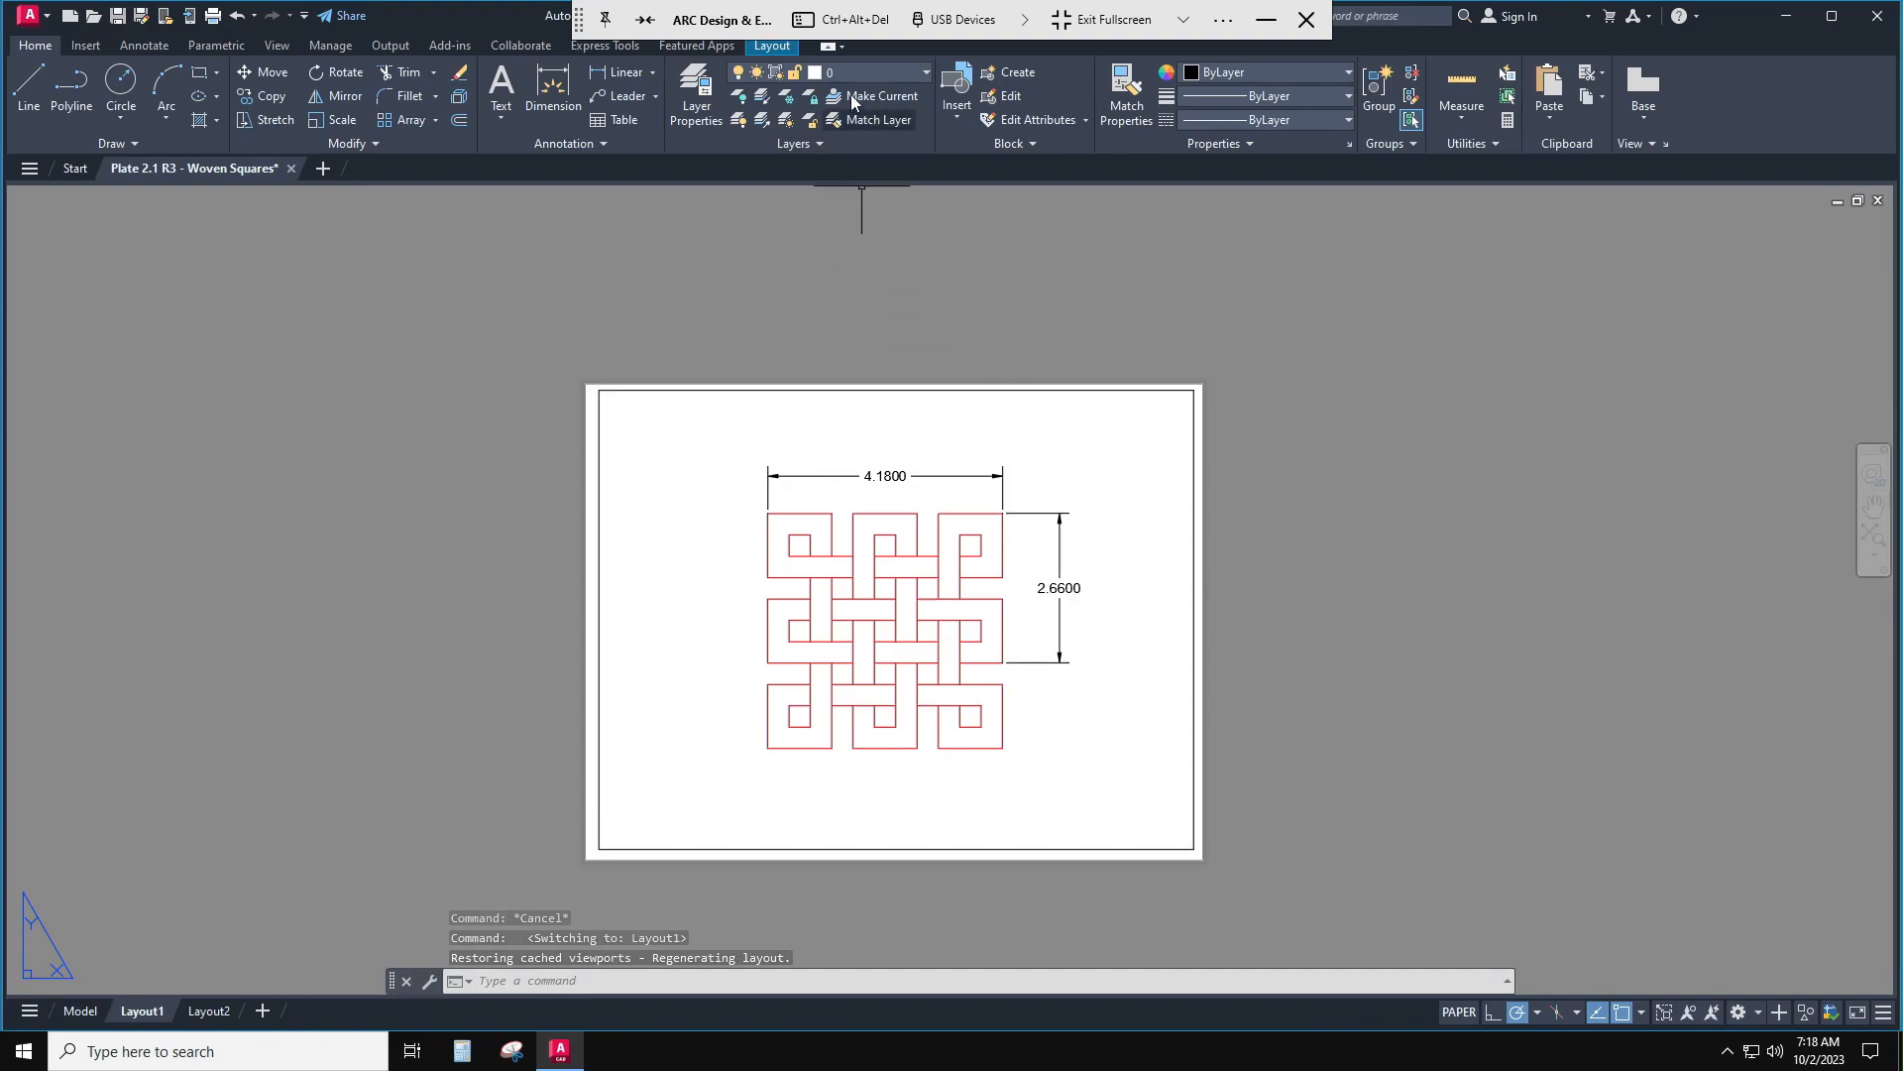
- Create a new layer named Geo in the Layer Properties Manager
click(699, 92)
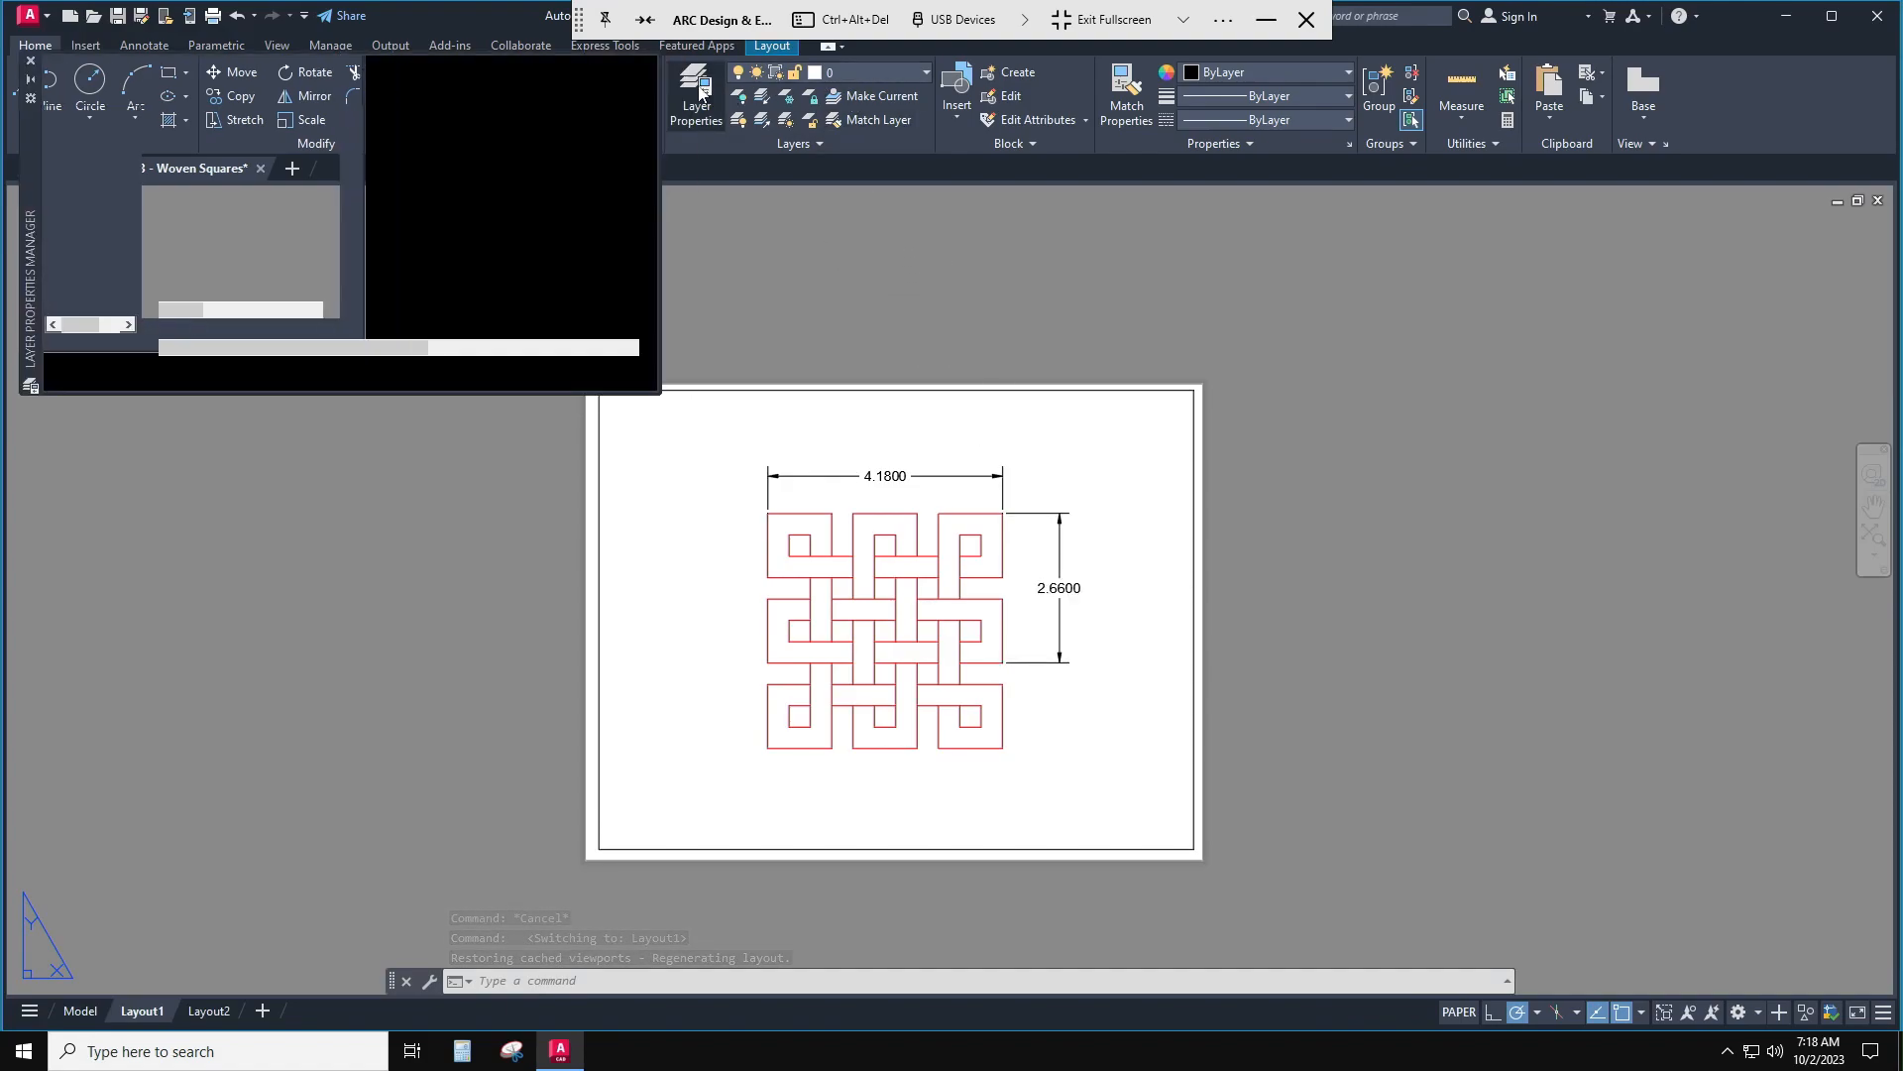
mouse_move(39, 176)
mouse_down()
mouse_move(296, 321)
mouse_move(492, 524)
mouse_move(605, 590)
mouse_up()
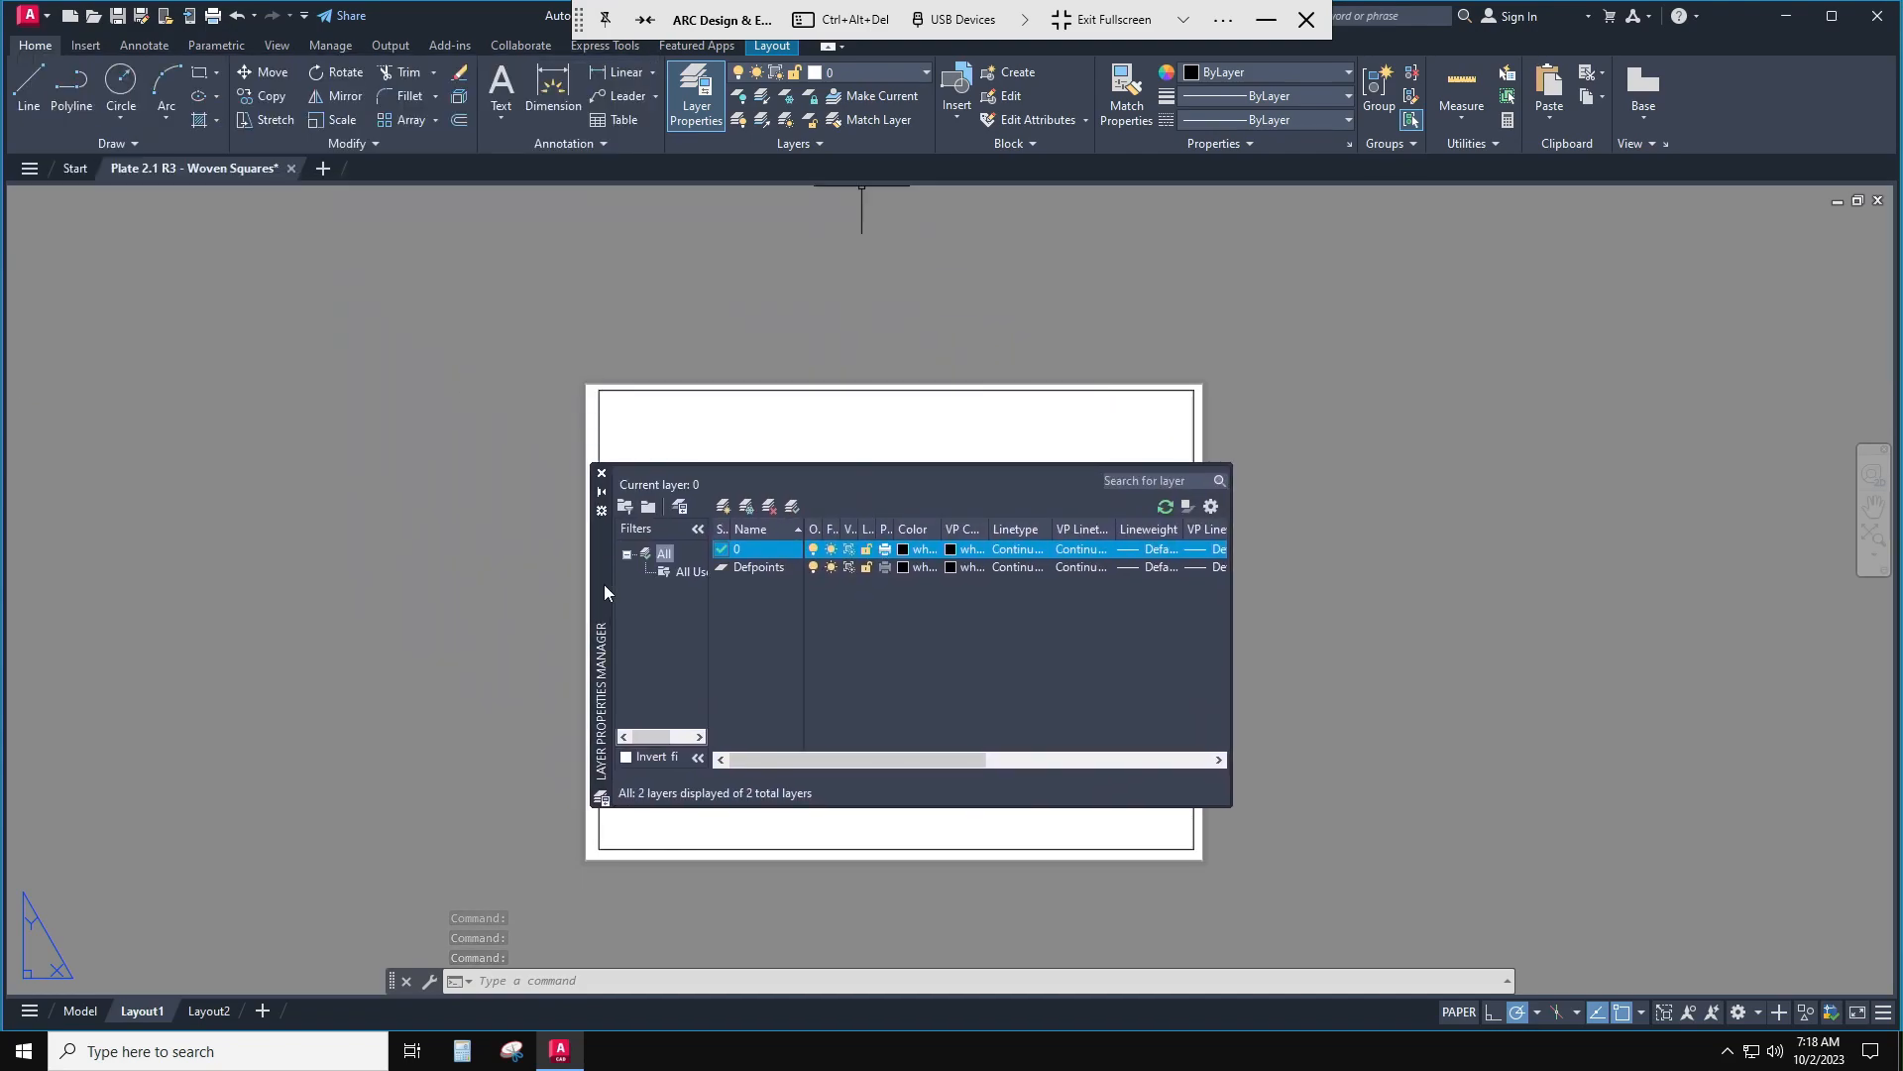
click(723, 511)
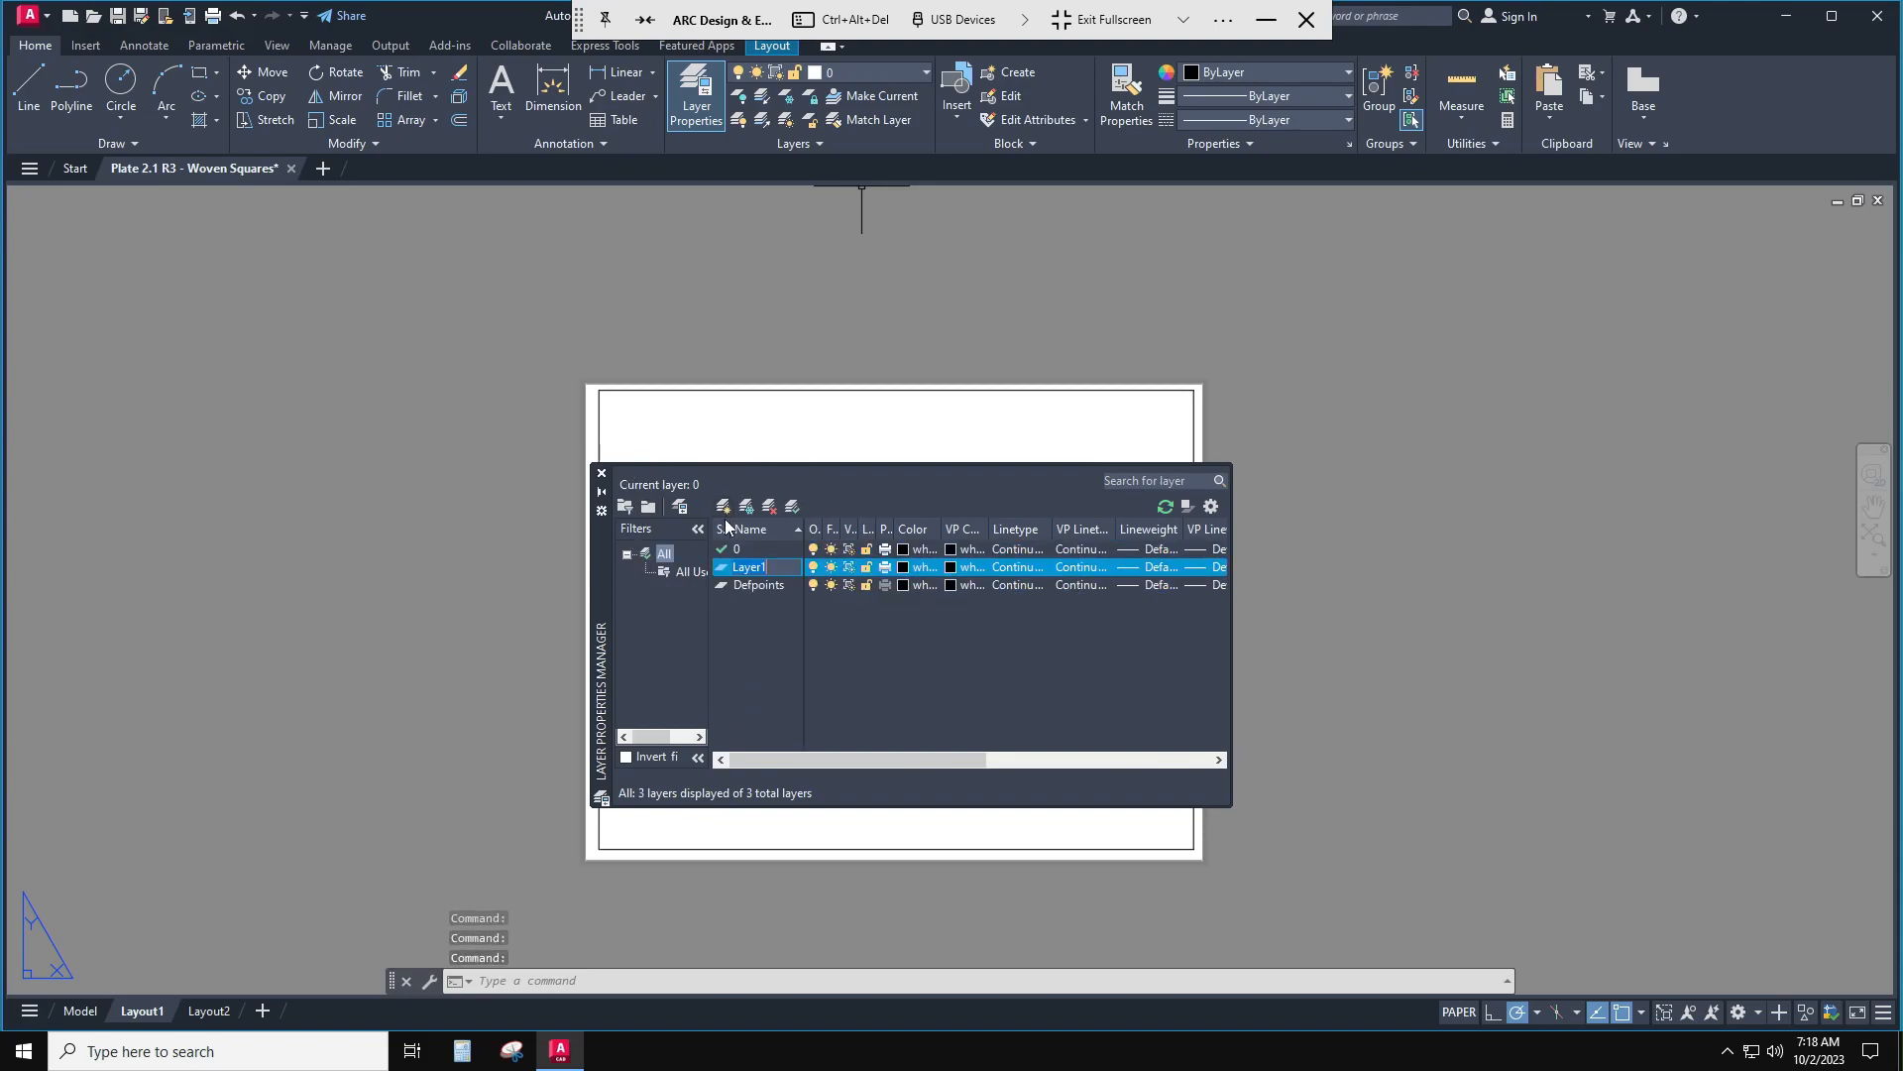
text(Geo)
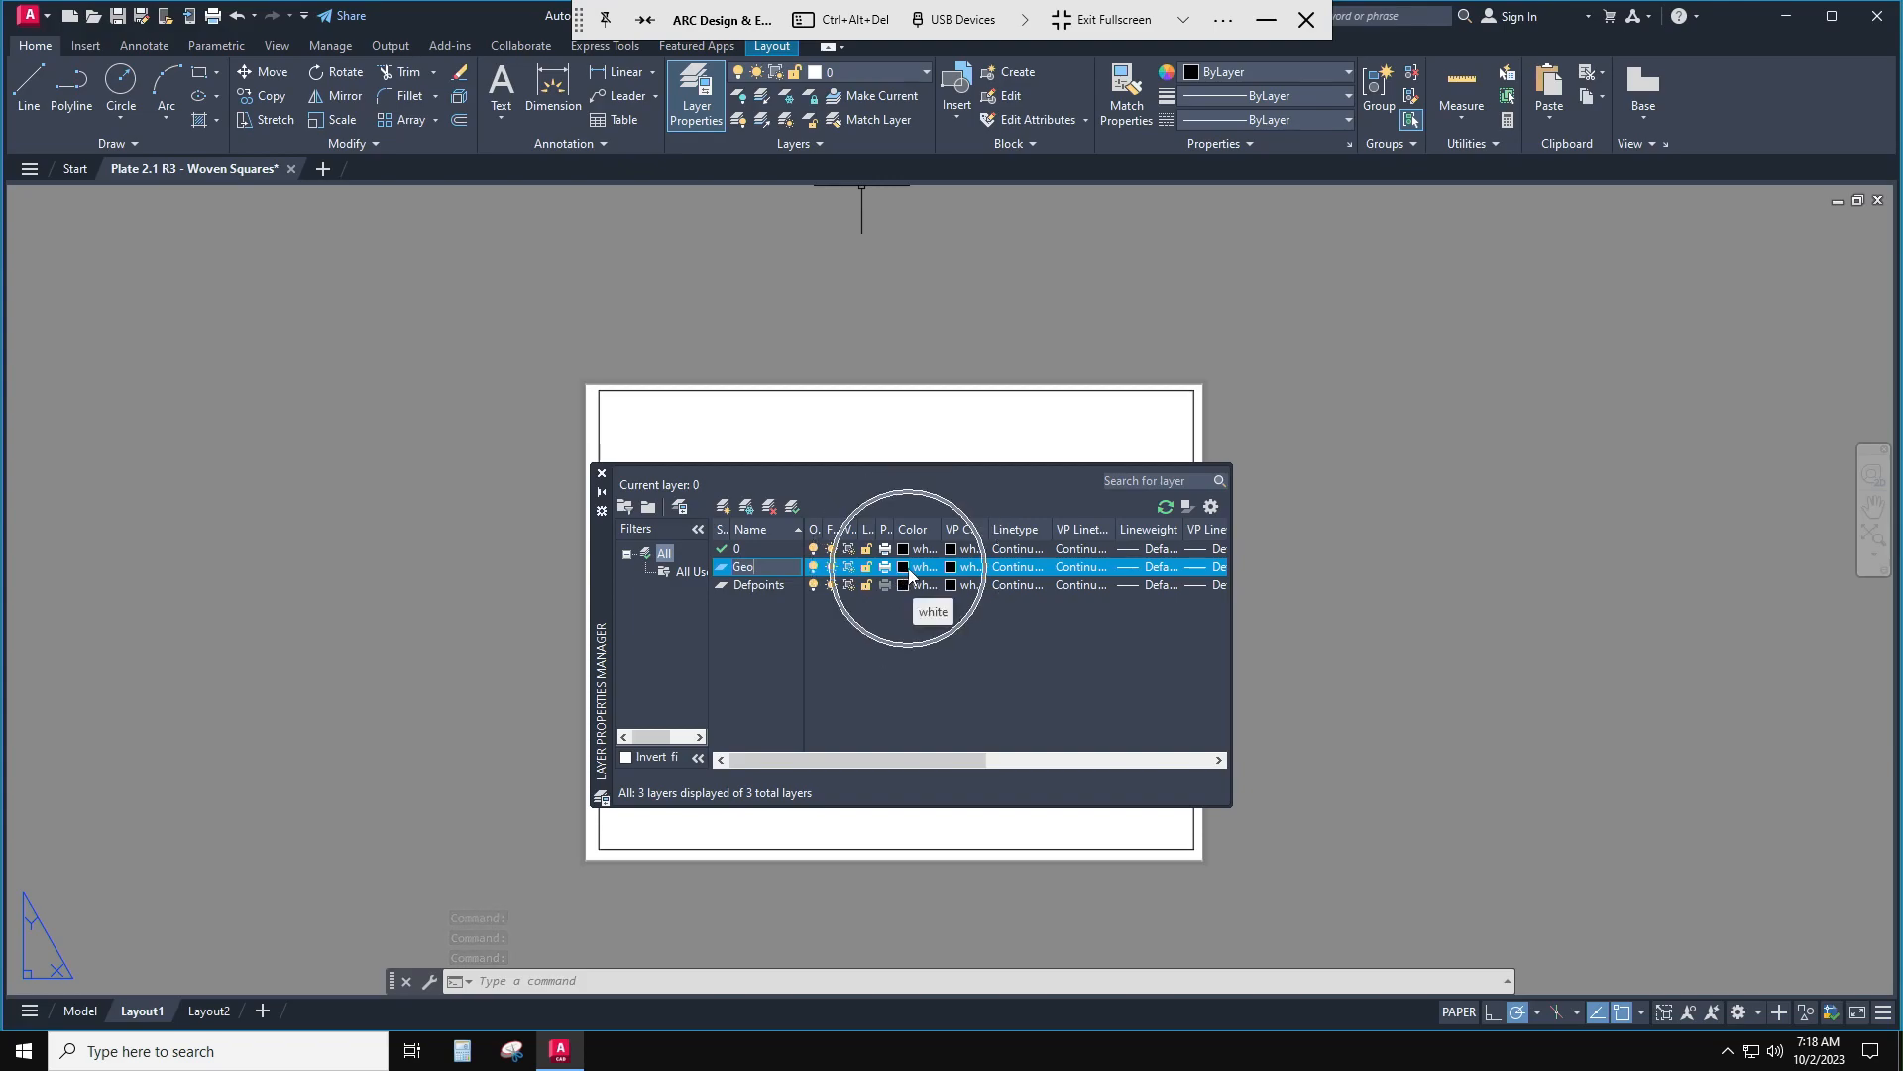
click(1010, 568)
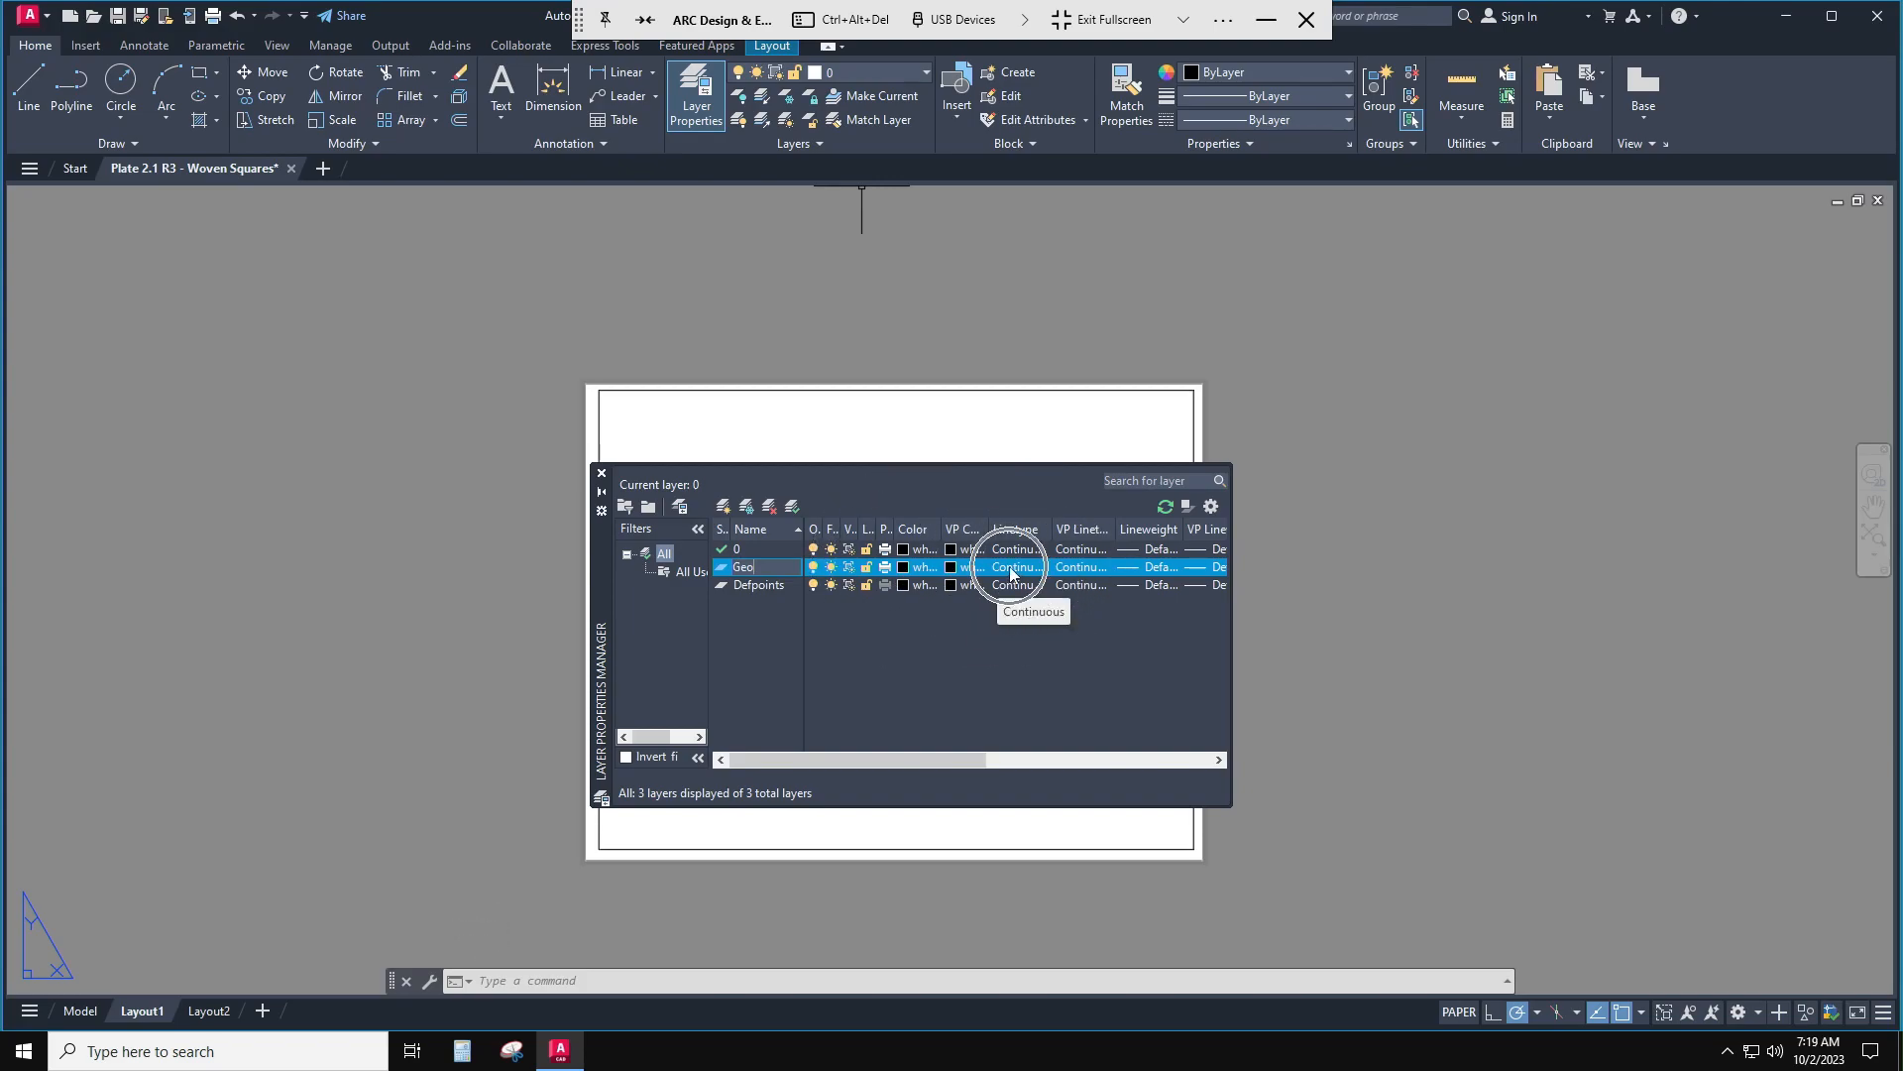
click(1150, 569)
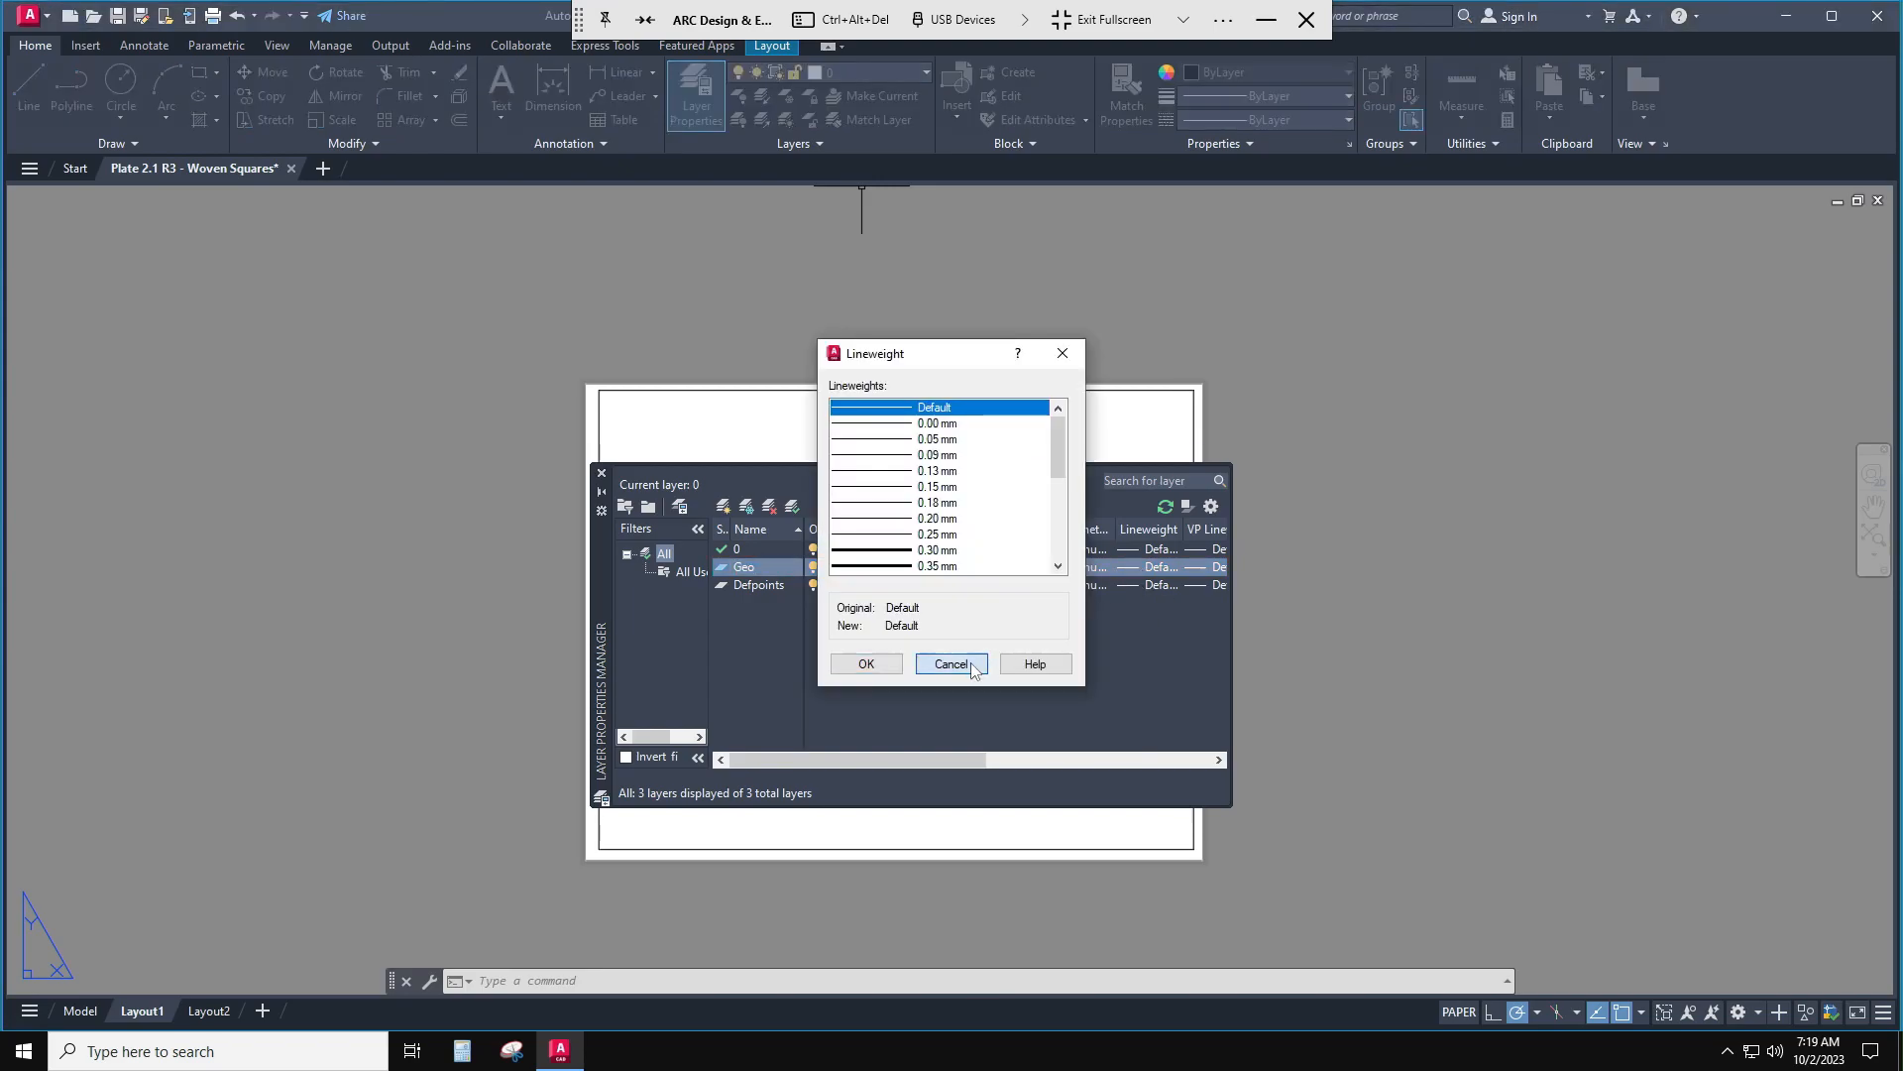
click(951, 664)
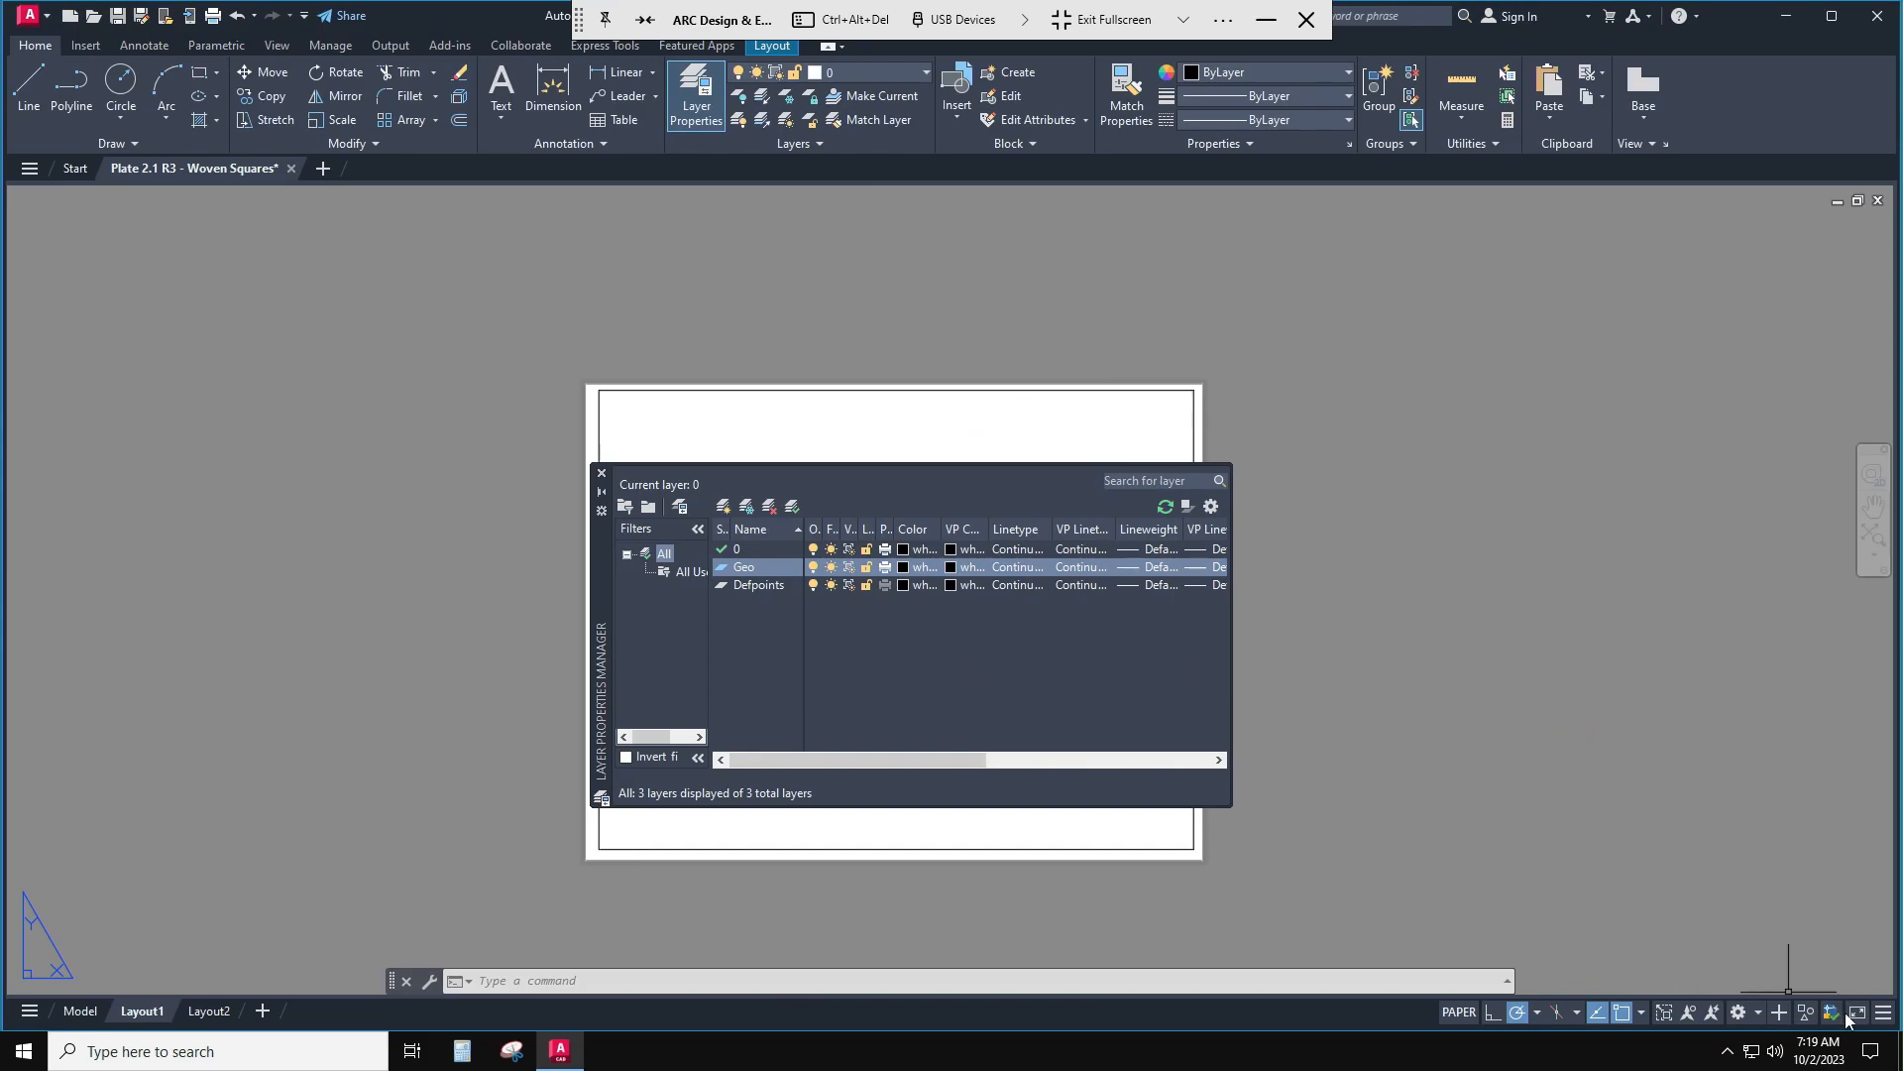
- Add the LineWeight toggle to the status bar and set the lineweight listing units to inches
click(1884, 1012)
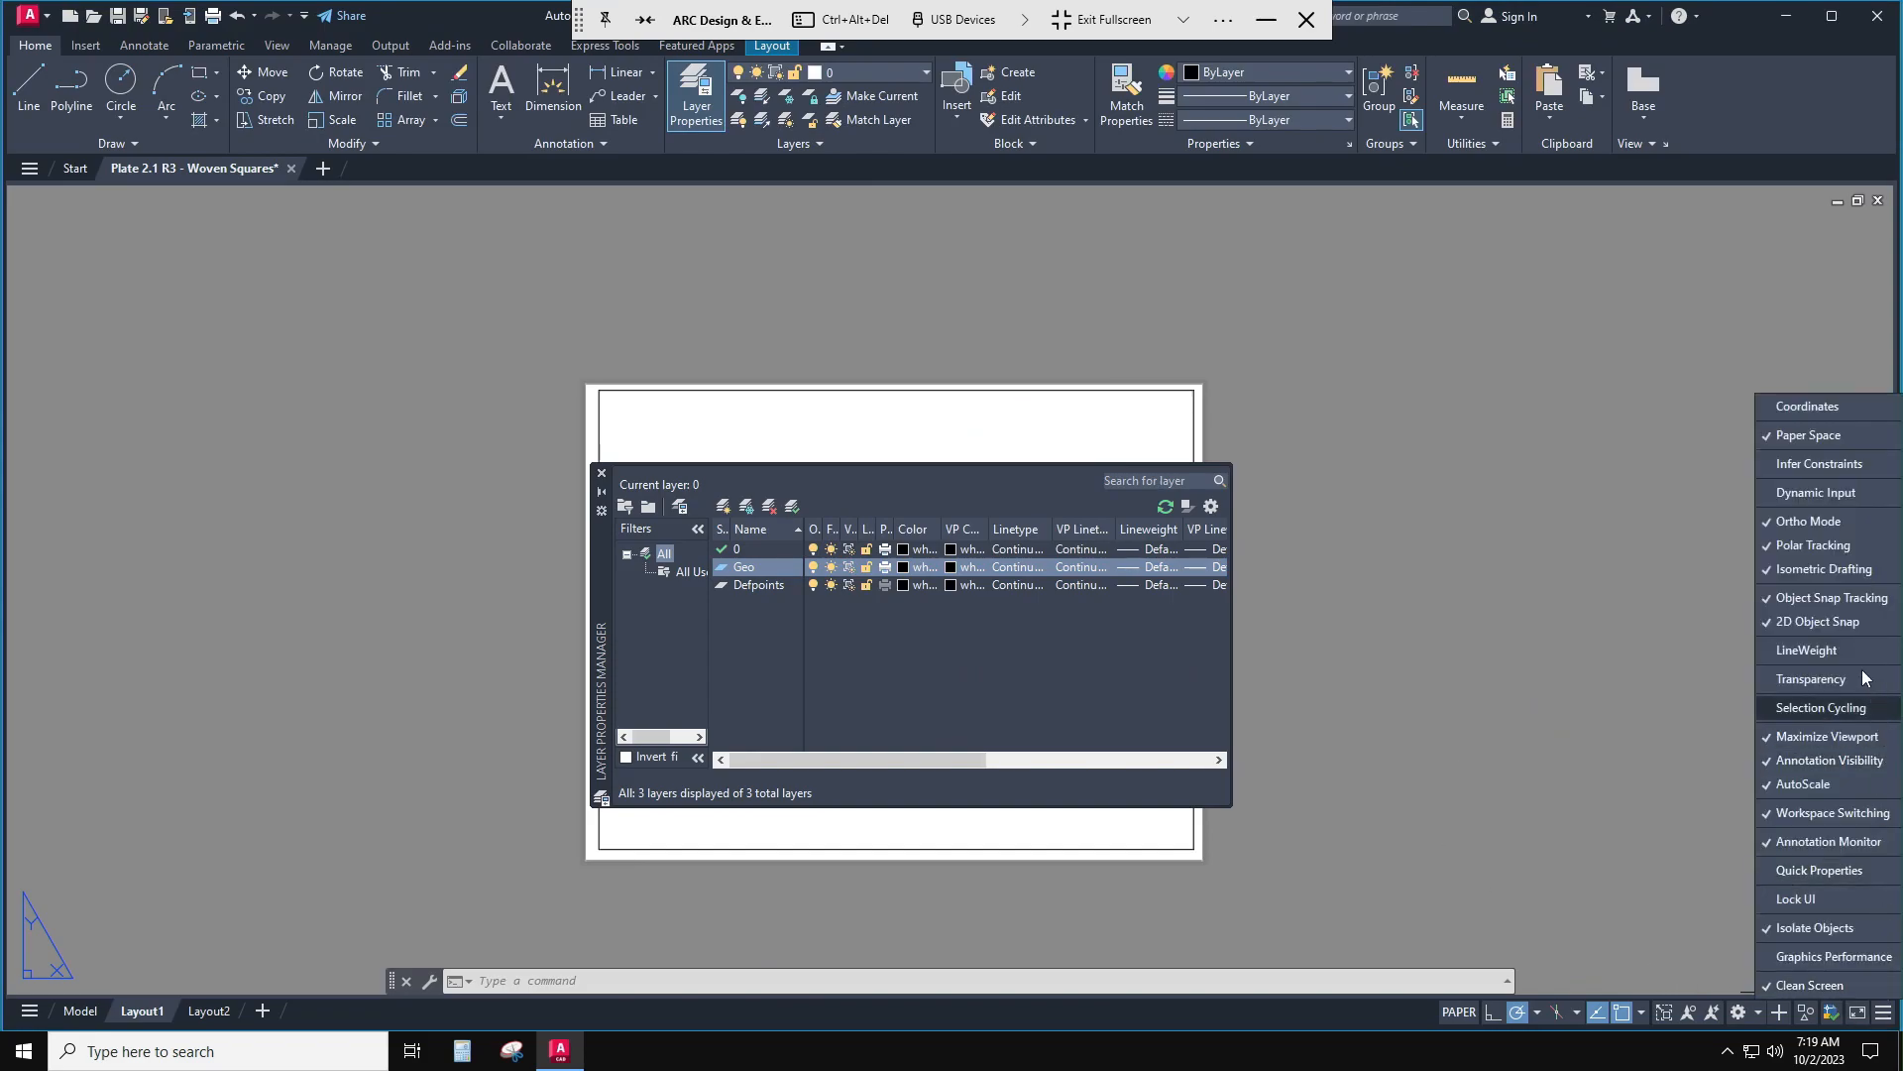
click(1836, 653)
right_click(1643, 1013)
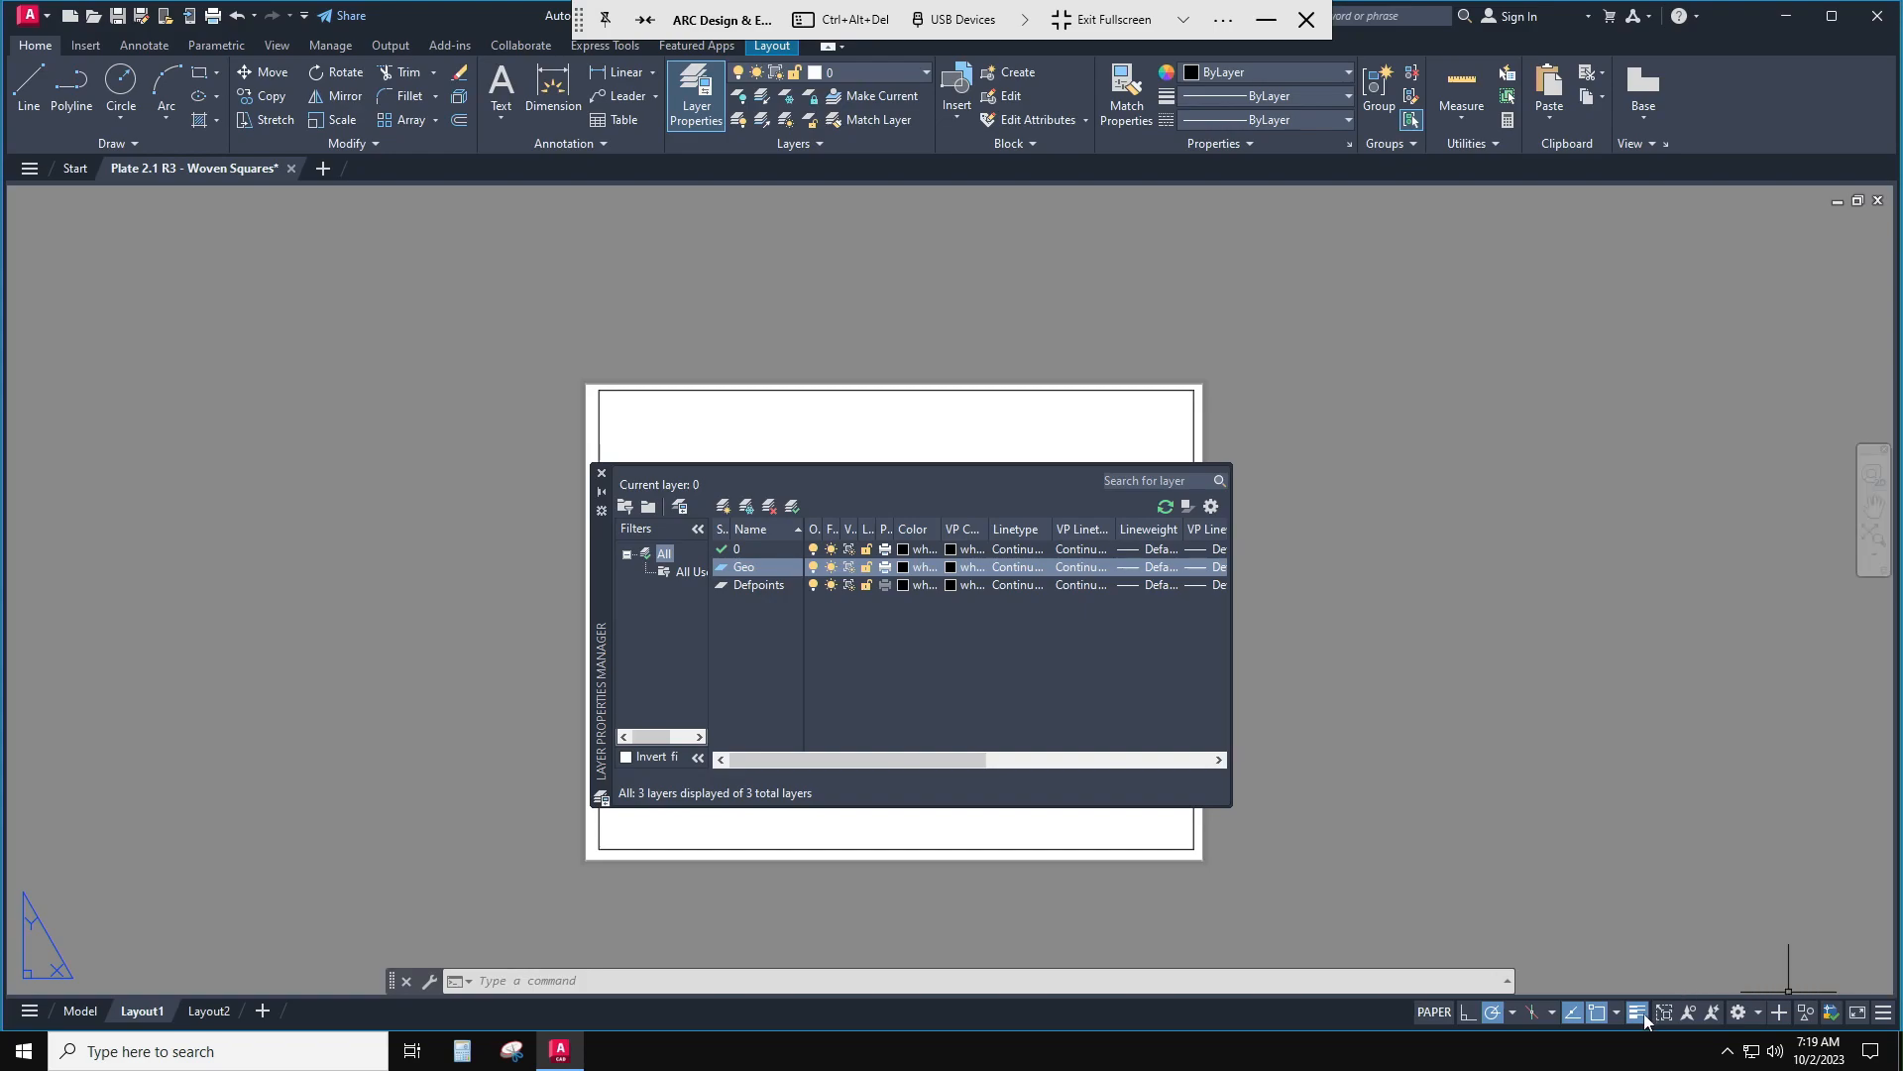
right_click(1638, 1021)
click(1646, 988)
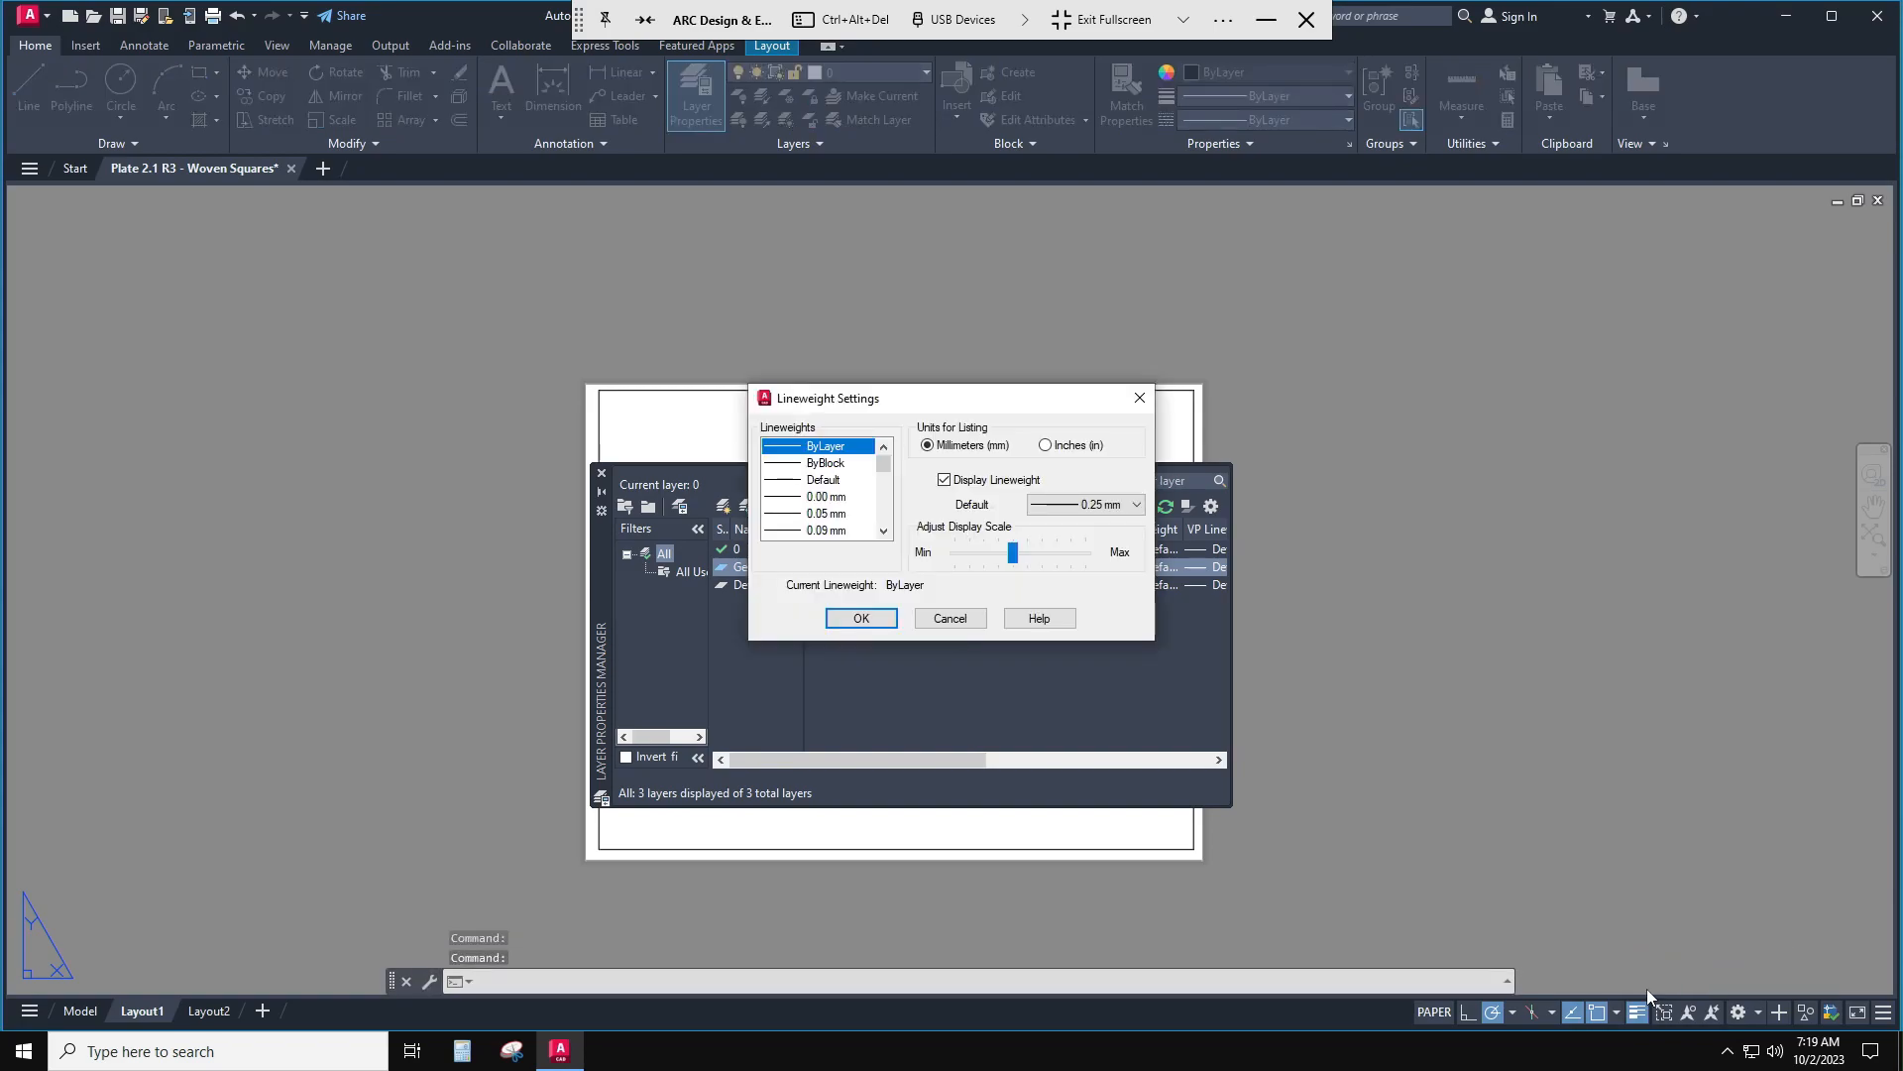
click(1046, 445)
click(861, 618)
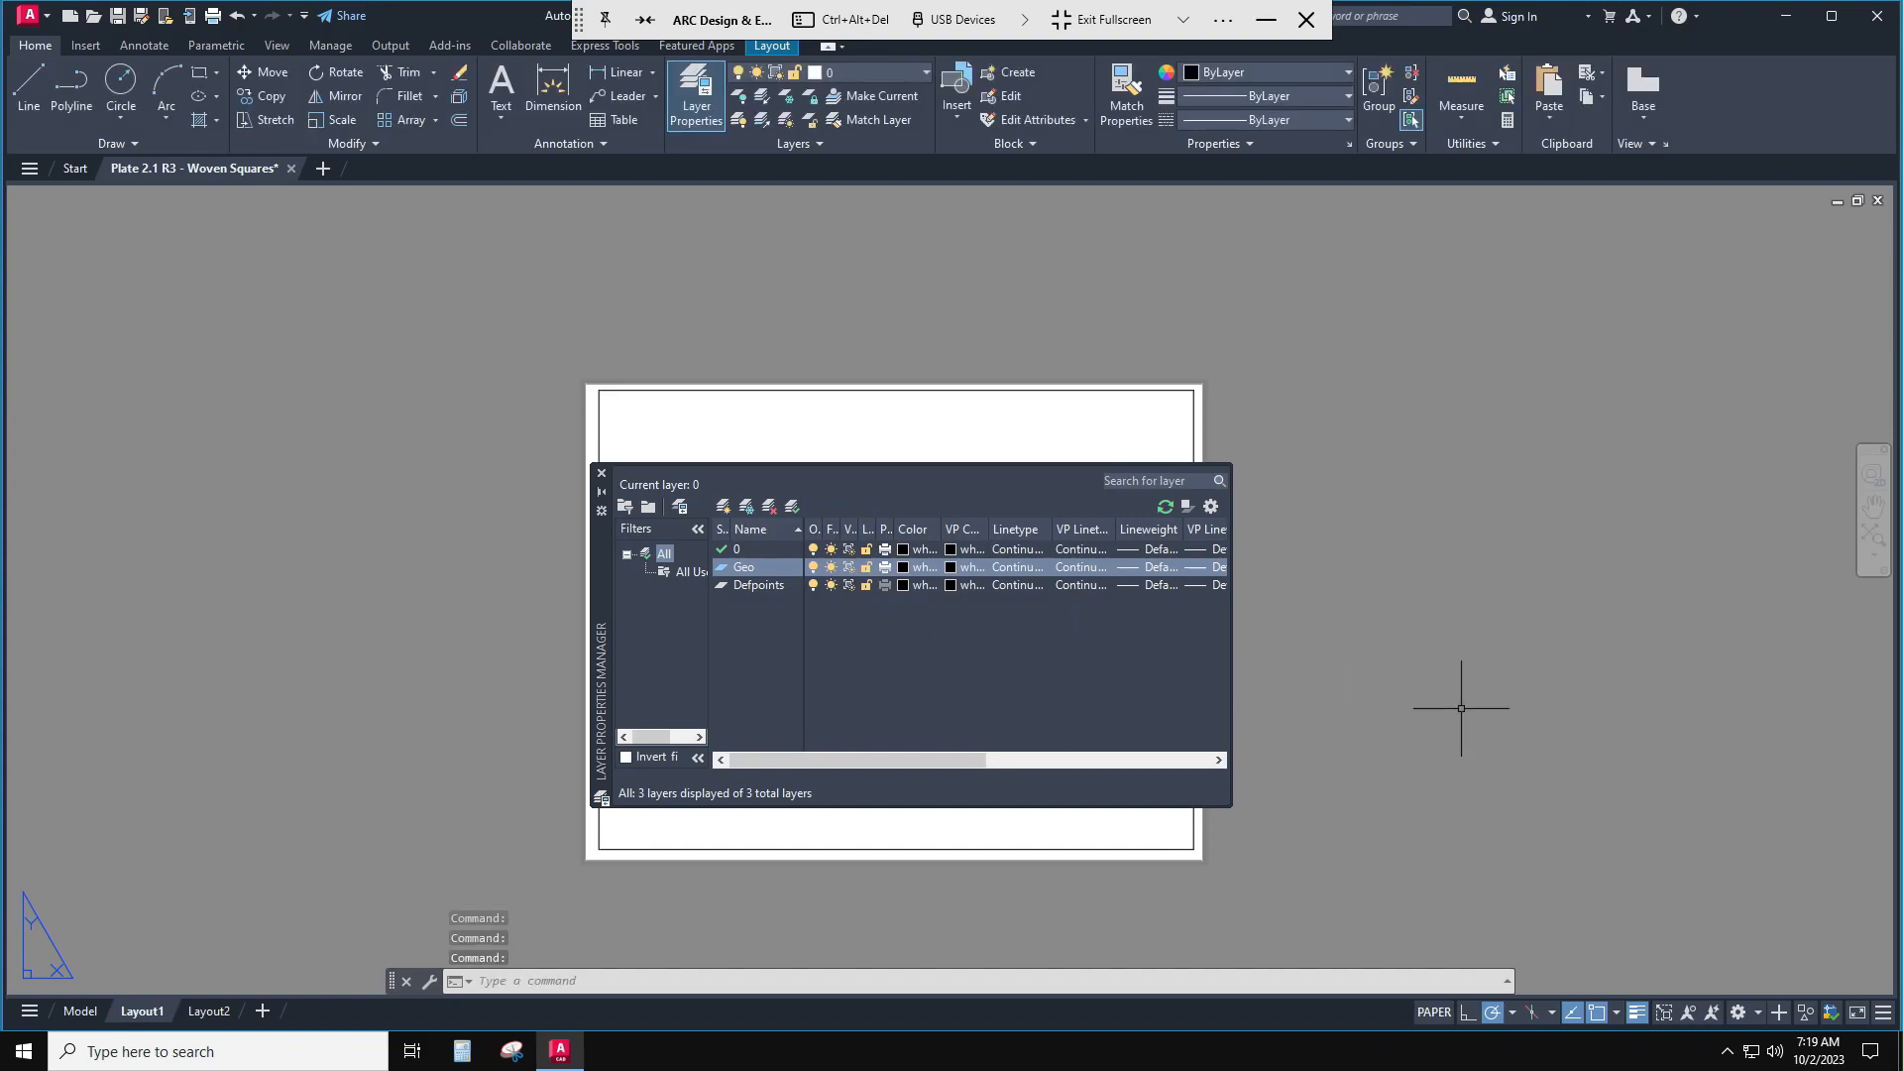
- Set the Geo layer's lineweight to 0.028"
click(1159, 568)
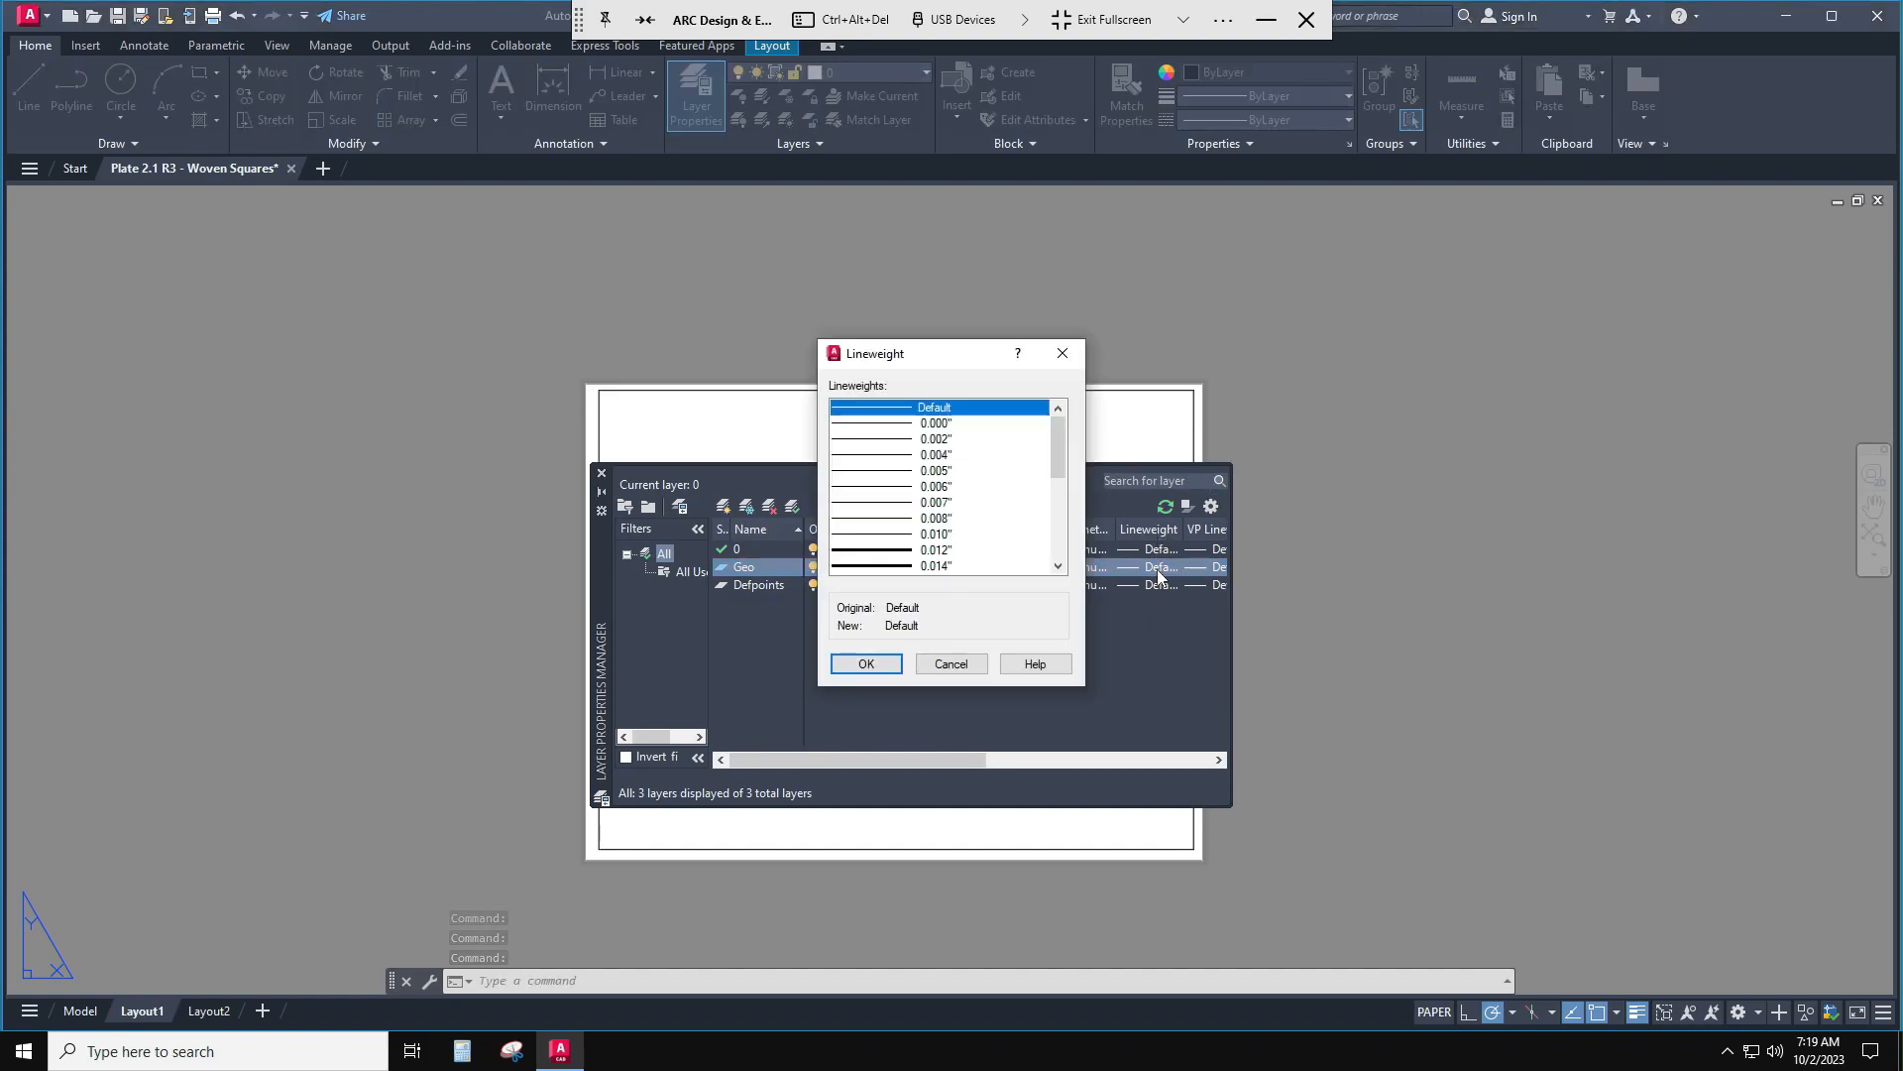
scroll(957, 545, down, 4)
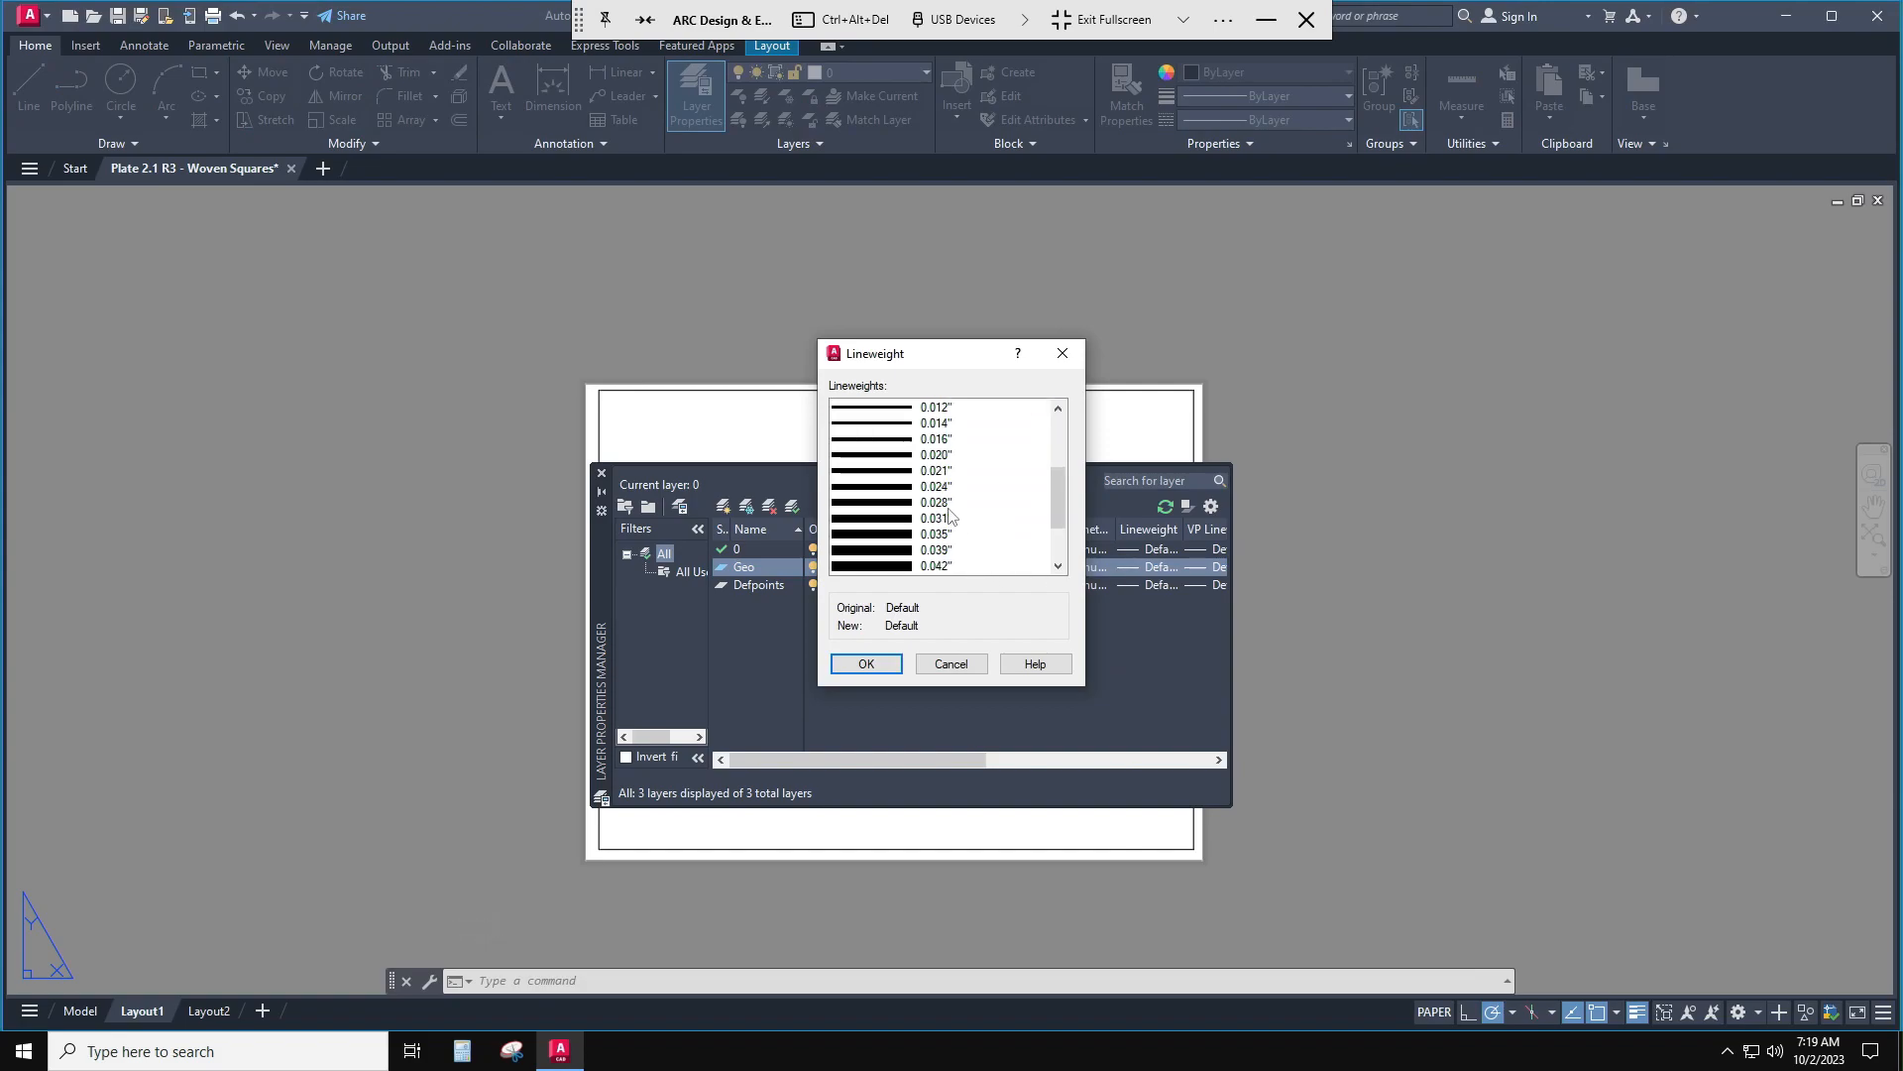
click(894, 504)
click(866, 663)
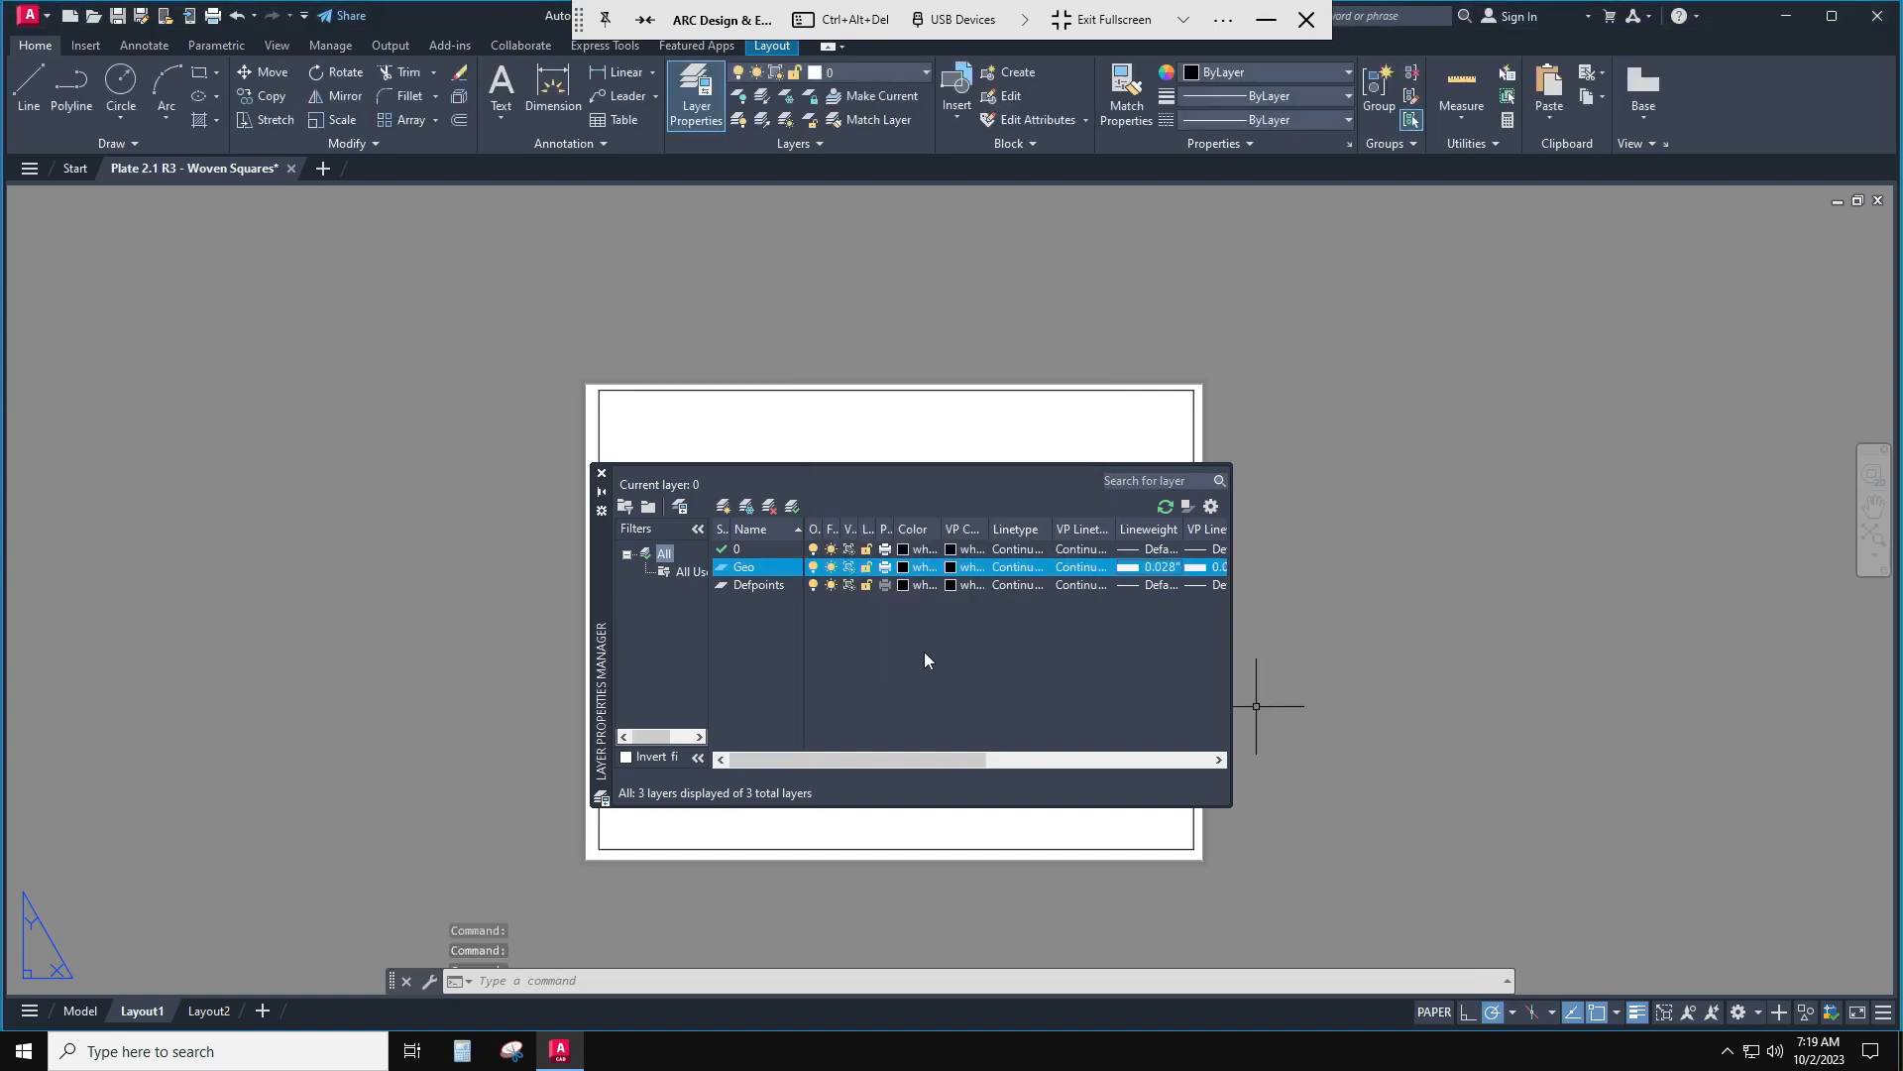
- Create a new layer named Dim-Text and set its color to red
click(721, 507)
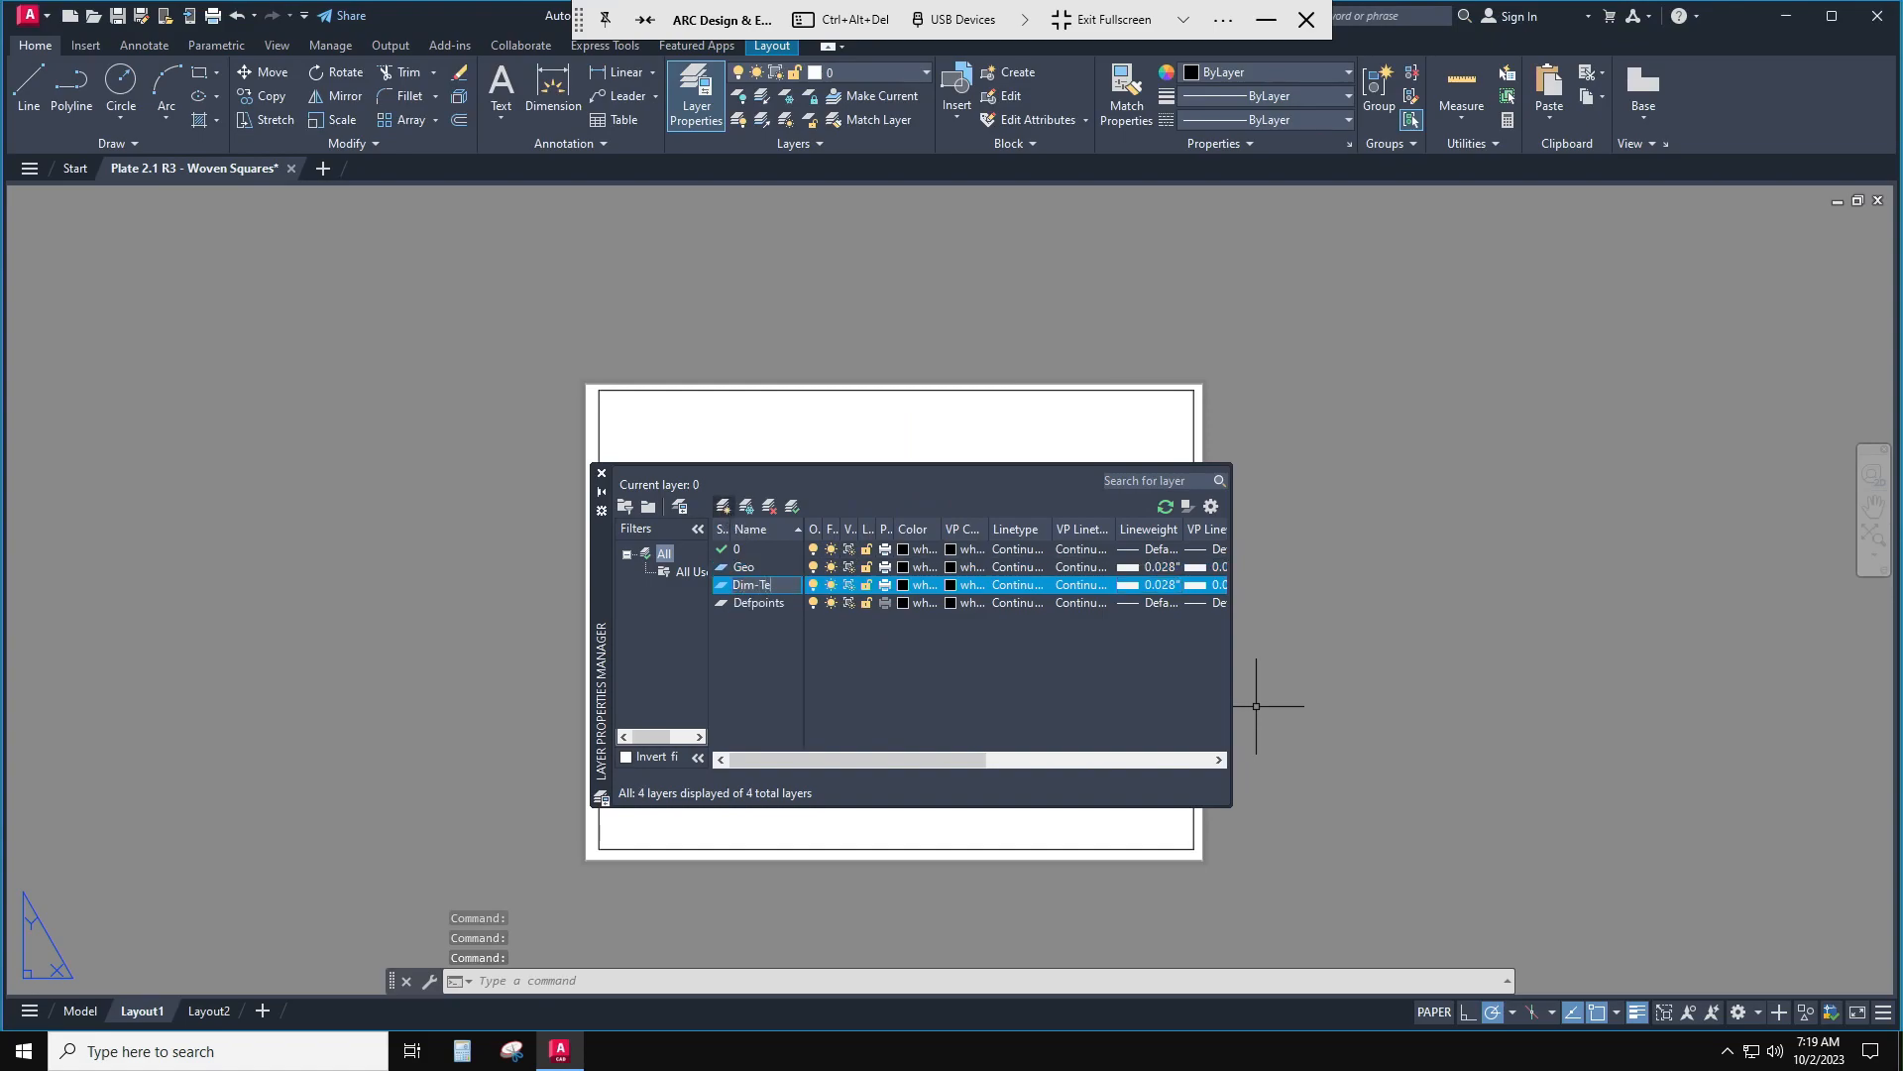
click(903, 586)
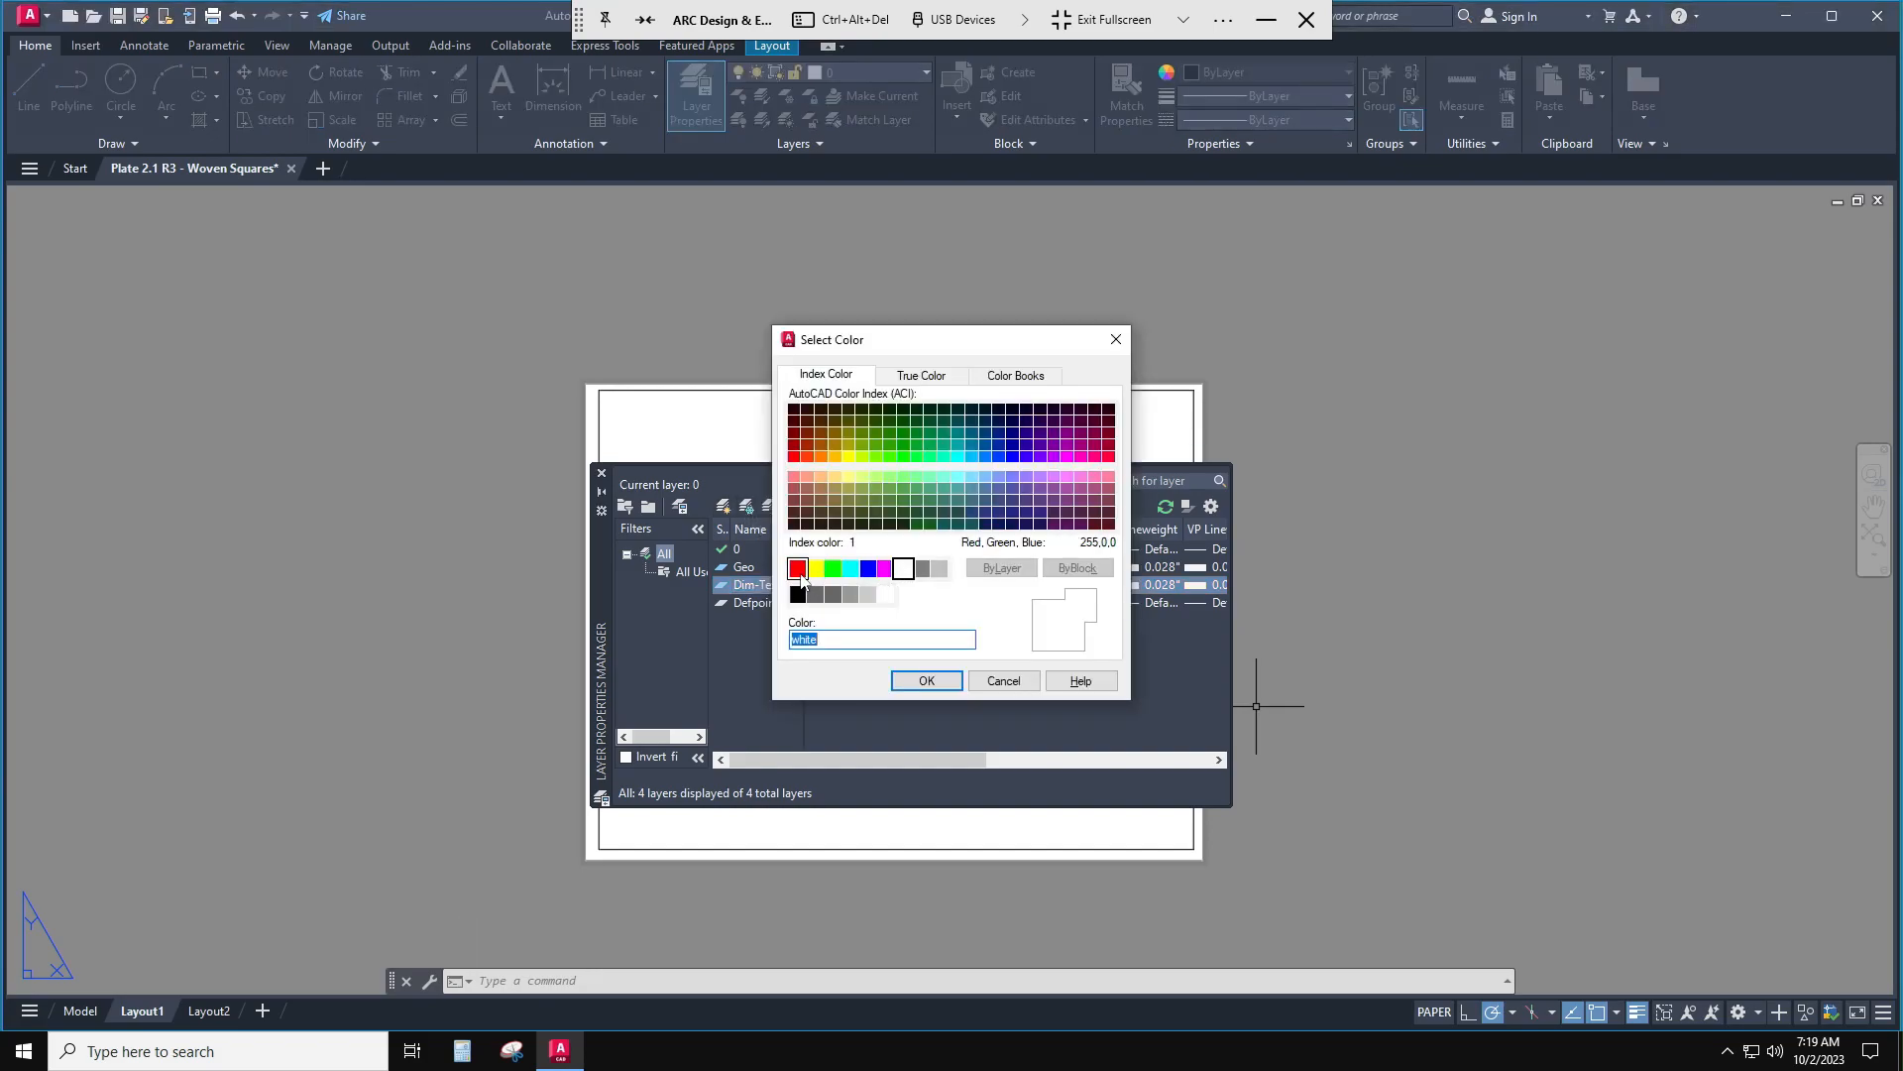
click(799, 570)
click(926, 681)
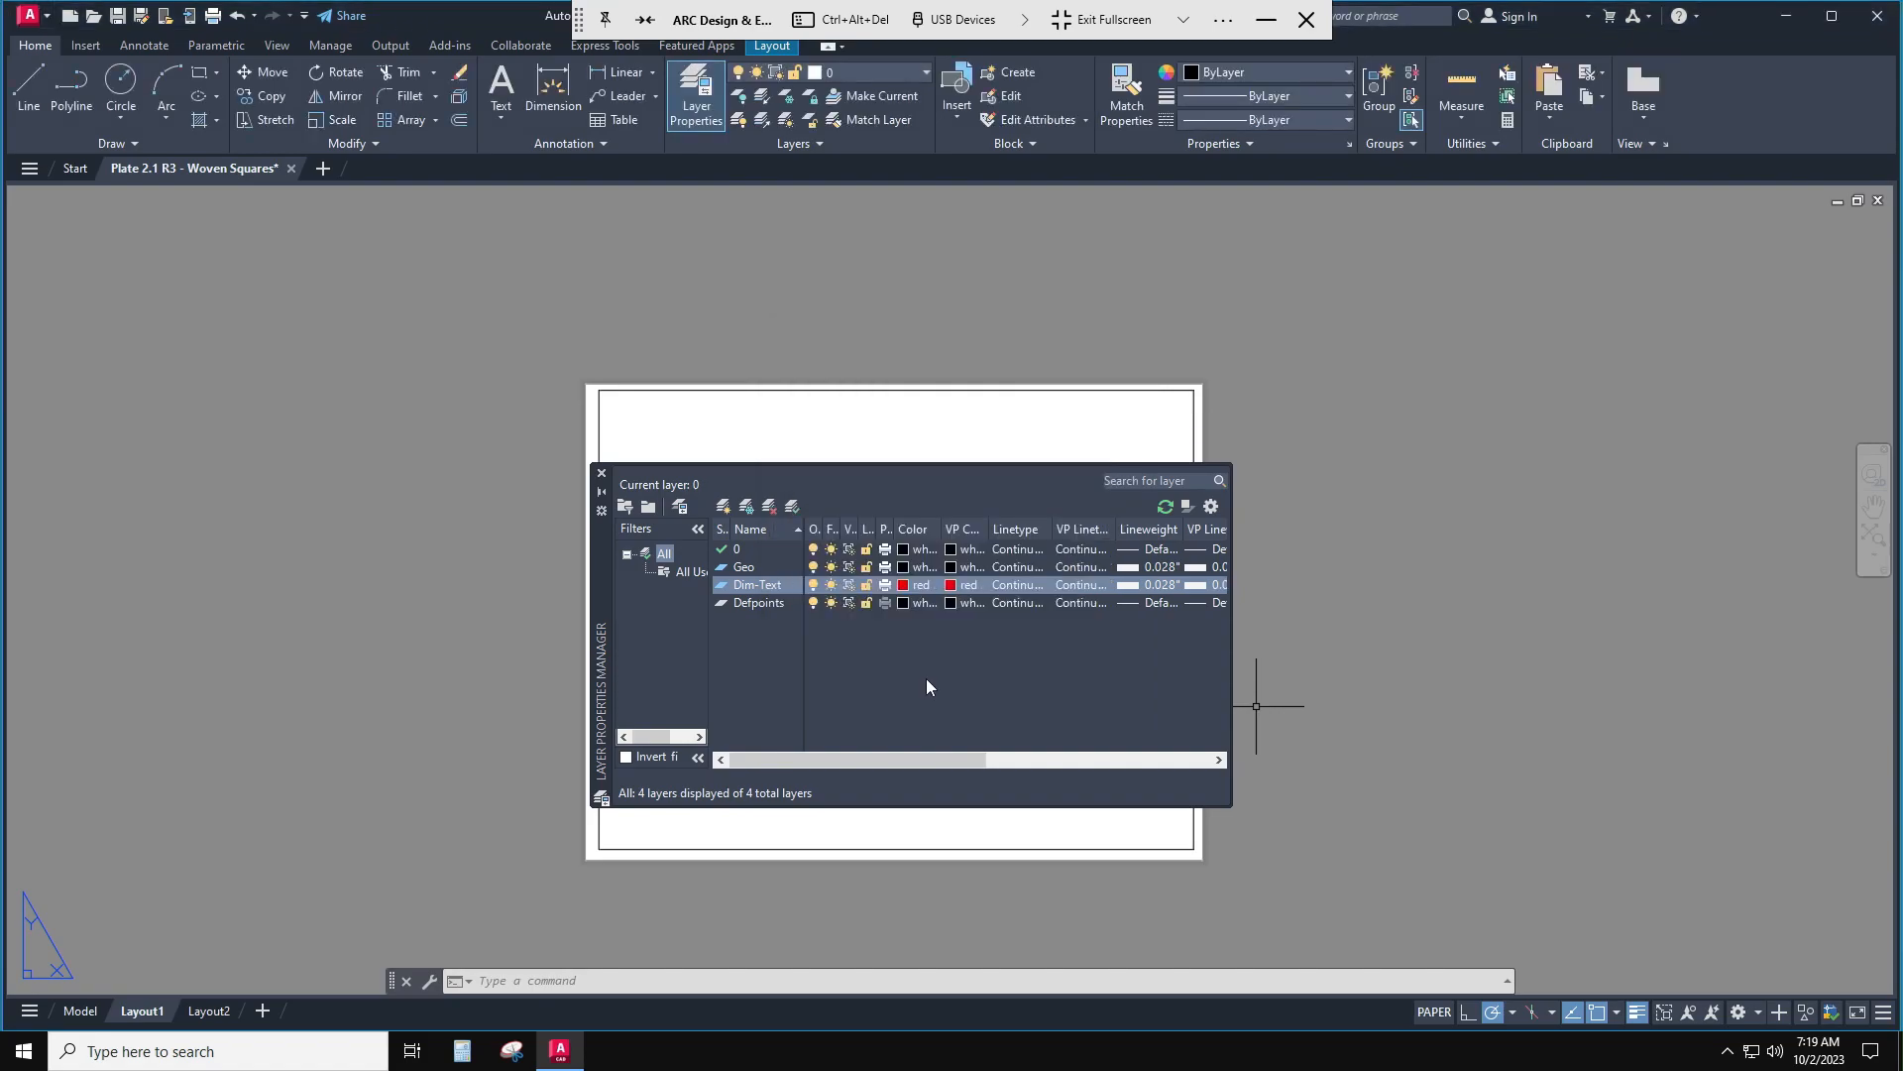
- Set the Dim-Text layer's lineweight to 0.014" and close the Layer Properties Manager
click(1131, 587)
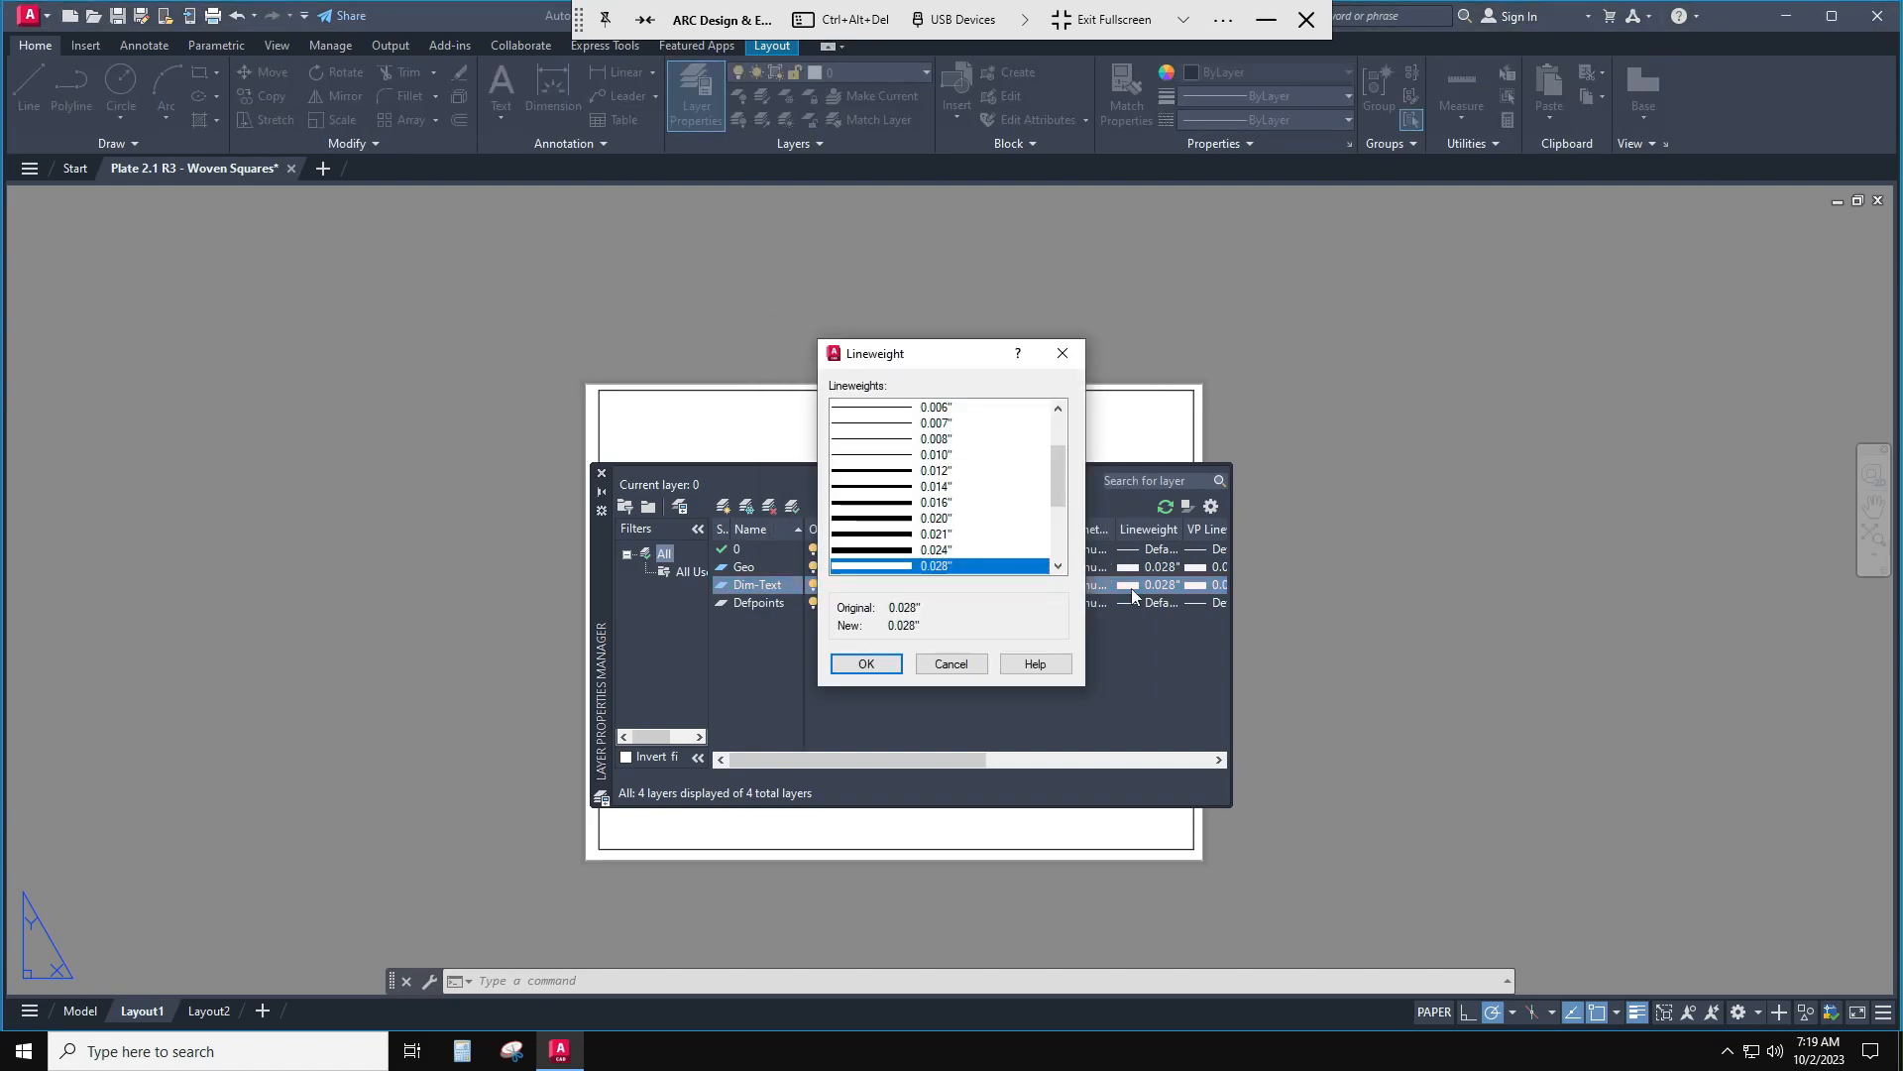
click(908, 489)
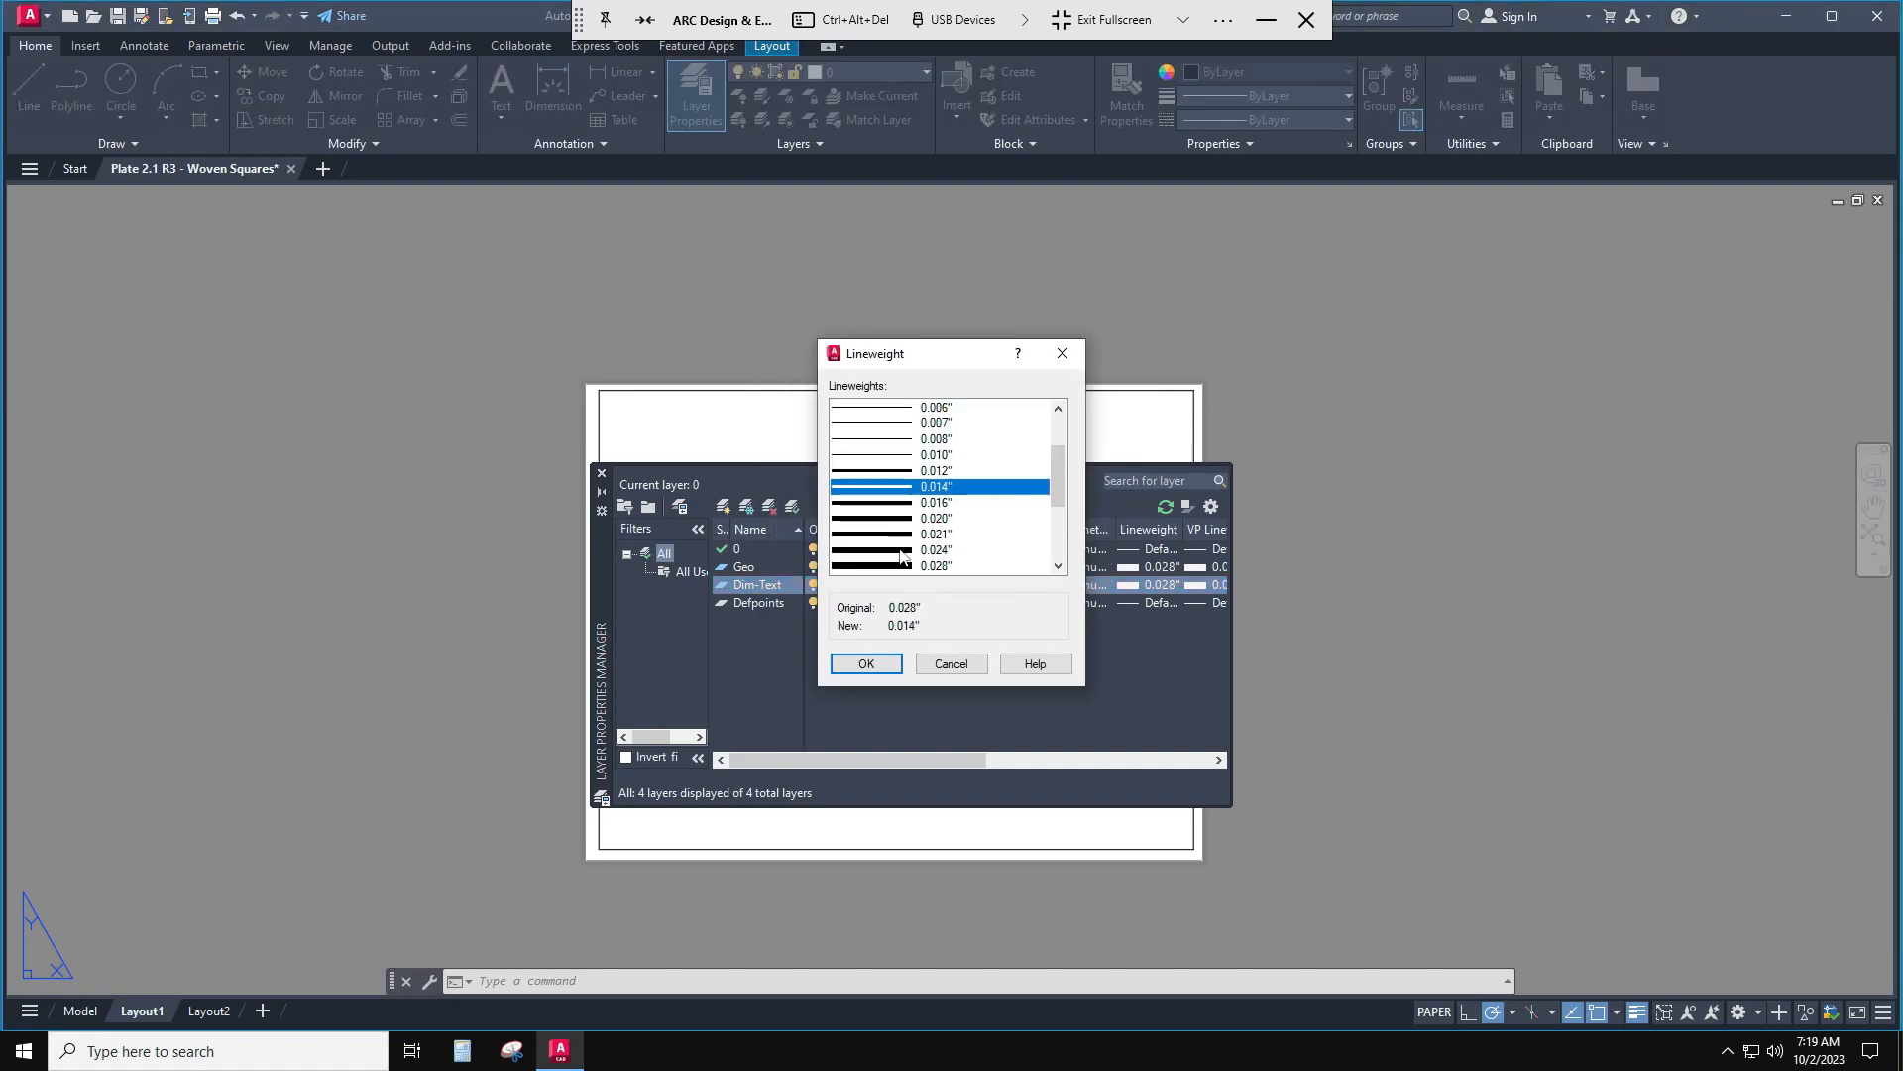
click(885, 665)
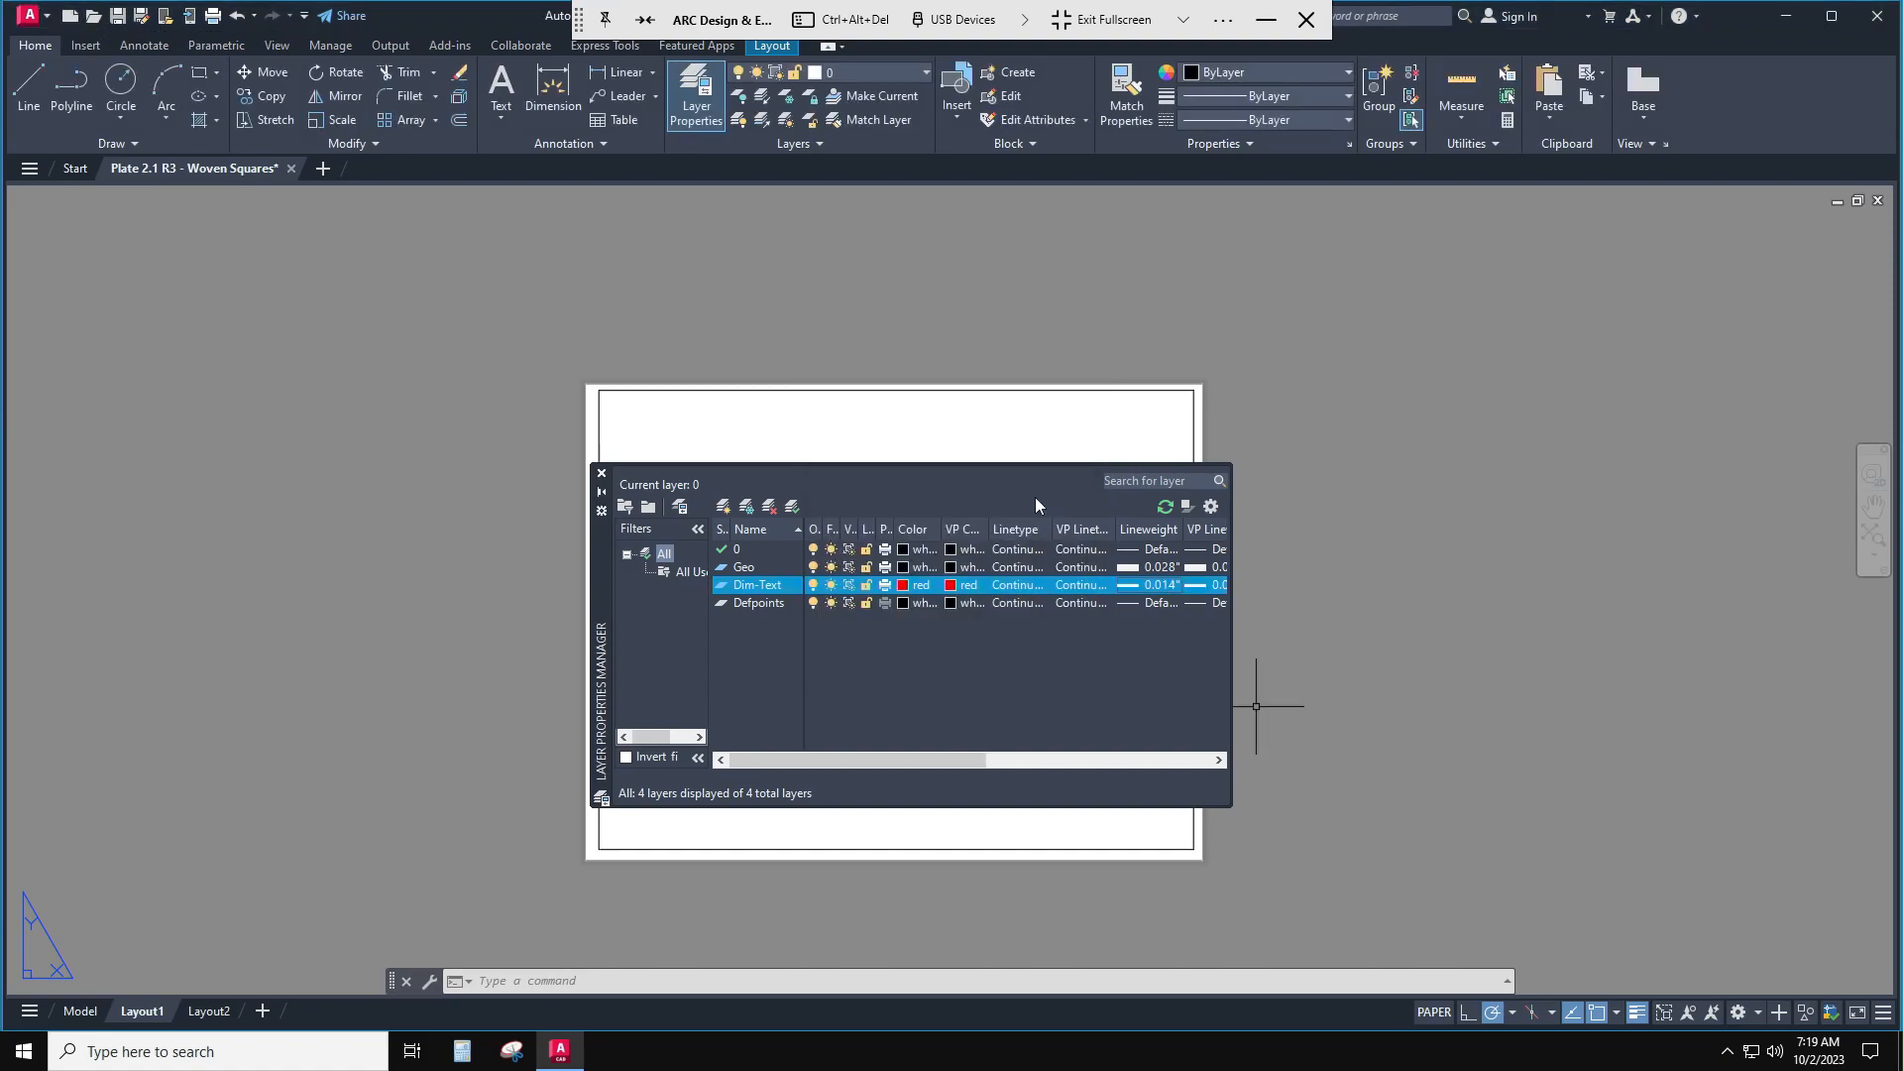
click(602, 475)
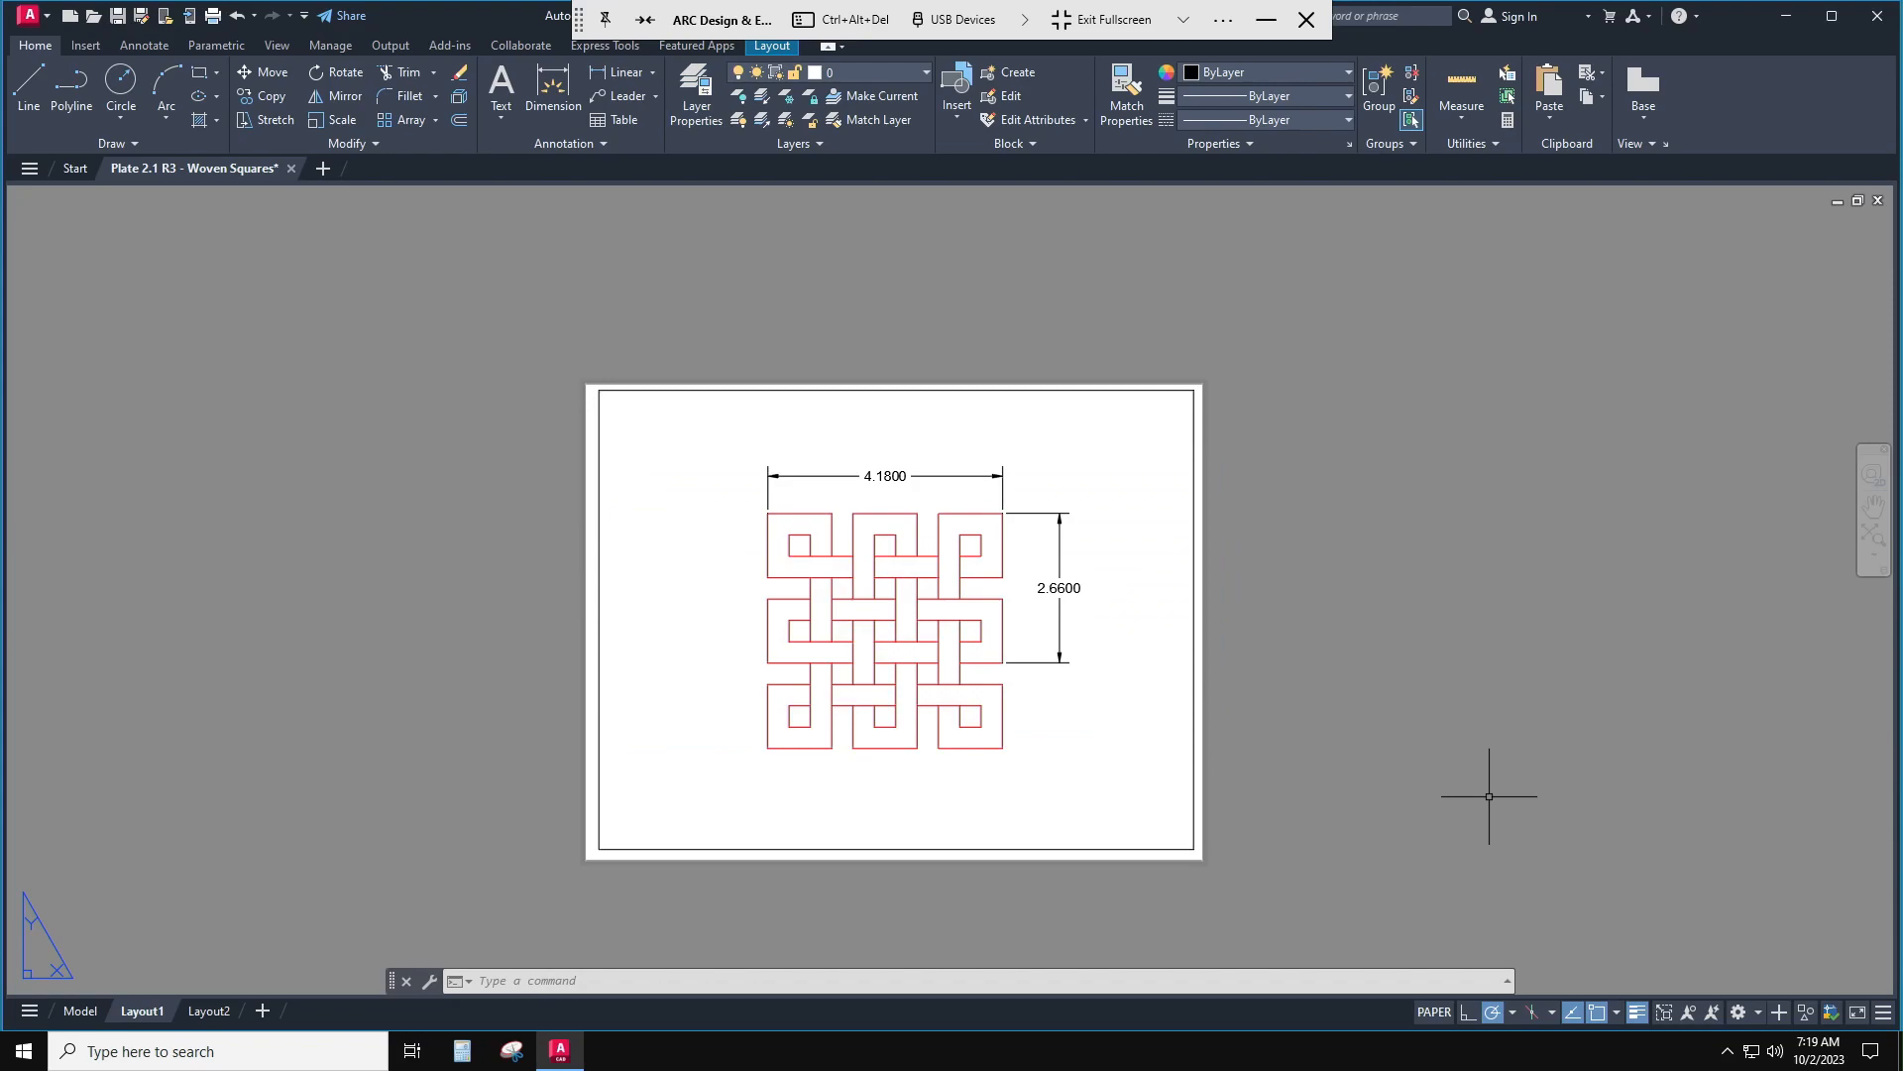
- Move the horizontal and vertical dimensions on Layout1 to the Dim-Text layer and clear the selection
click(1127, 592)
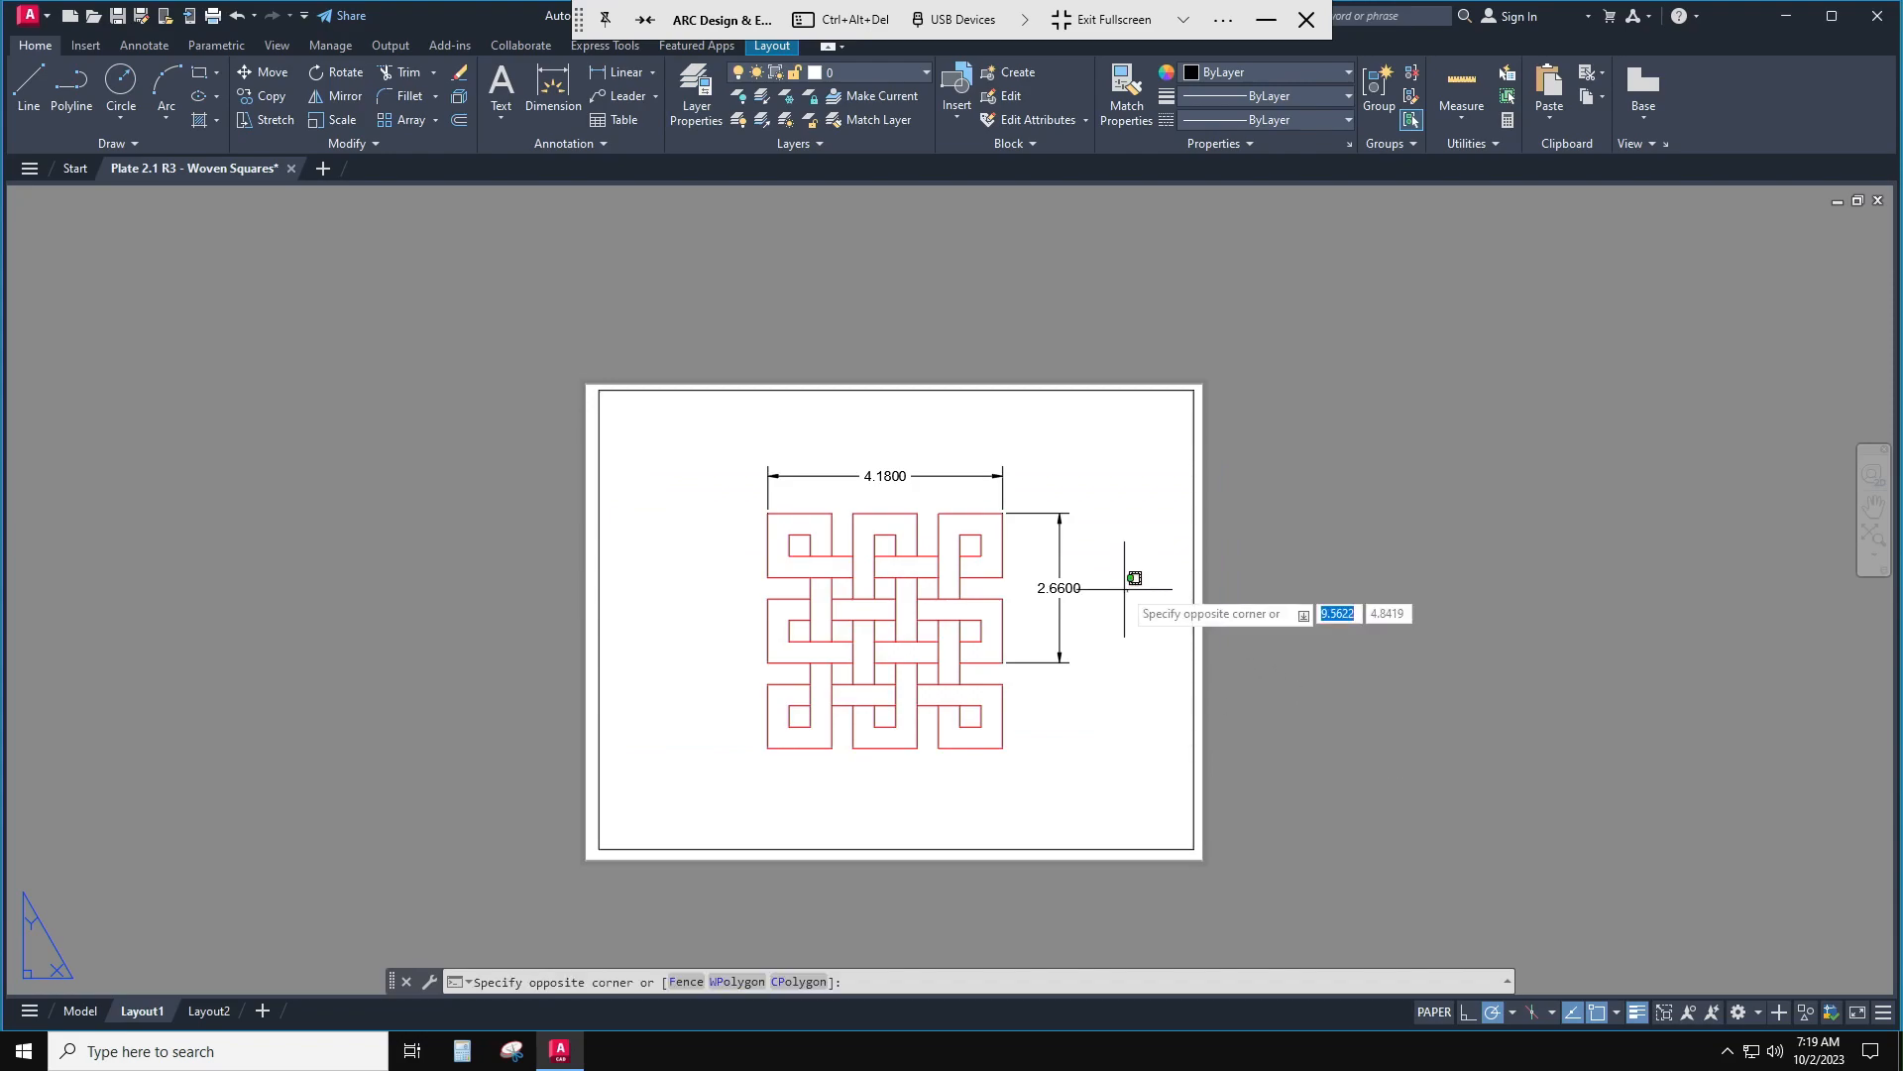
click(867, 455)
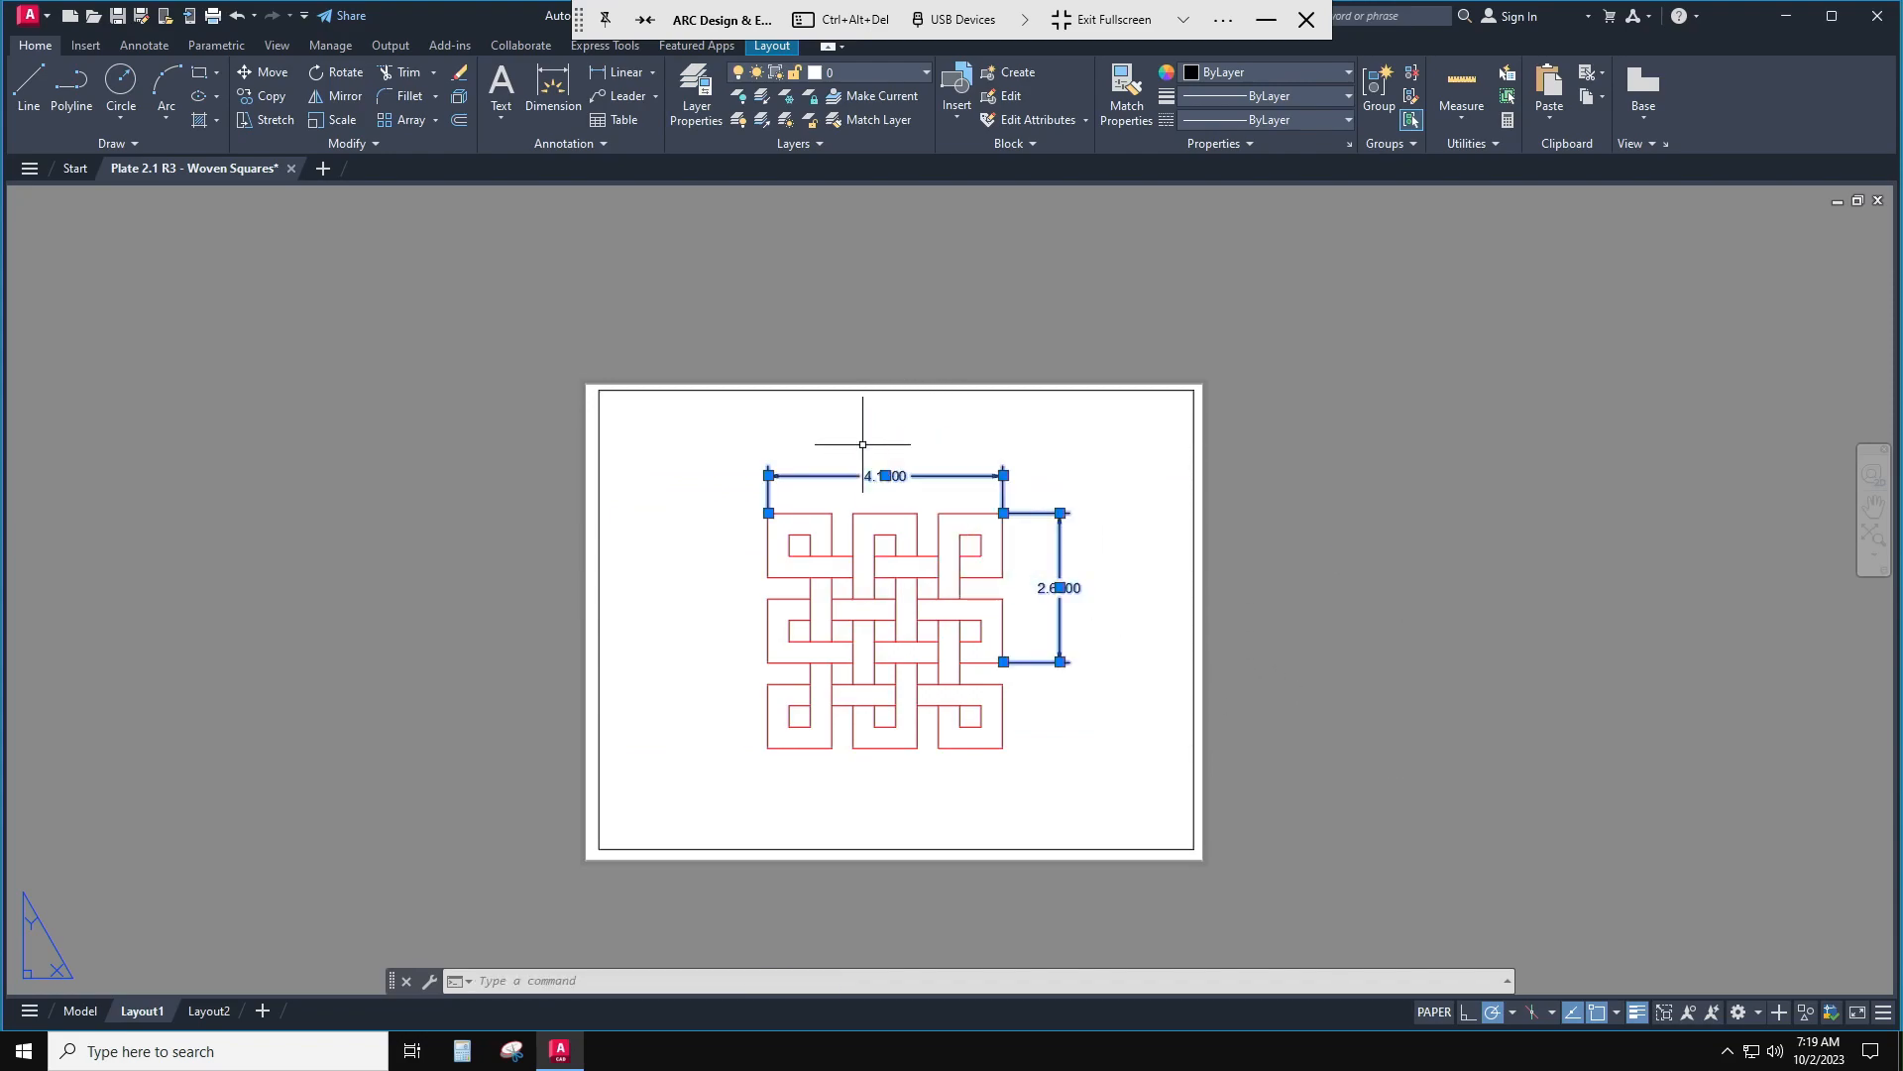
click(882, 76)
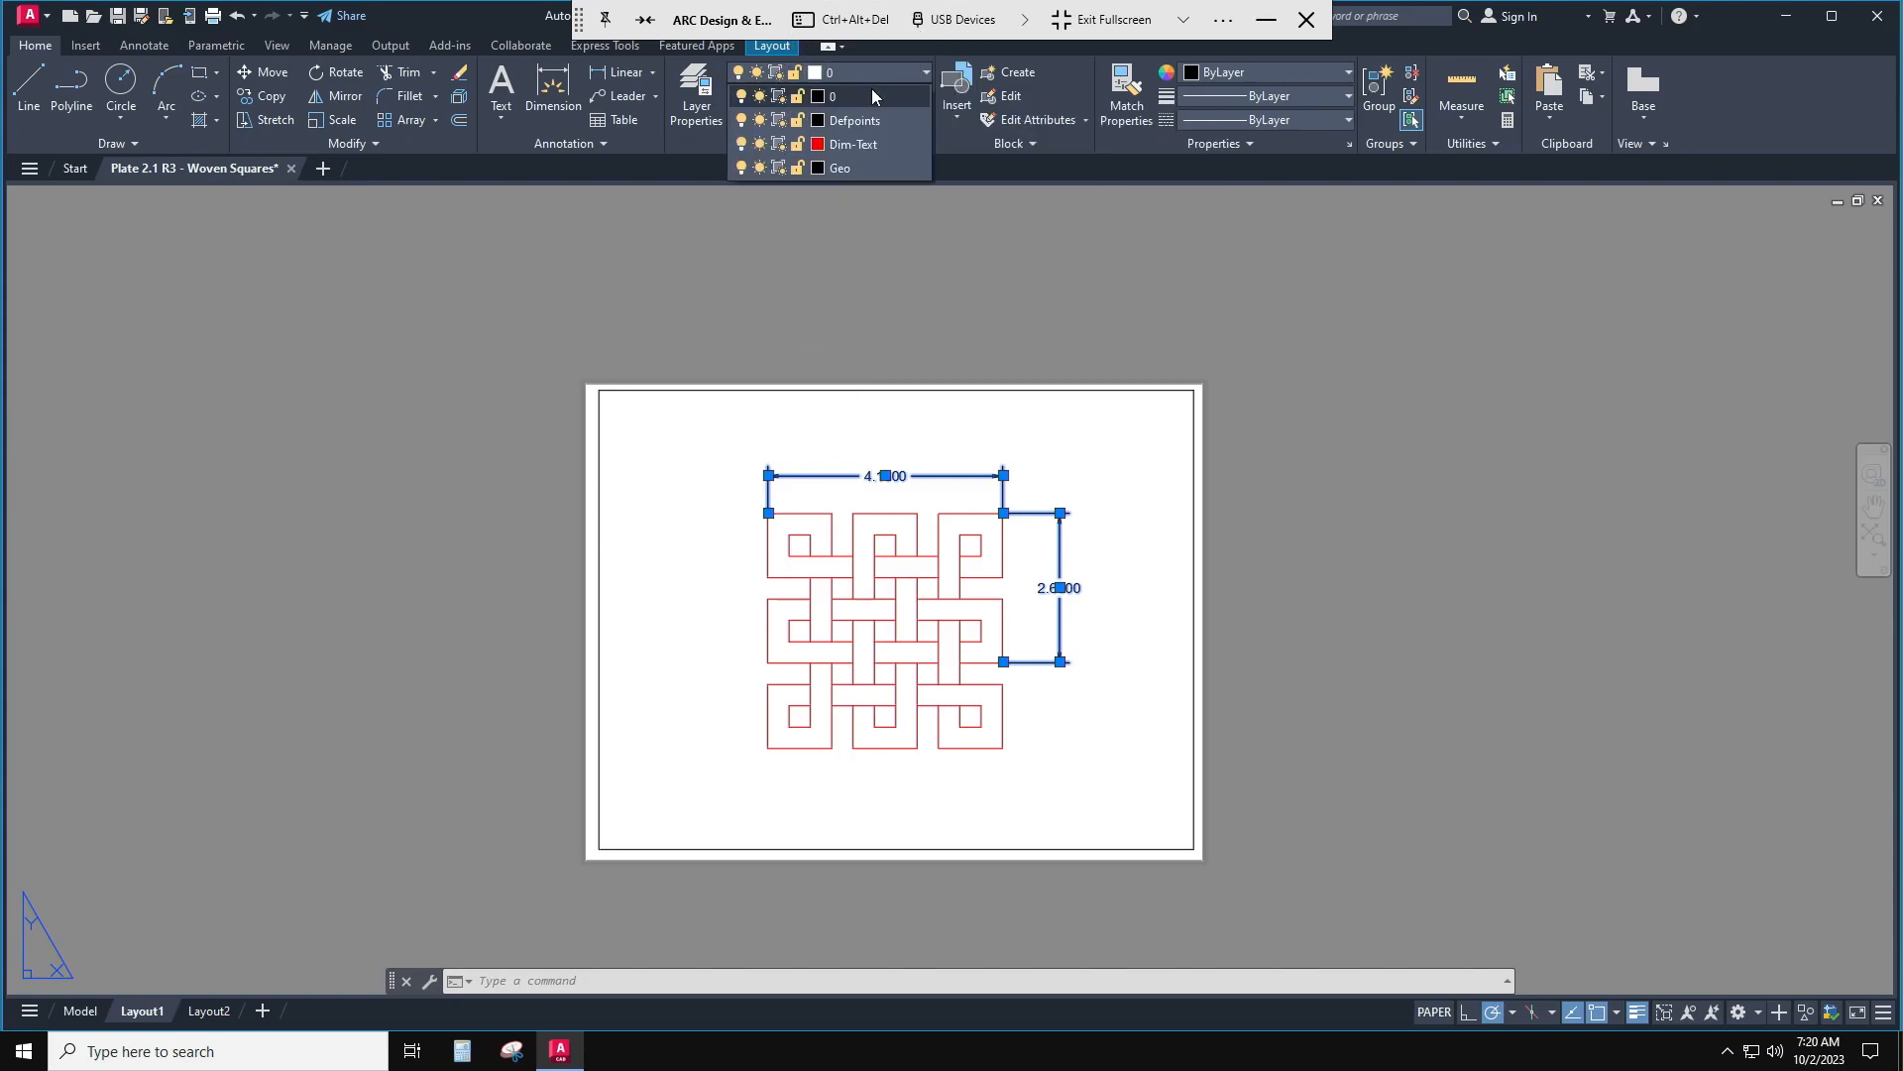
click(853, 143)
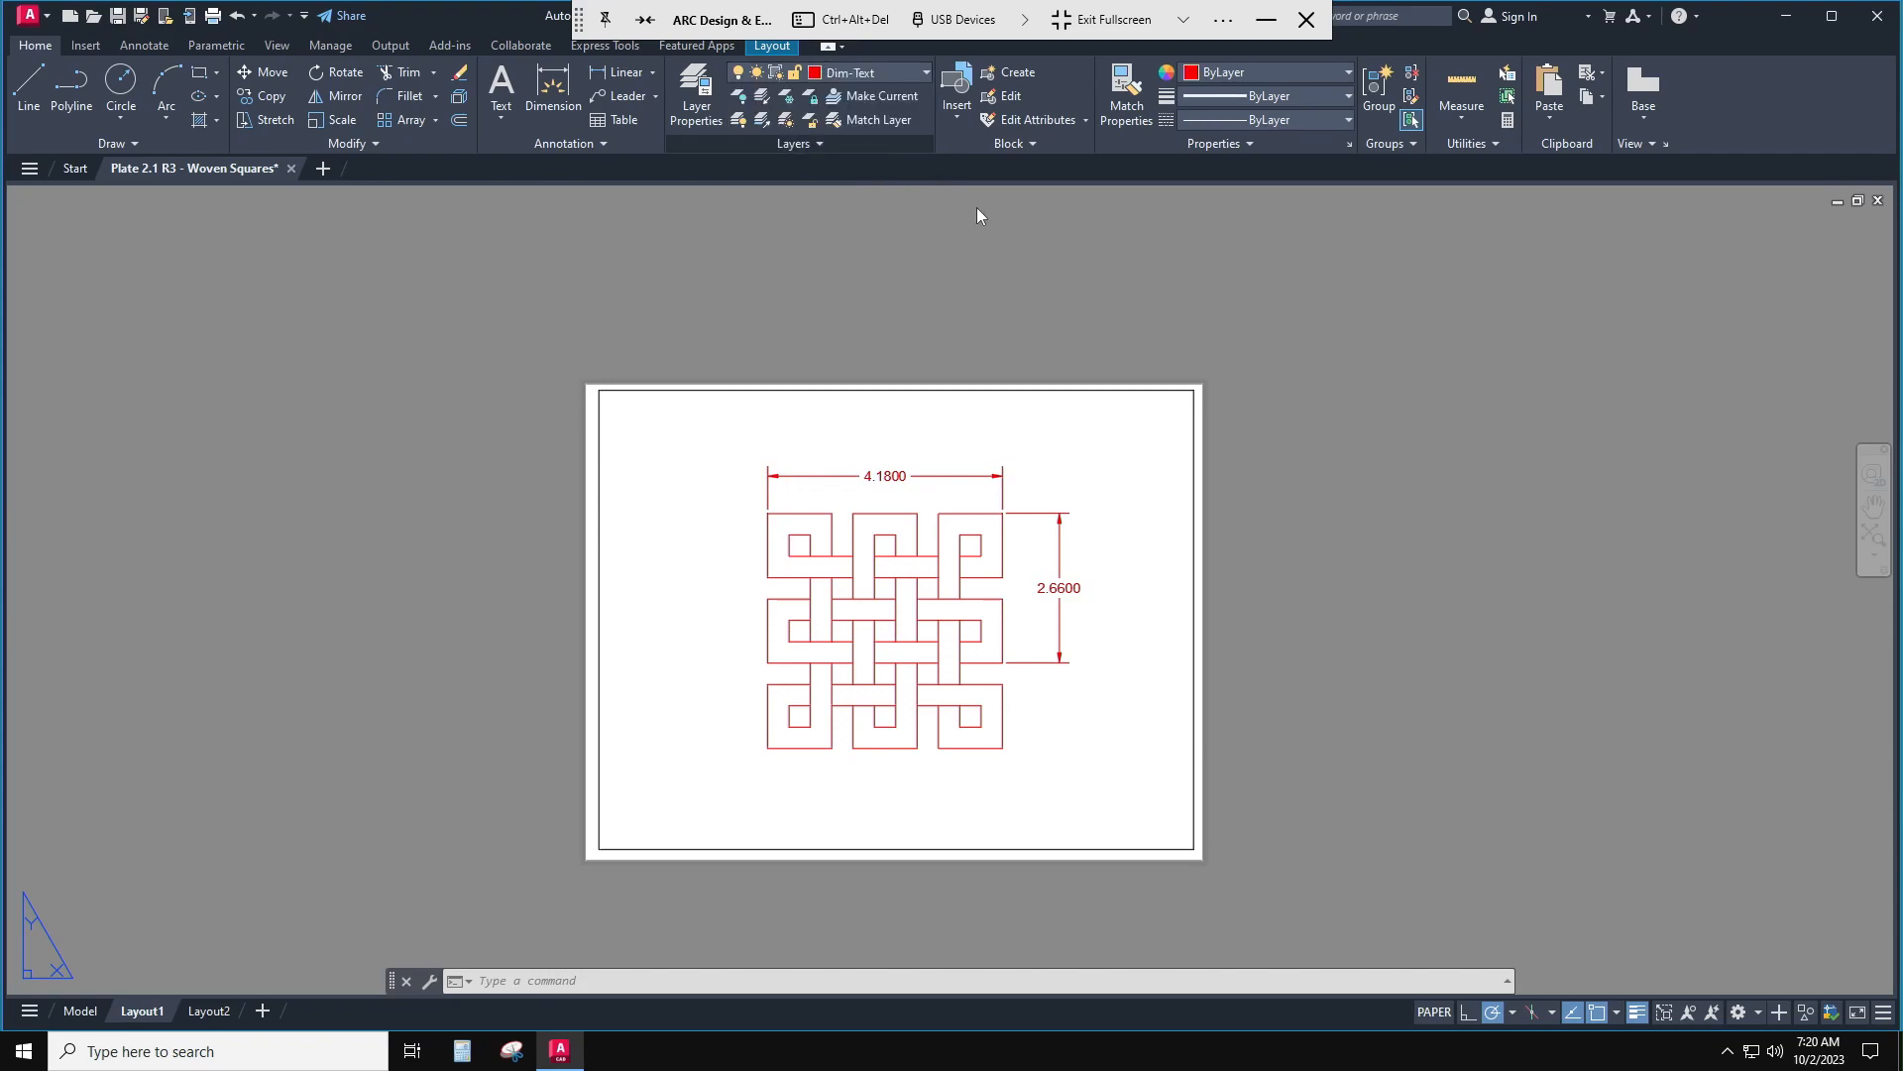
key(Escape)
key(Escape)
key(Escape)
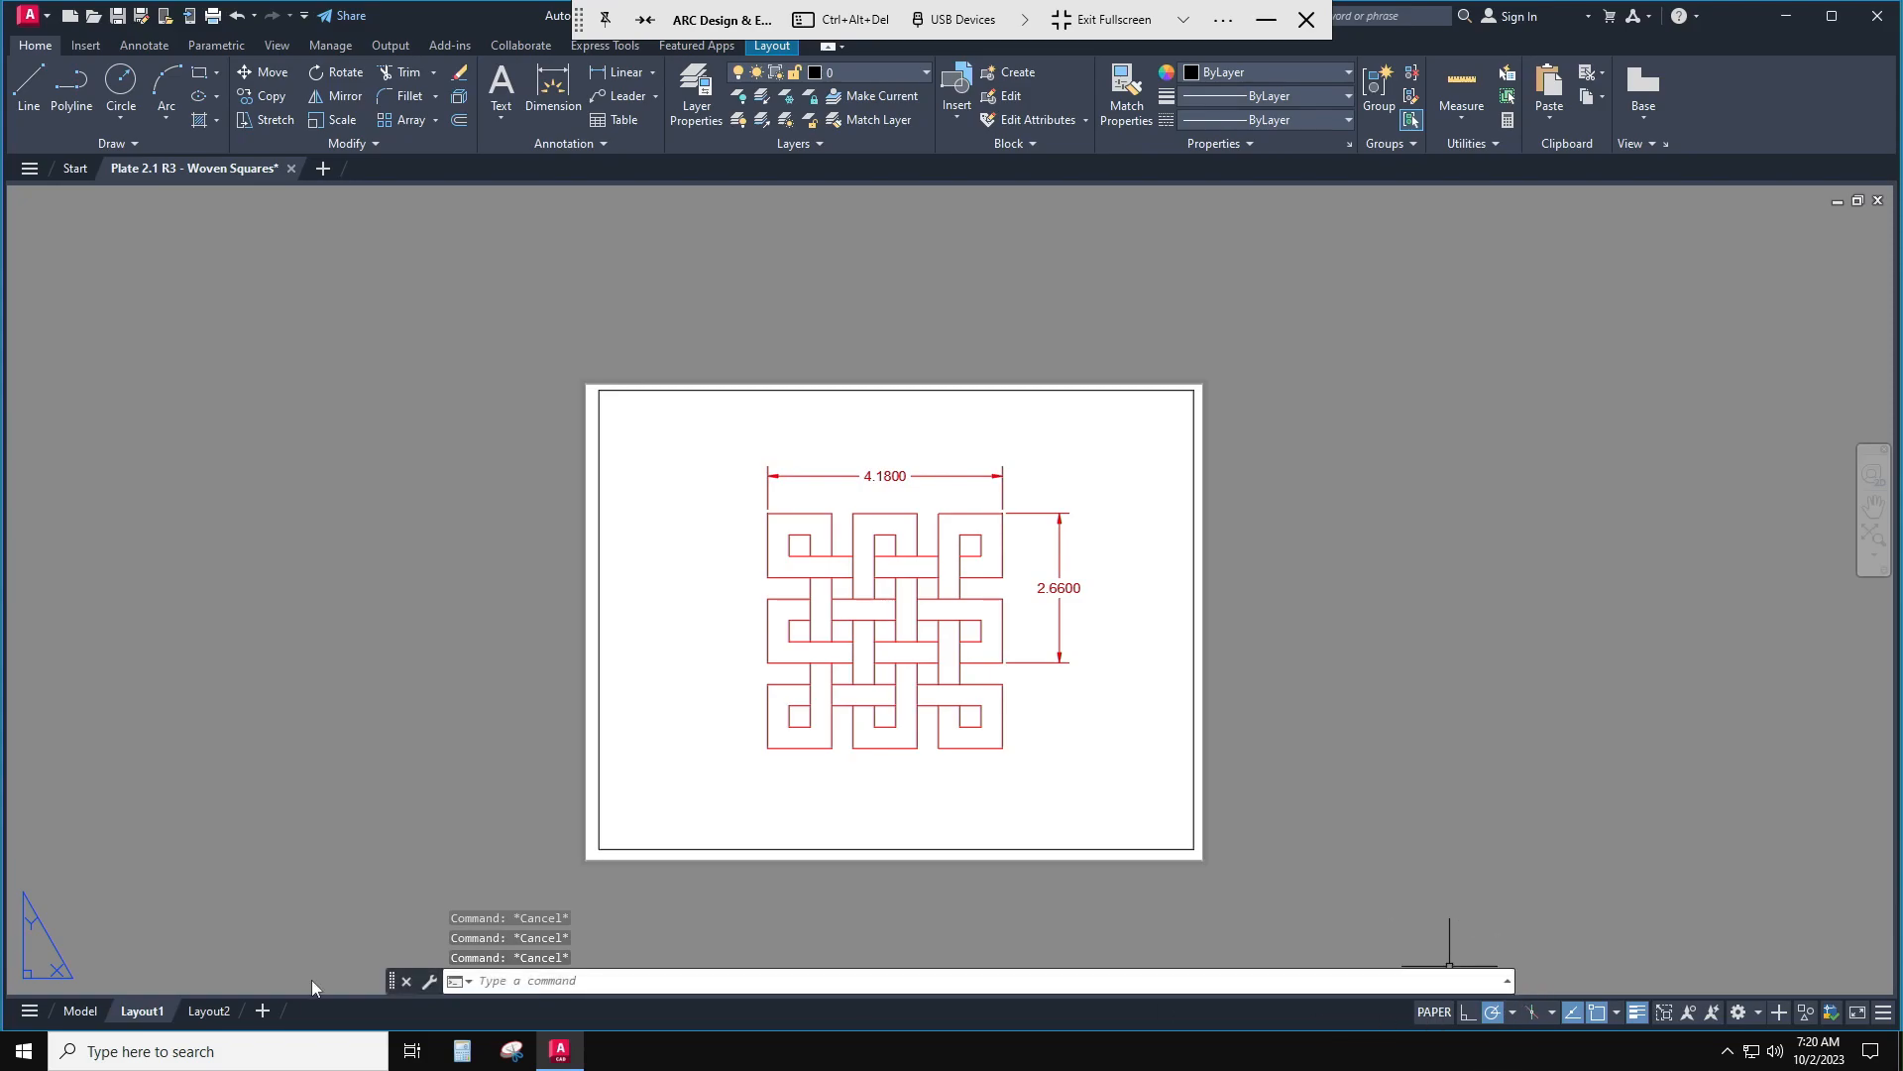
- Switch to model space and assign all the woven squares pattern lines to the Geo layer
mouse_move(80, 1021)
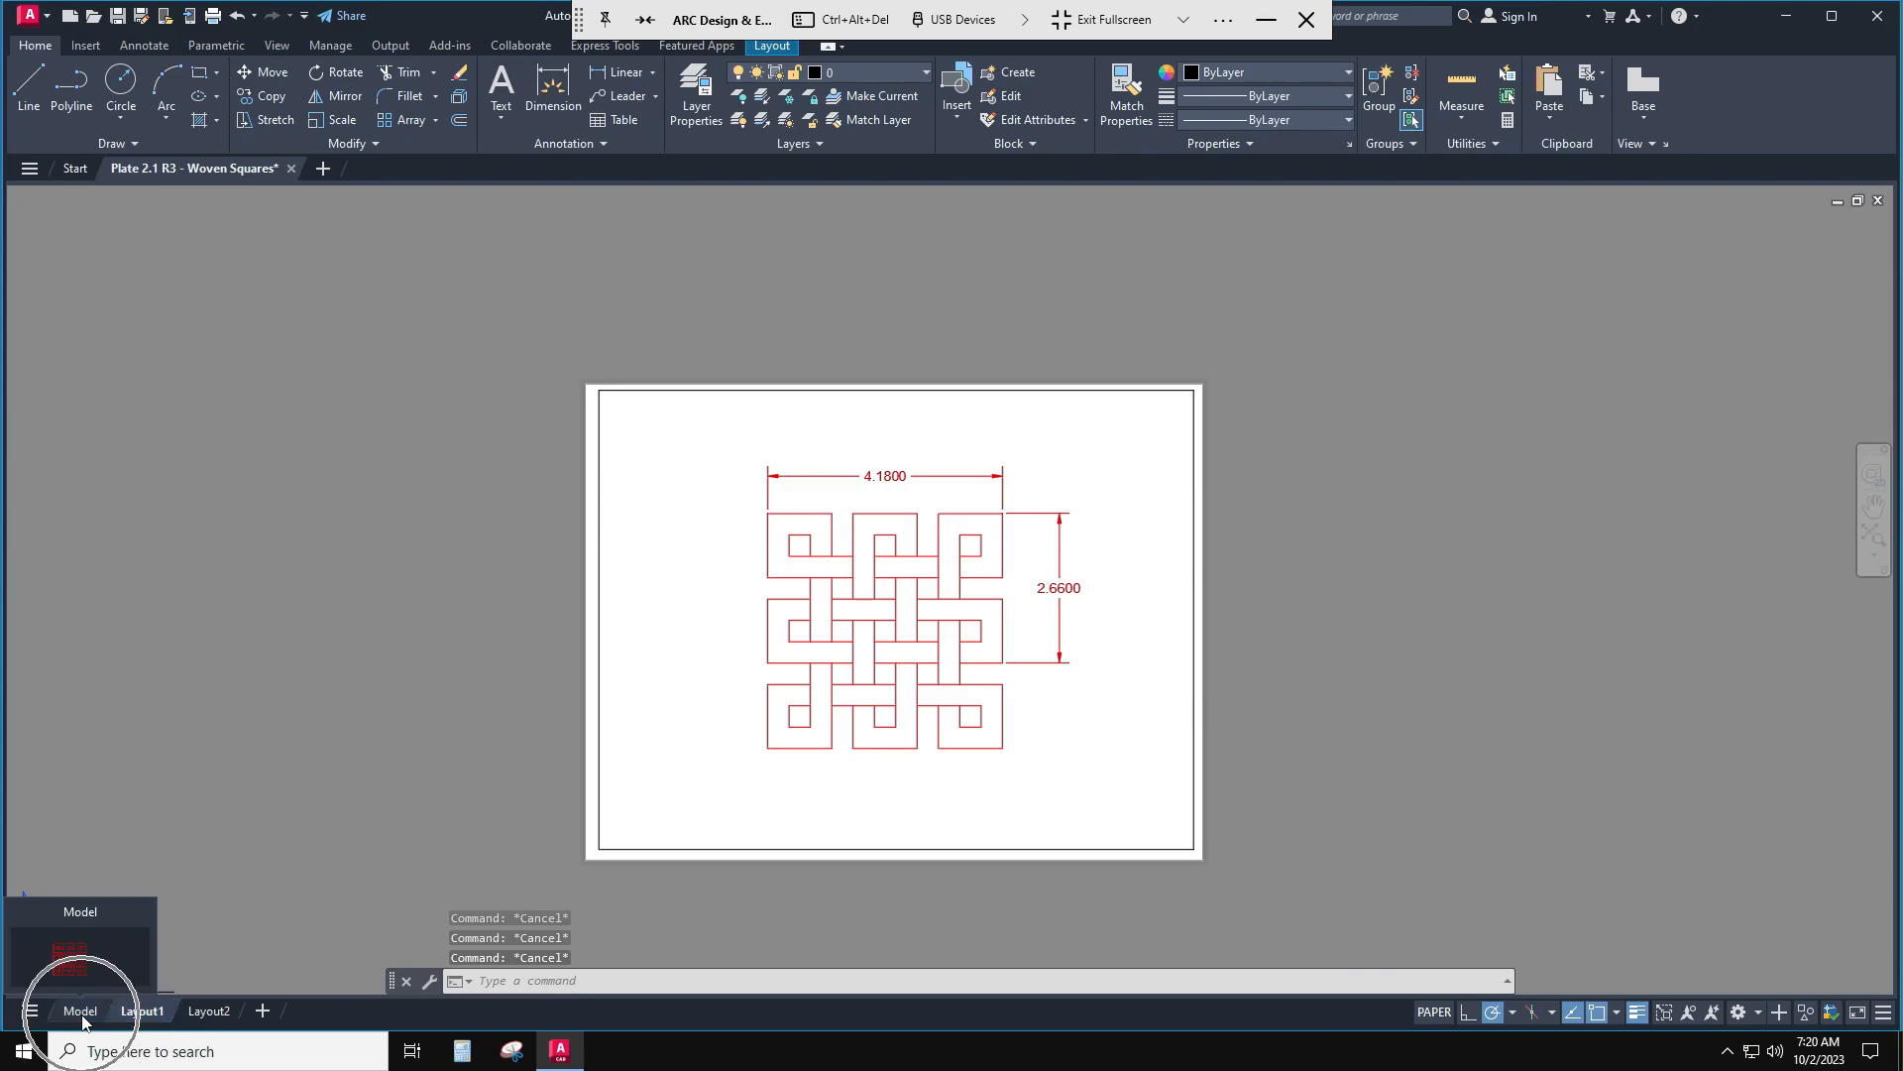
click(82, 1012)
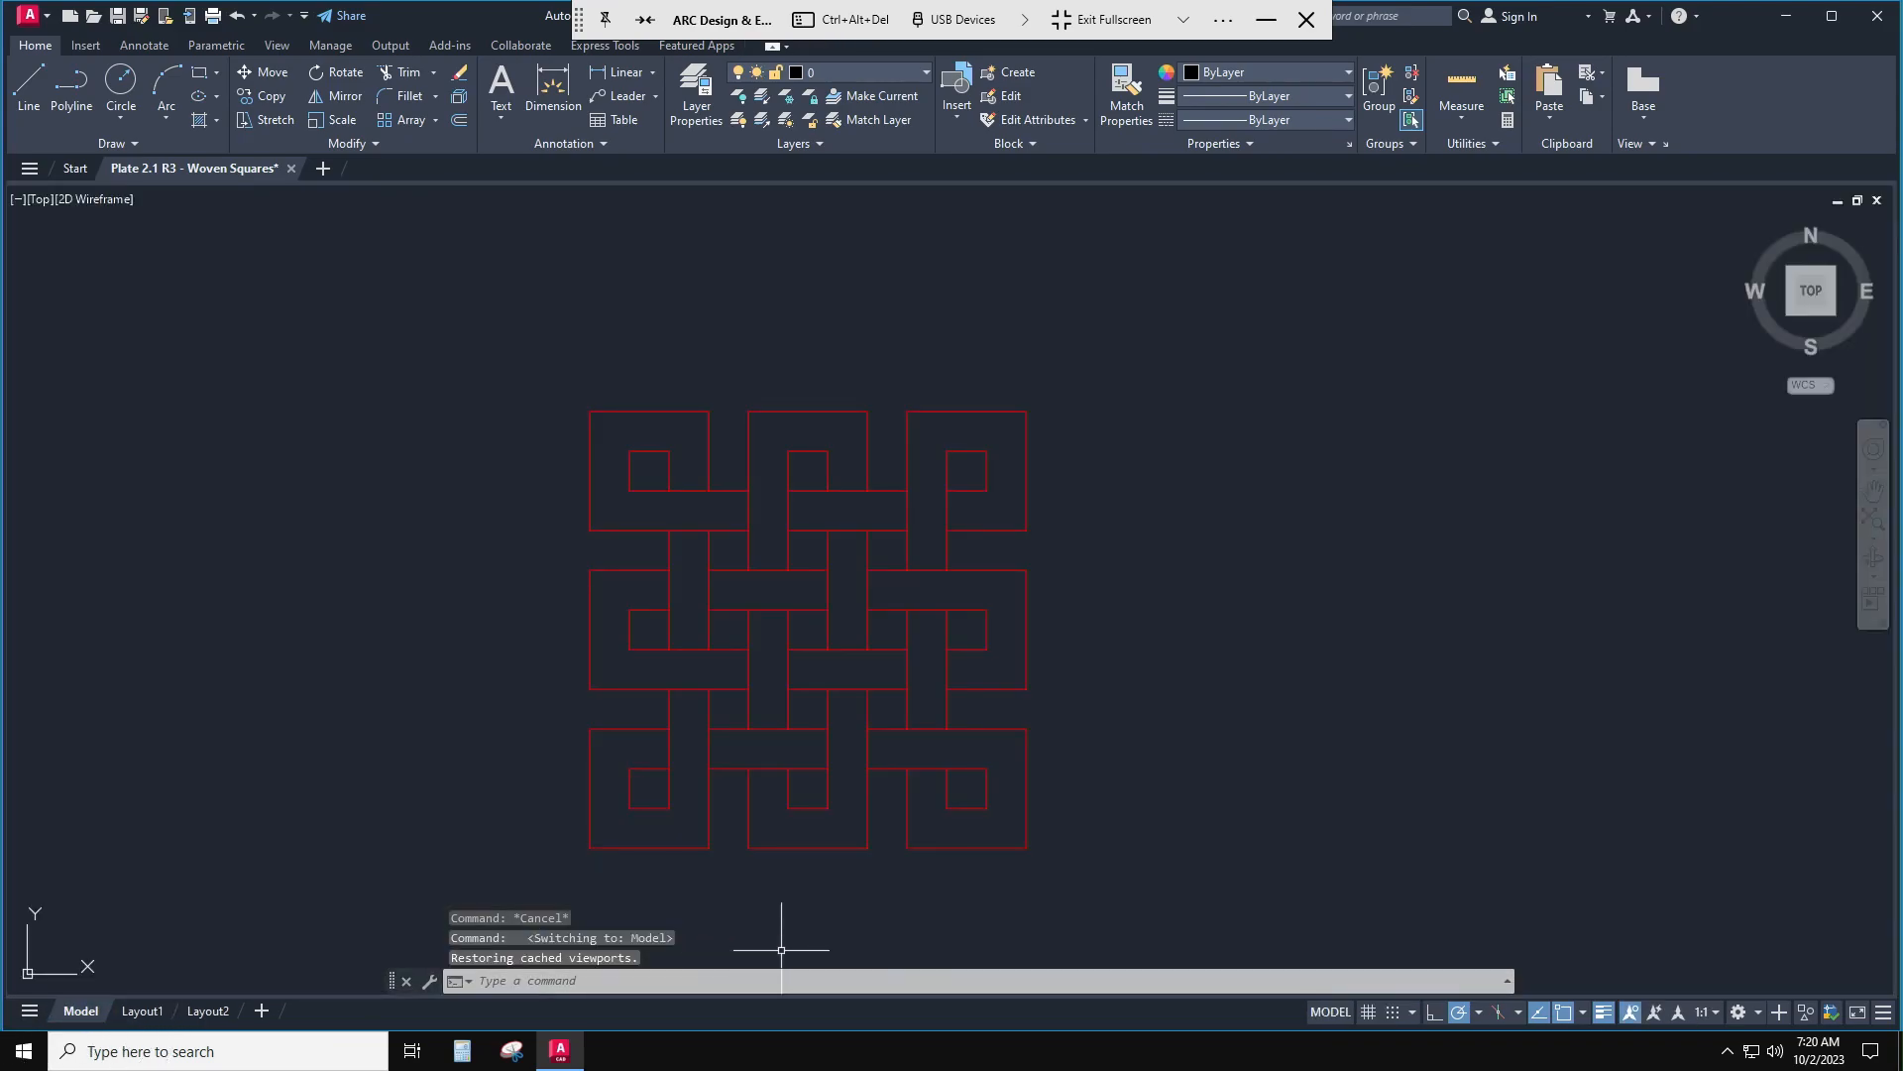
click(1148, 897)
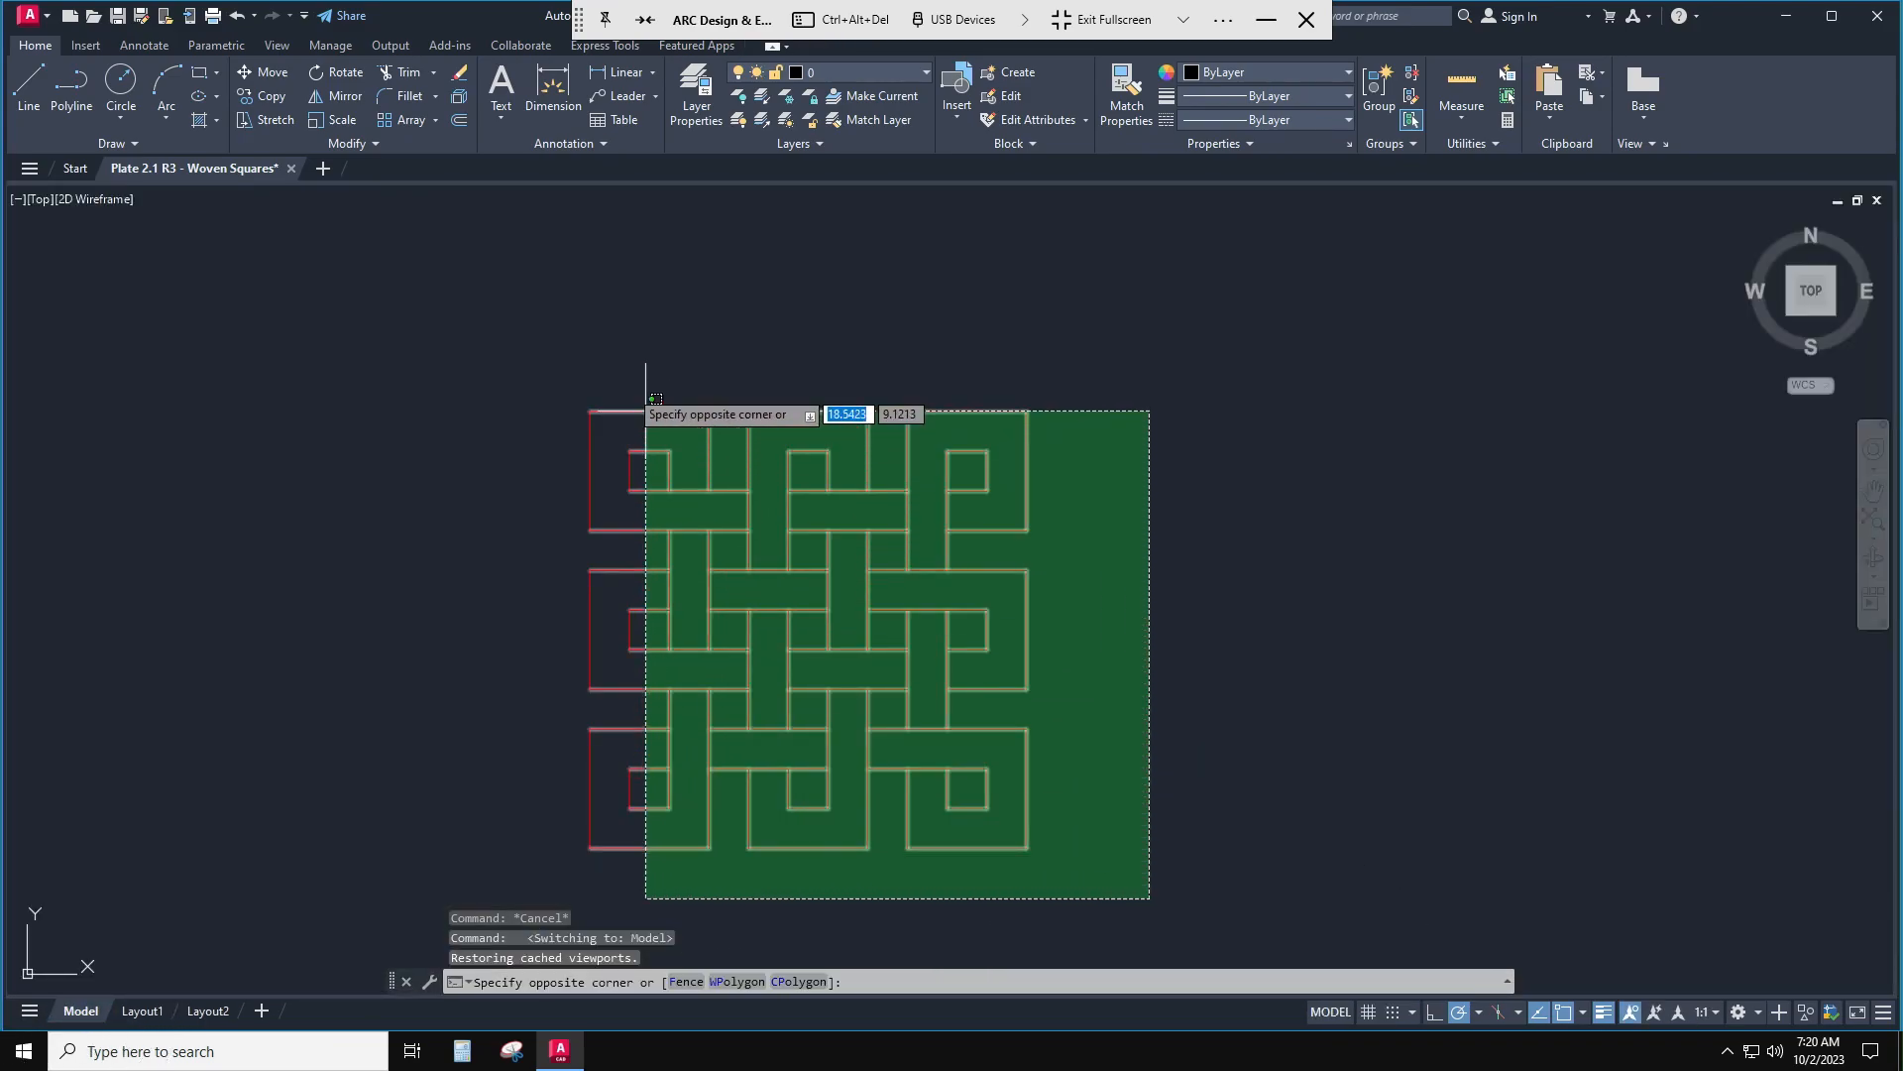
click(516, 307)
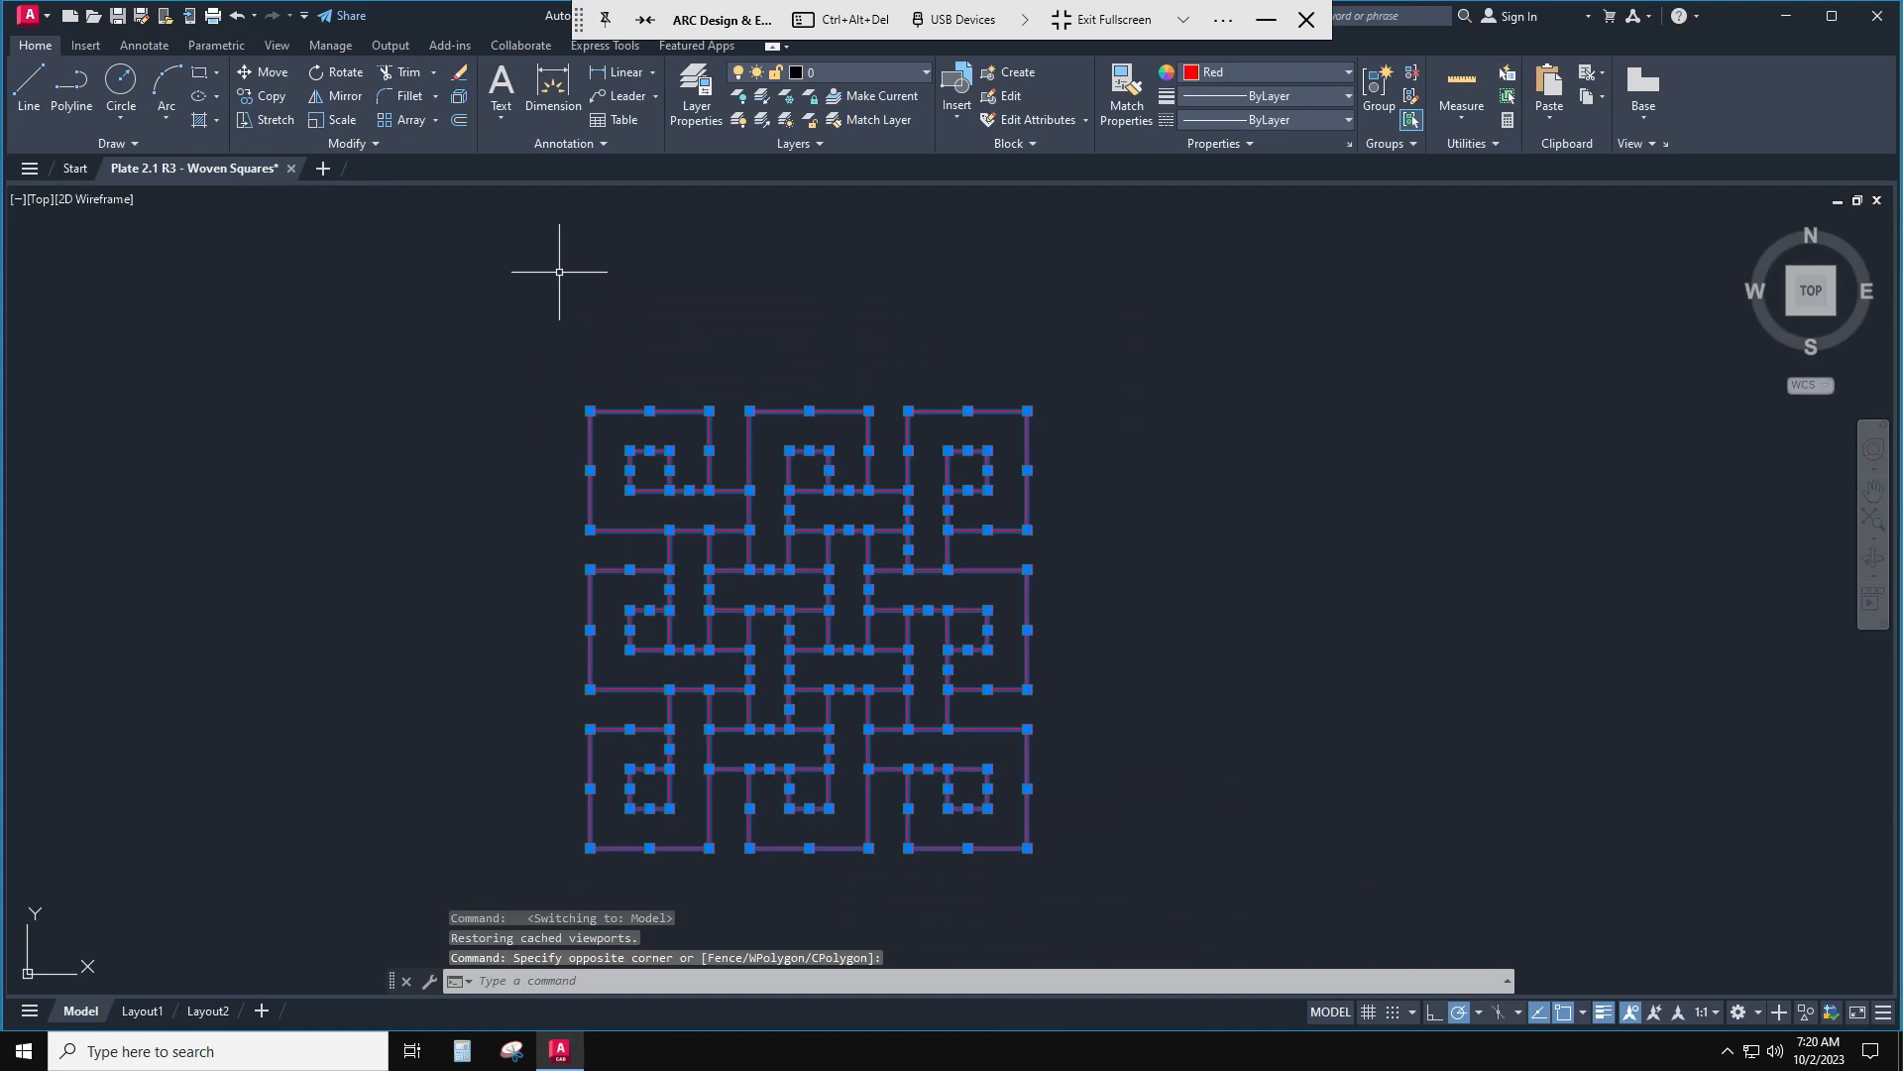
click(851, 74)
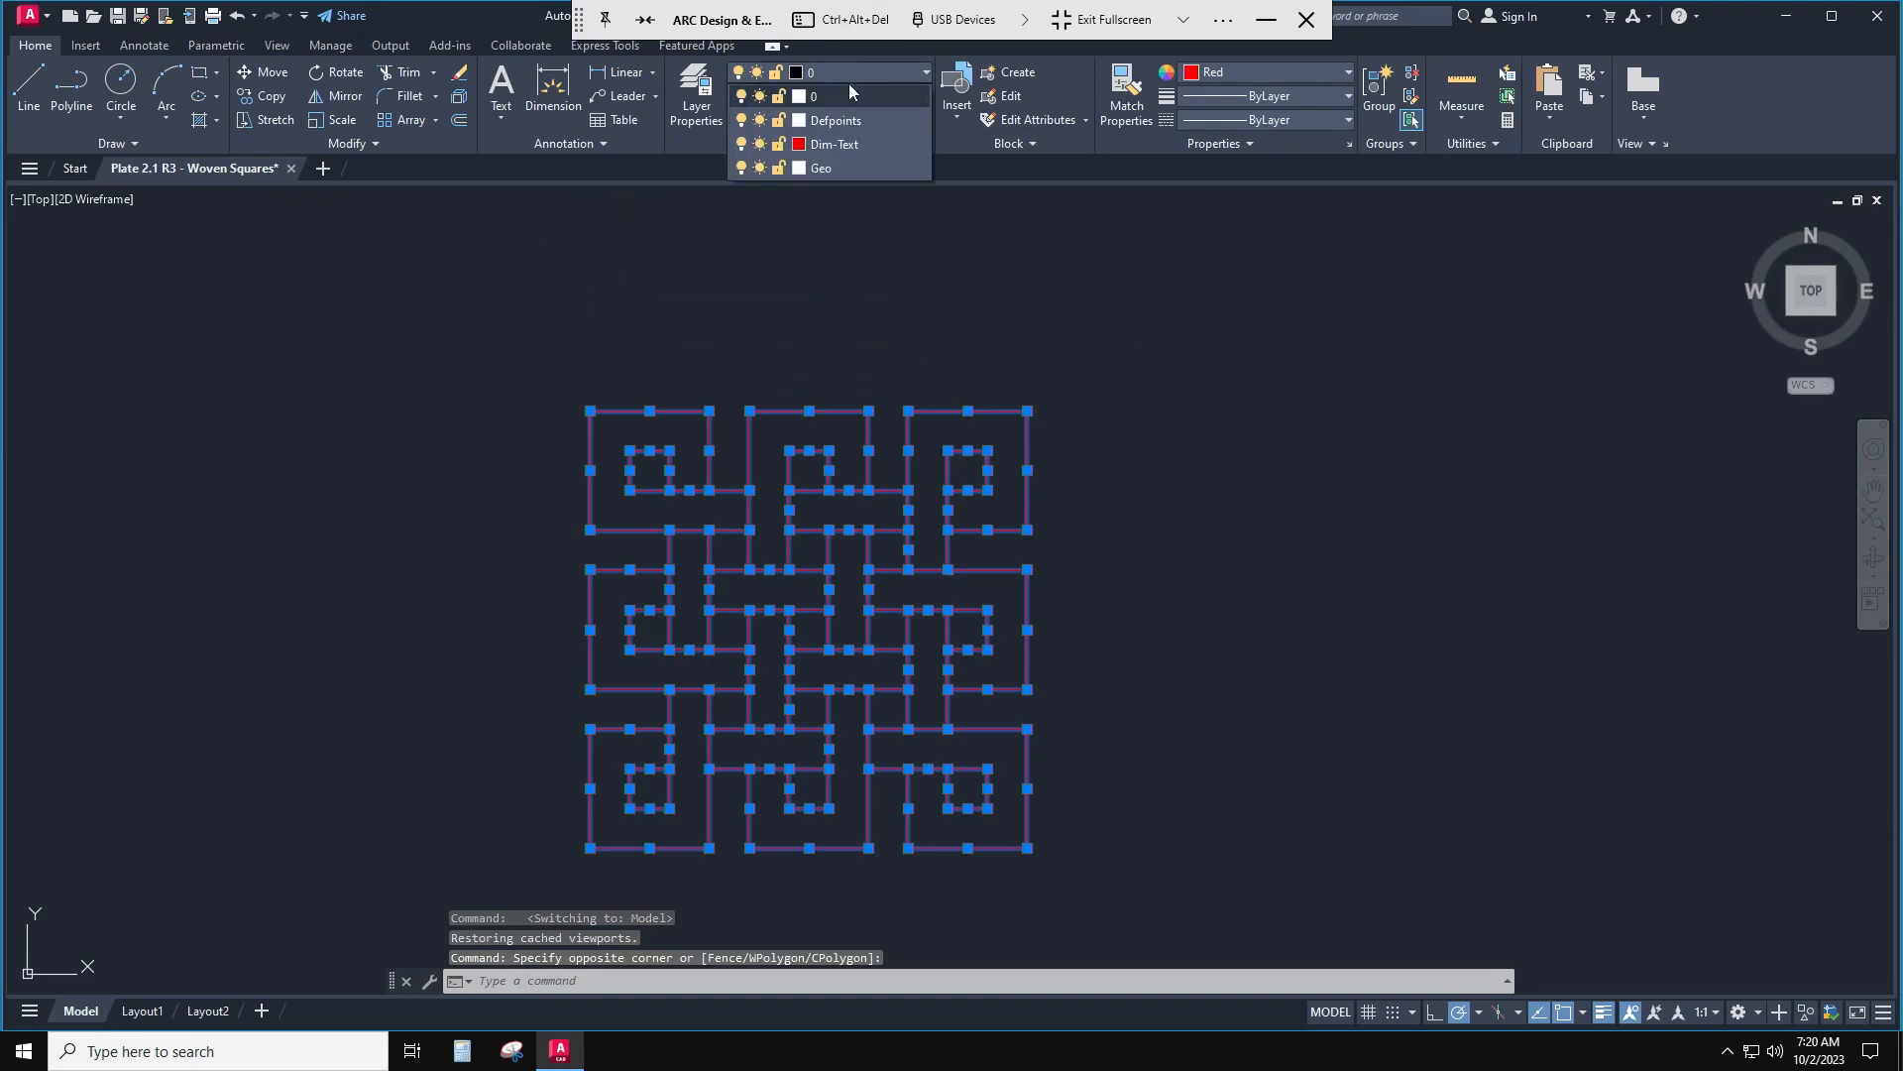
click(837, 168)
click(1223, 592)
key(Escape)
key(Escape)
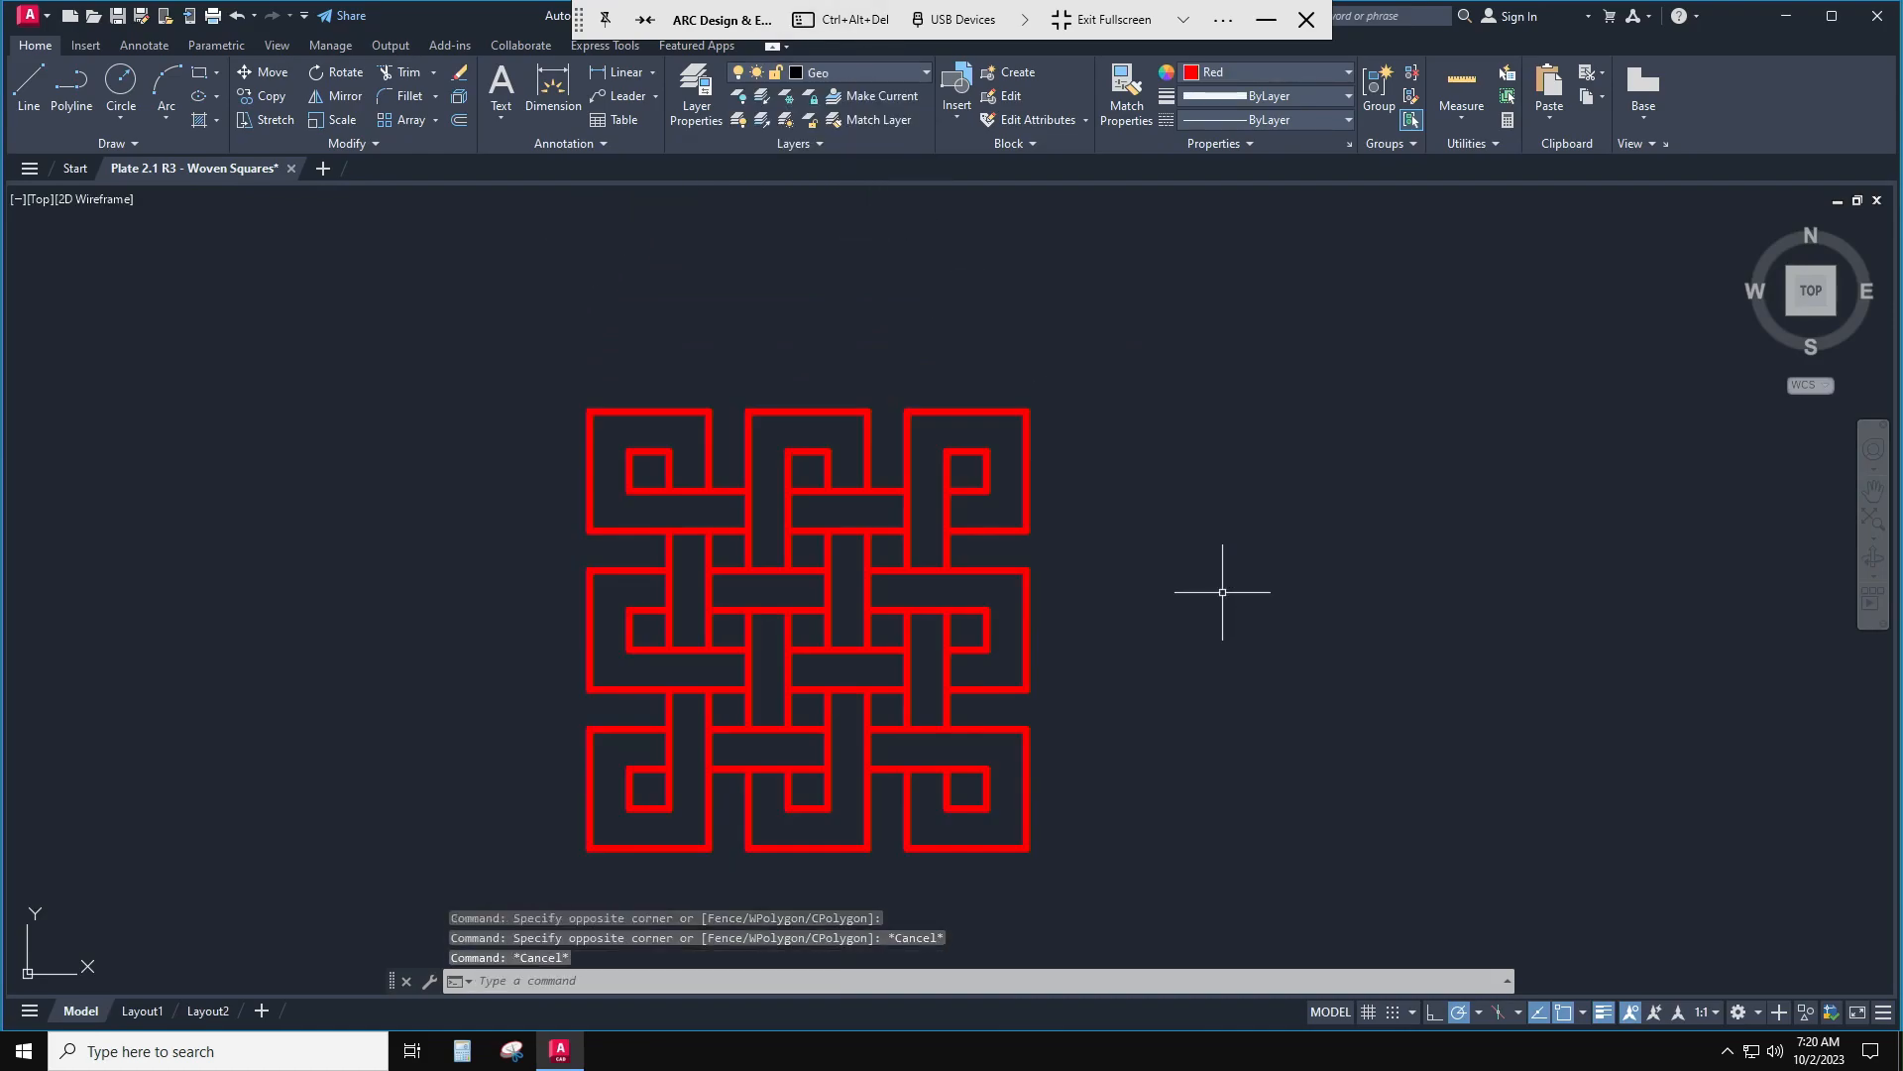
key(Escape)
key(Escape)
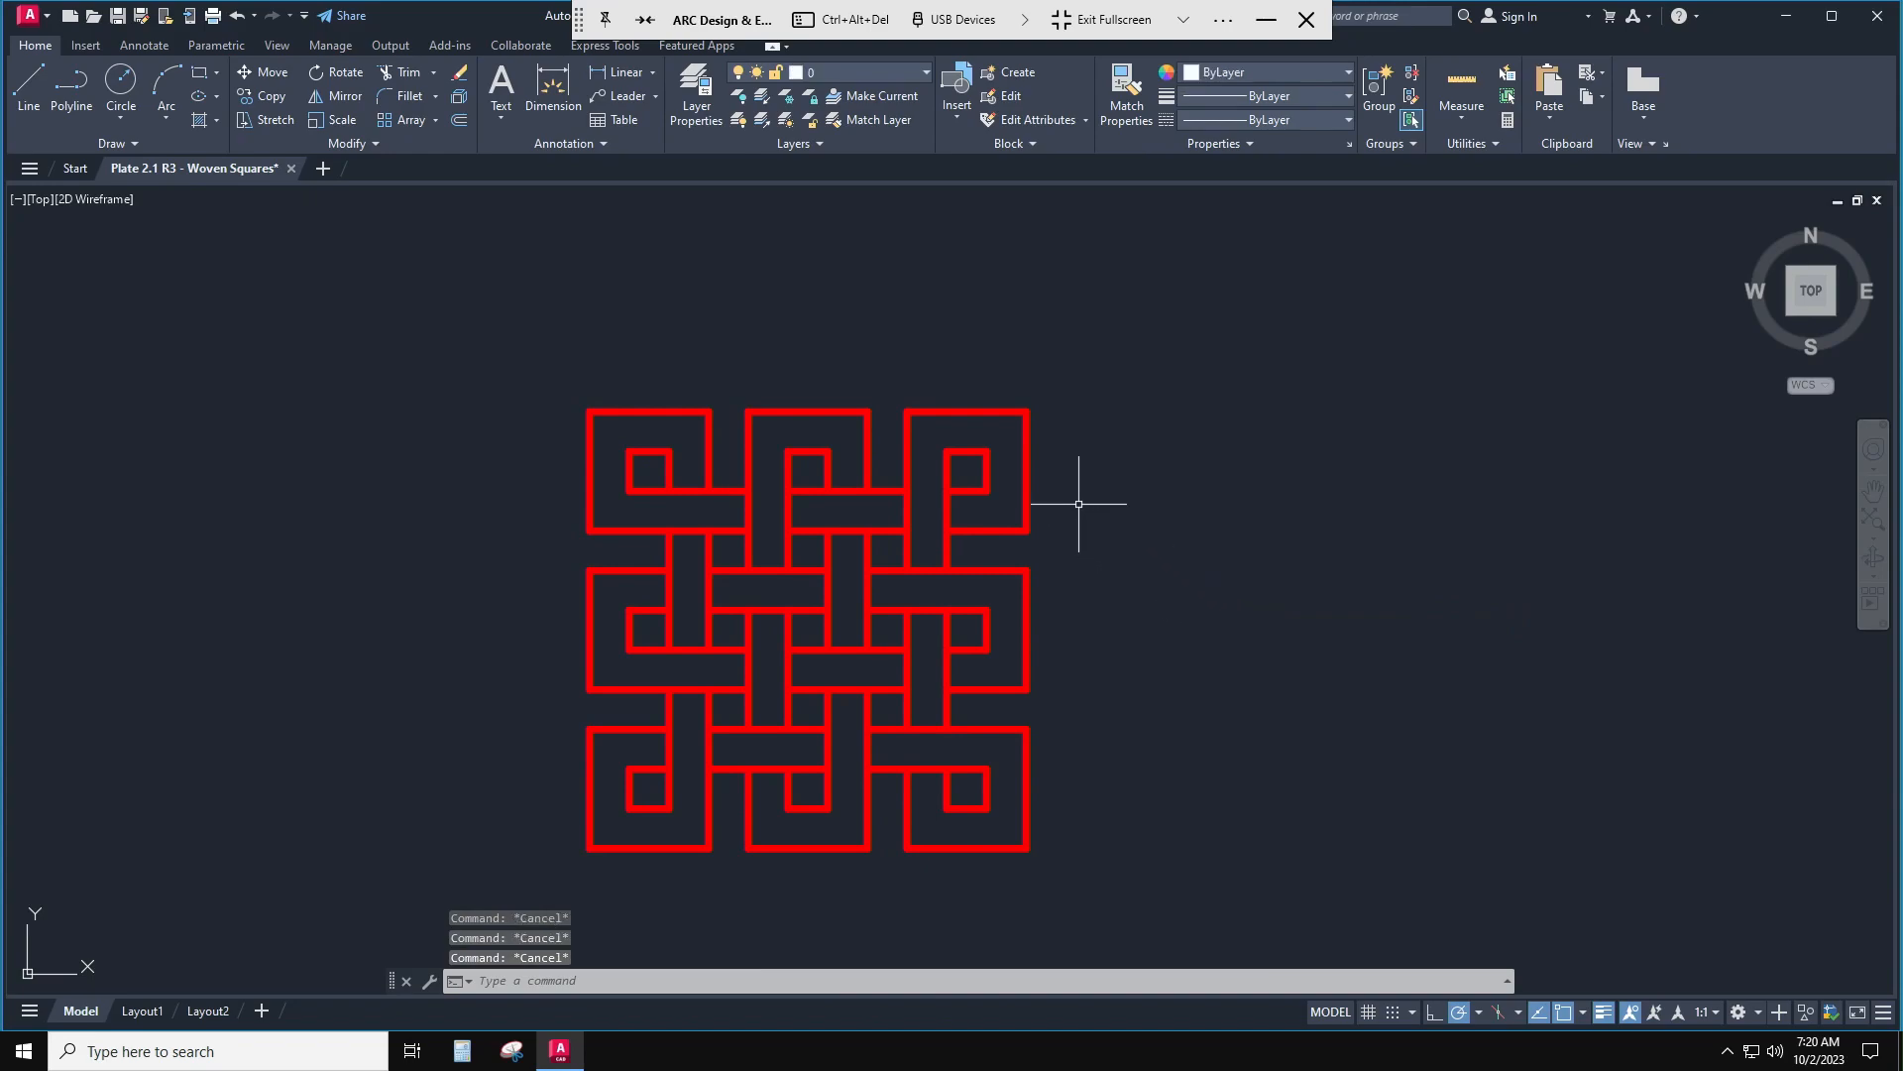
- Check the layer and color of the lower-right square's outer vertical edge, and try the Explode command
click(862, 76)
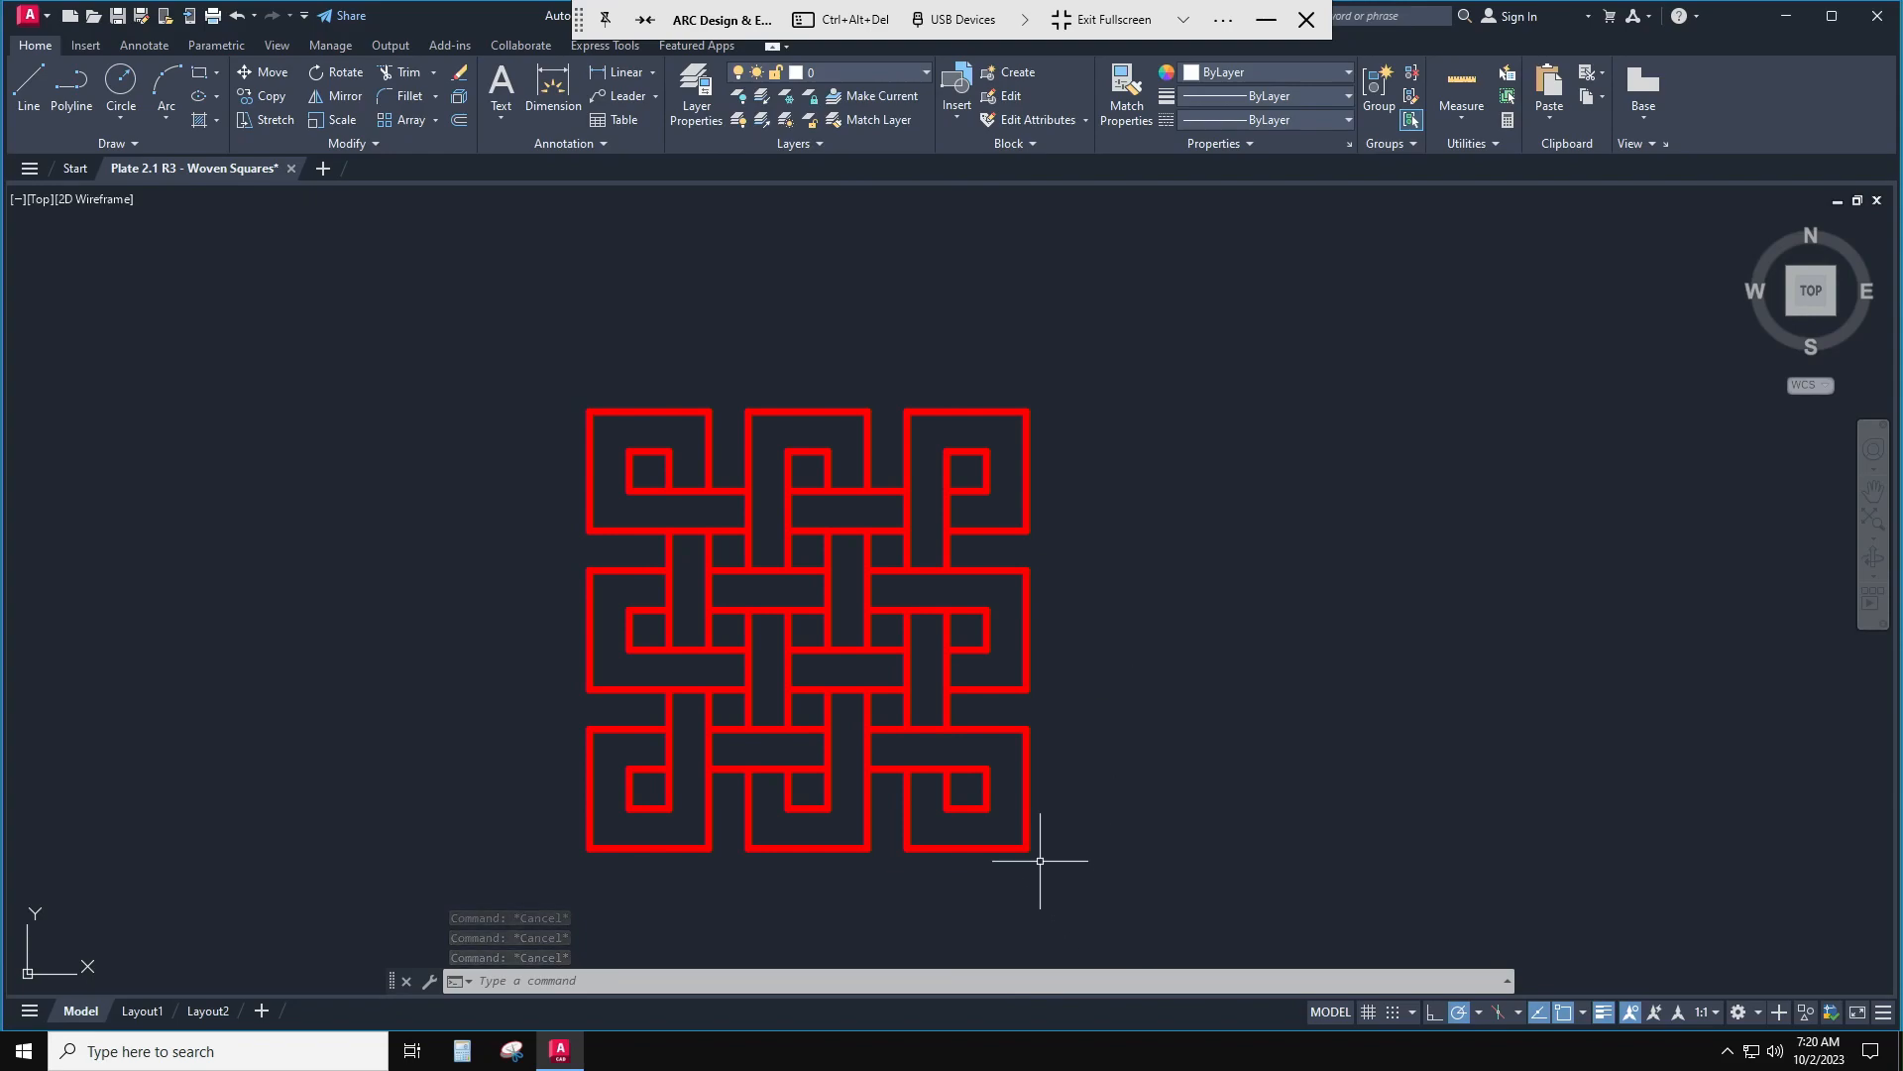
click(1027, 817)
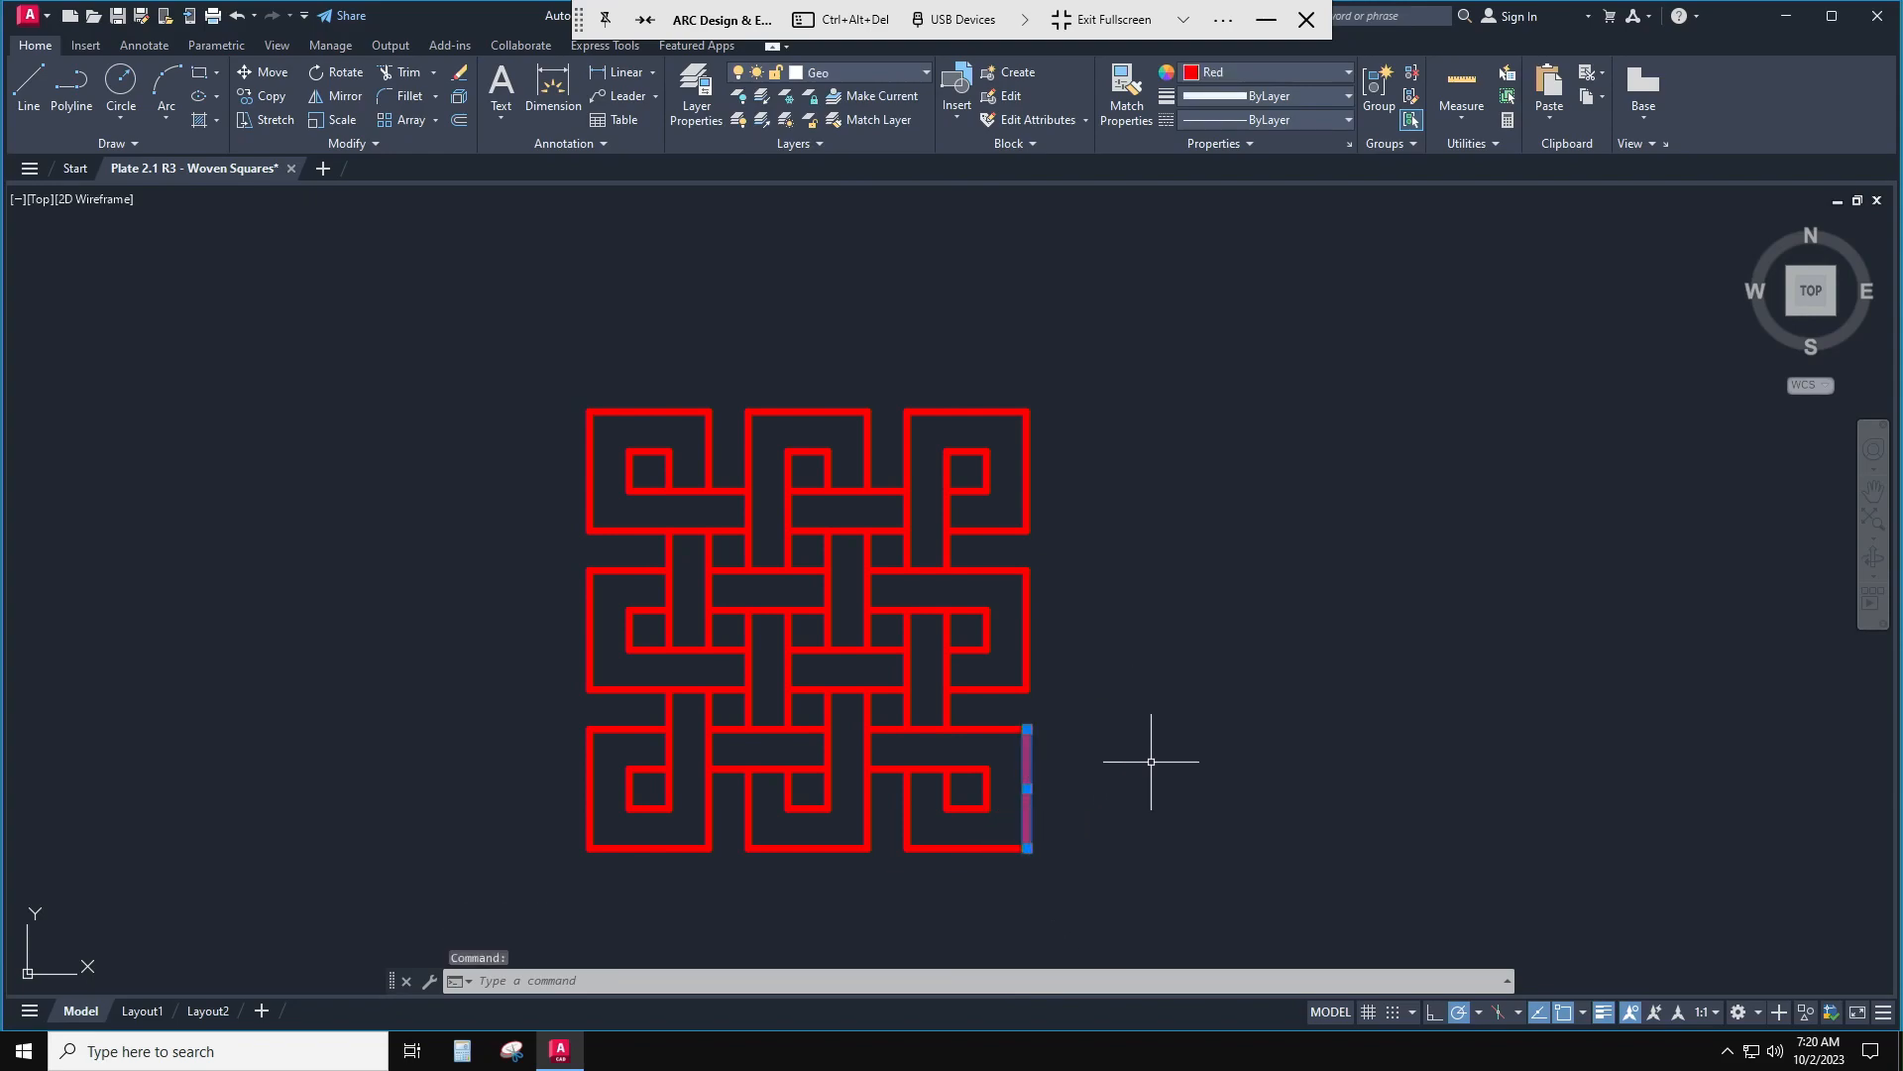
key(Escape)
key(Escape)
key(Escape)
text(explode)
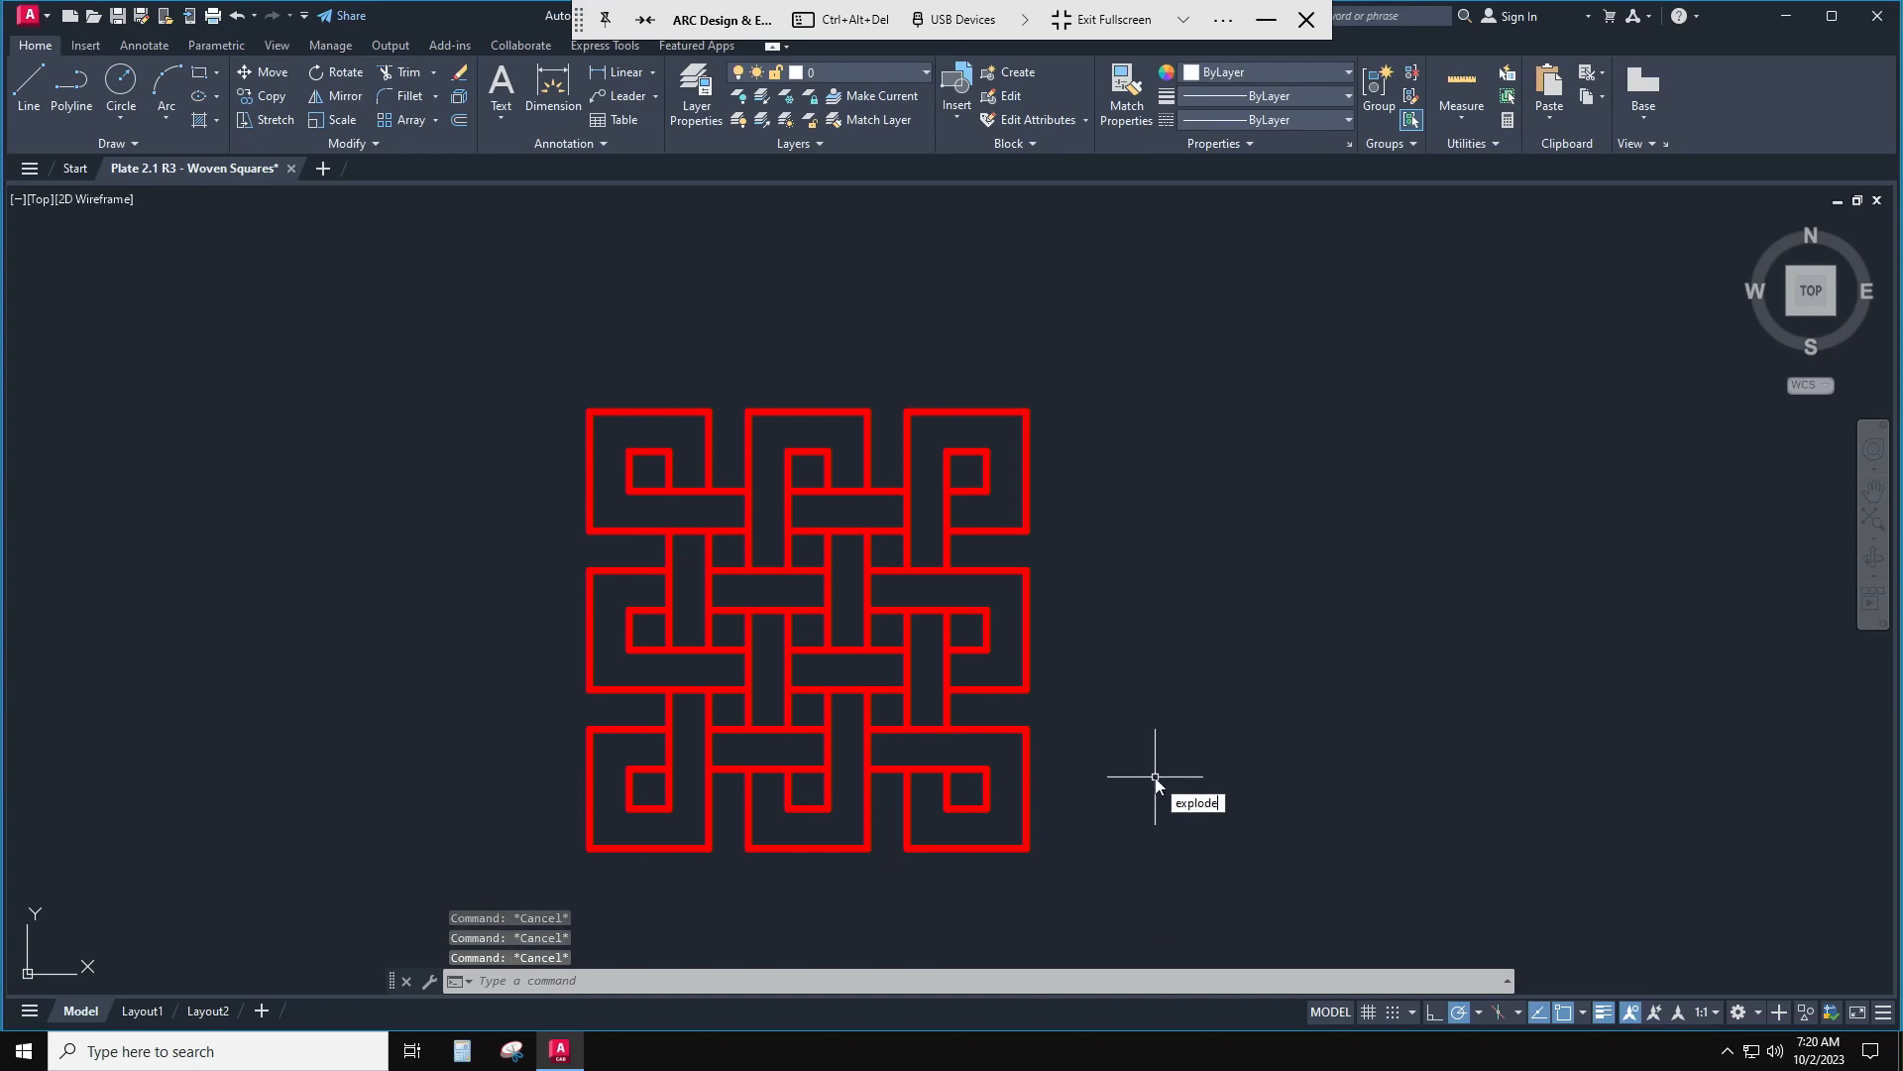
key(Return)
- Set the color of all the pattern lines to ByLayer in their properties and close the Properties palette
click(1143, 897)
click(526, 400)
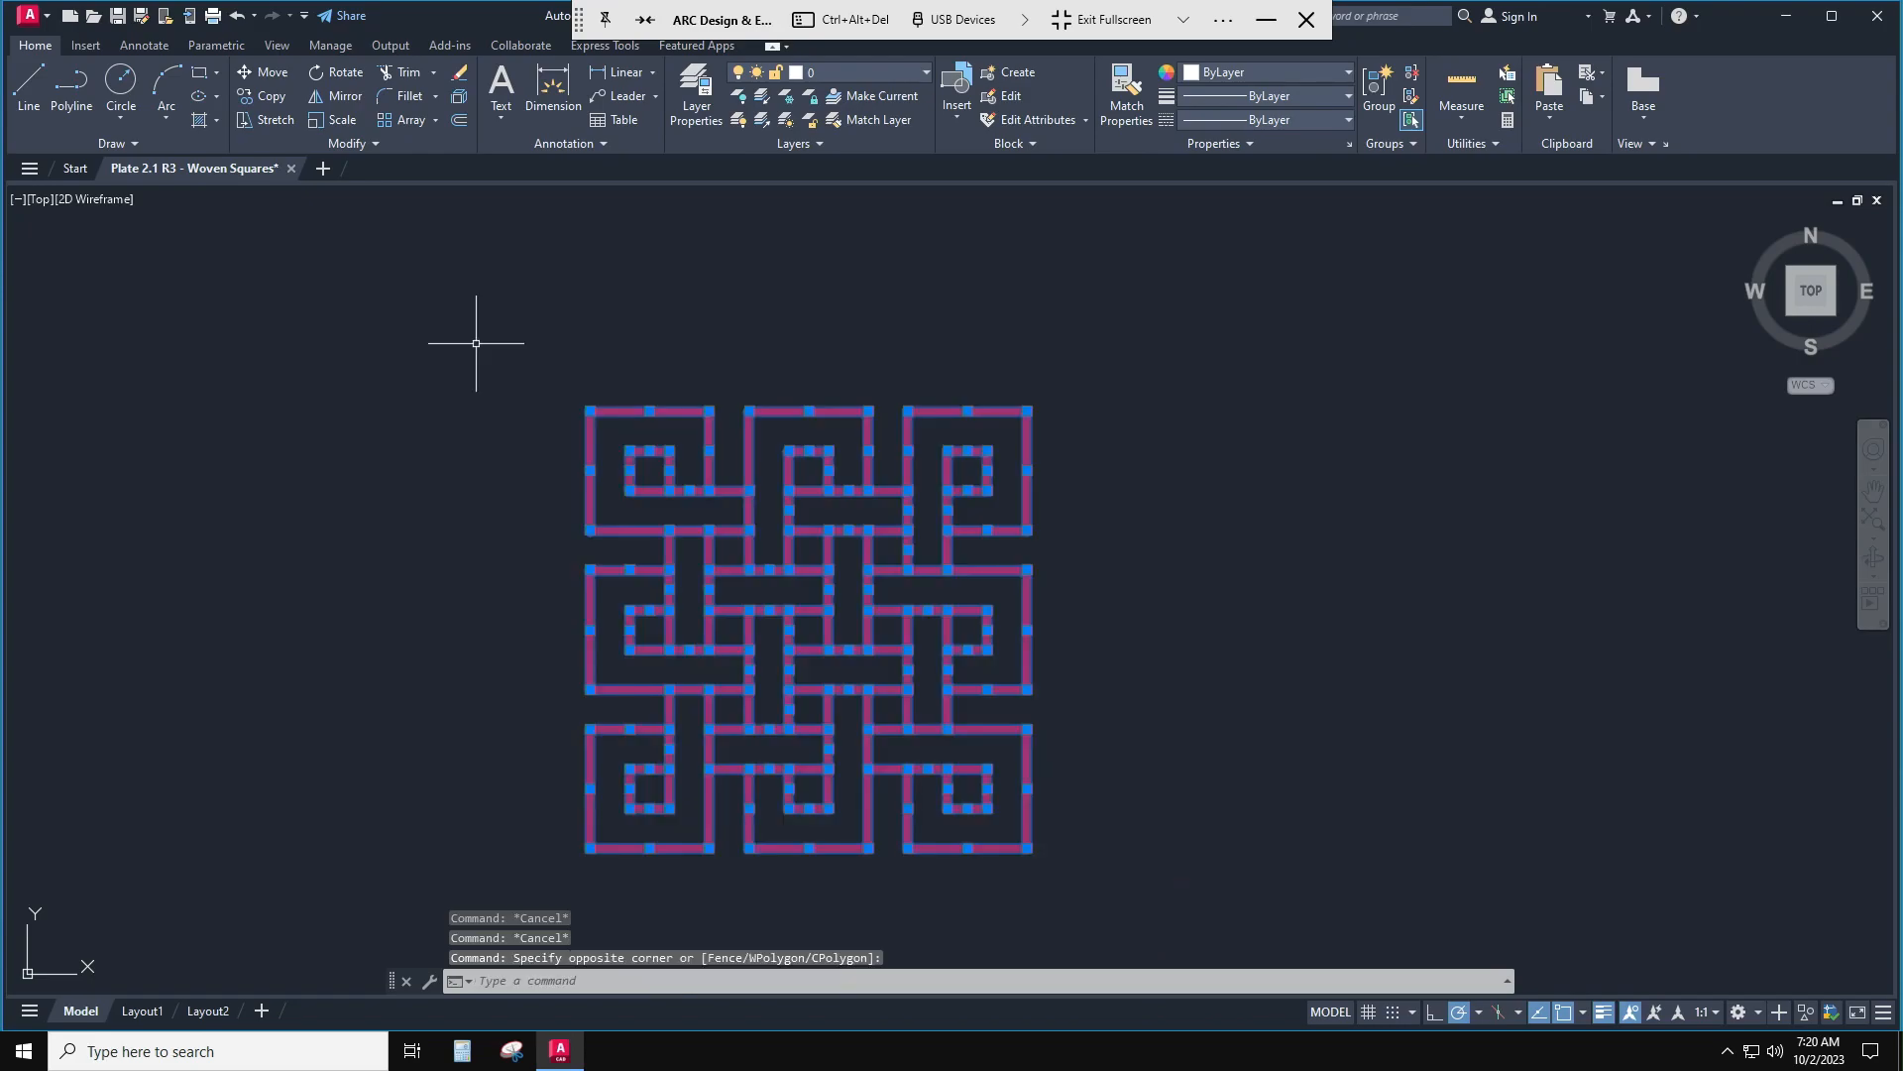
right_click(511, 406)
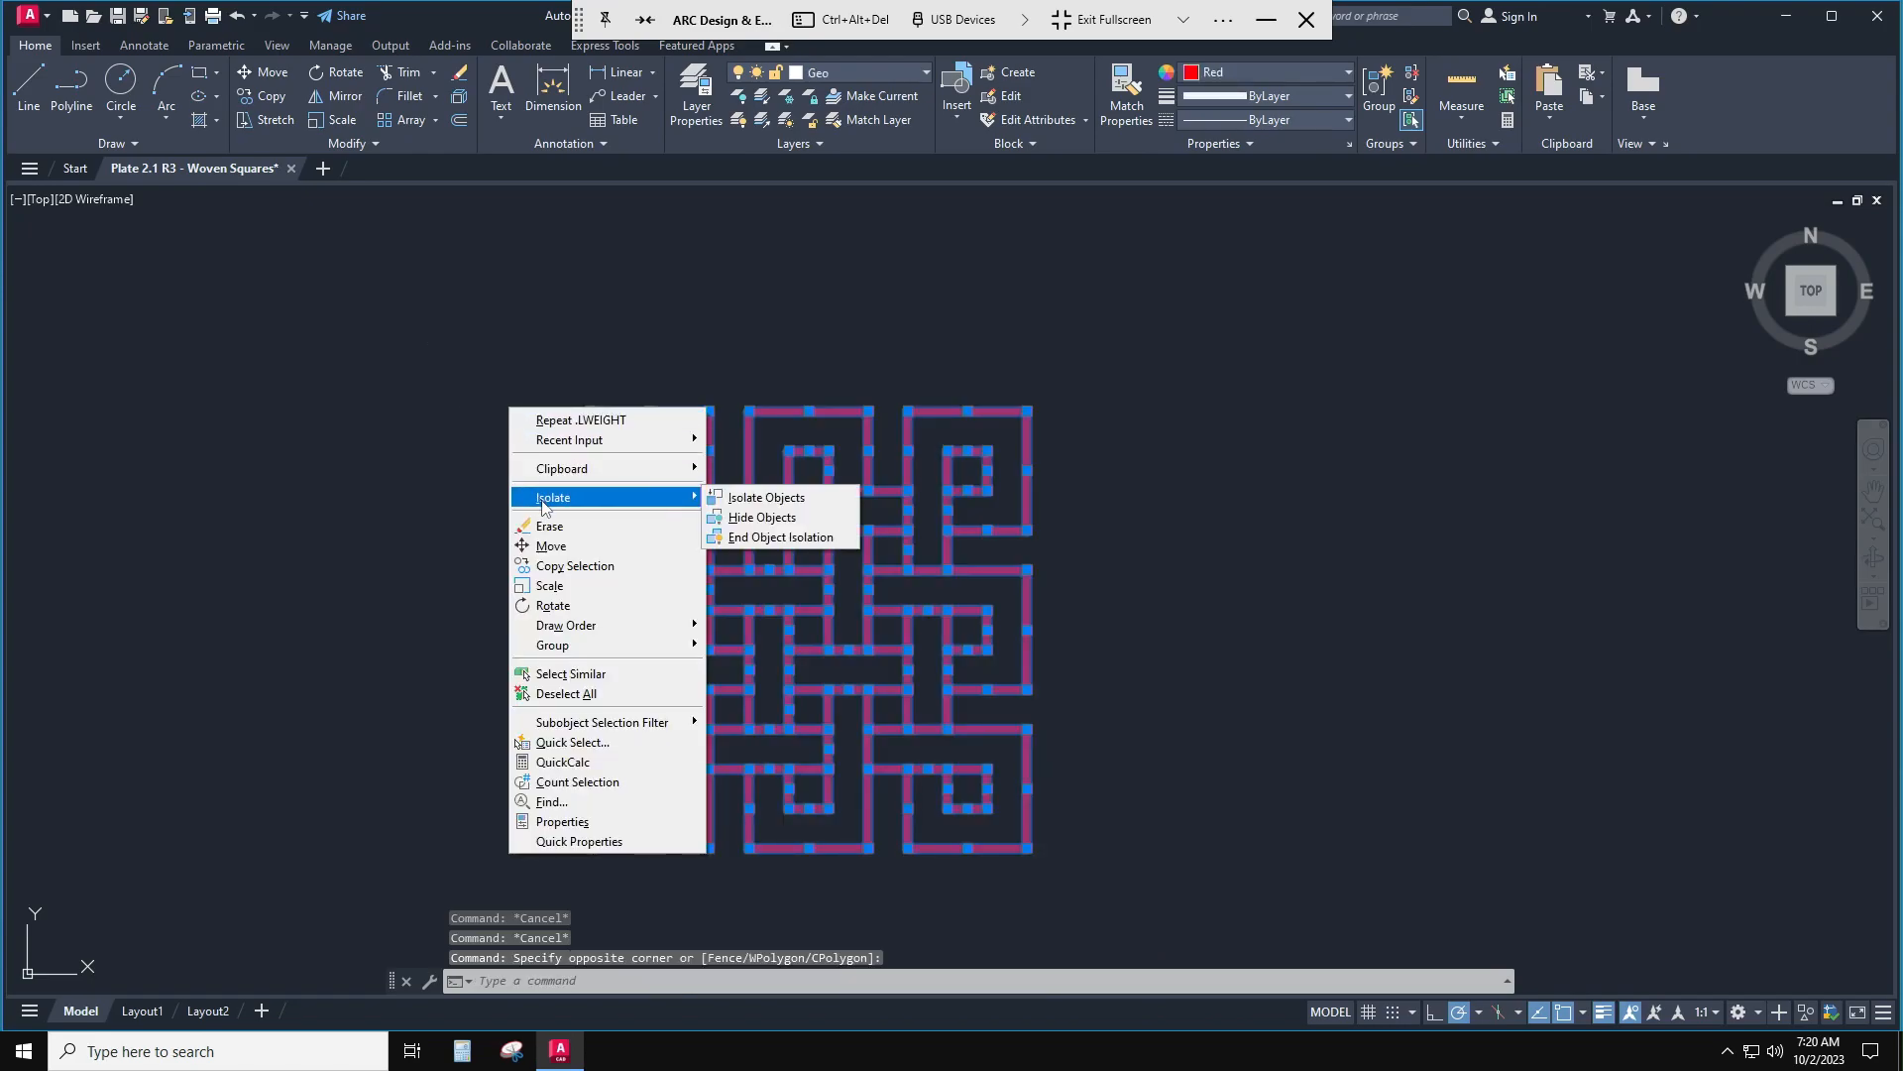
click(562, 821)
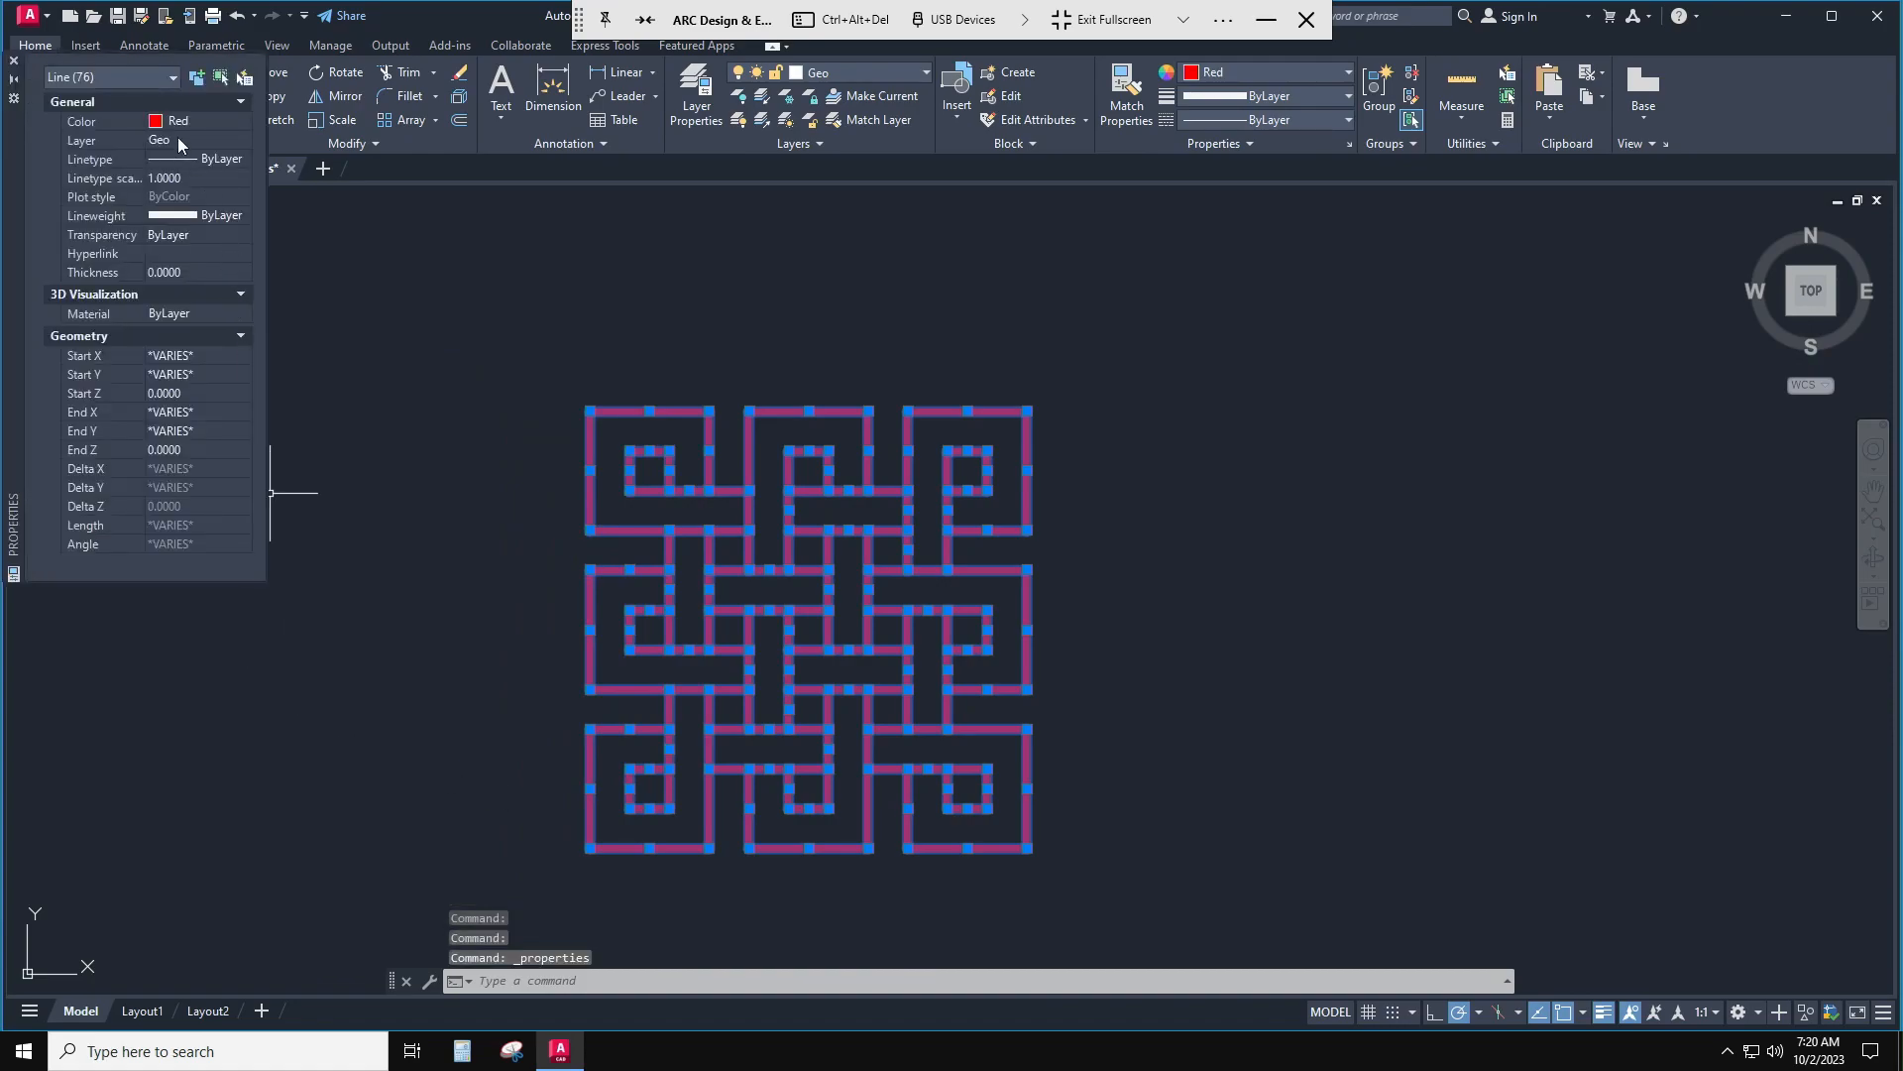
click(218, 122)
click(240, 121)
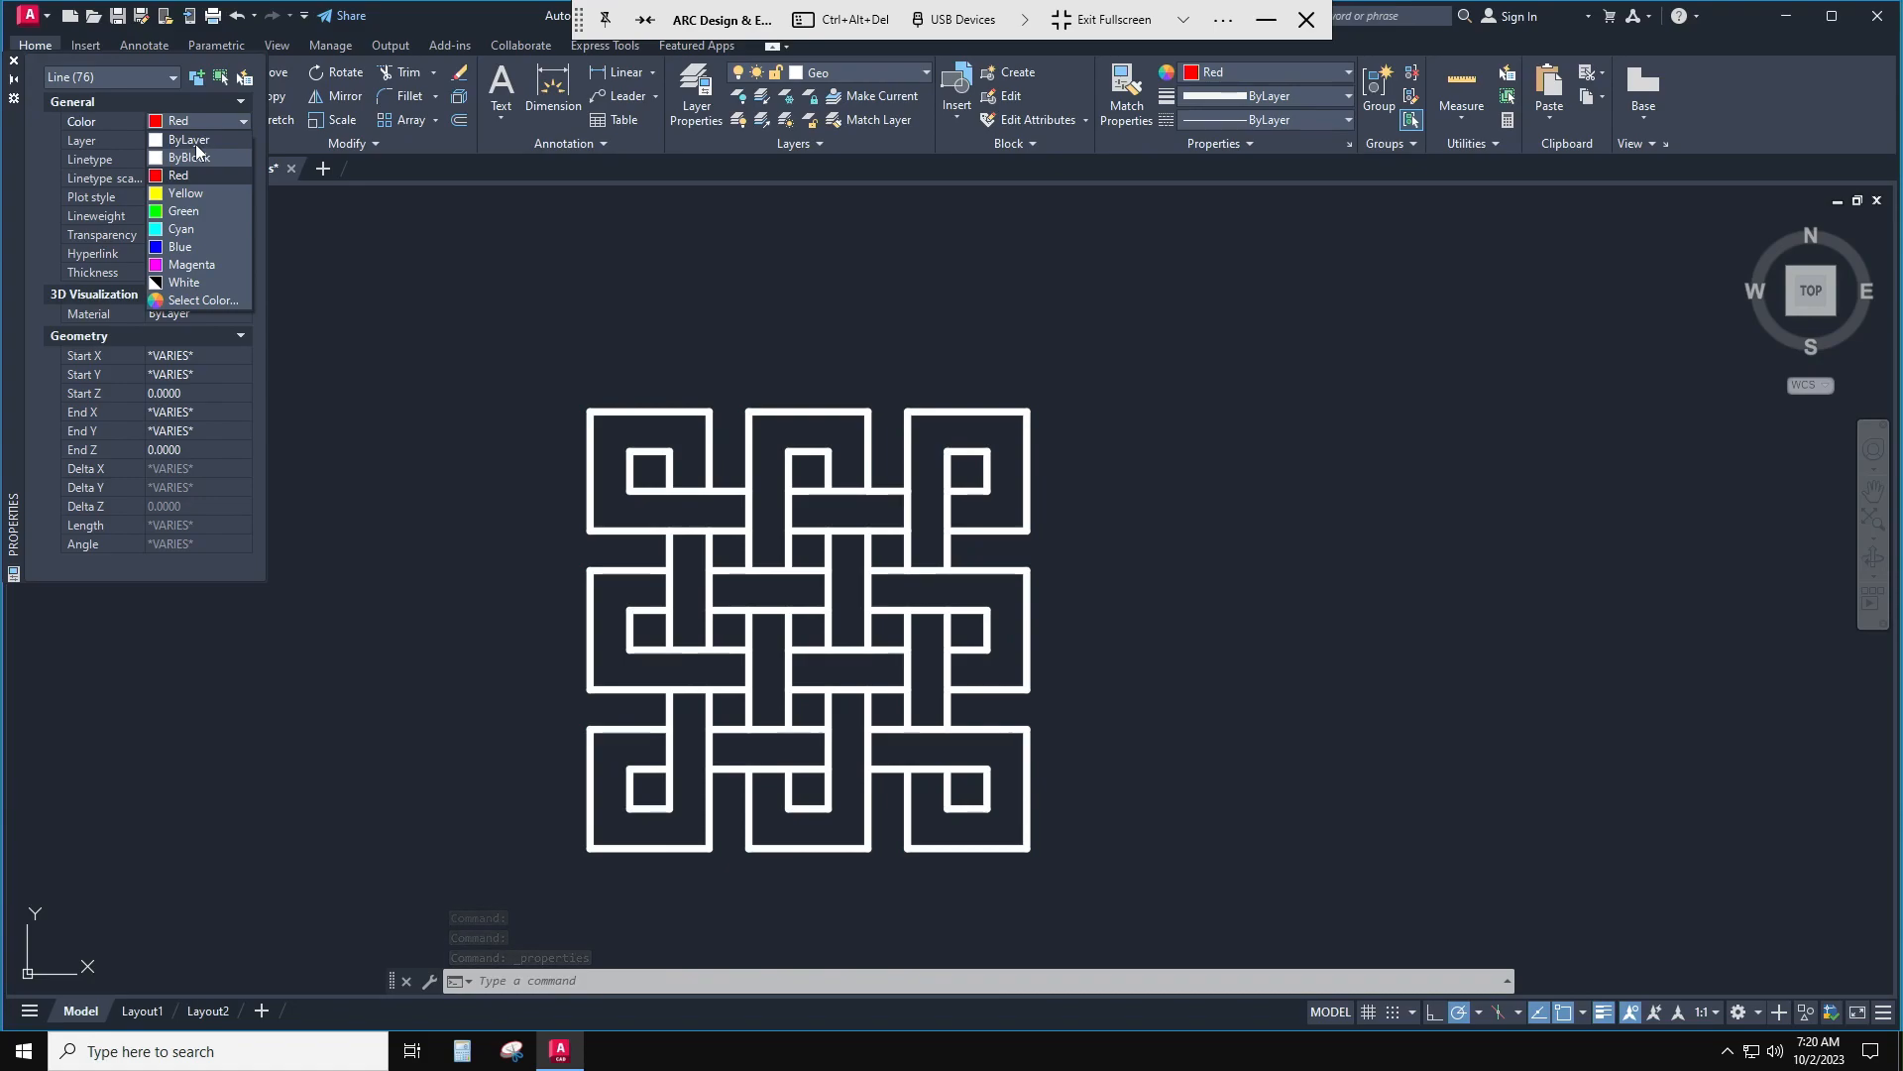
click(196, 142)
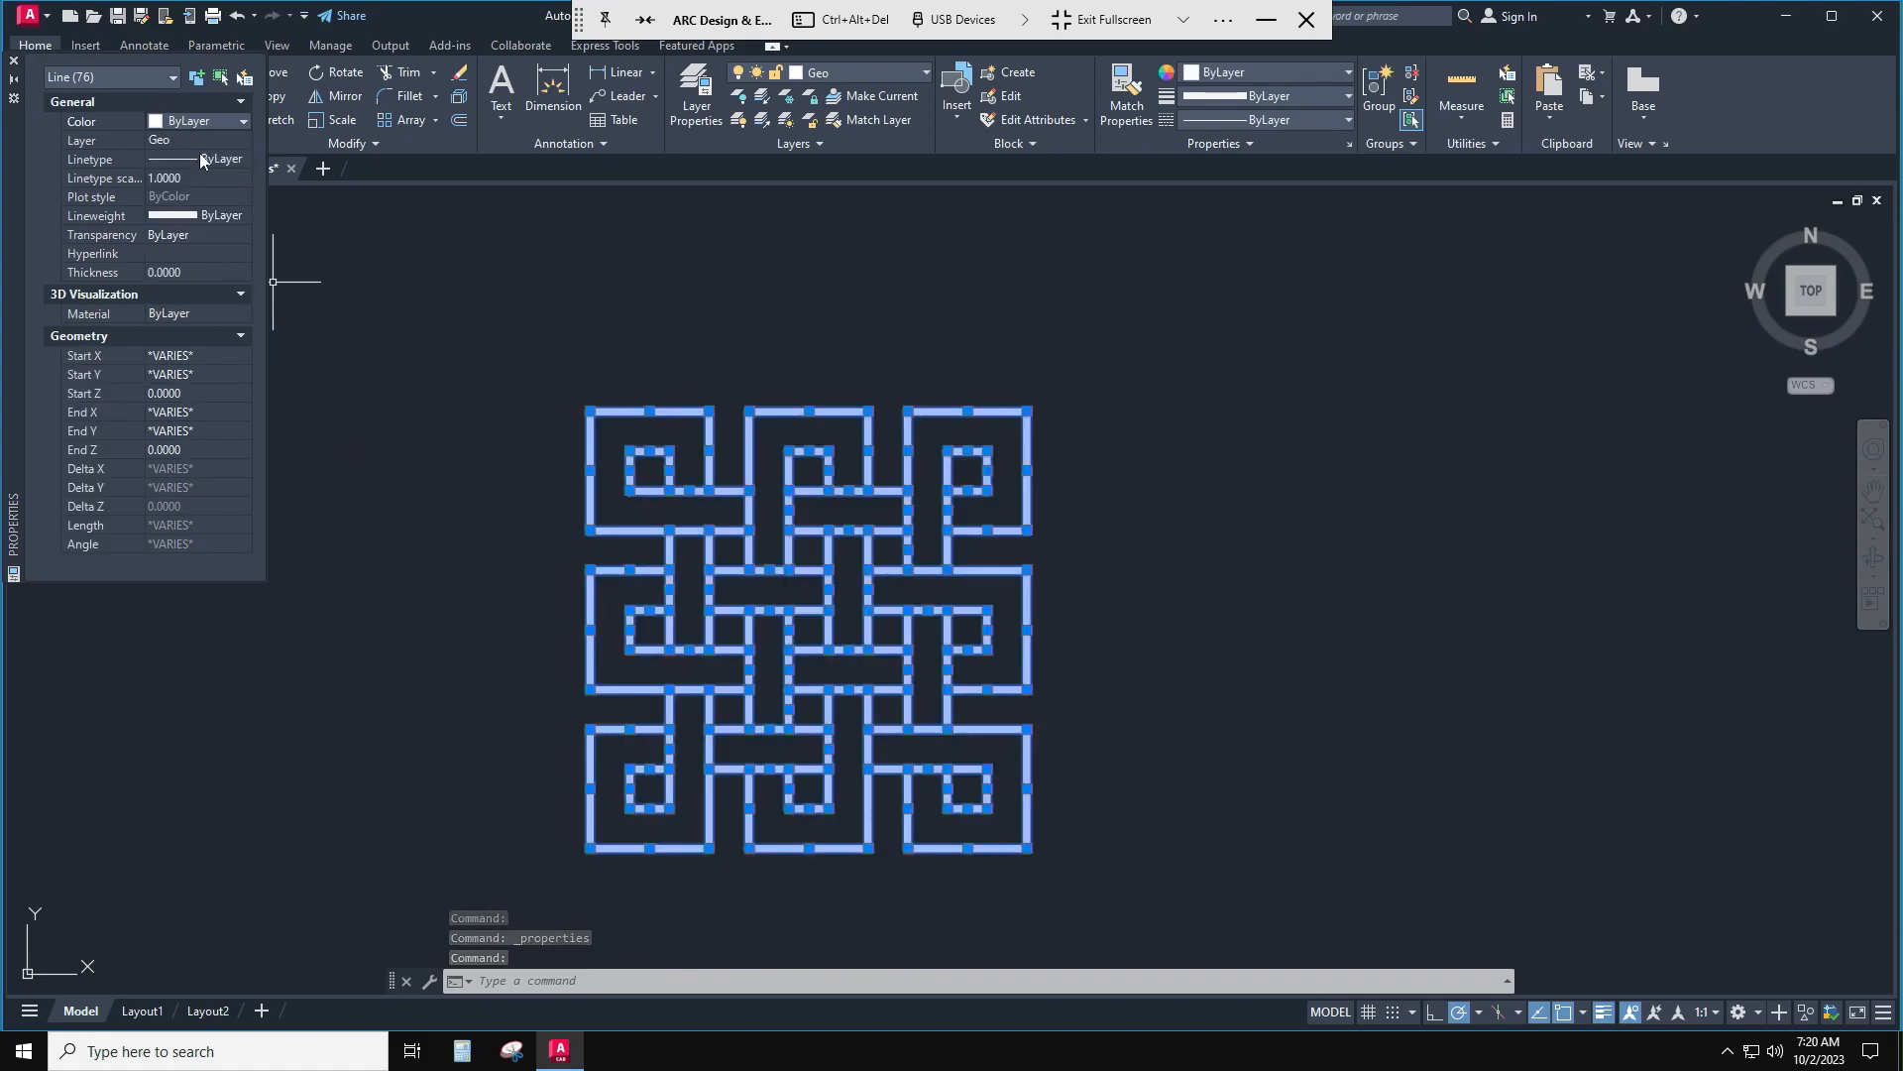
click(363, 595)
key(Escape)
key(Escape)
key(Escape)
key(Escape)
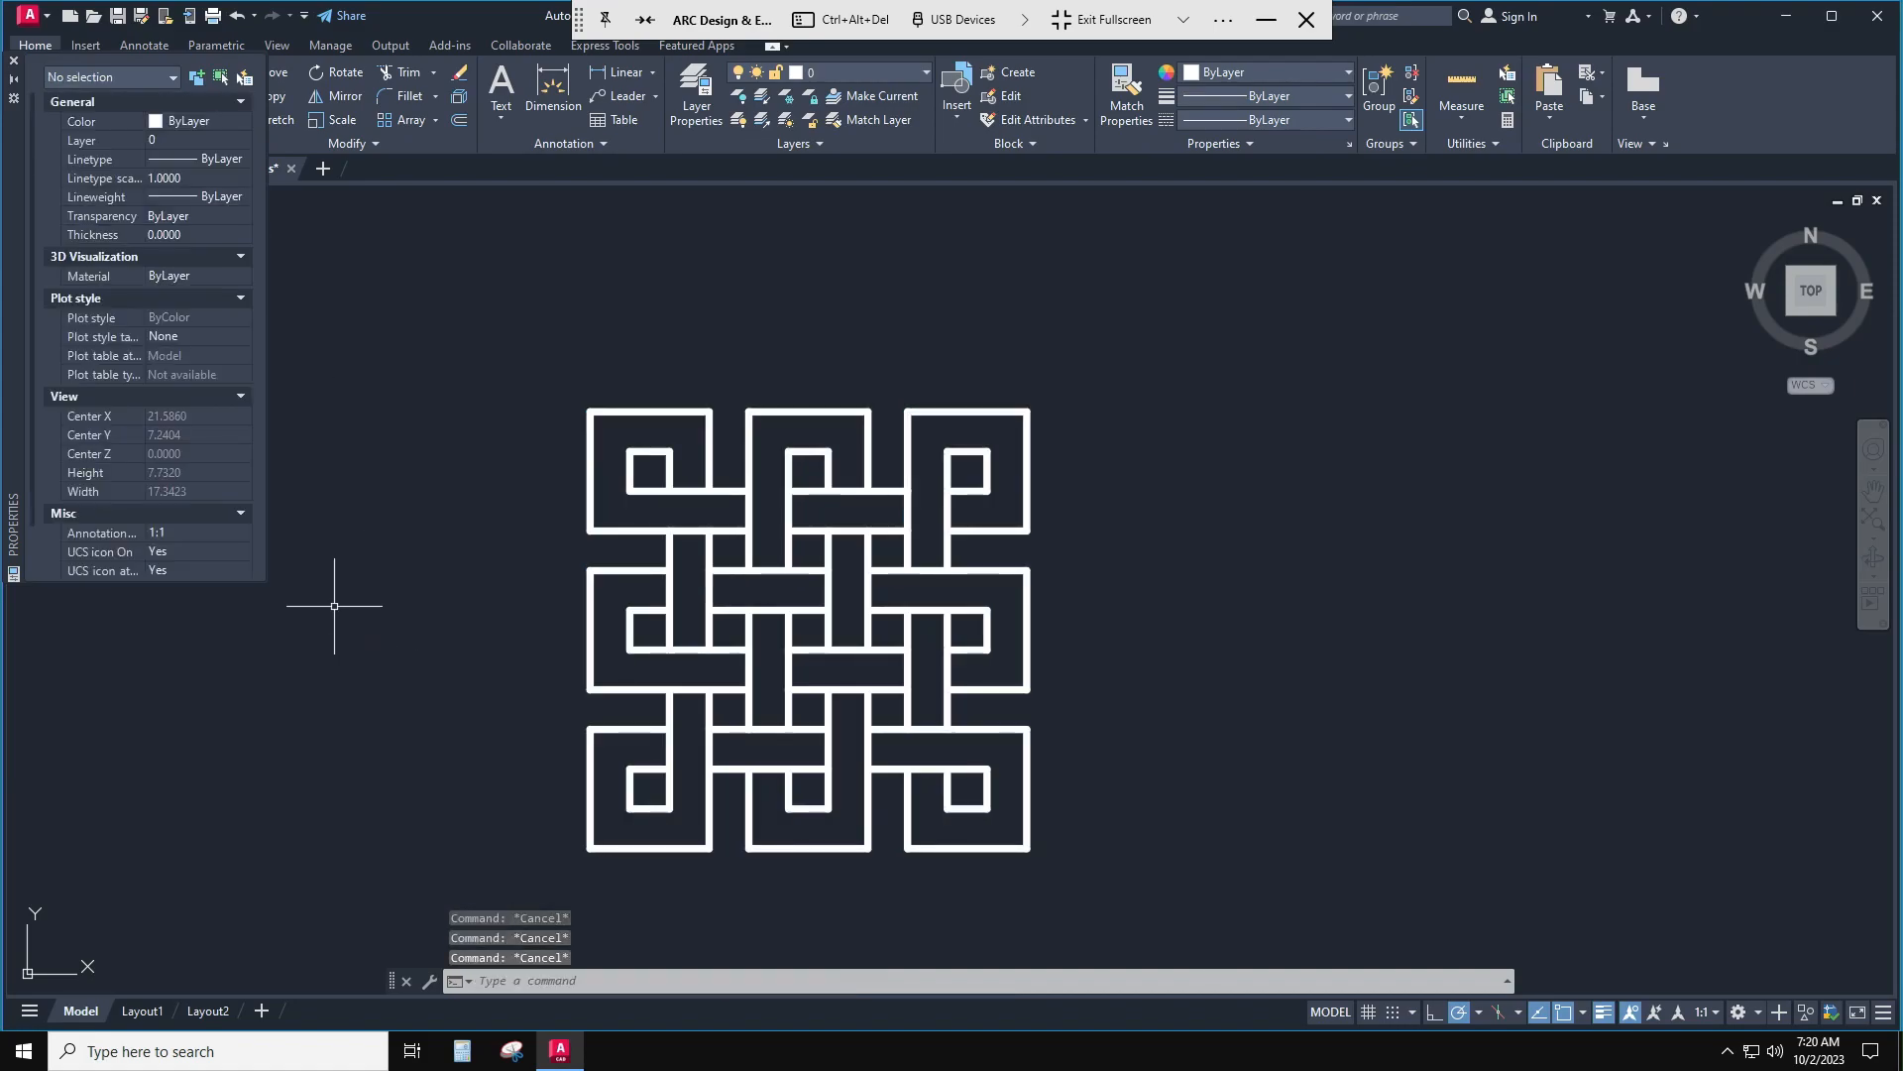
click(13, 63)
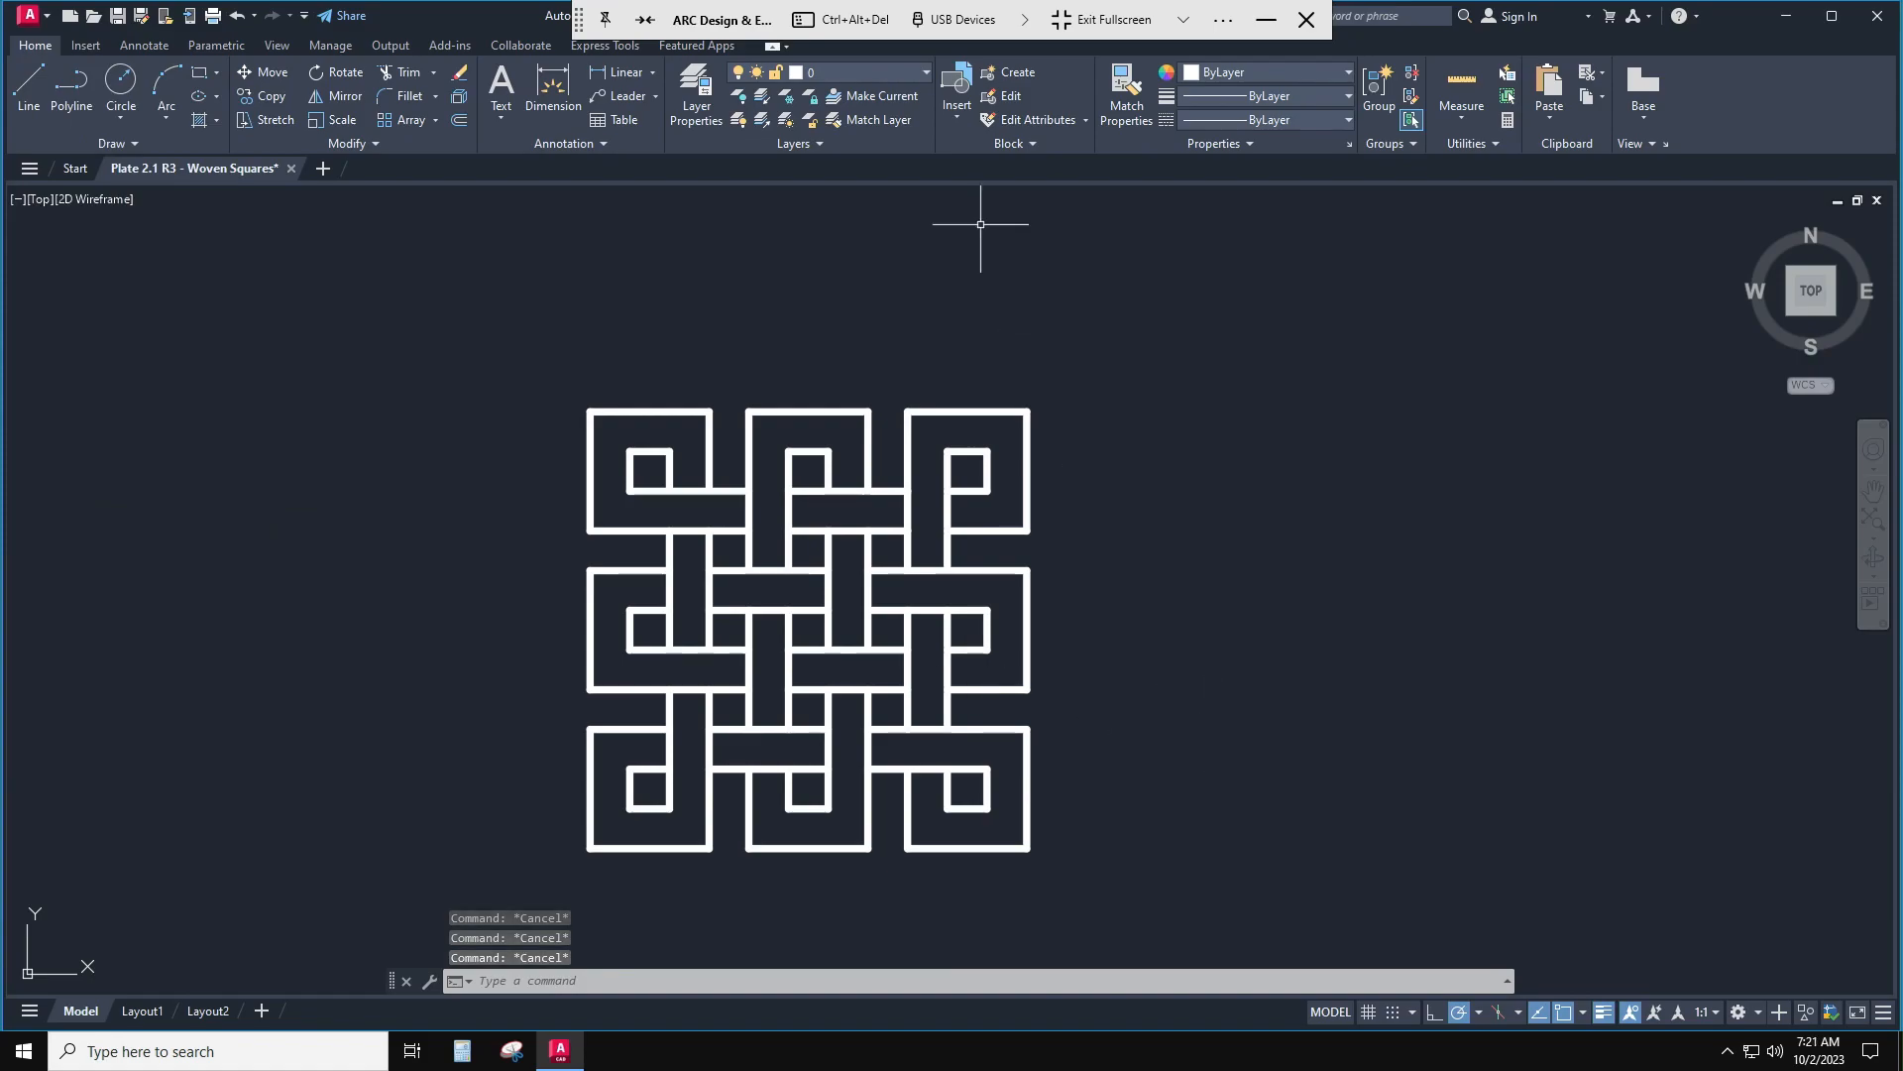
- Return to Layout1 and examine the pattern's and dimensions' lineweights on the sheet
click(147, 1012)
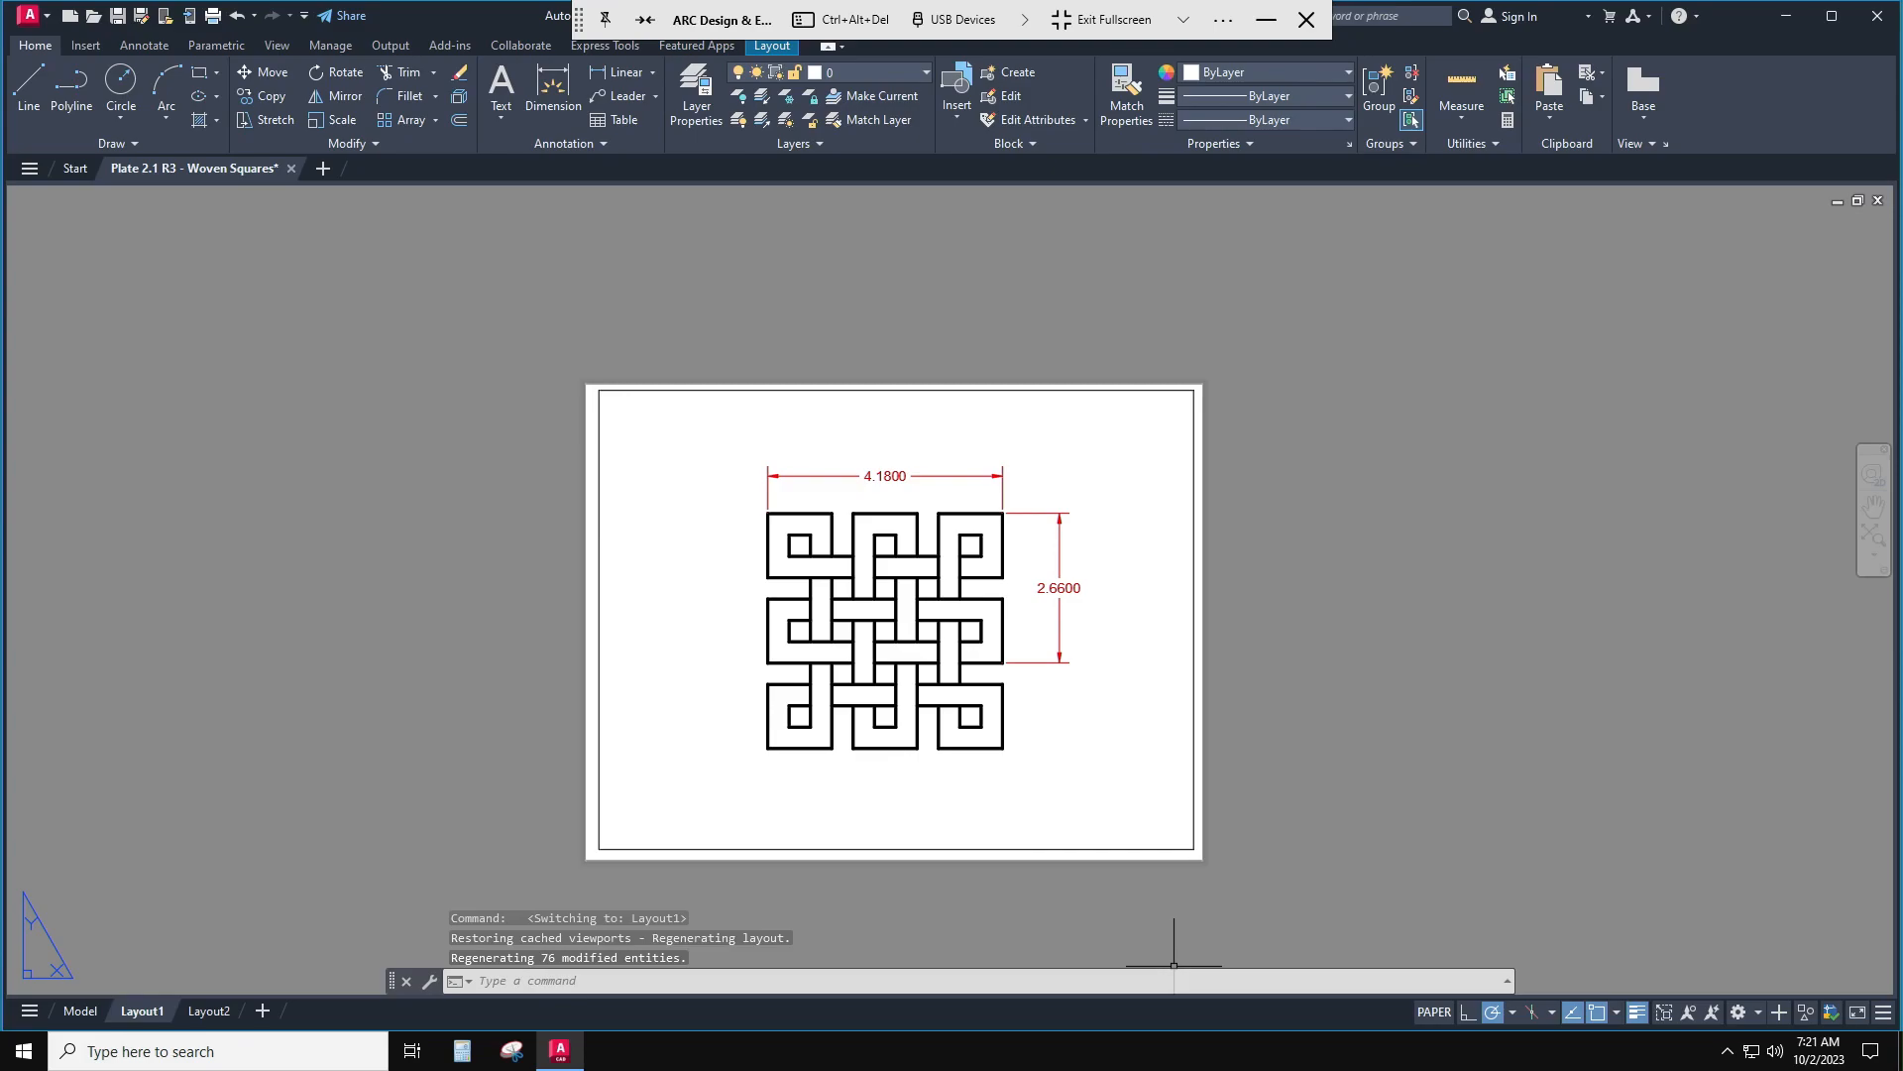
scroll(1359, 638, down, 1)
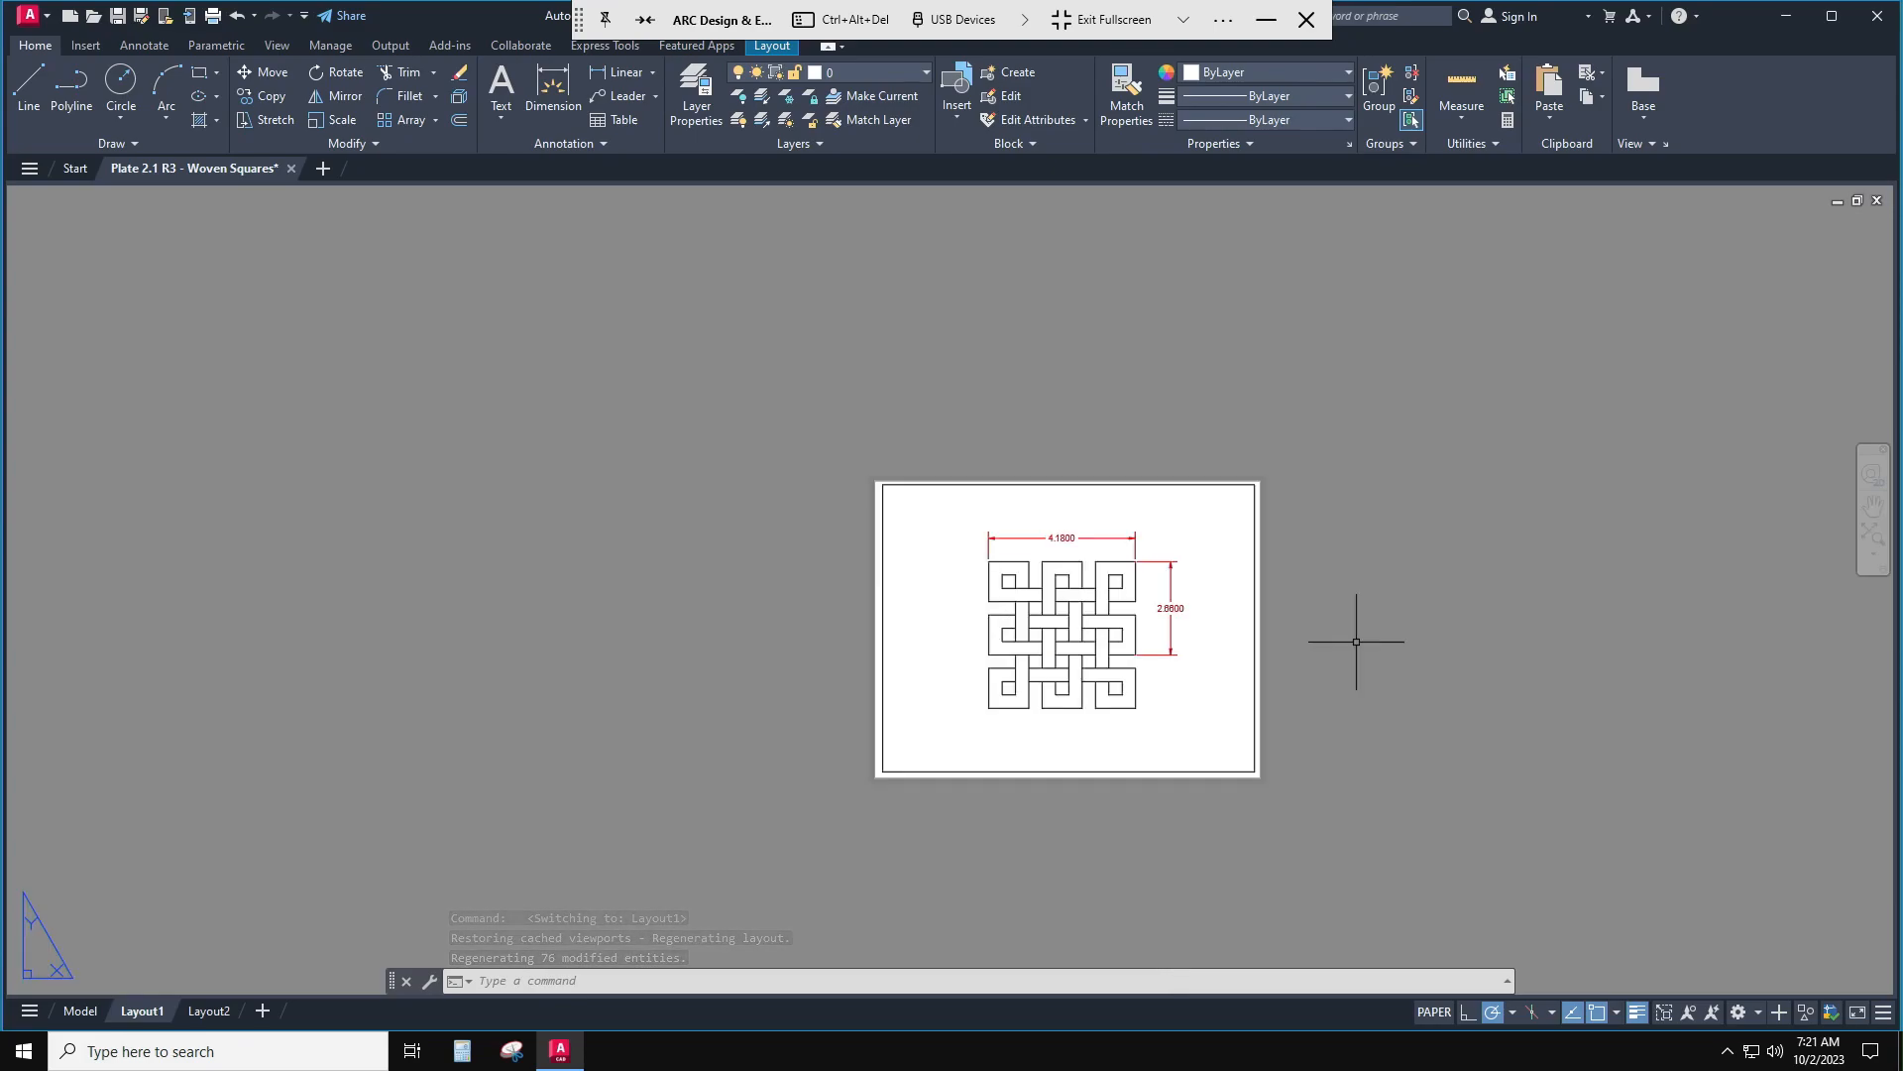
scroll(1140, 638, up, 2)
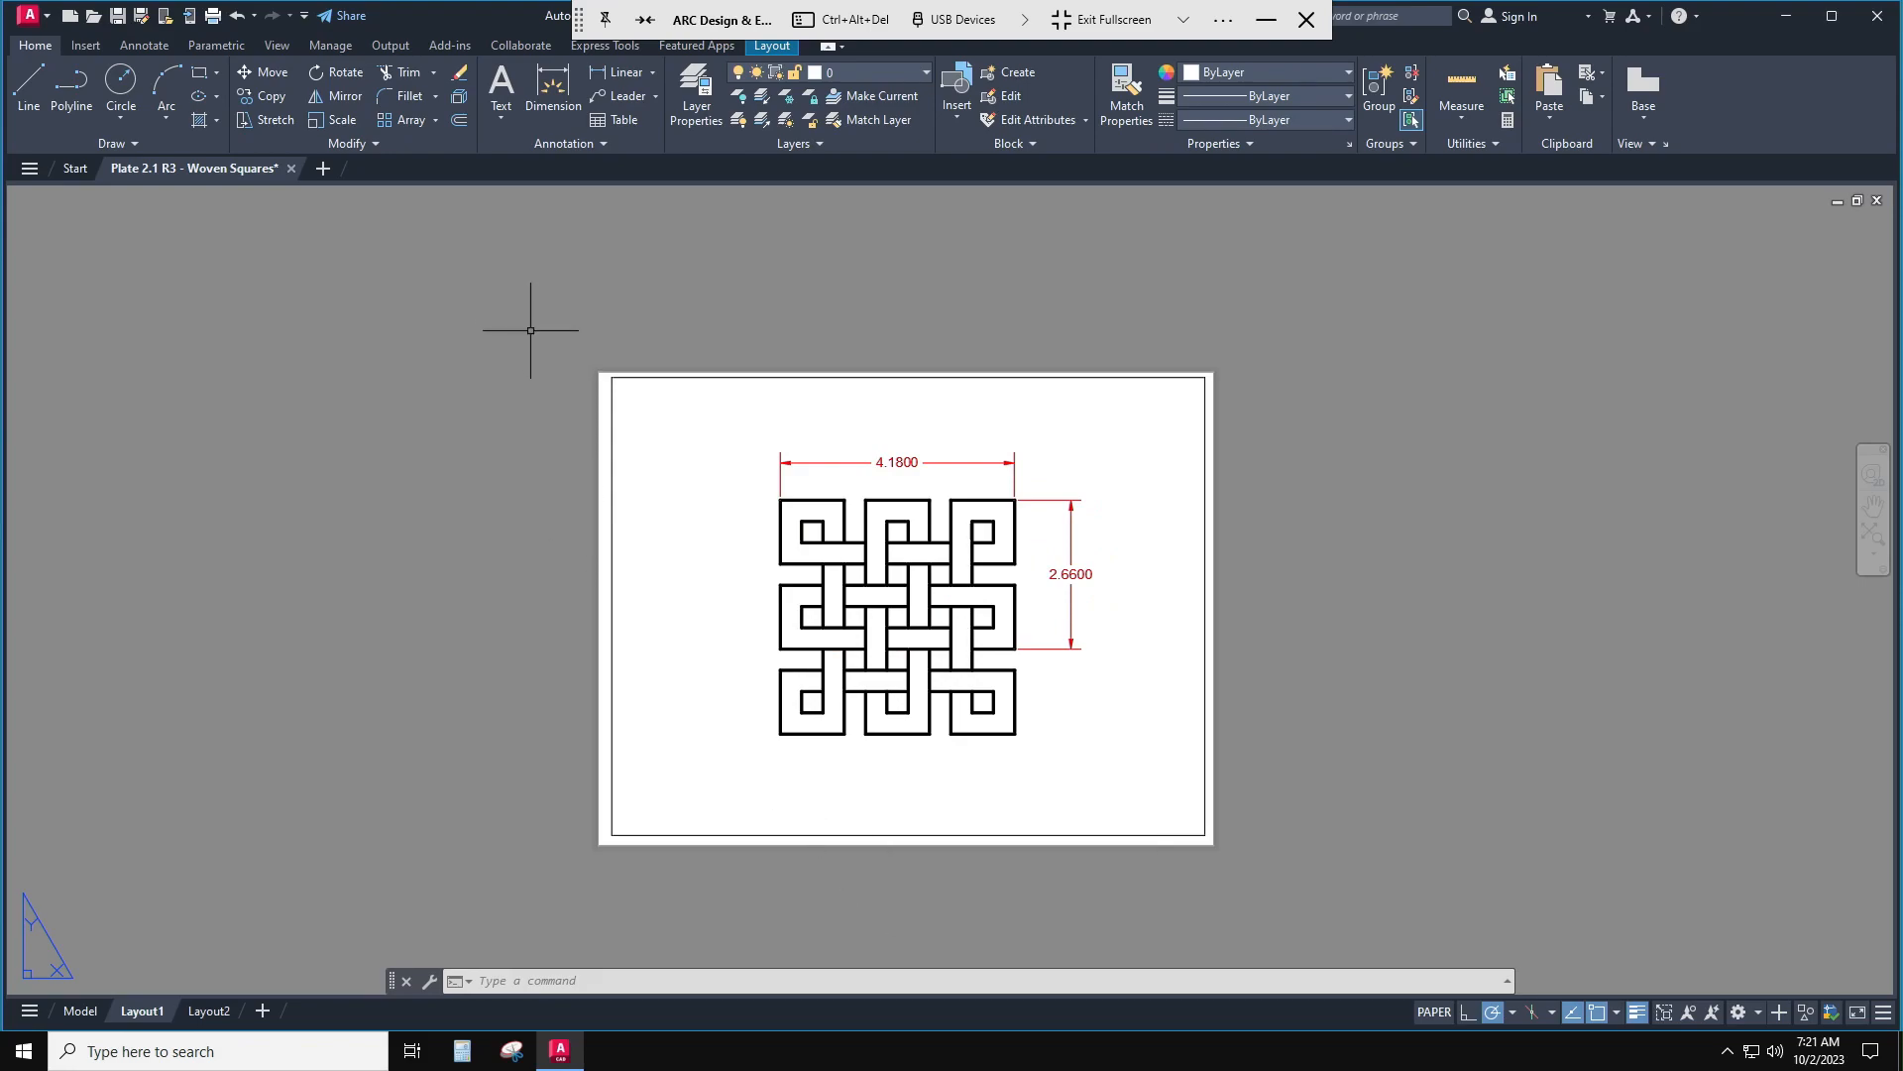
- Set the Standard dimension style's linear precision to 0.00 in its primary units
text(le)
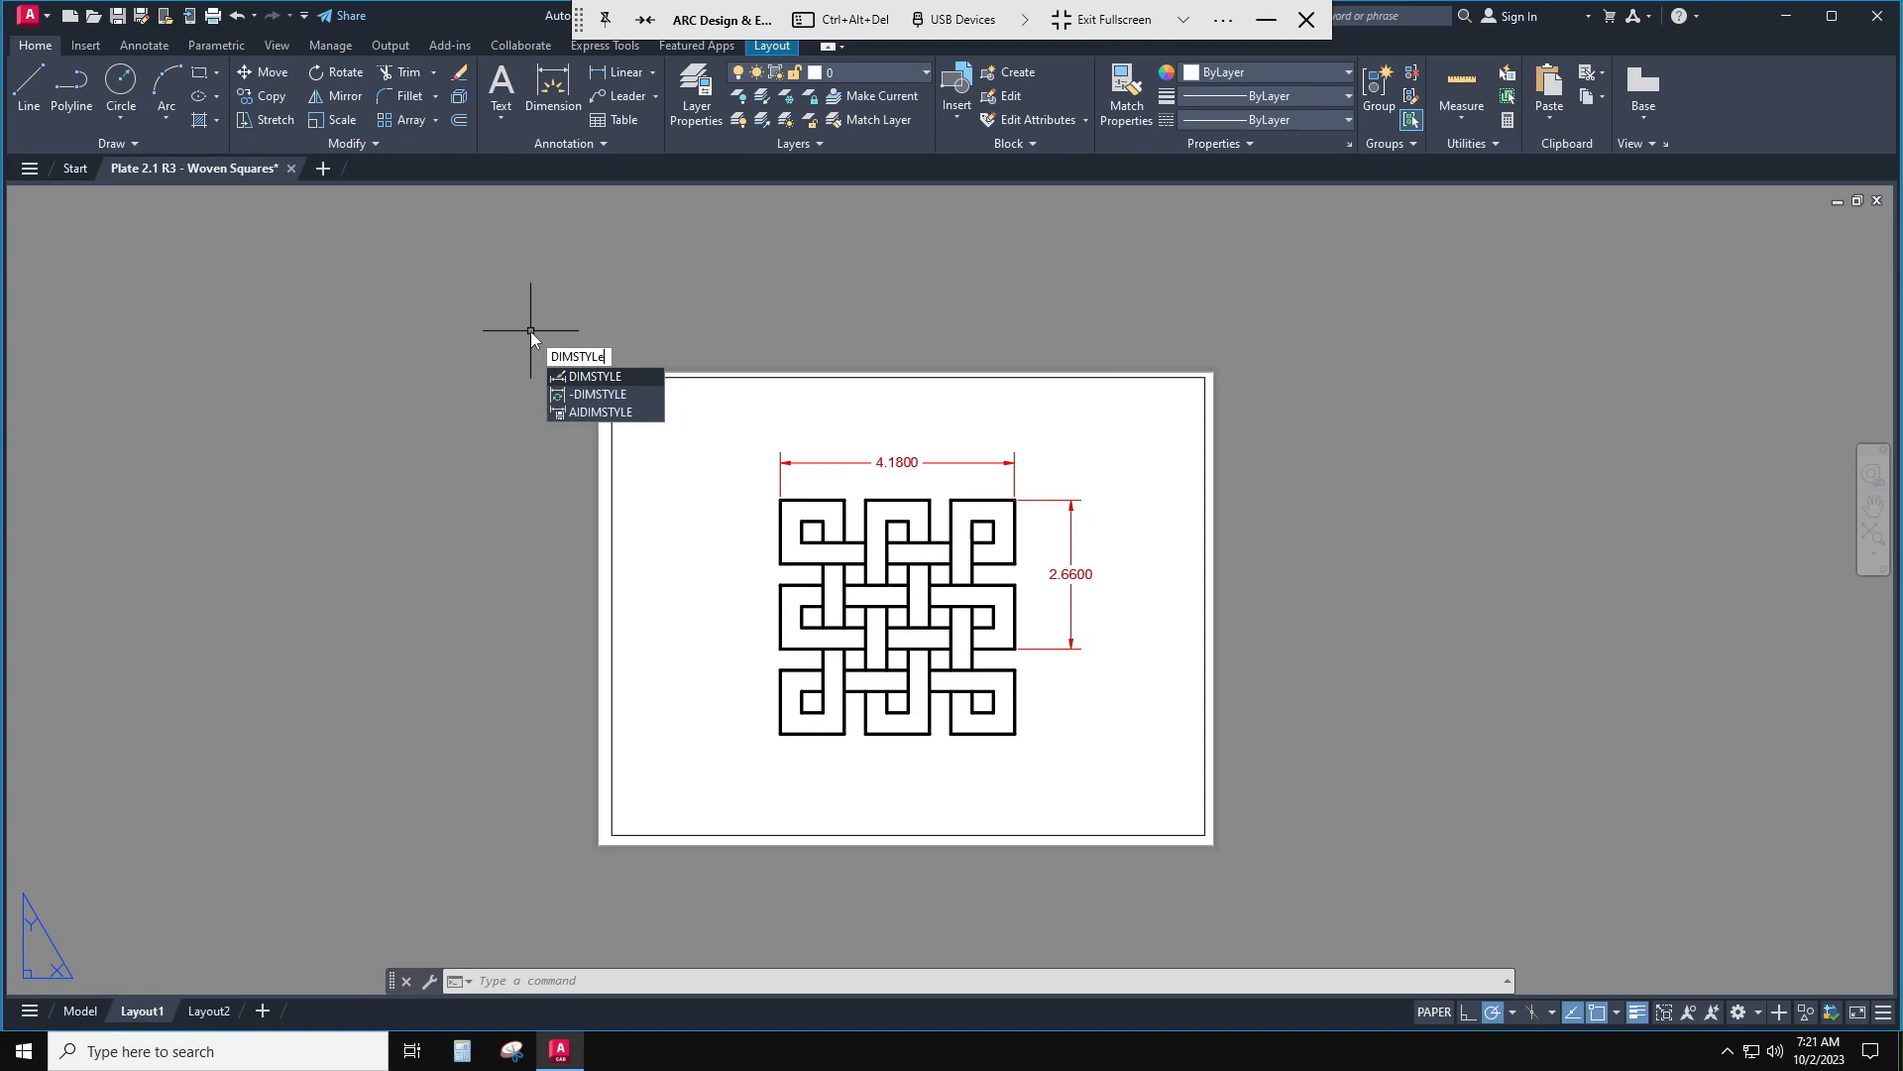
key(Return)
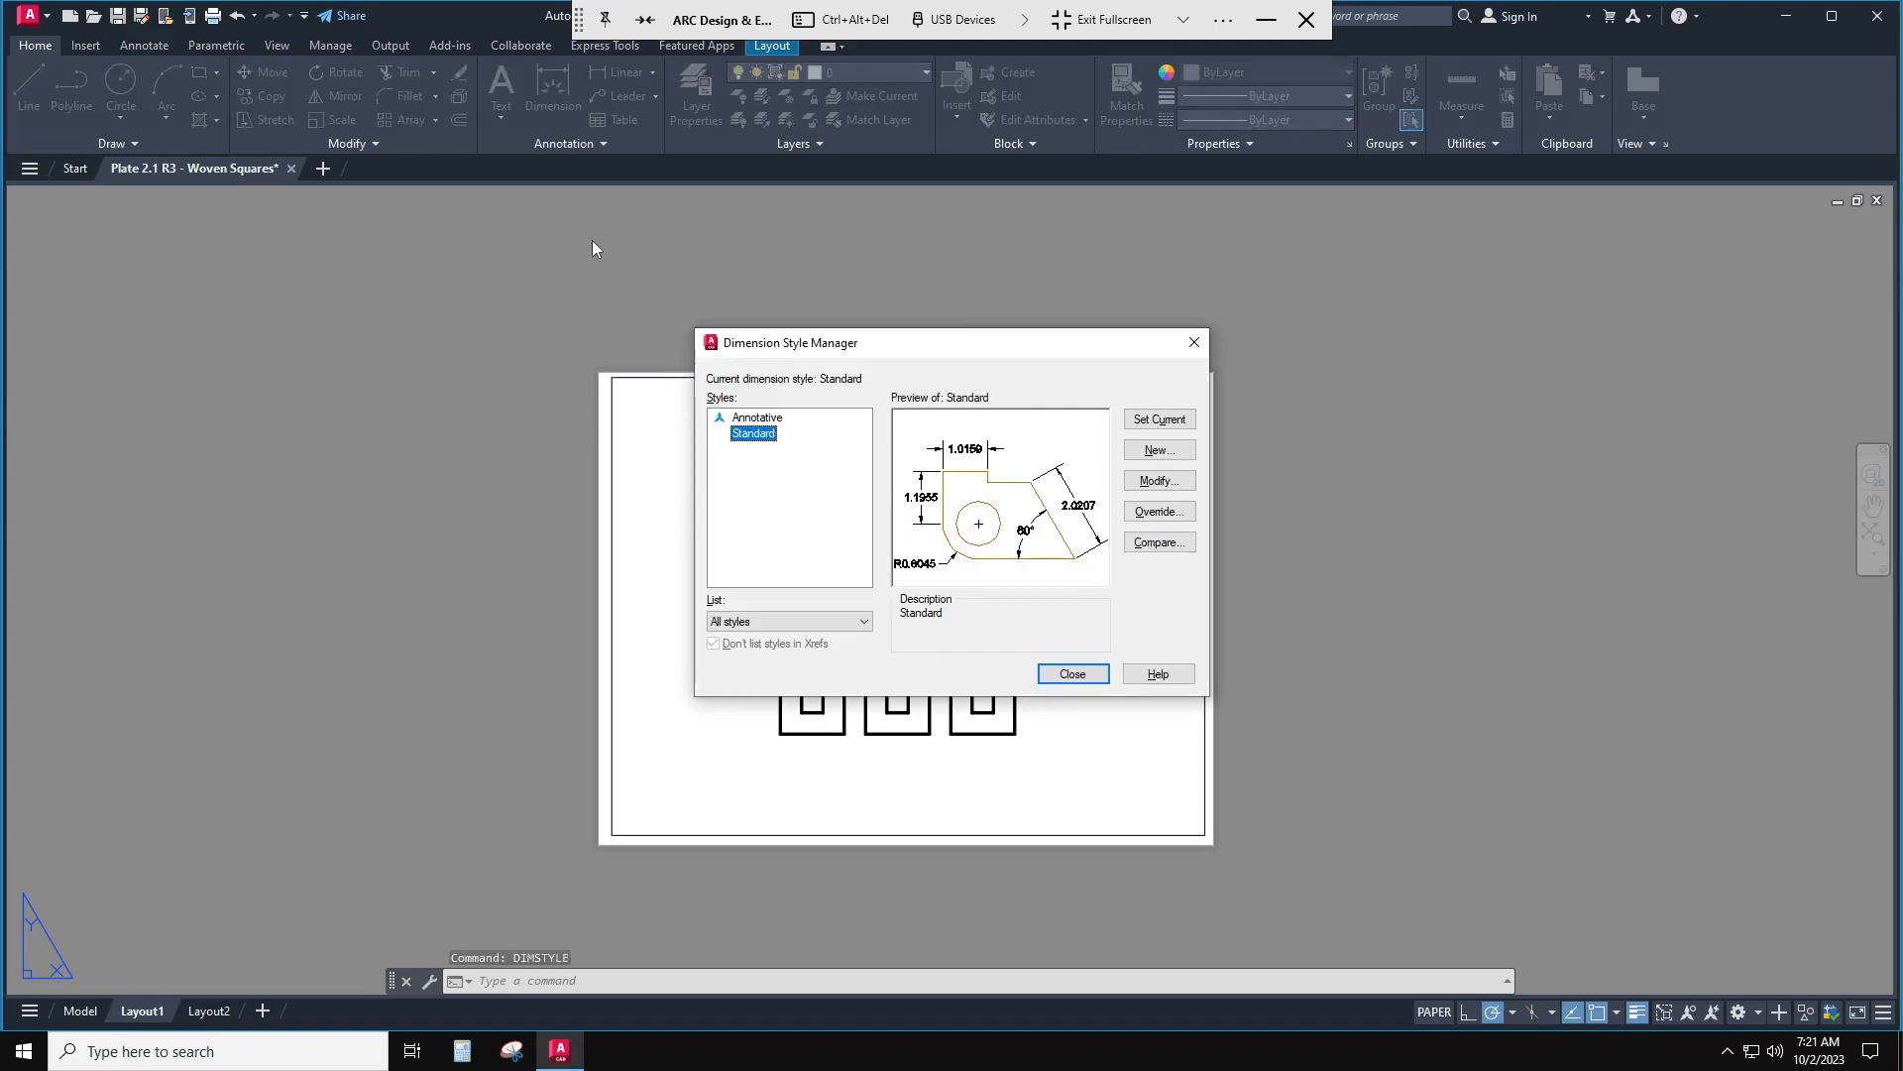
click(764, 438)
click(1160, 481)
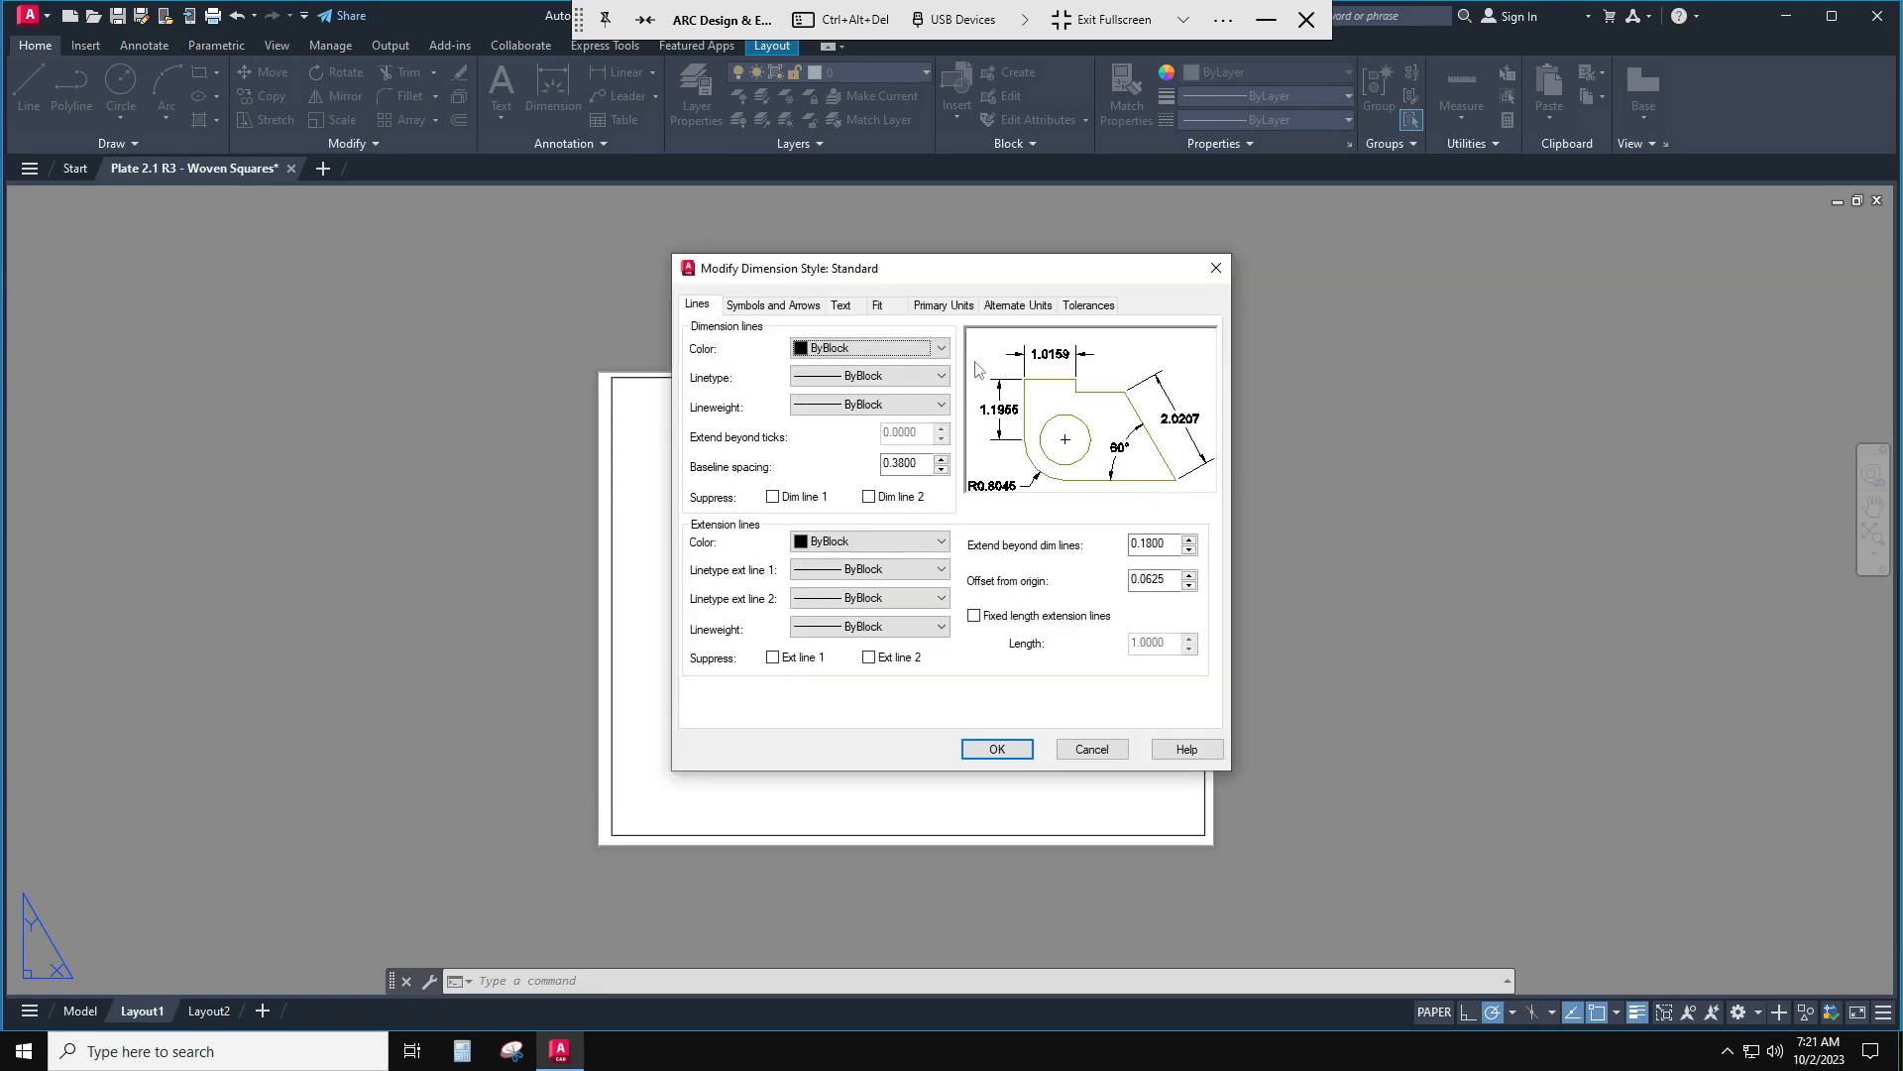
click(956, 306)
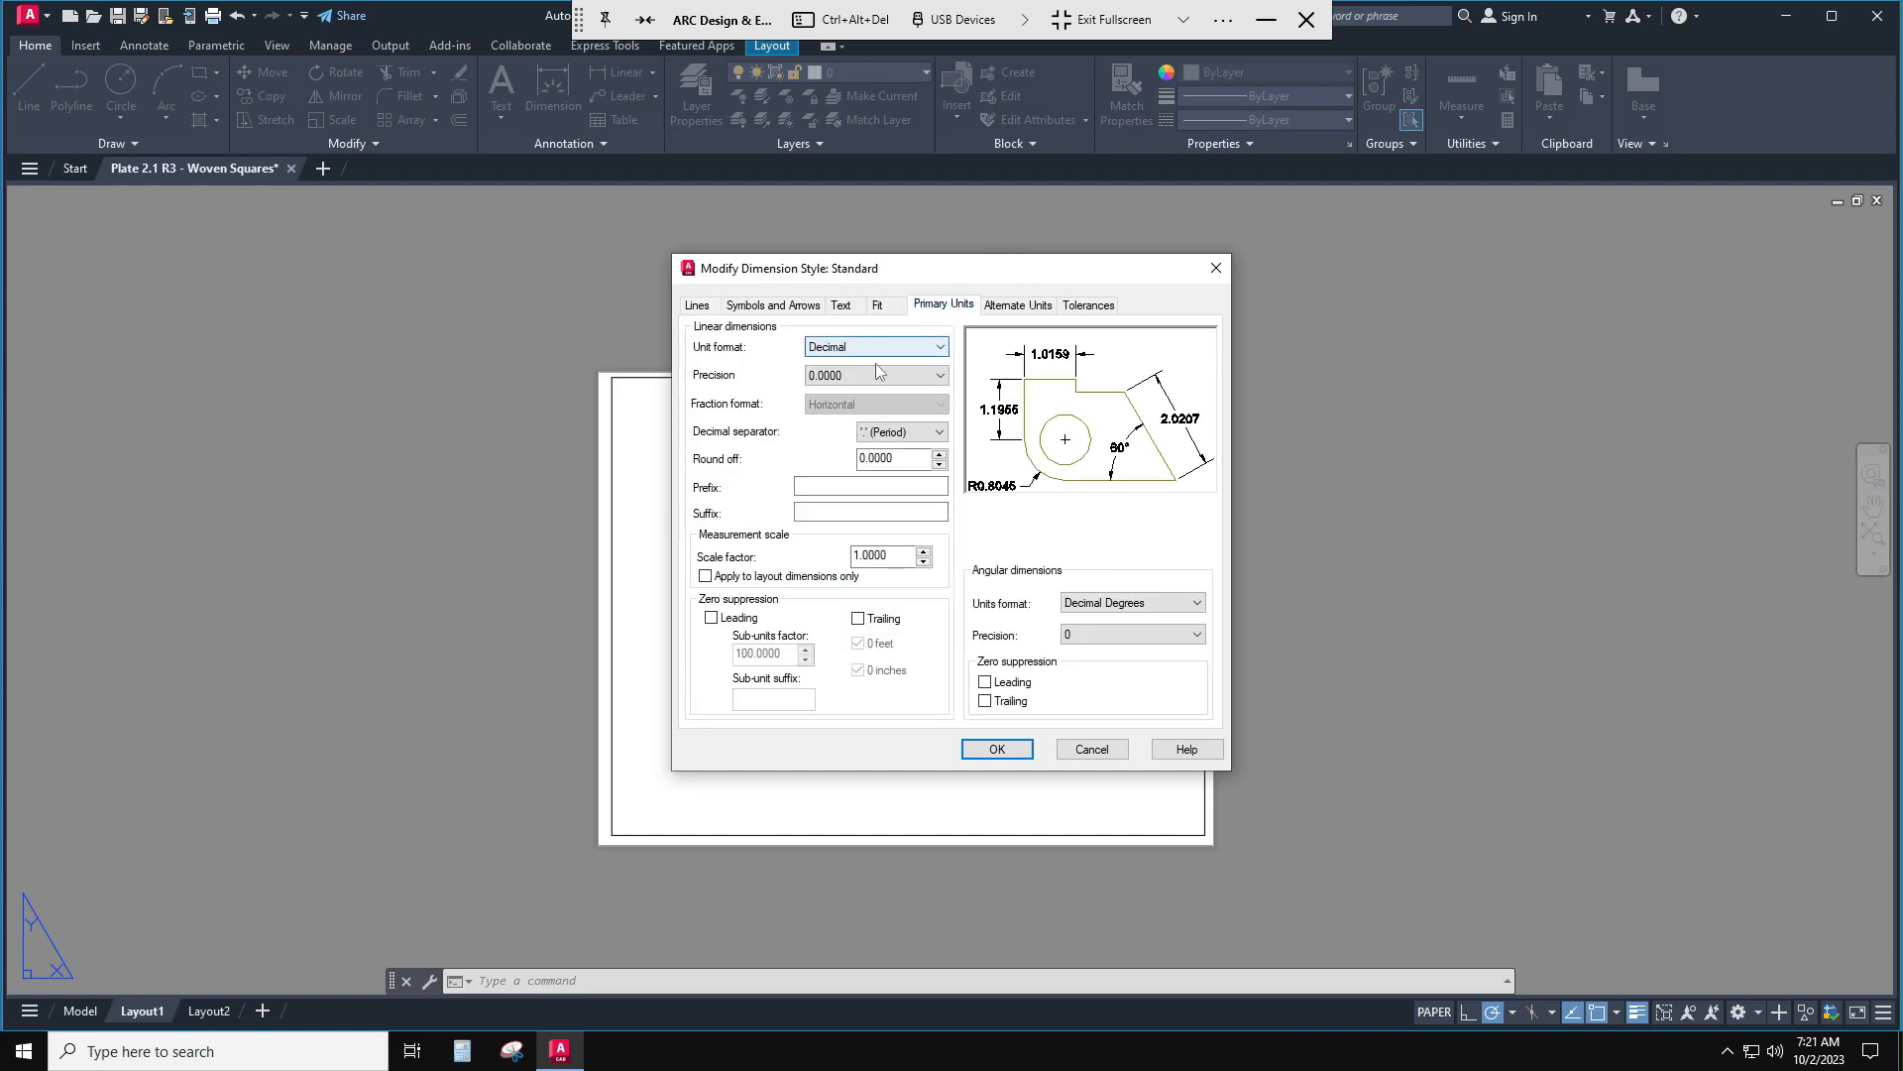
key(ctrl)
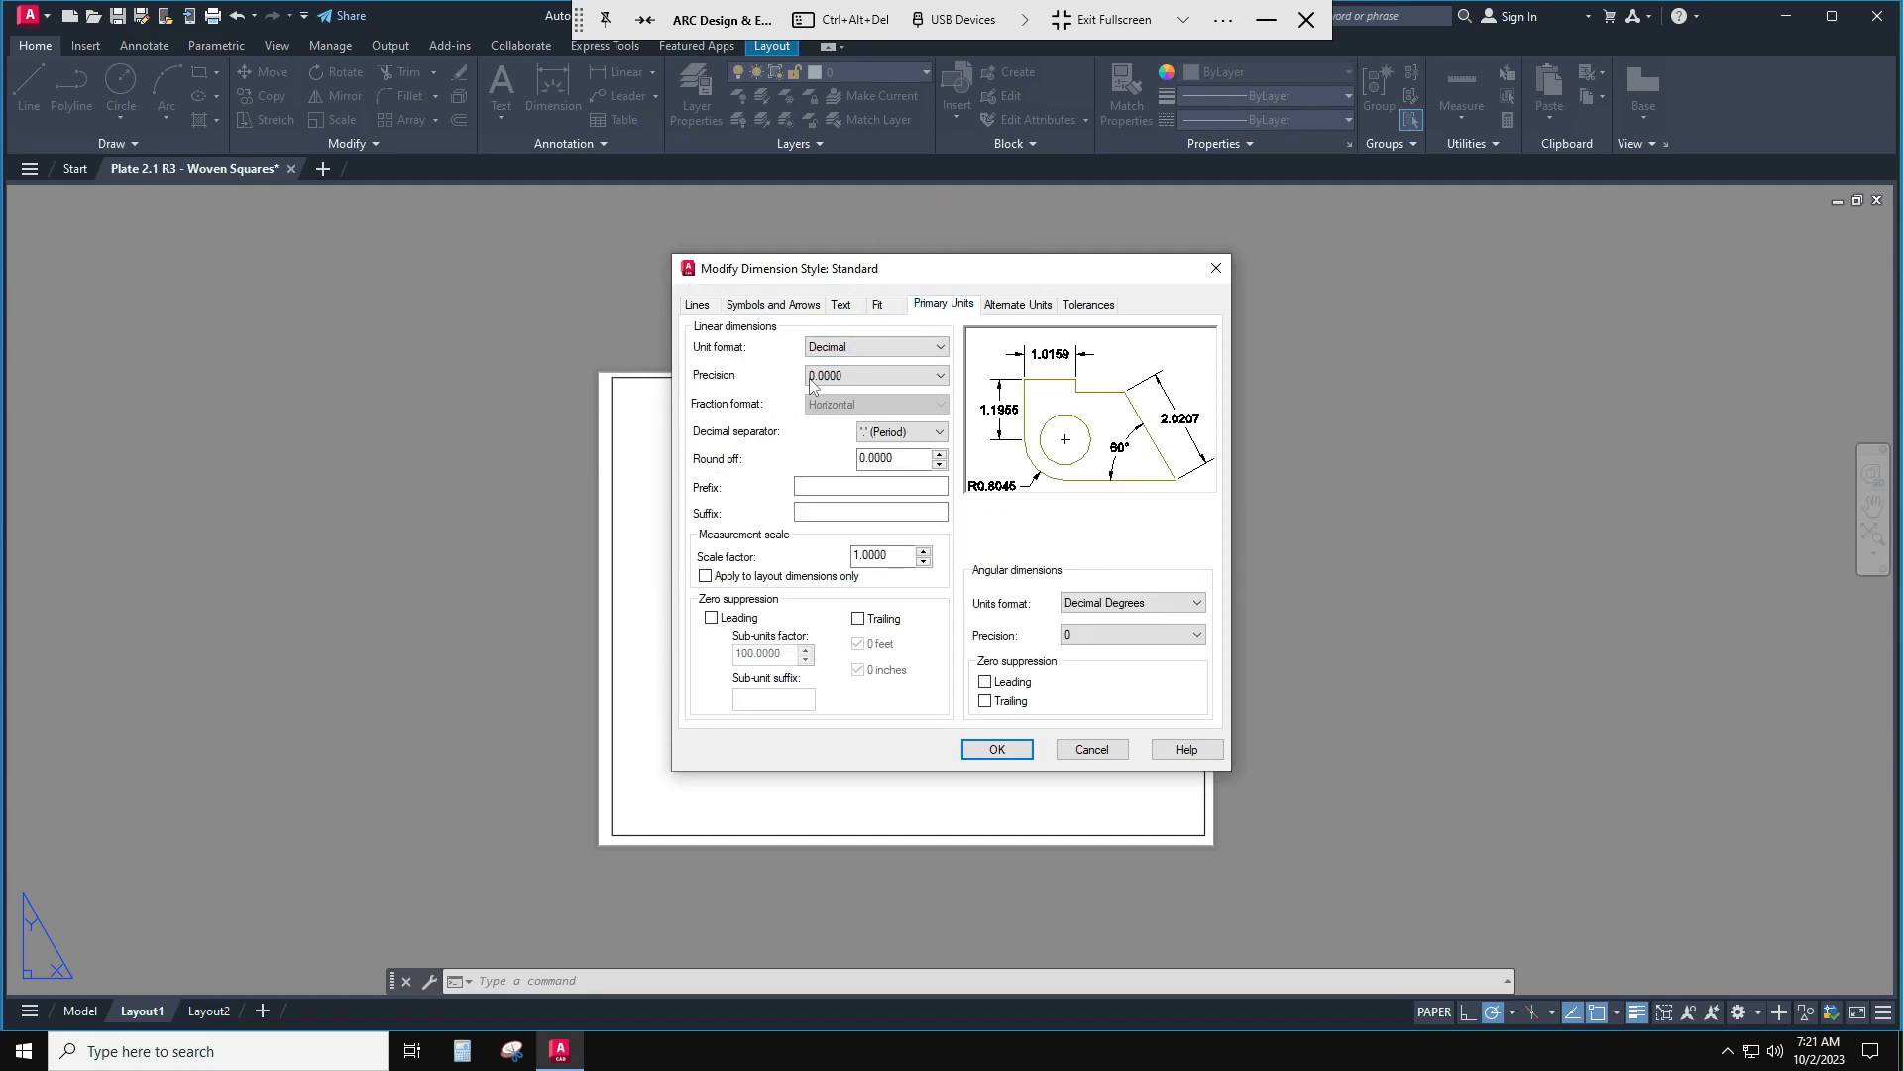
click(849, 376)
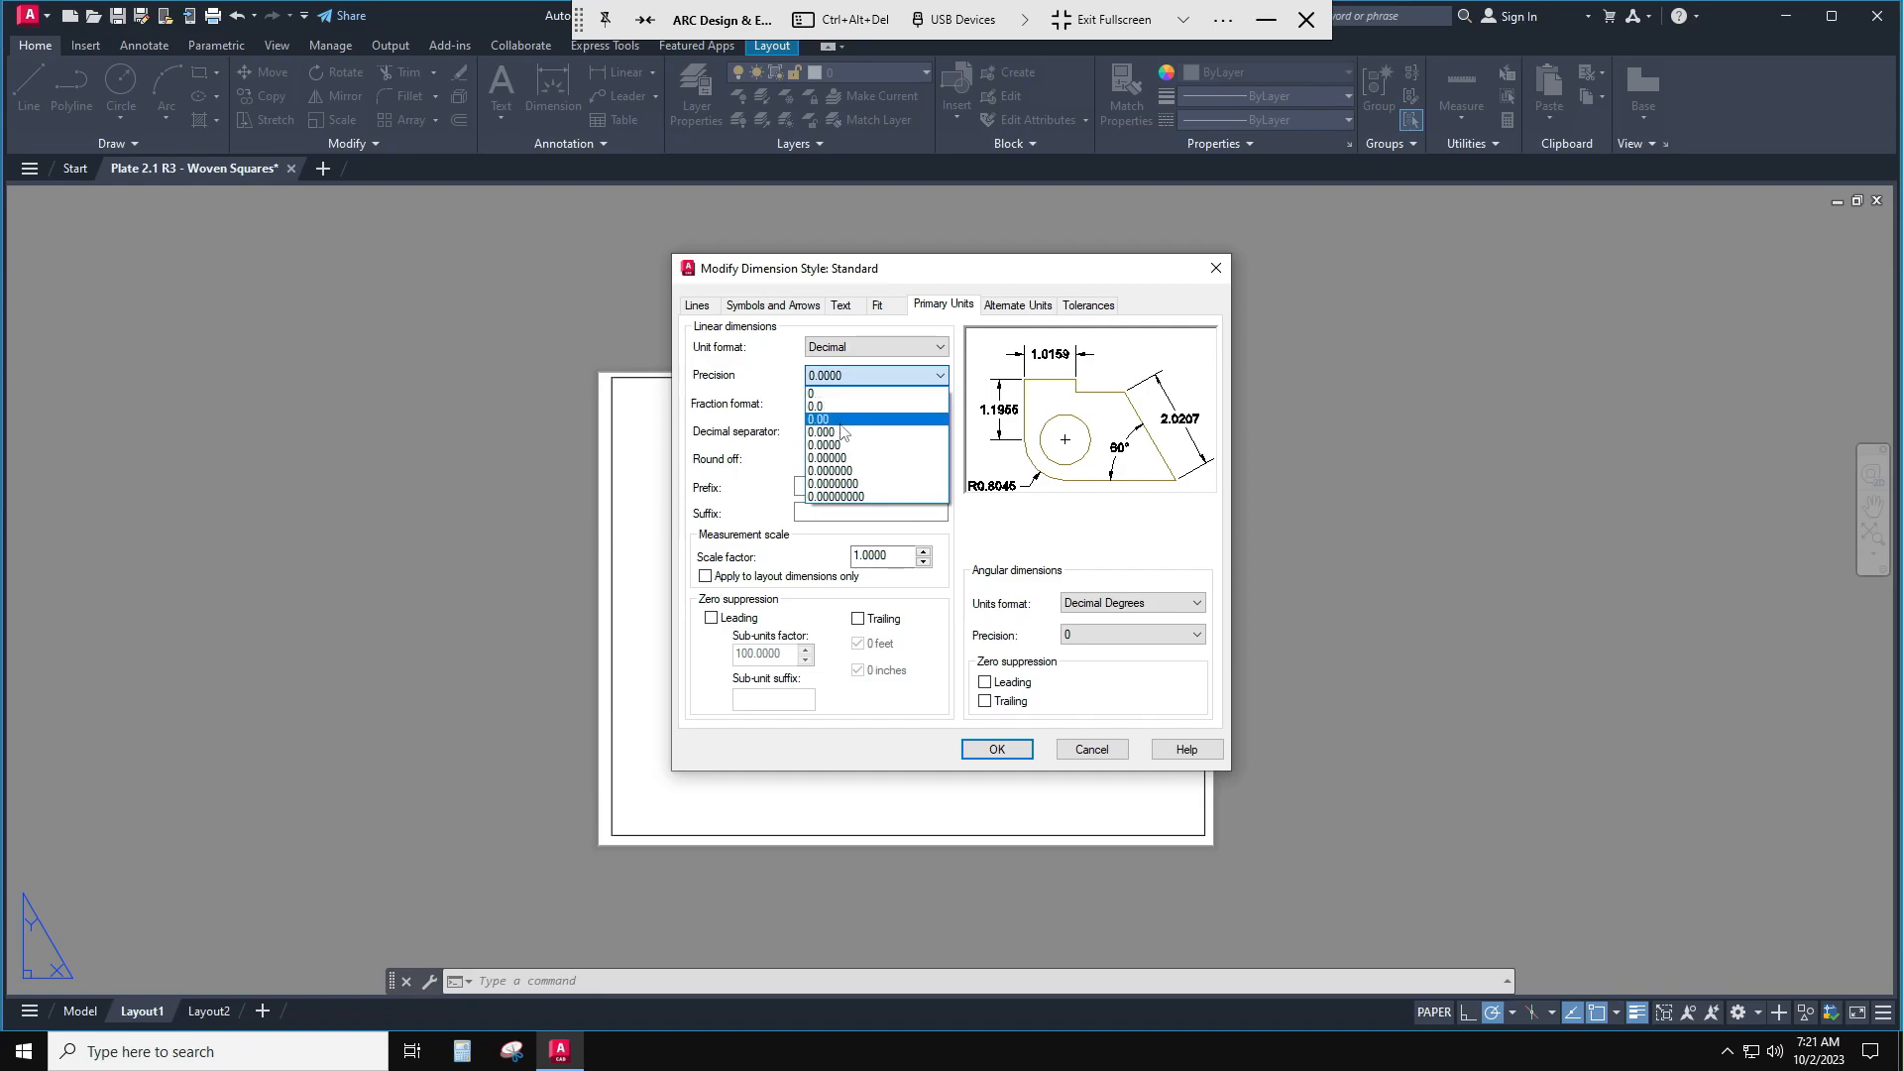
click(843, 418)
click(999, 752)
click(1073, 674)
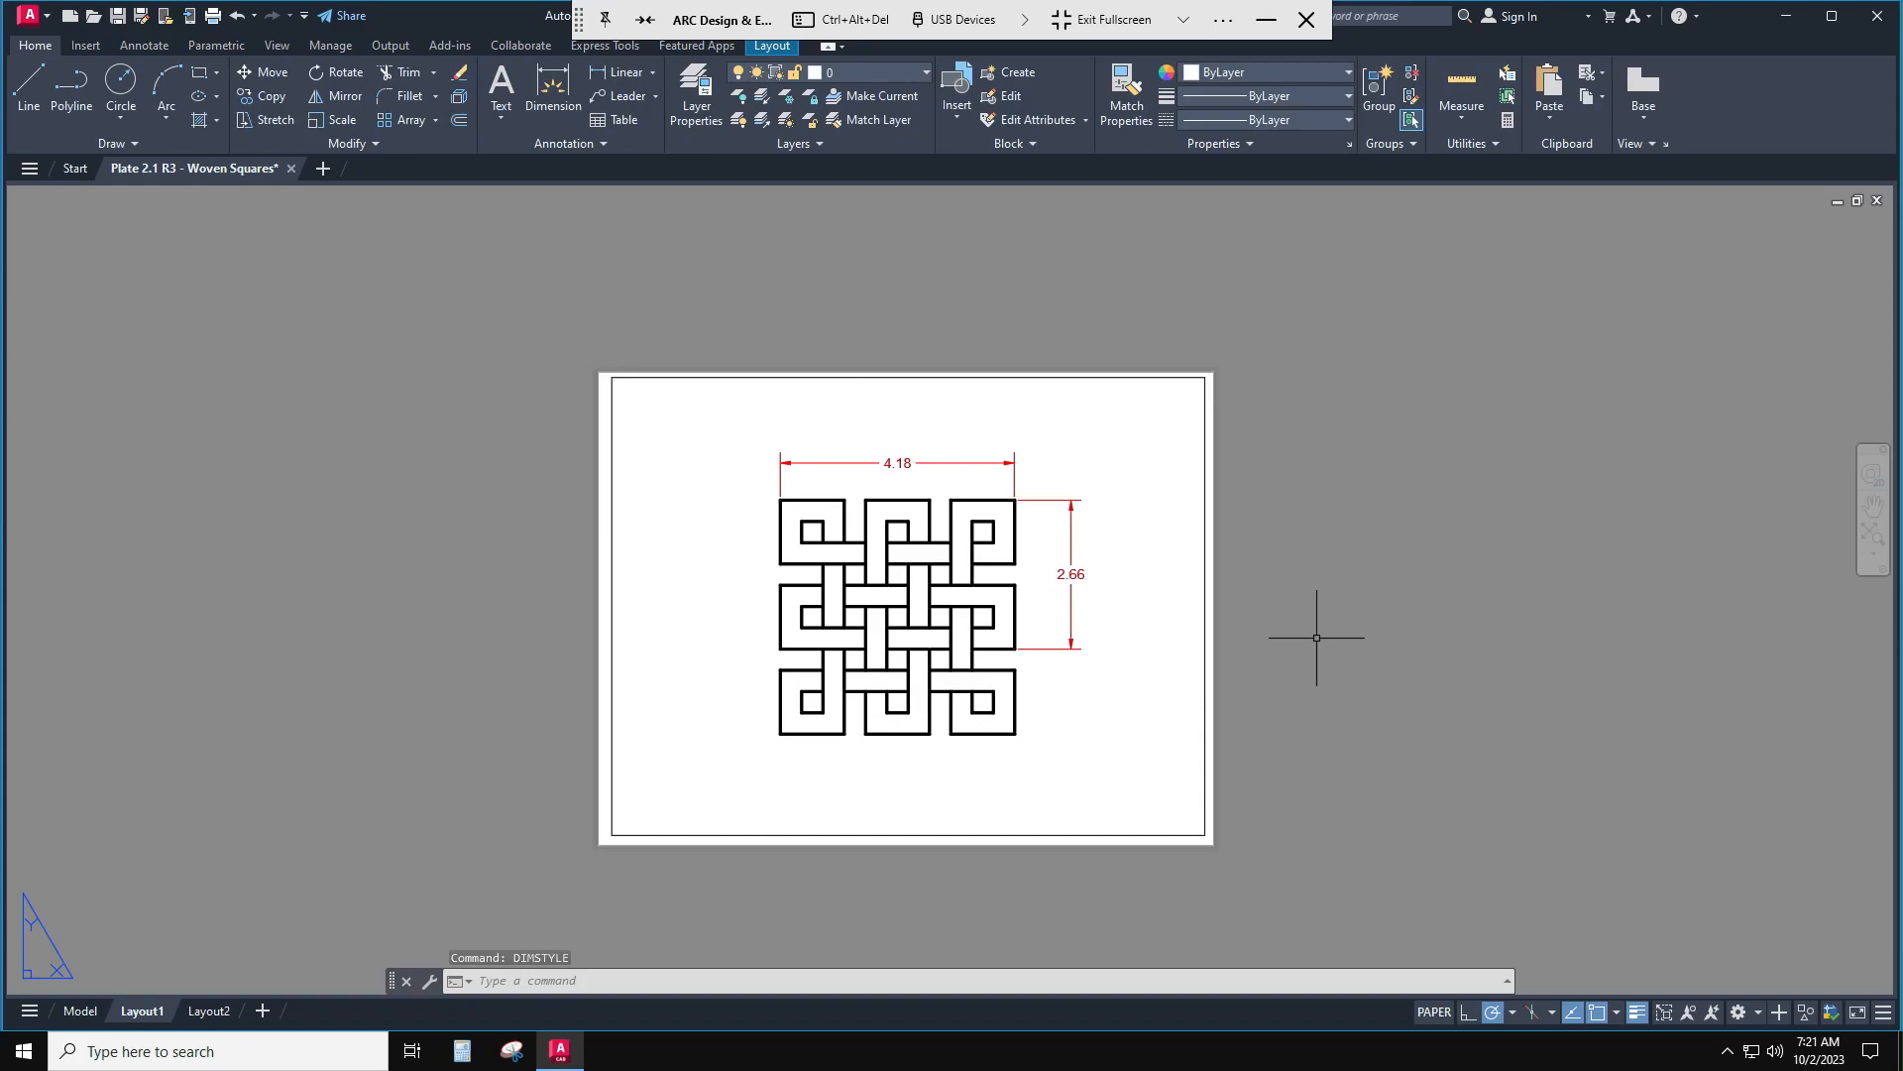
- Set the Standard multileader style's text height to 0.125 and close the style manager
text(l)
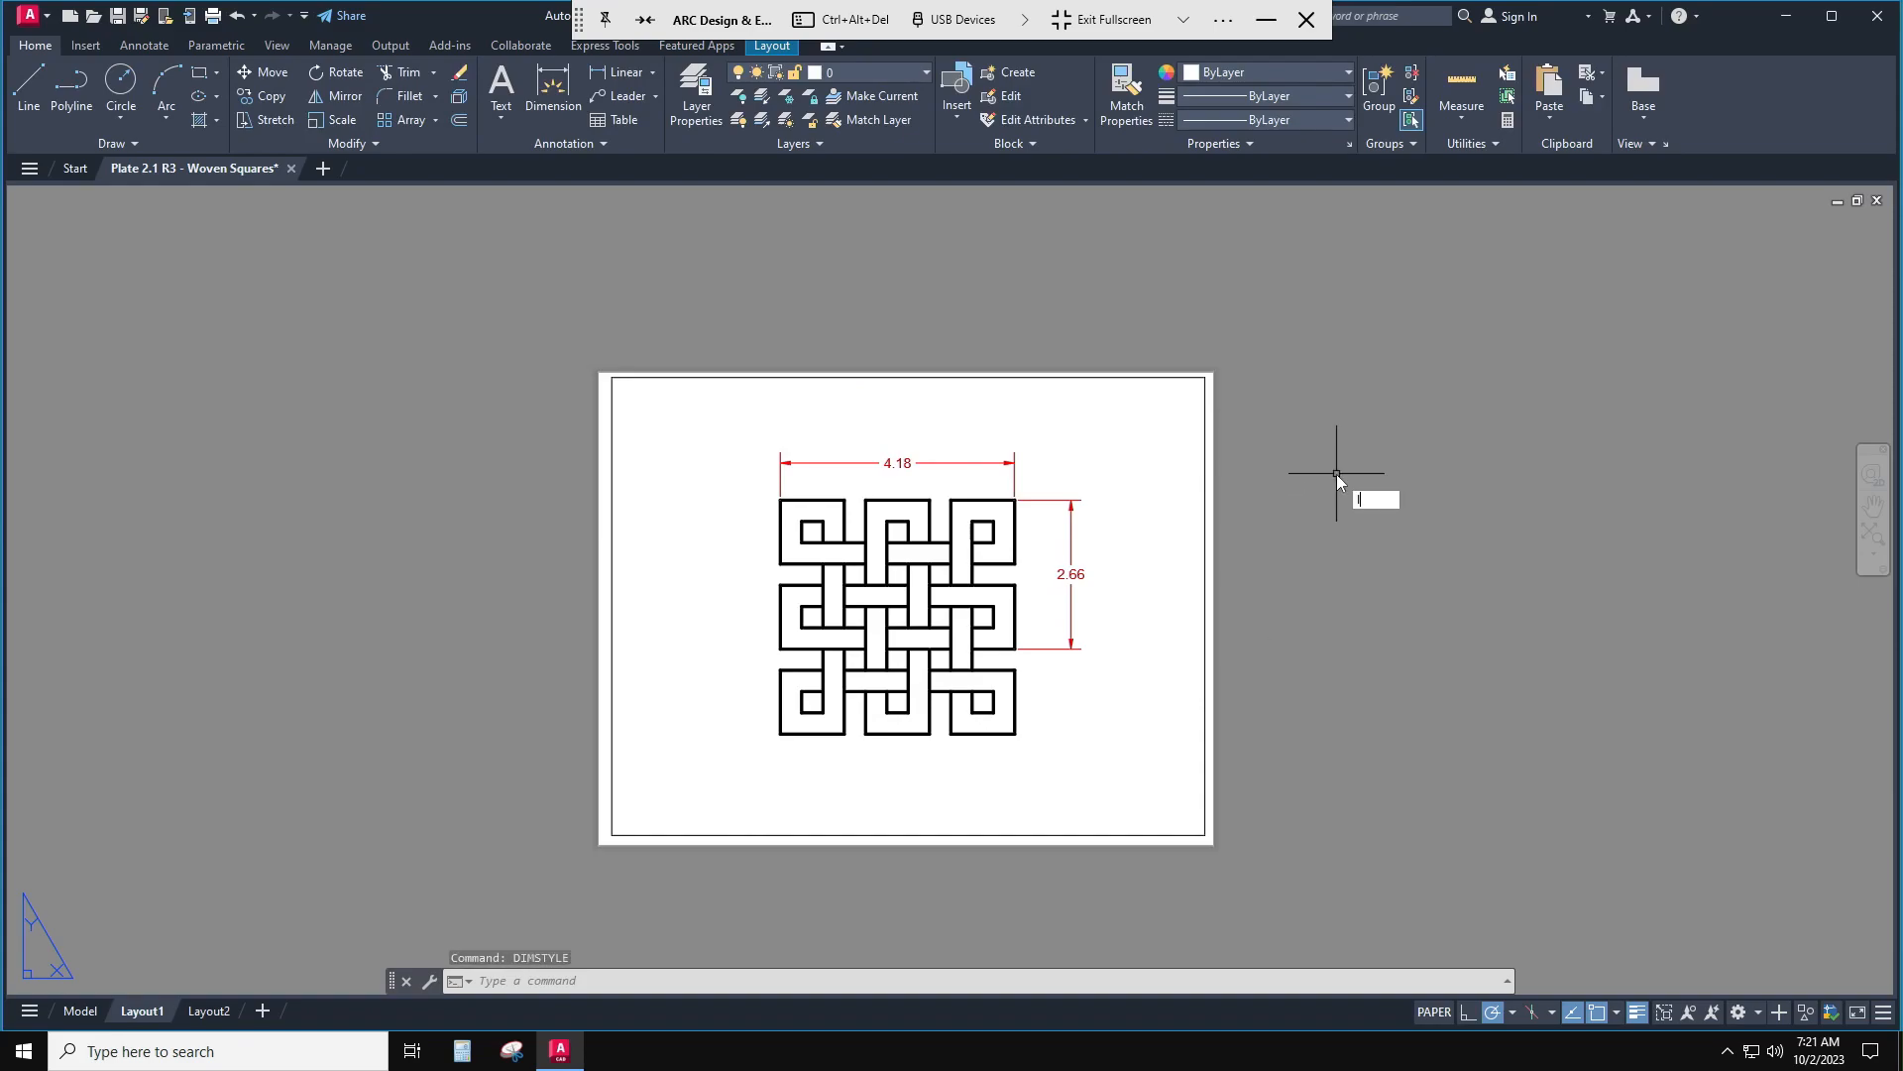
text(eaderstyle)
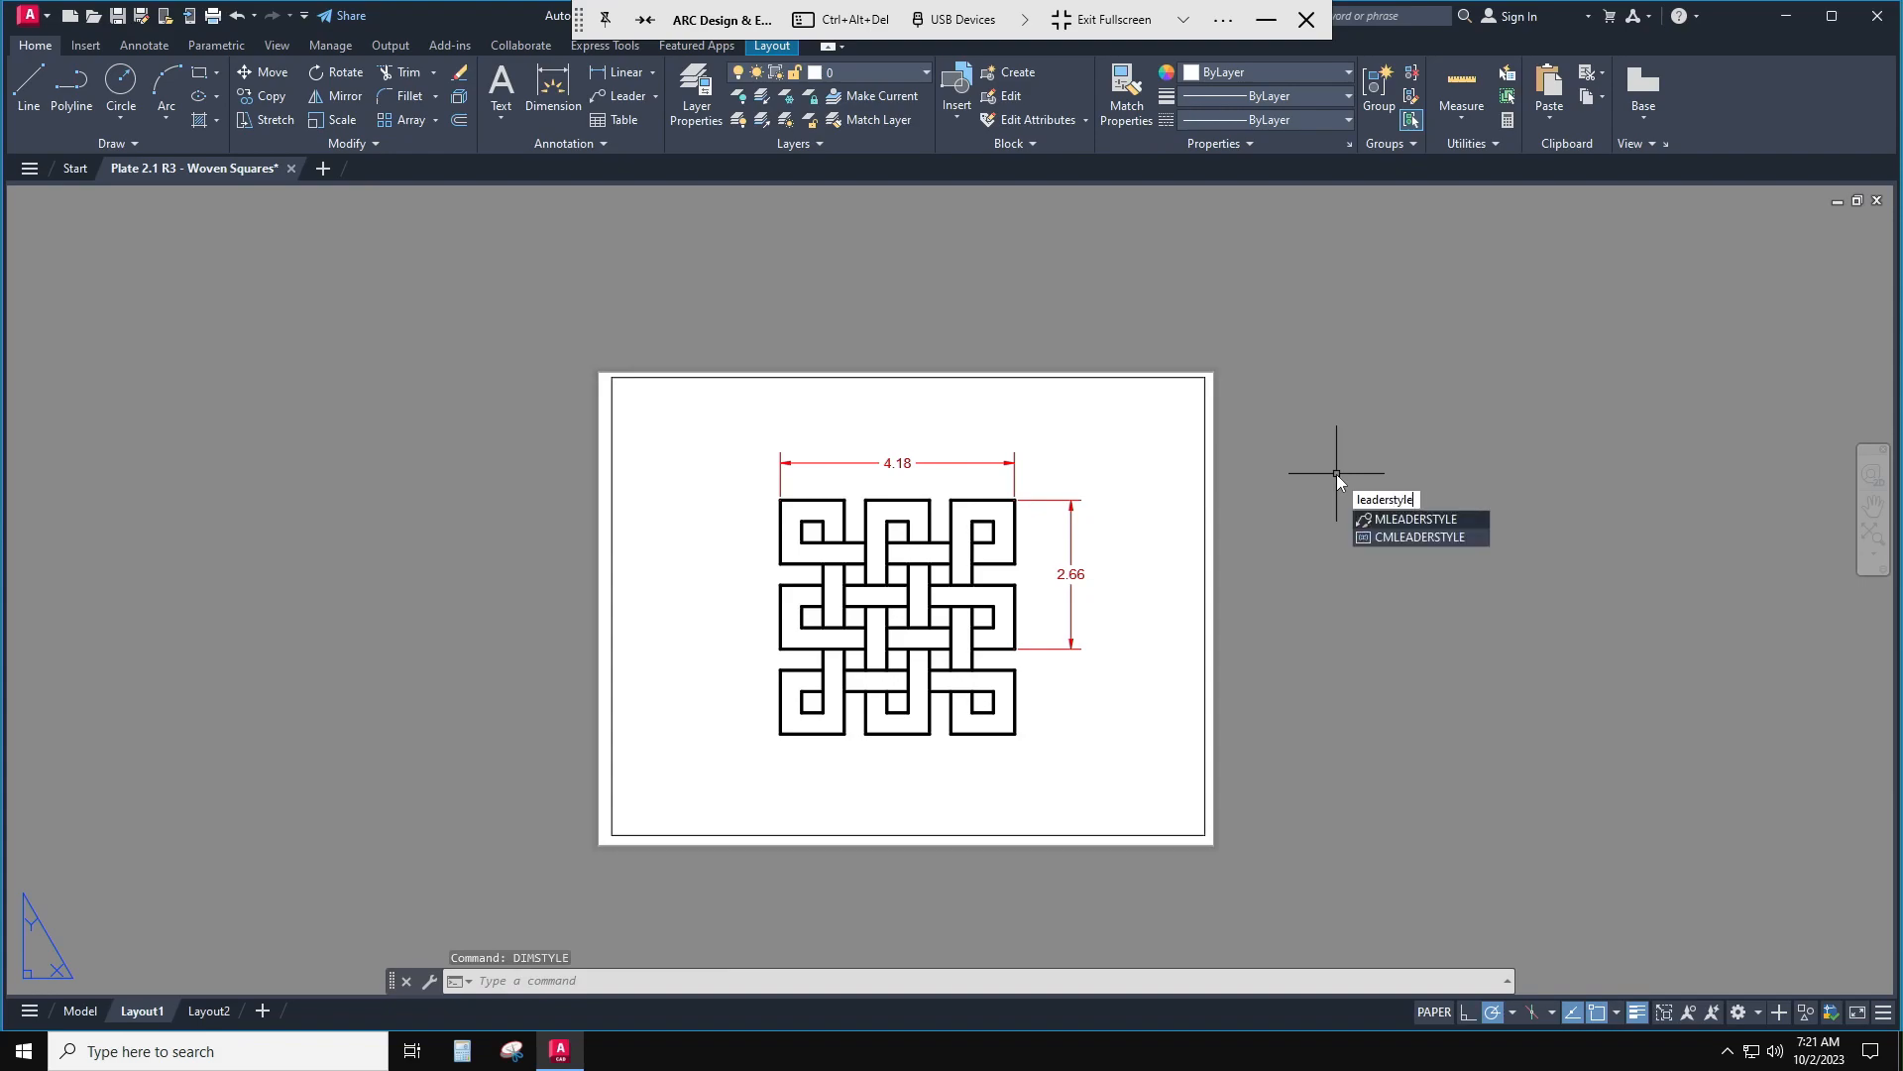
key(Return)
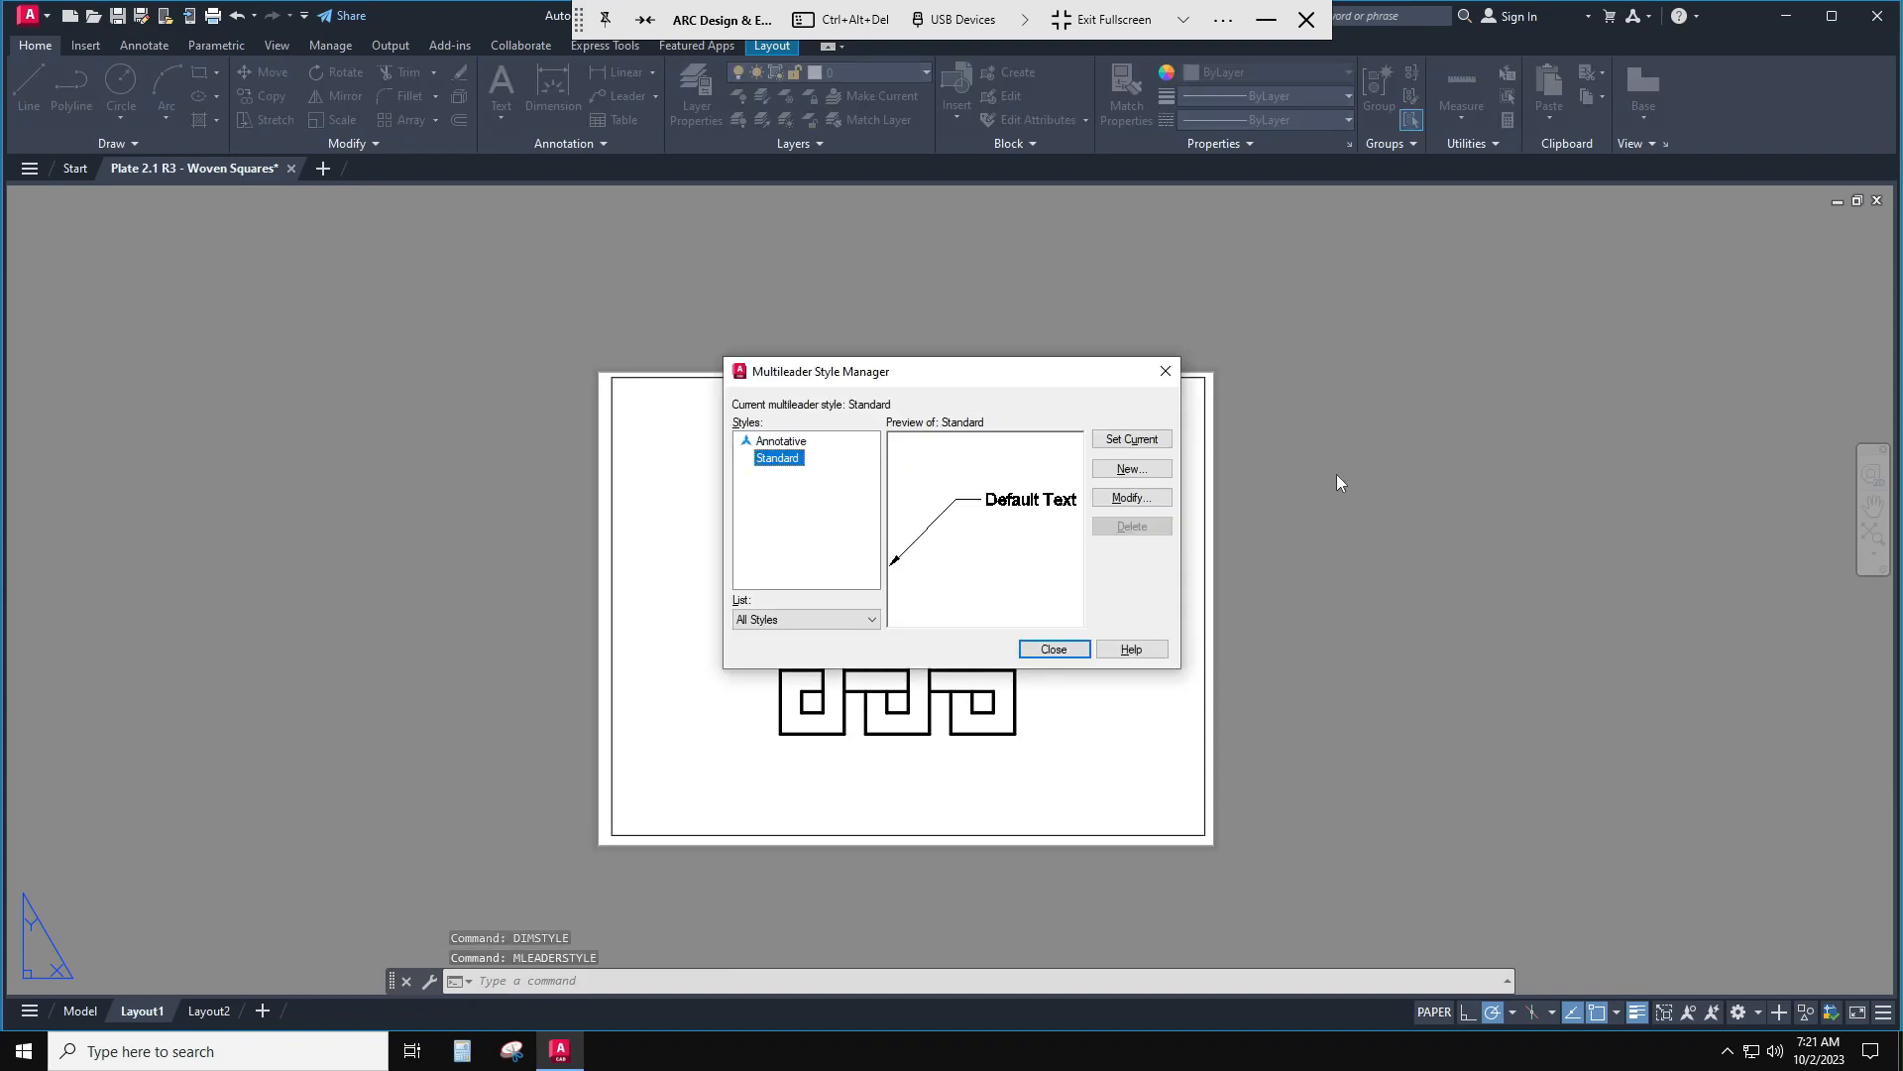
click(1133, 499)
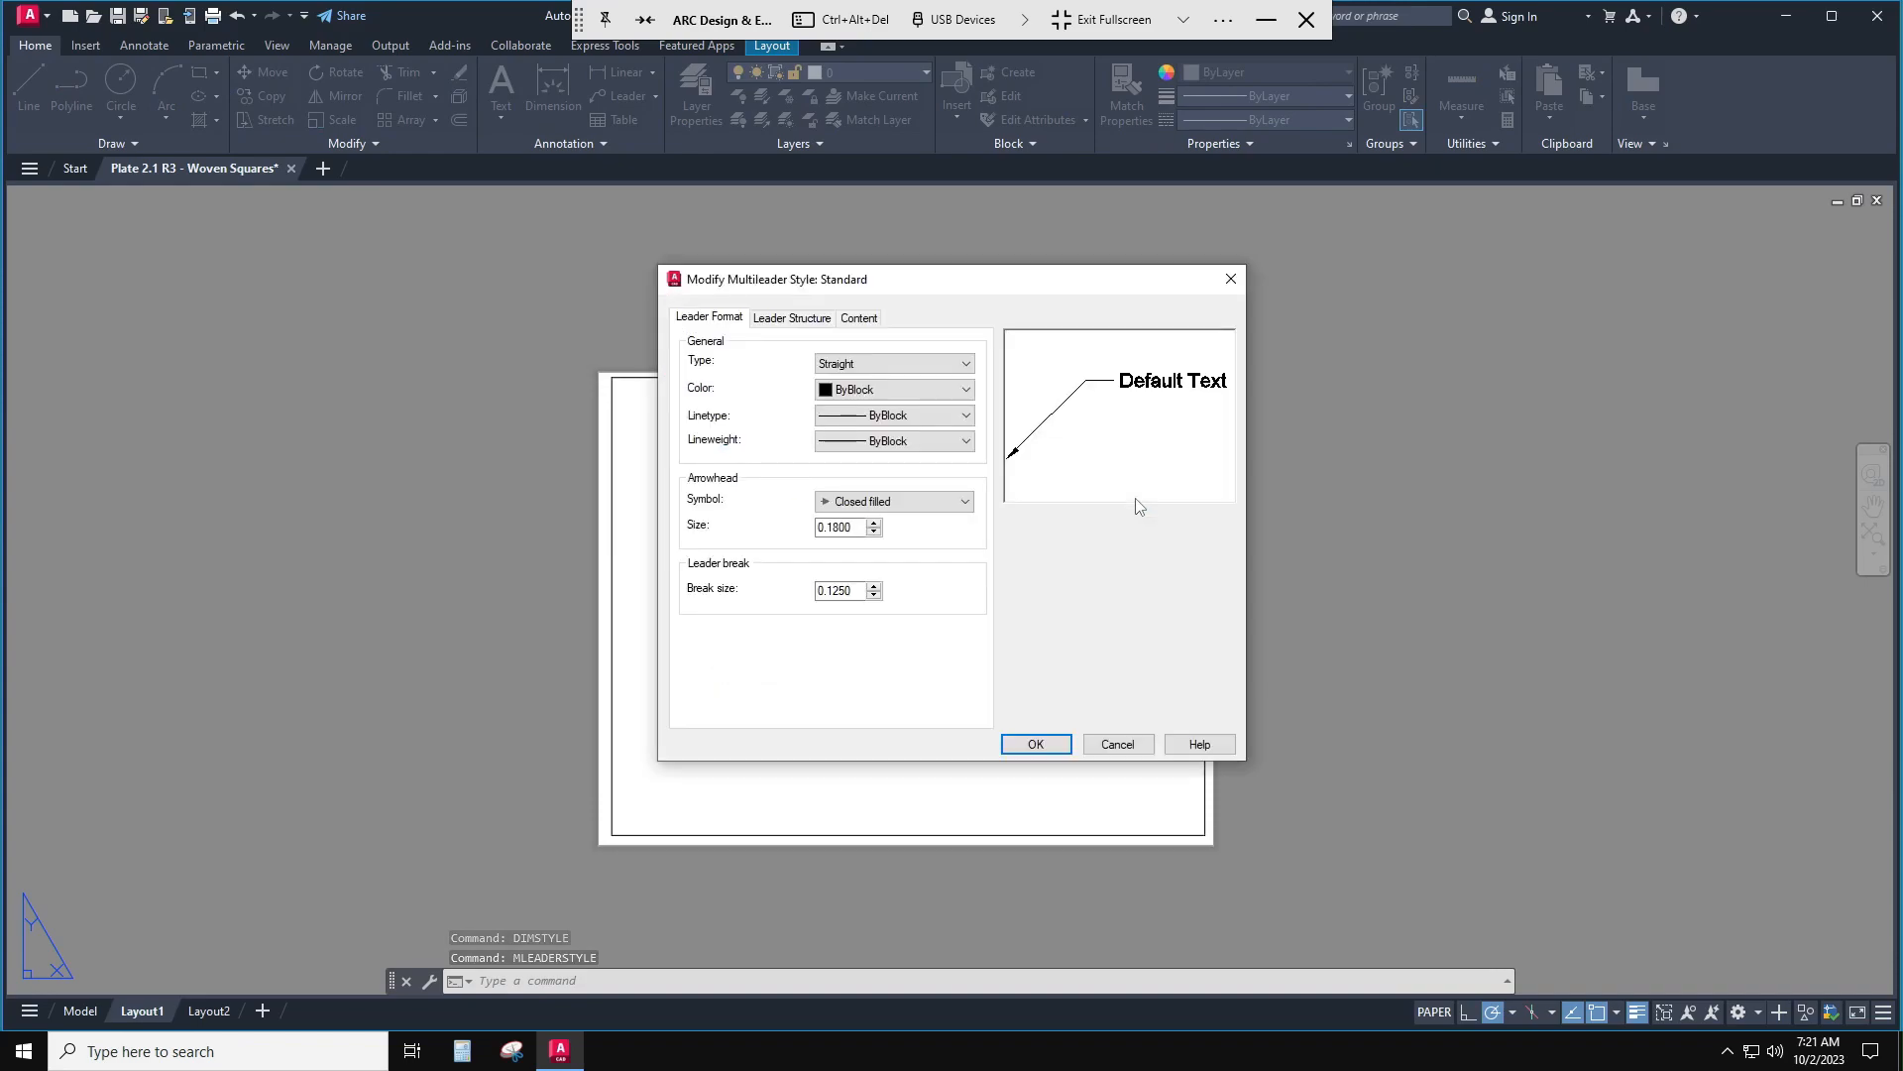
click(860, 319)
click(887, 501)
drag(873, 501, 826, 509)
text(0.1795)
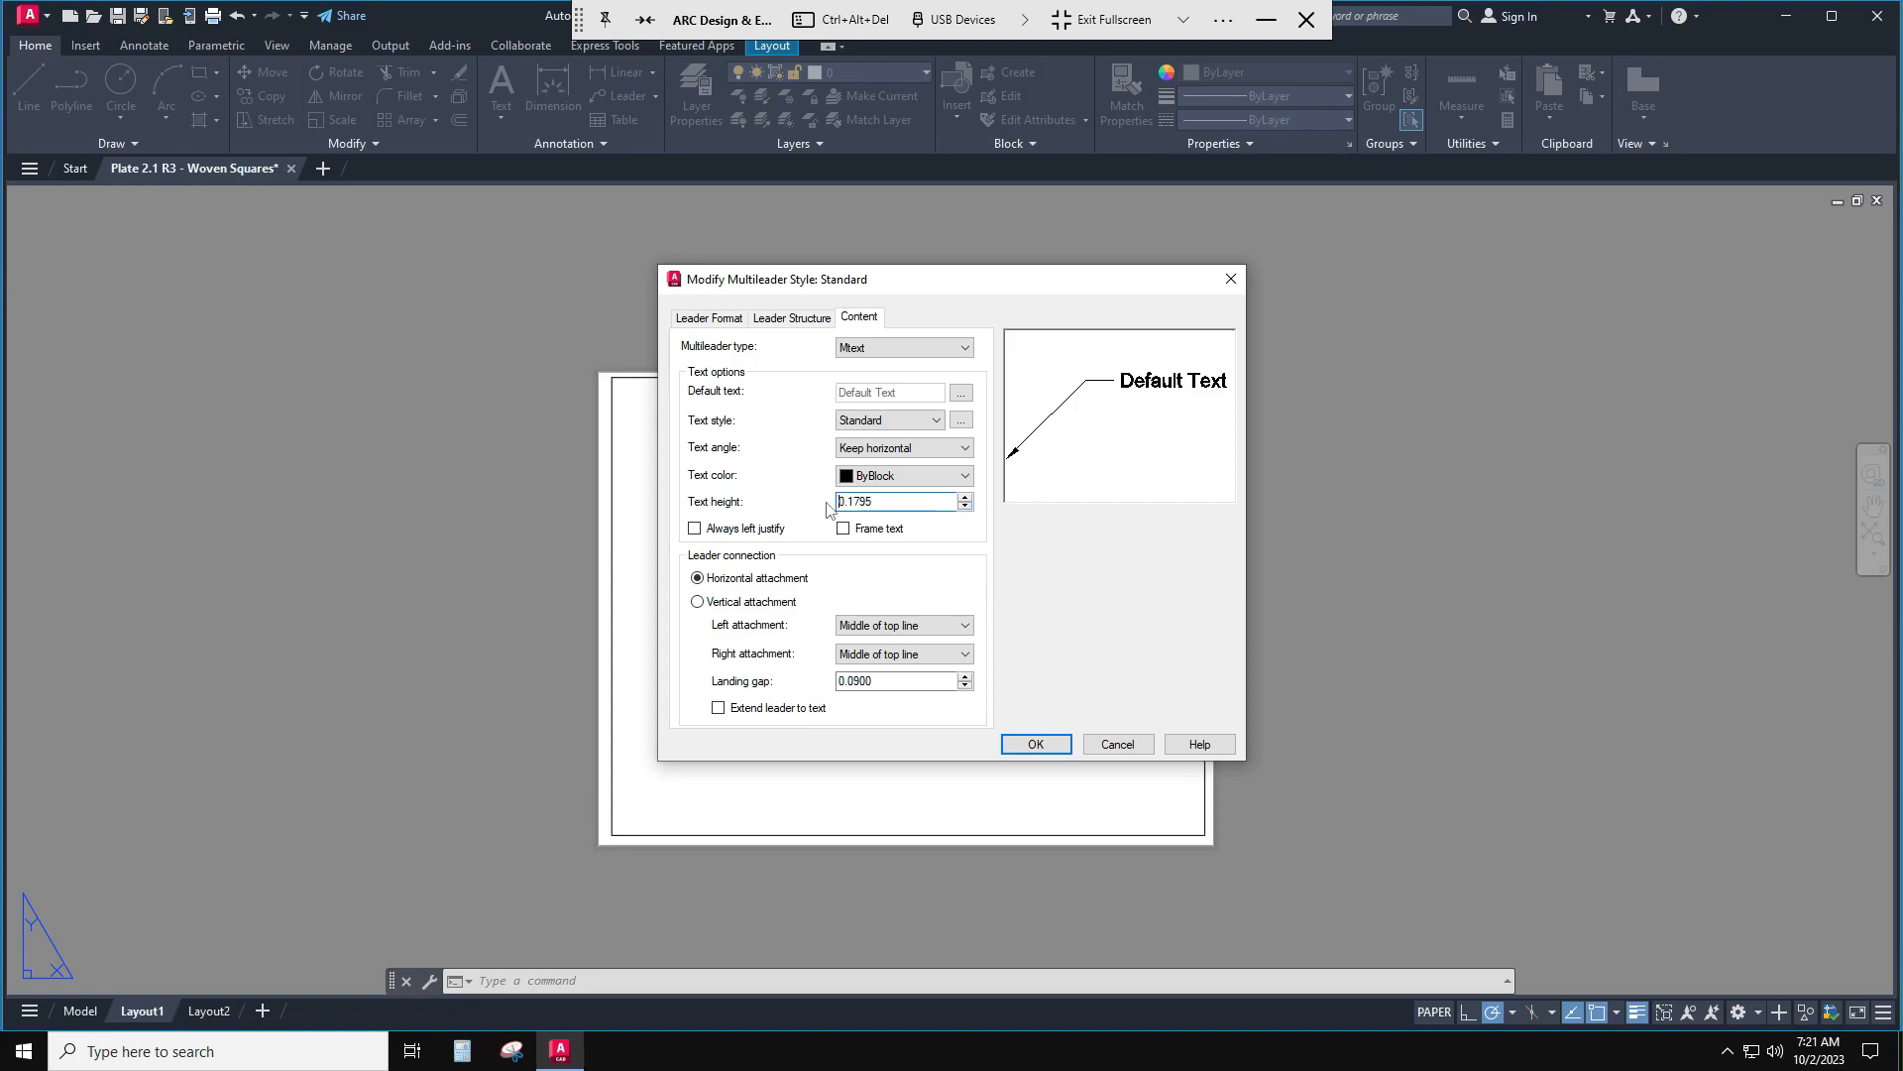
drag(877, 502, 815, 506)
key(BackSpace)
text(.)
click(1046, 746)
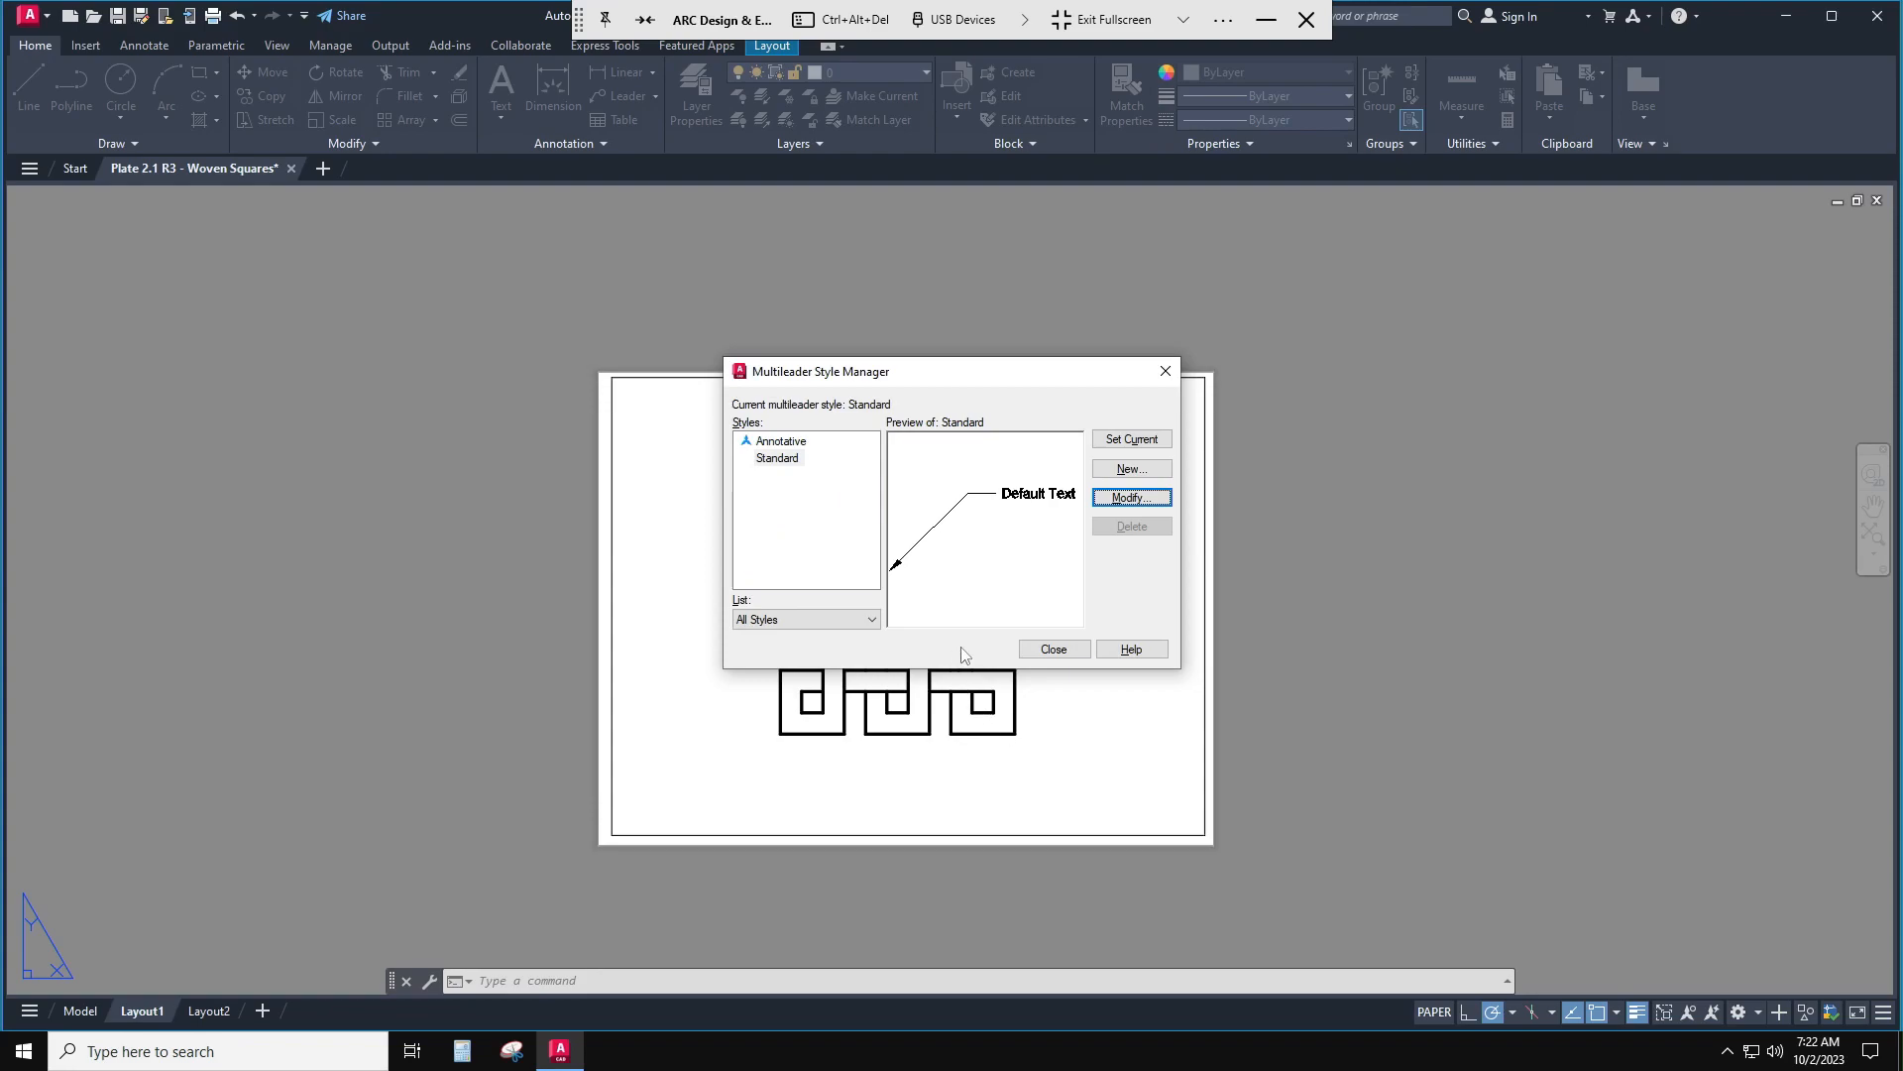
click(1052, 650)
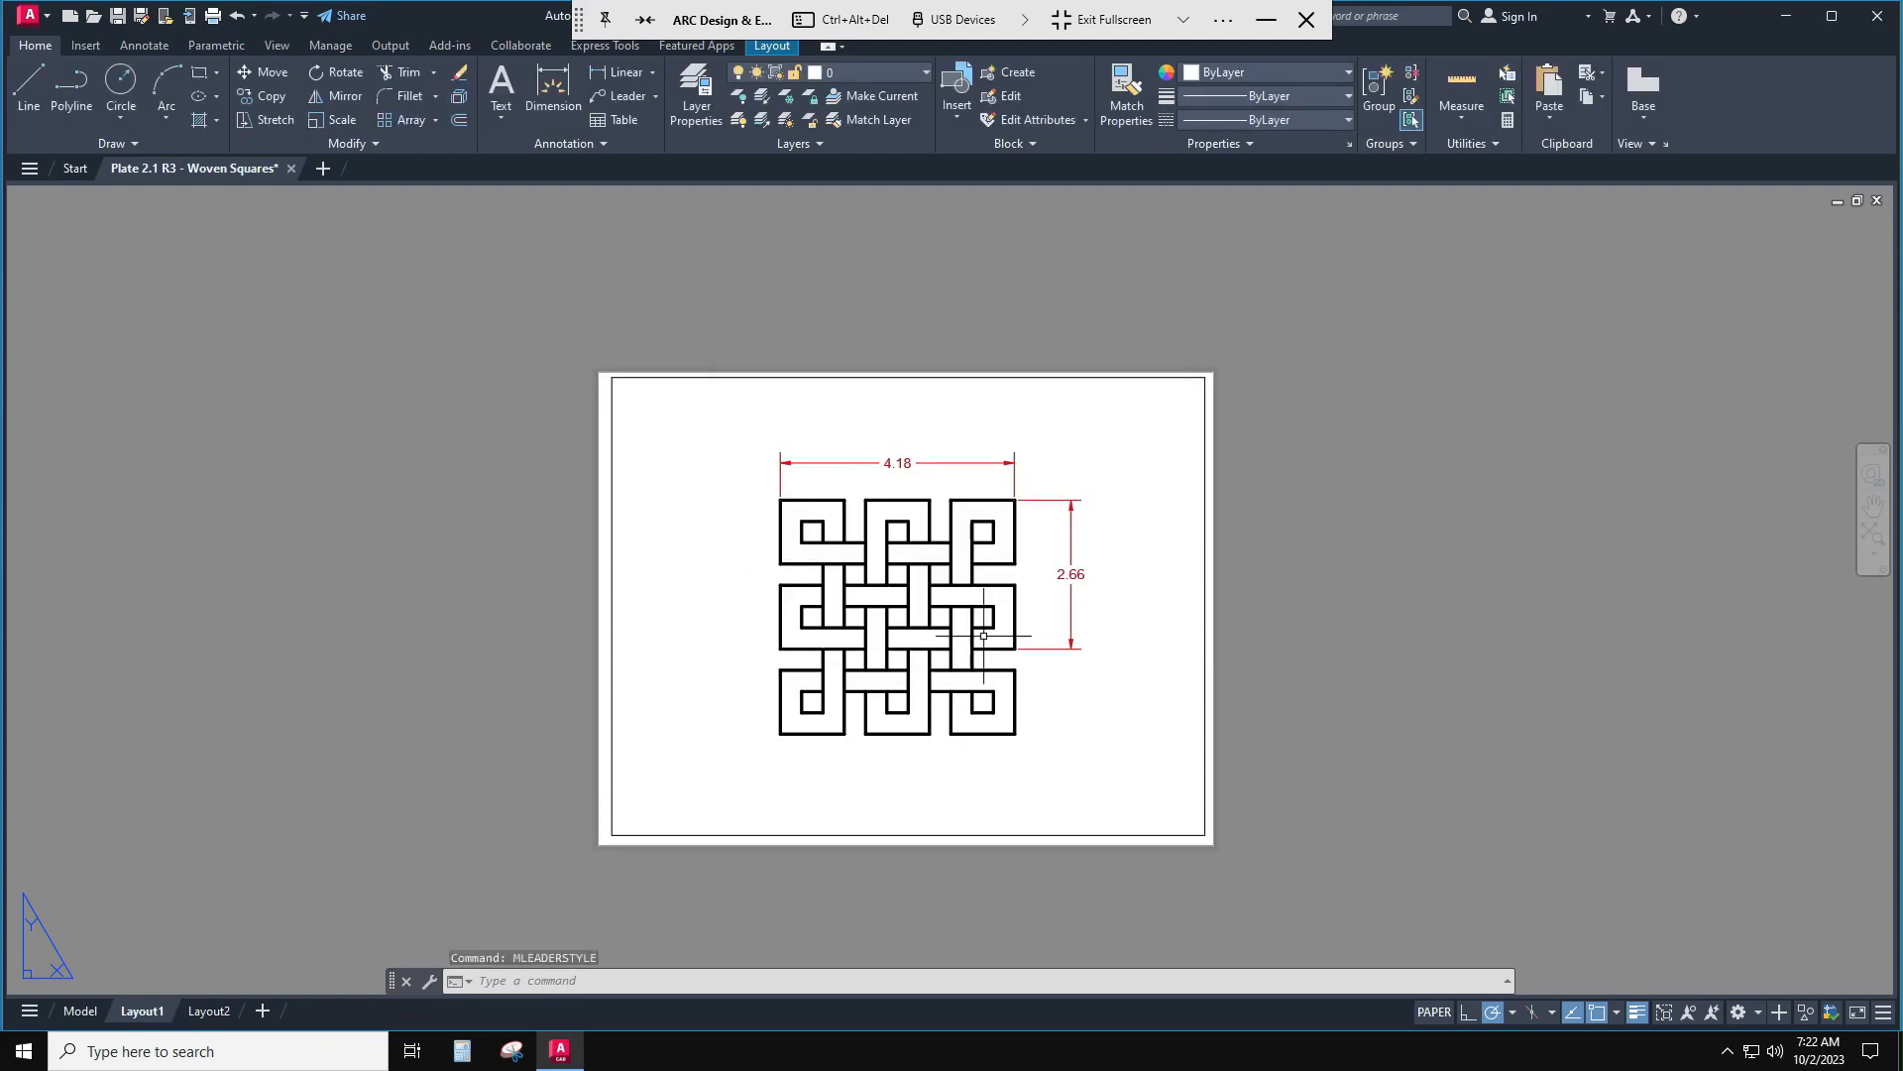
- Make Dim-Text the current layer and add a multileader reading PLATE 2.1 that points into the middle-left square of the pattern
click(859, 73)
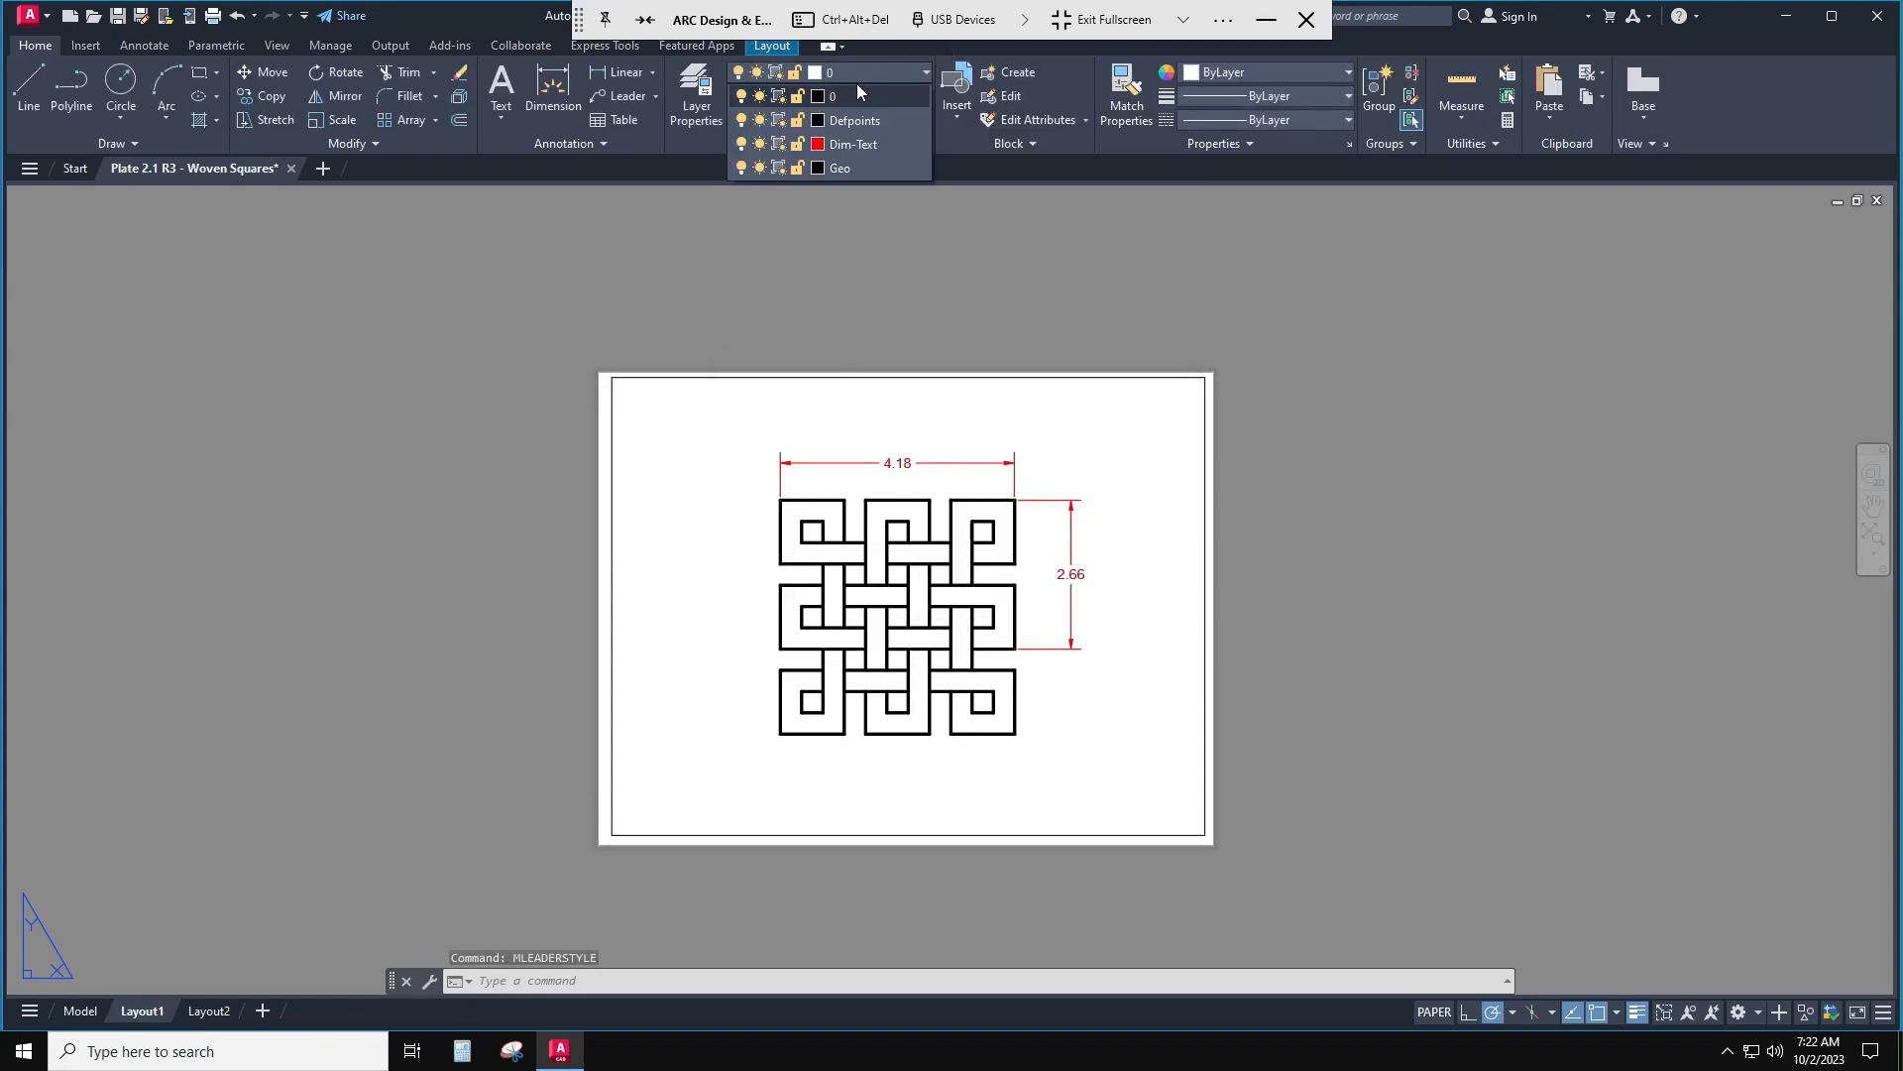
click(855, 146)
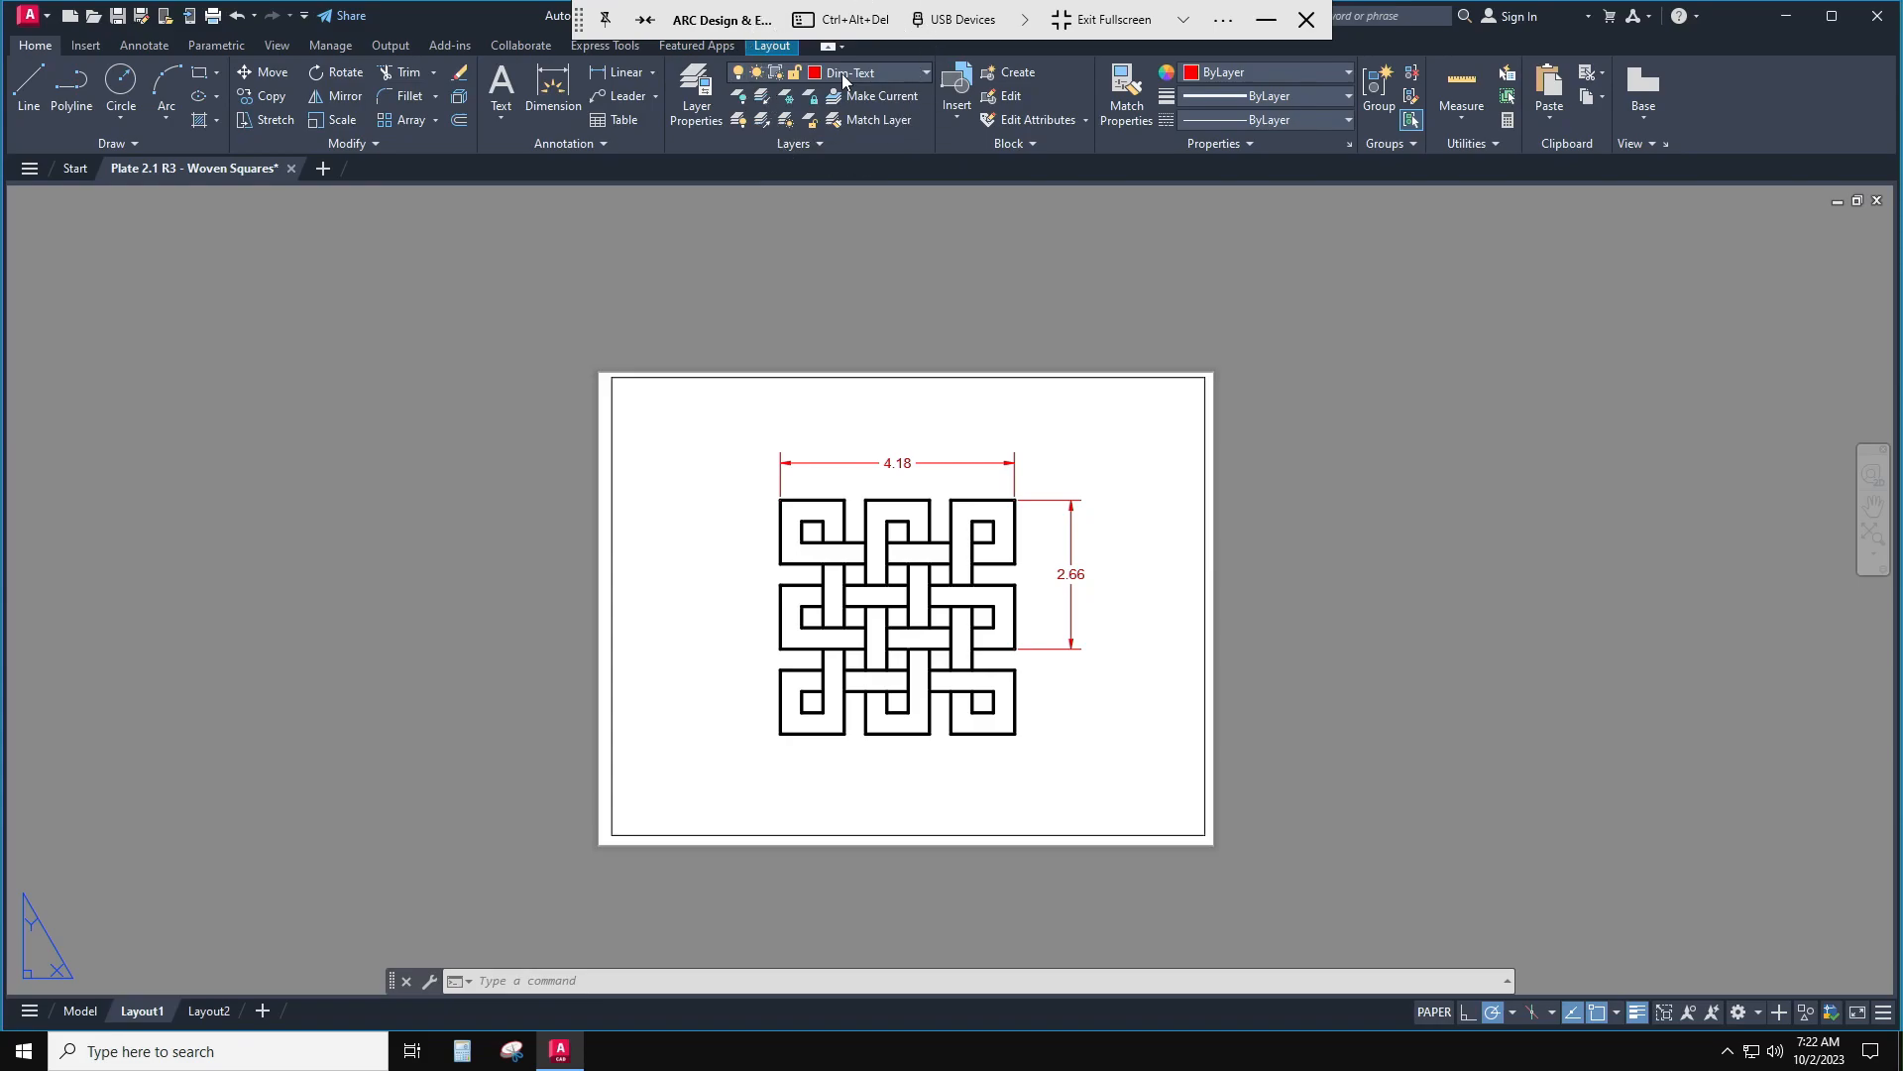
click(621, 95)
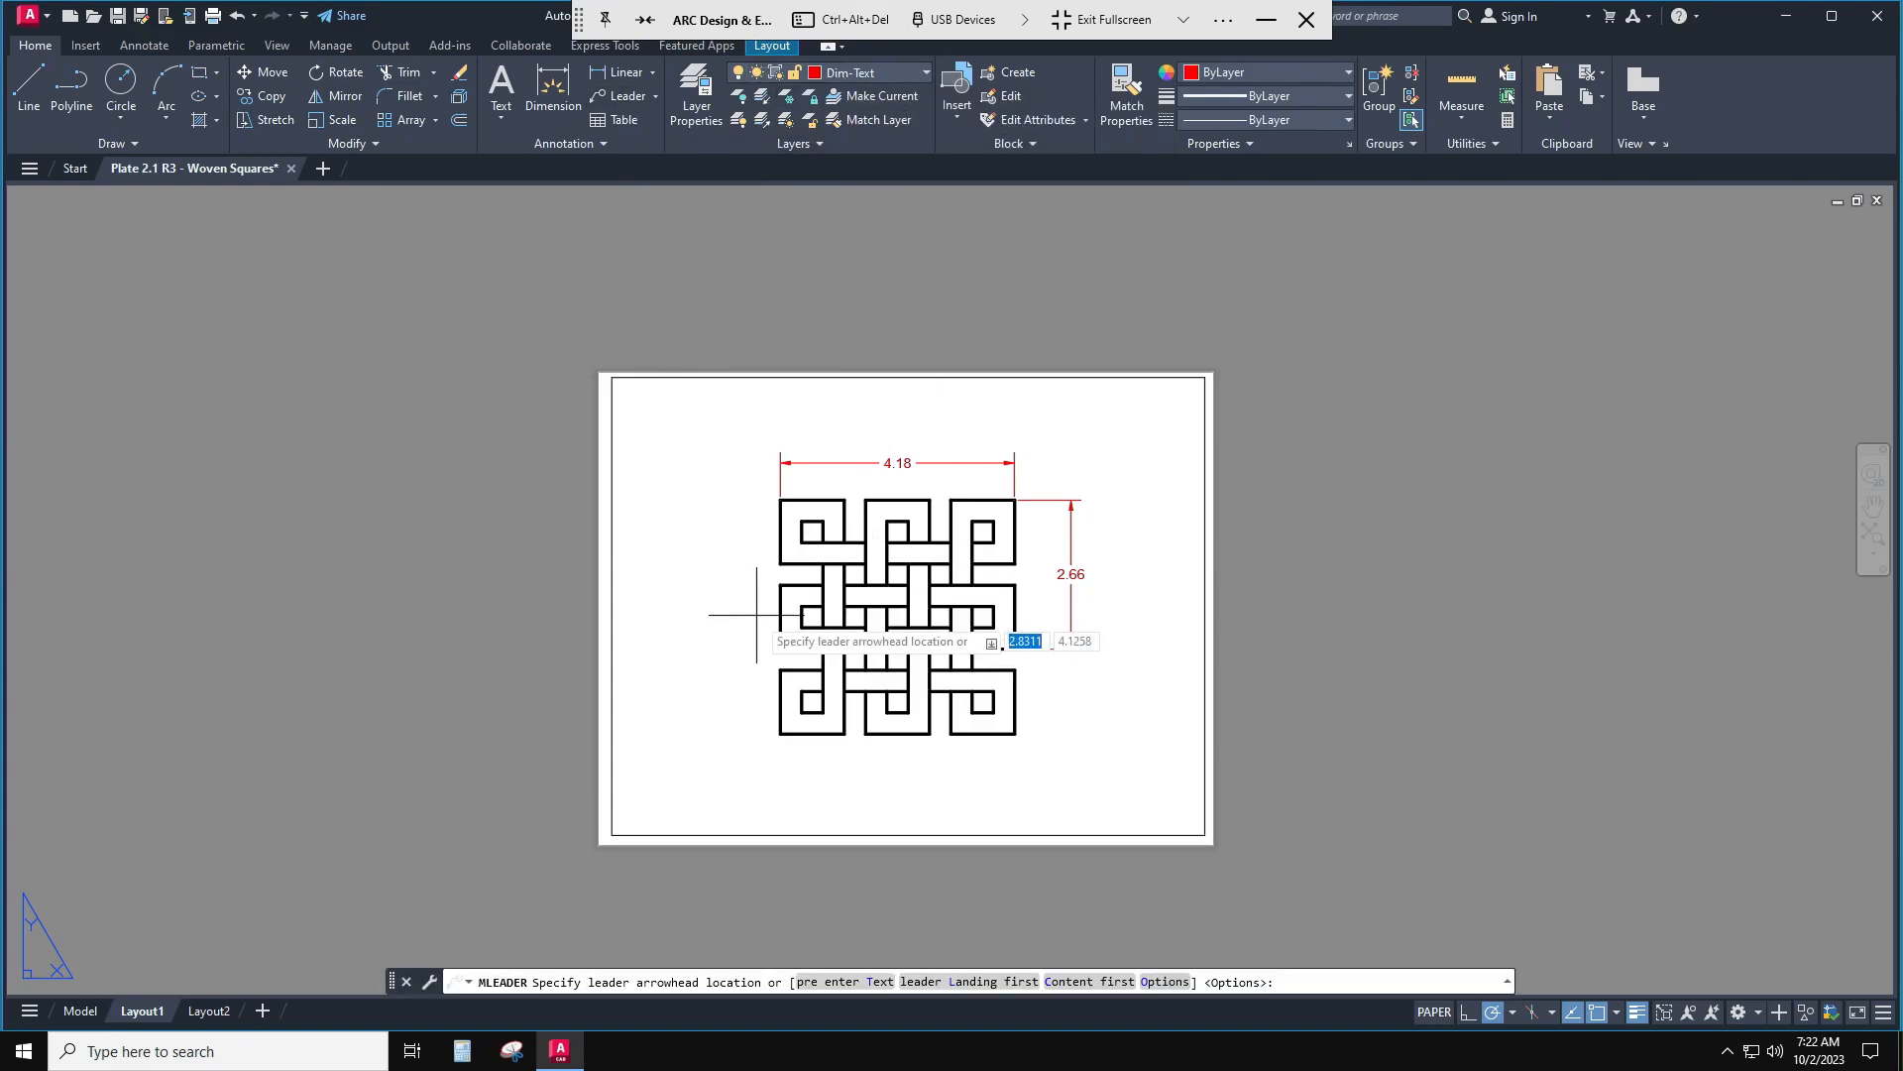
scroll(783, 600, up, 6)
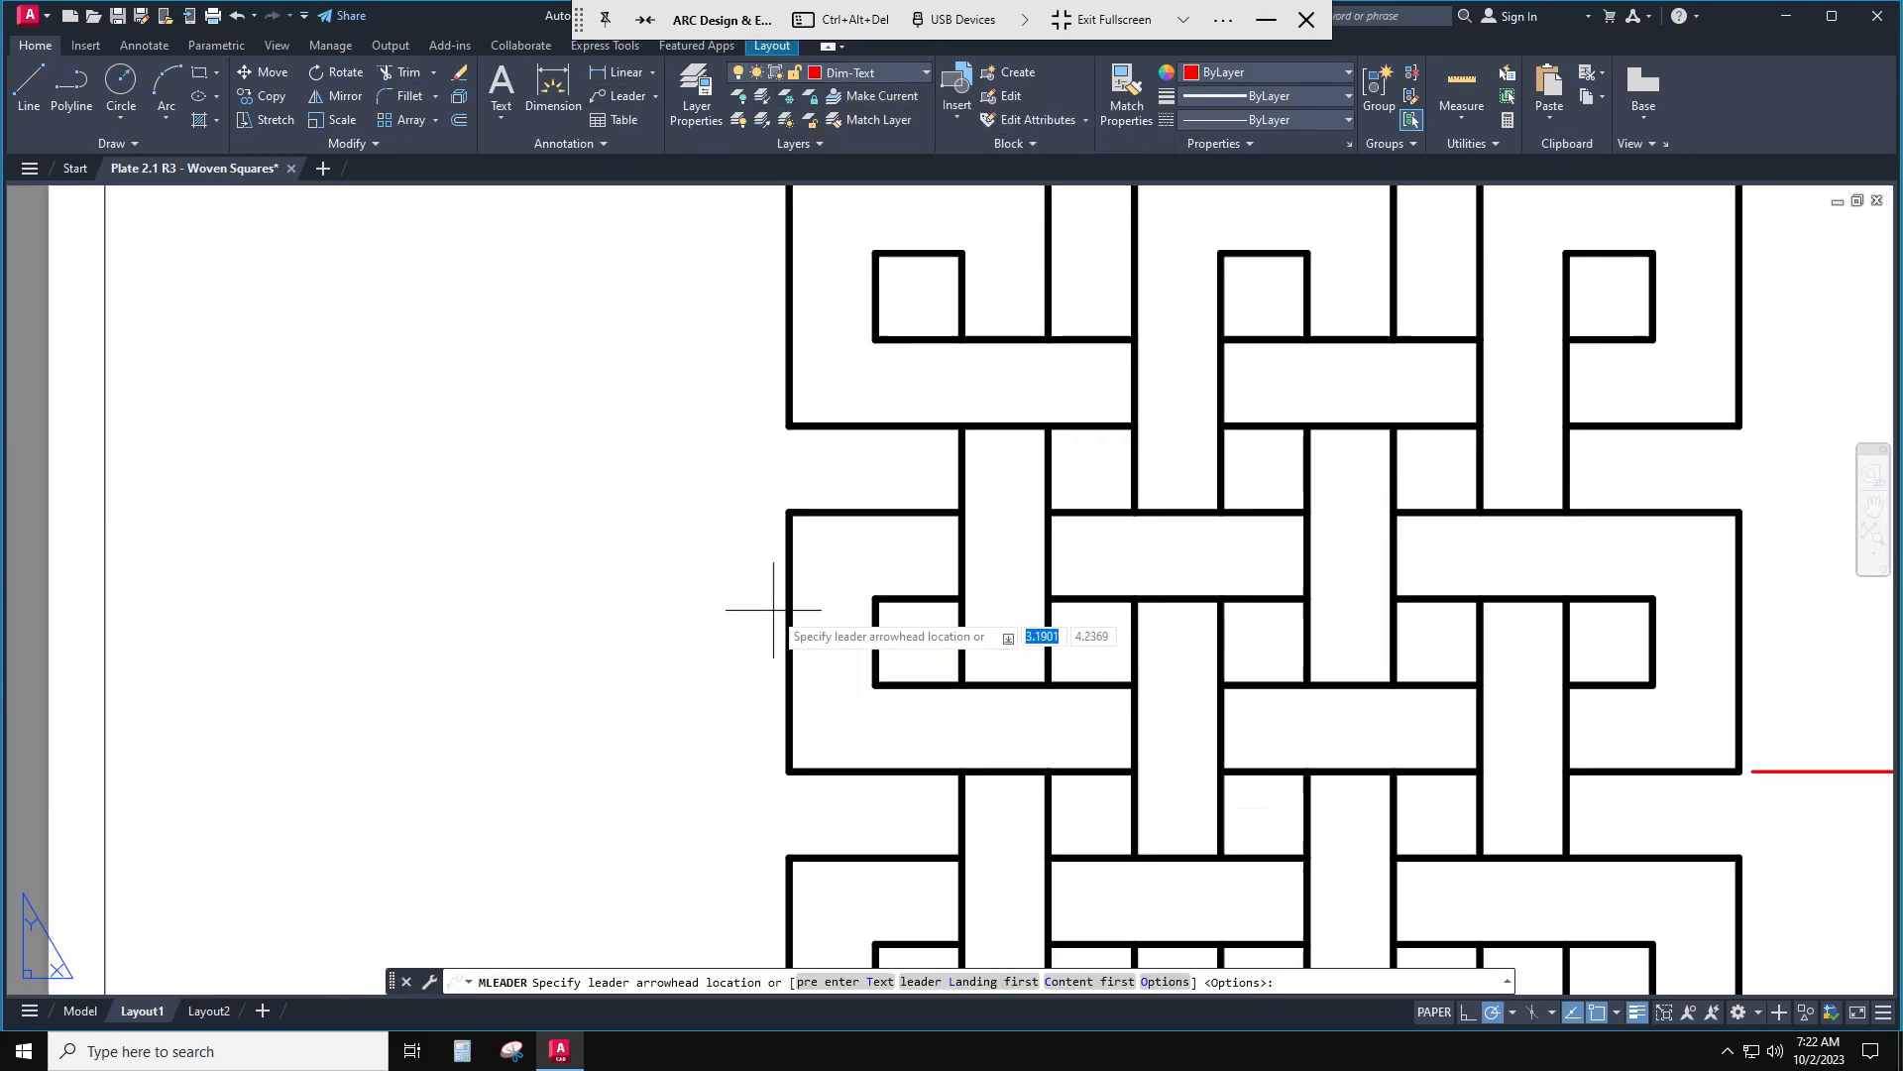
click(853, 572)
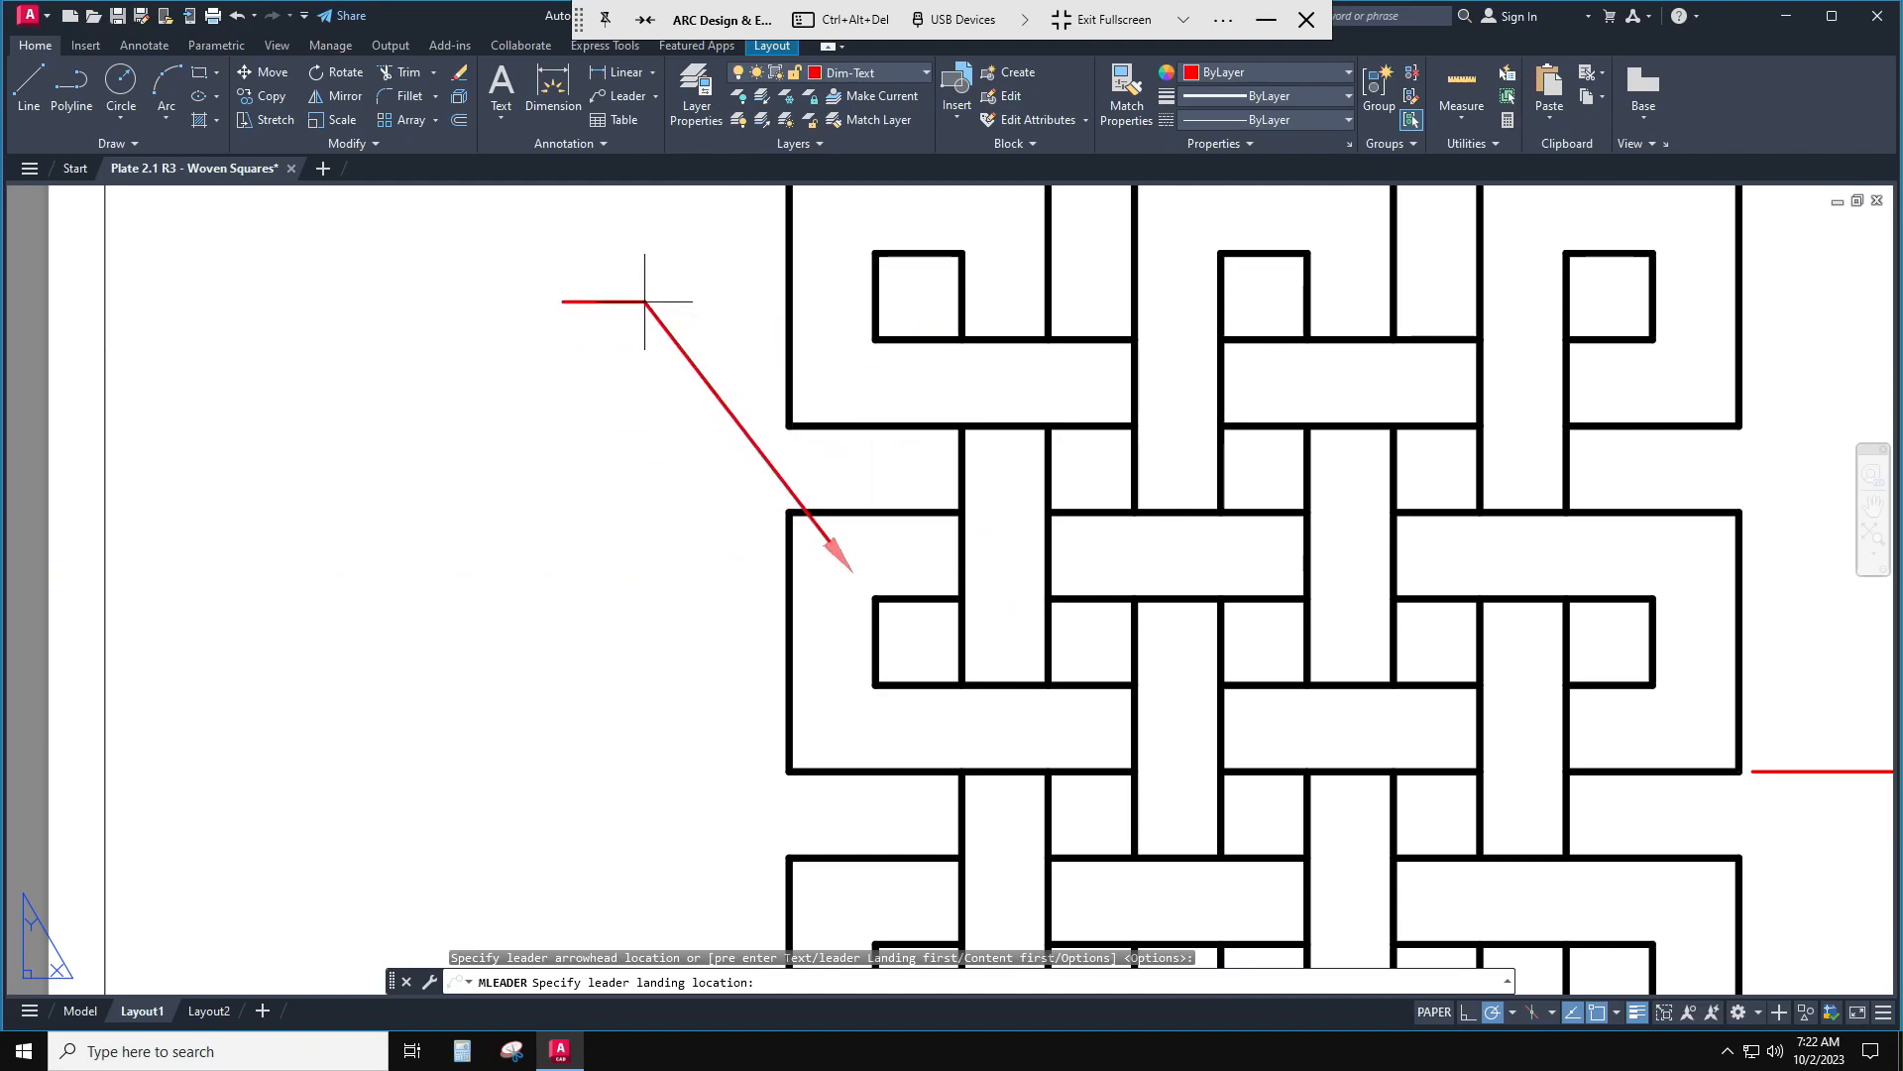
click(644, 301)
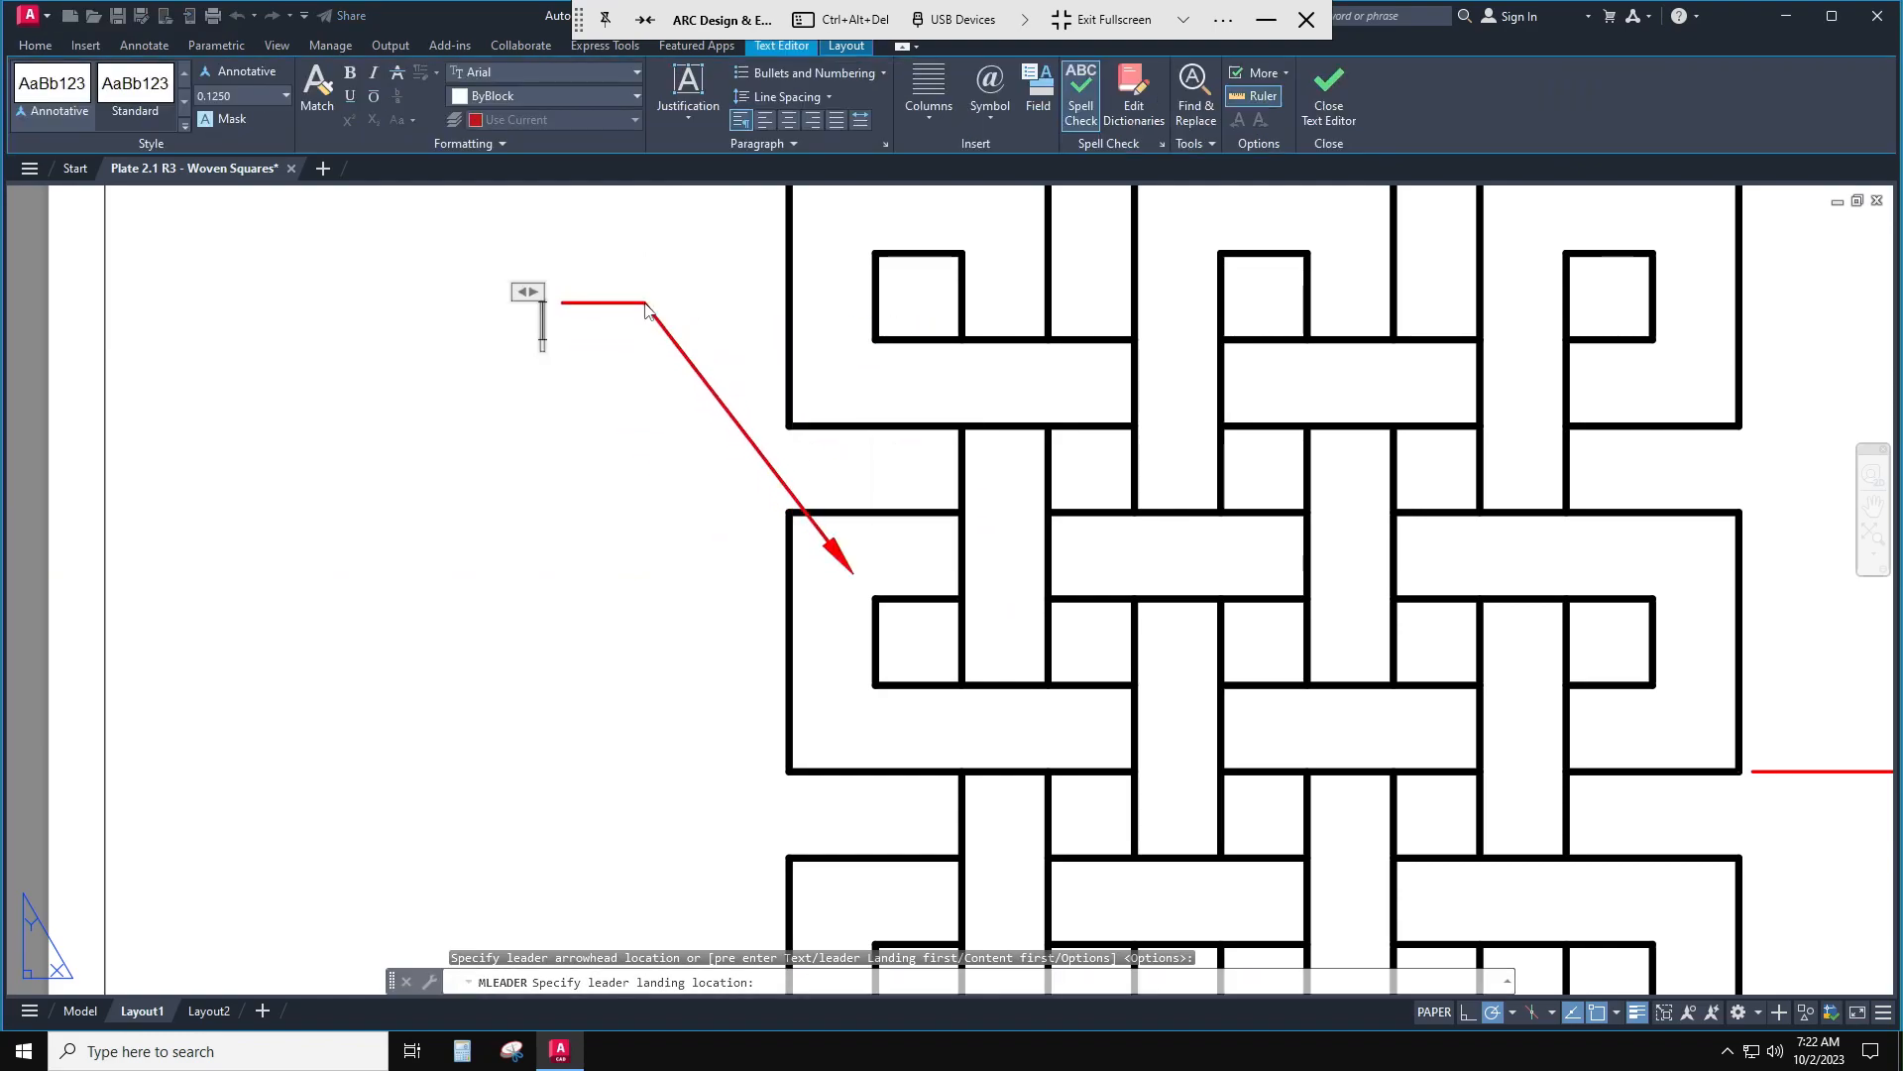
text(PLATE 2.1)
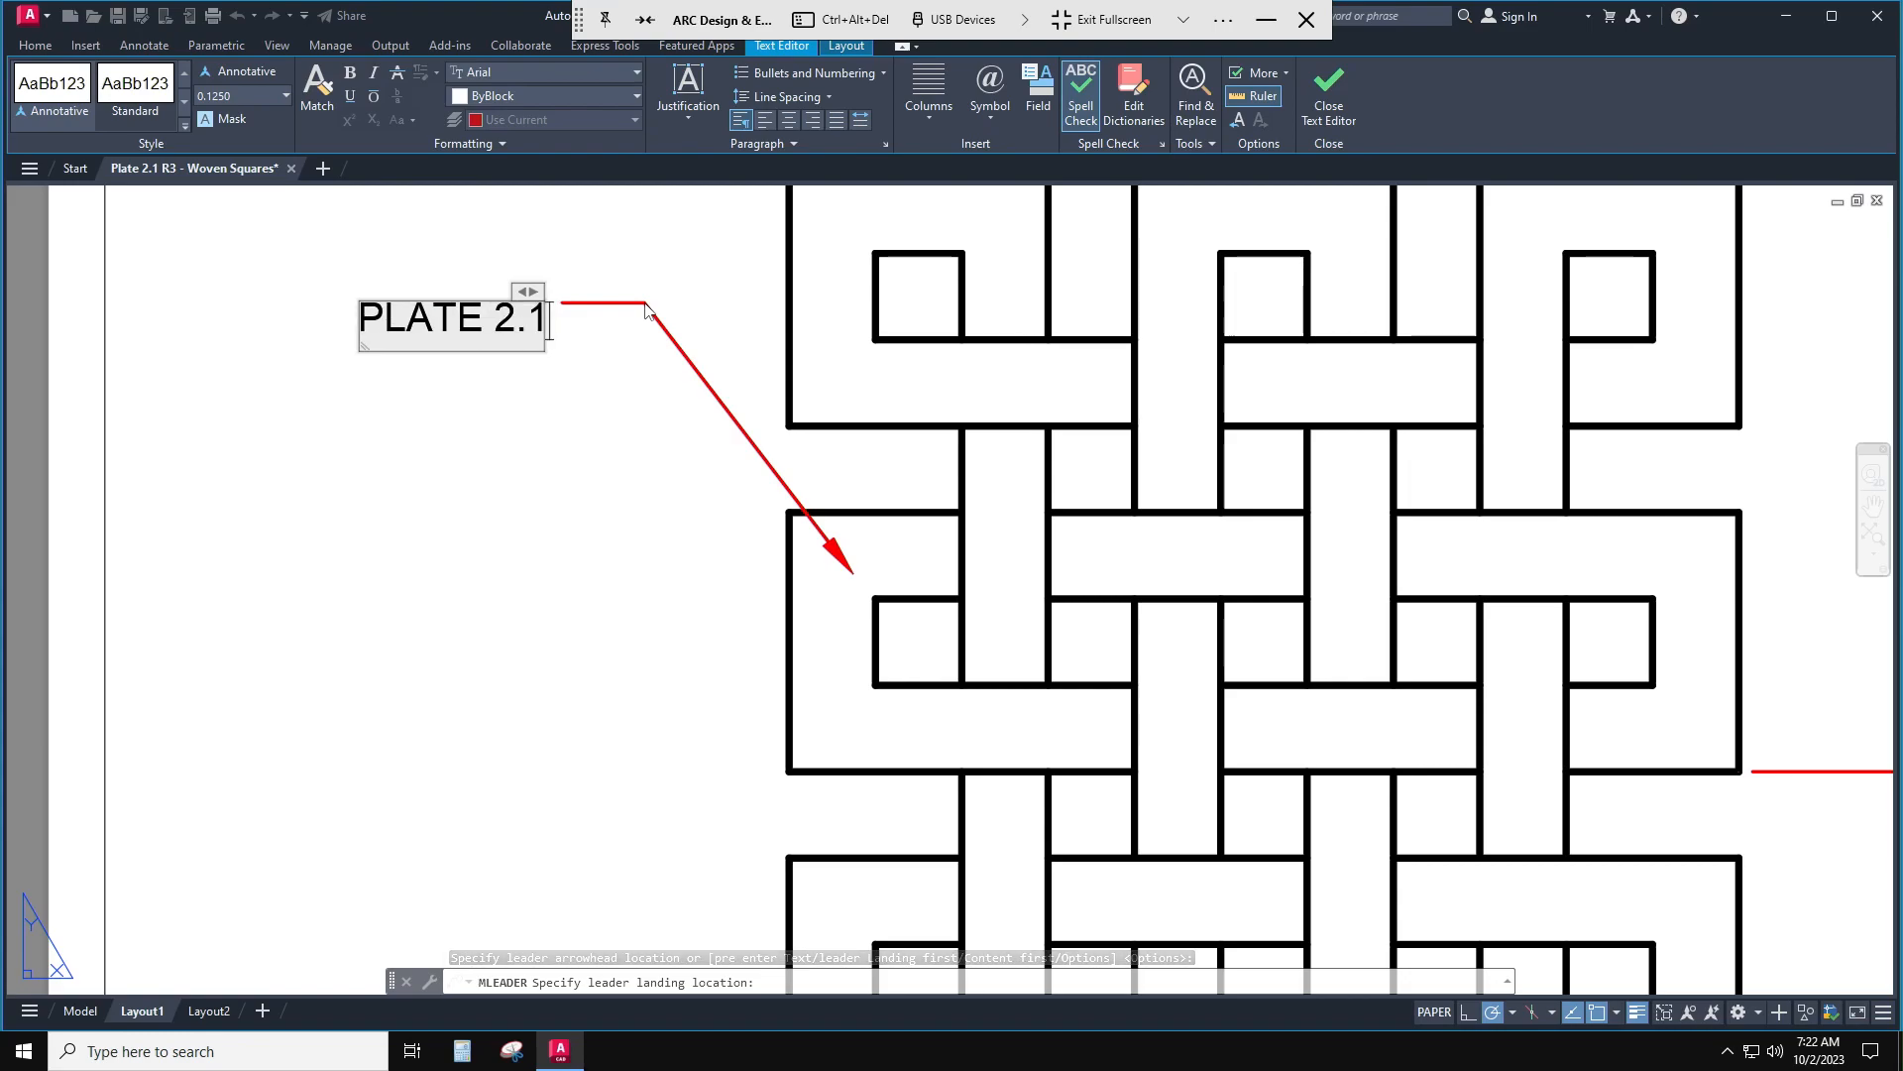
click(580, 610)
scroll(580, 605, down, 4)
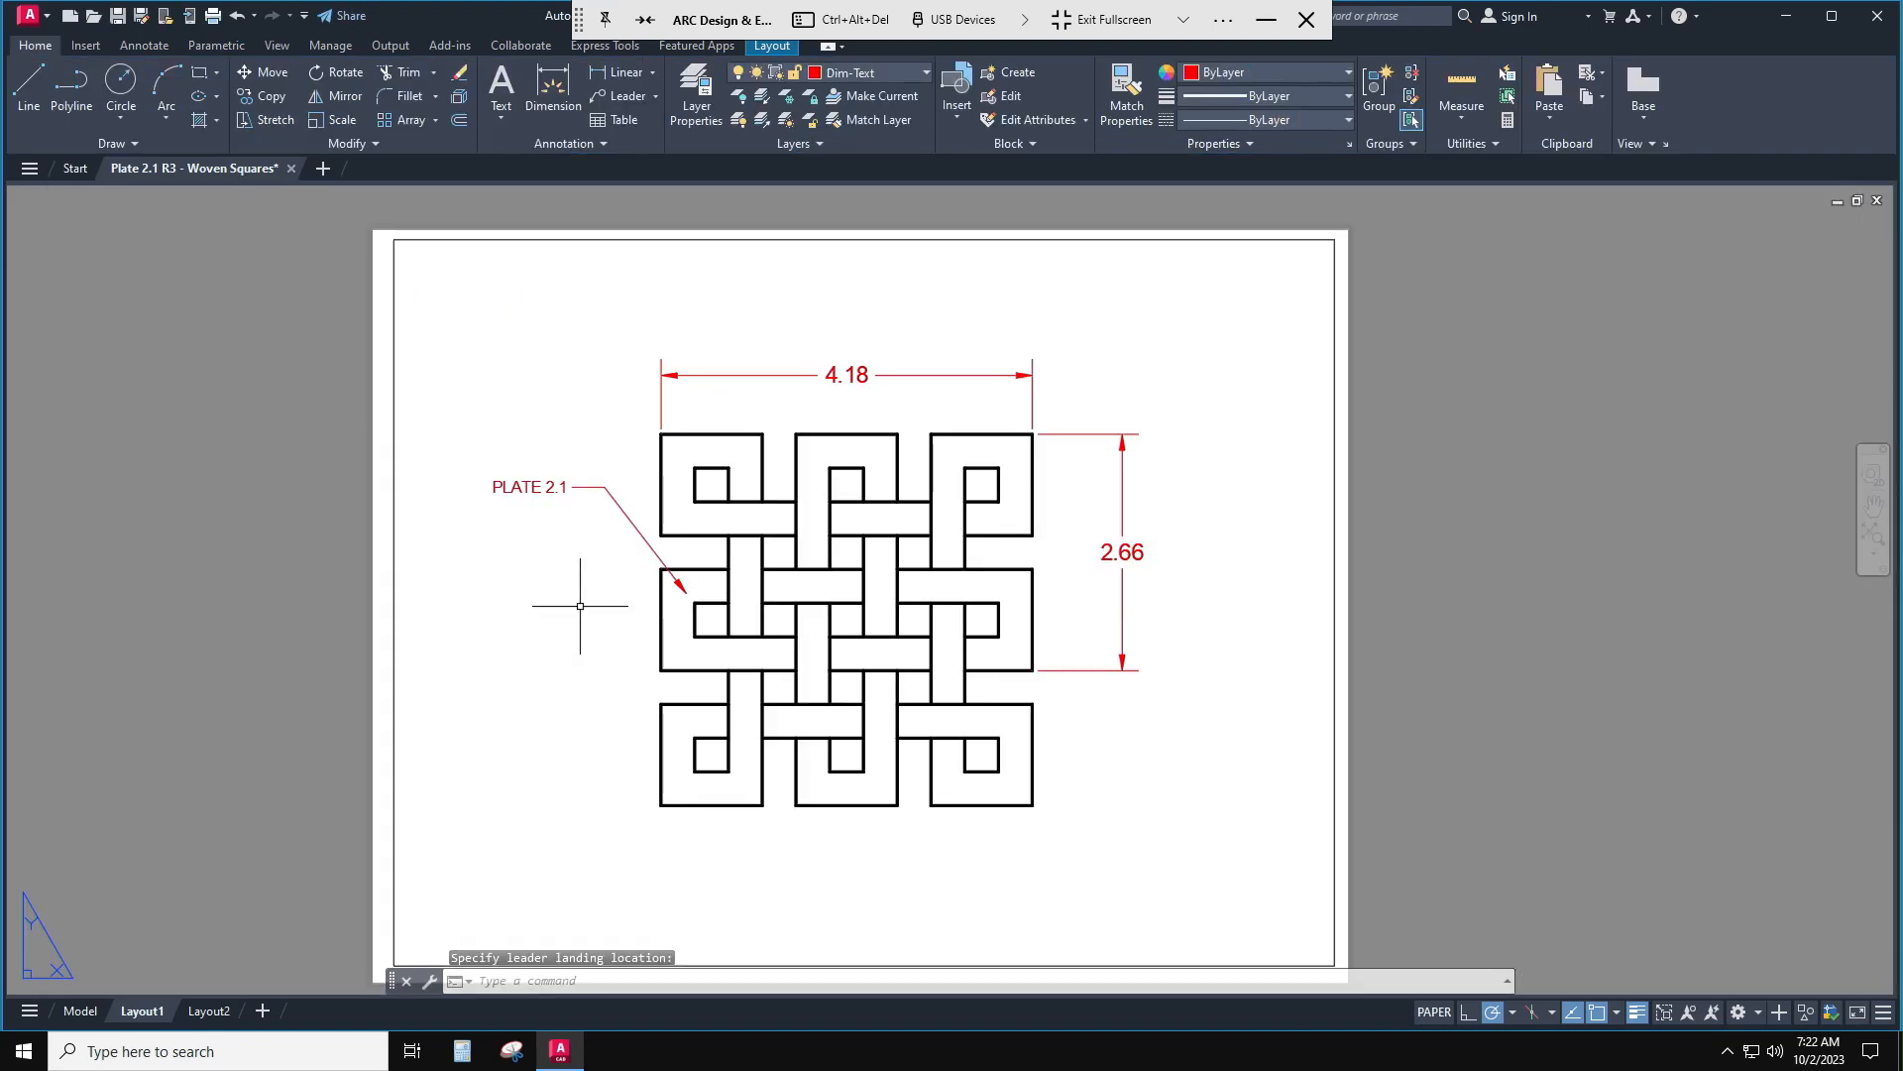
- Start right-justified single-line text near the sheet's lower-right corner with a height of .18 and 0 rotation
scroll(954, 805, up, 2)
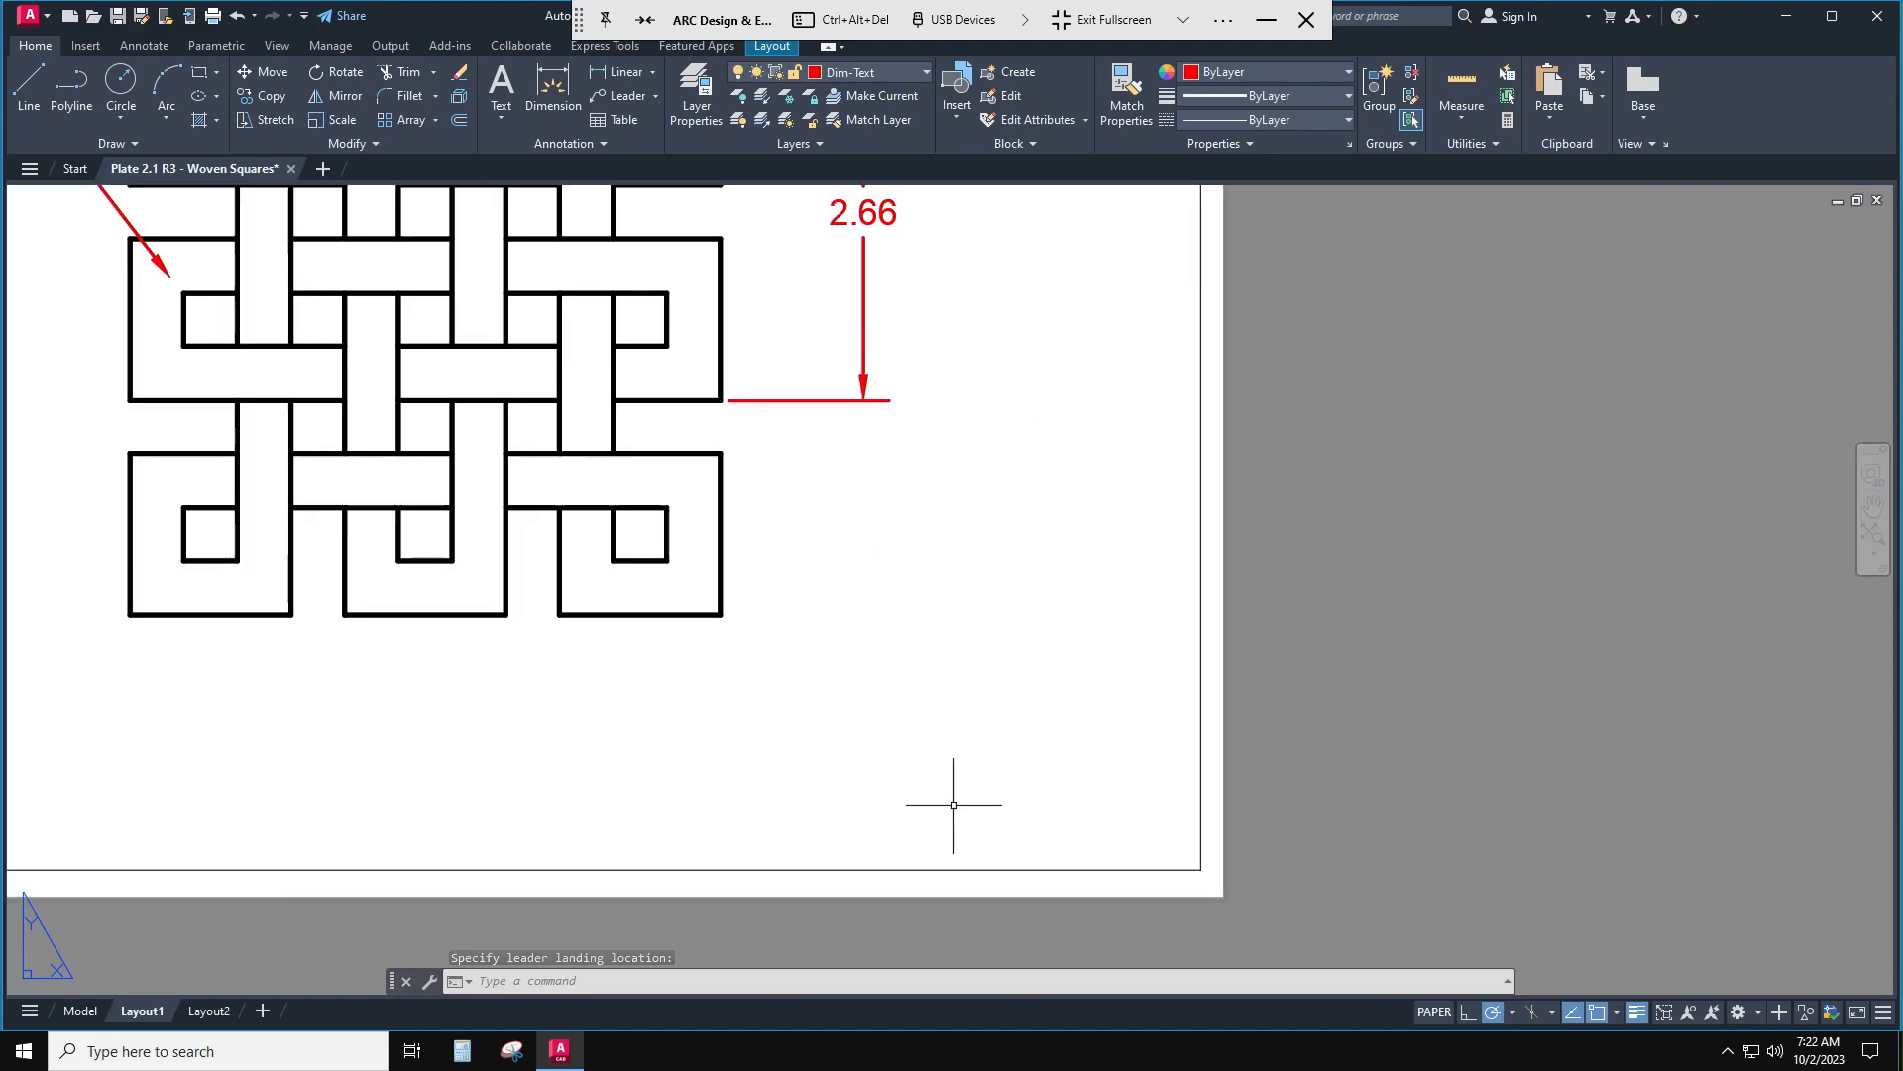
scroll(954, 805, down, 2)
middle_drag(961, 790, 1149, 806)
text(DT)
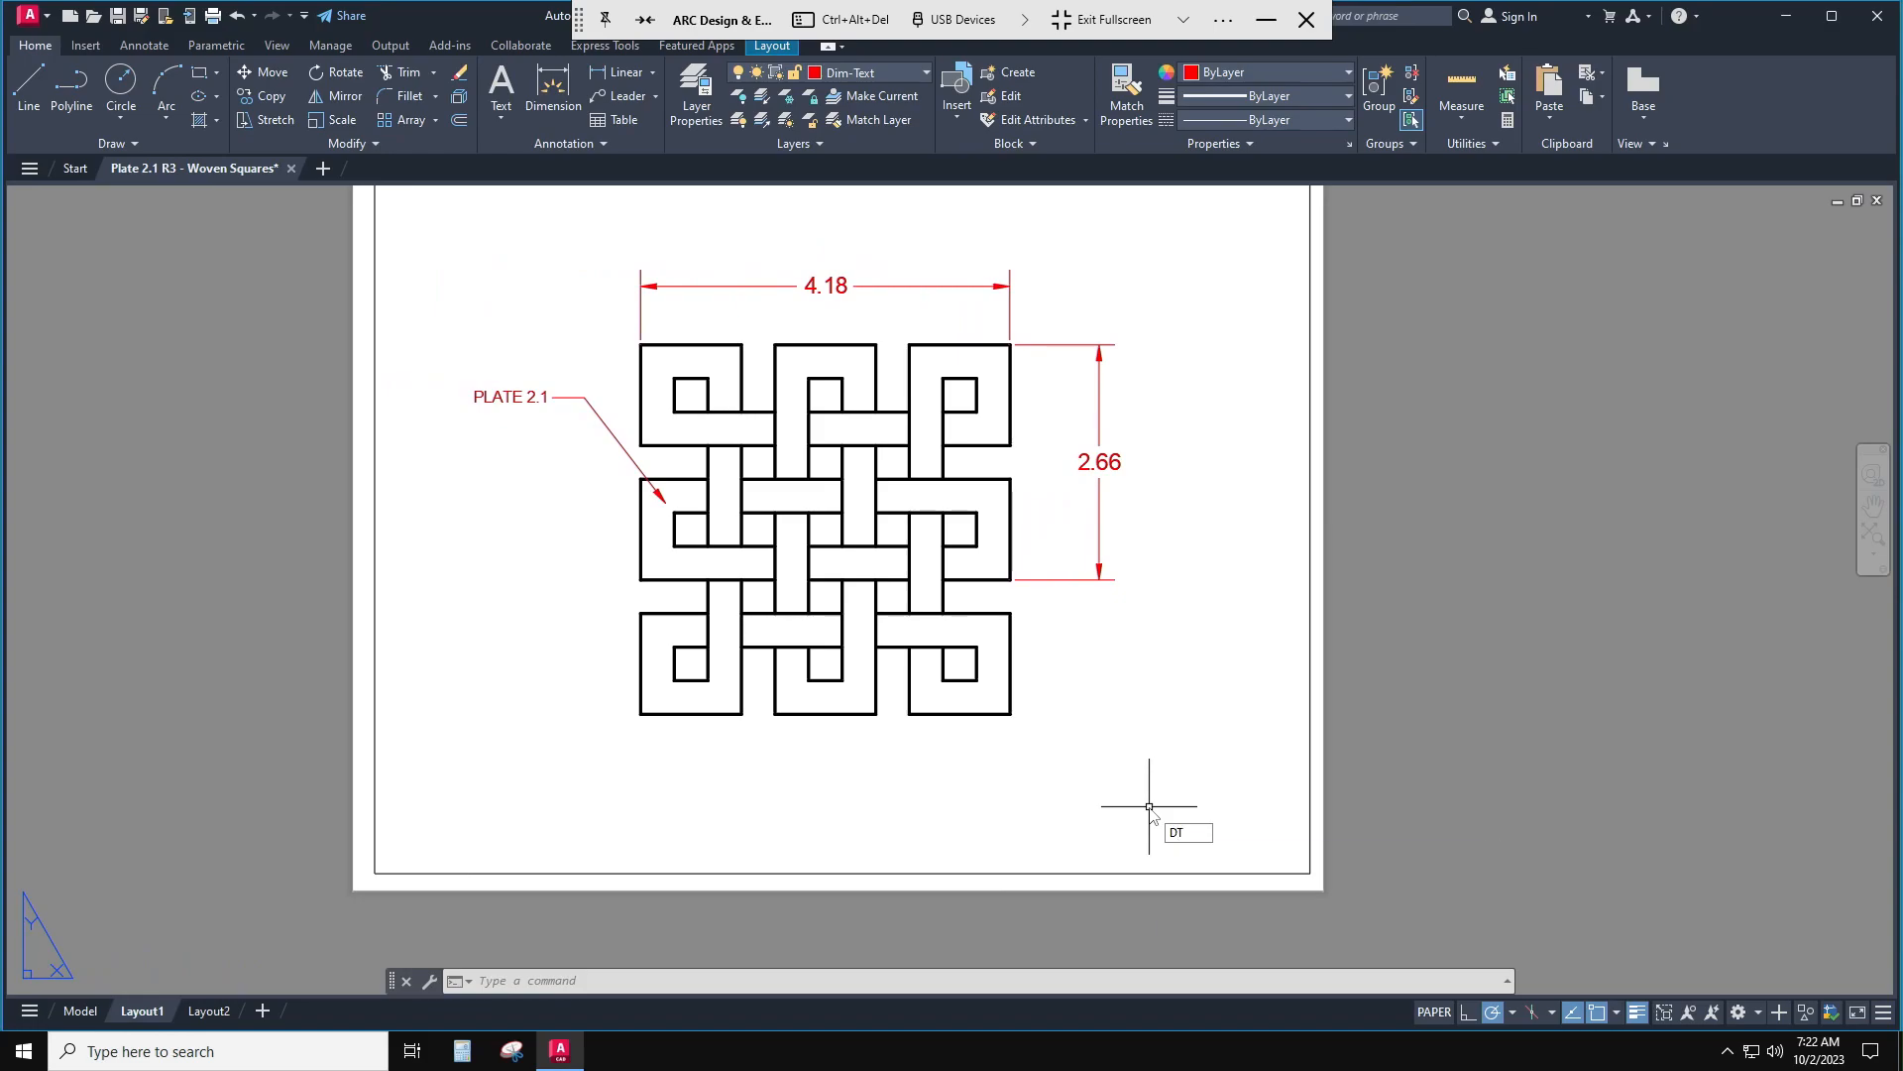
key(Return)
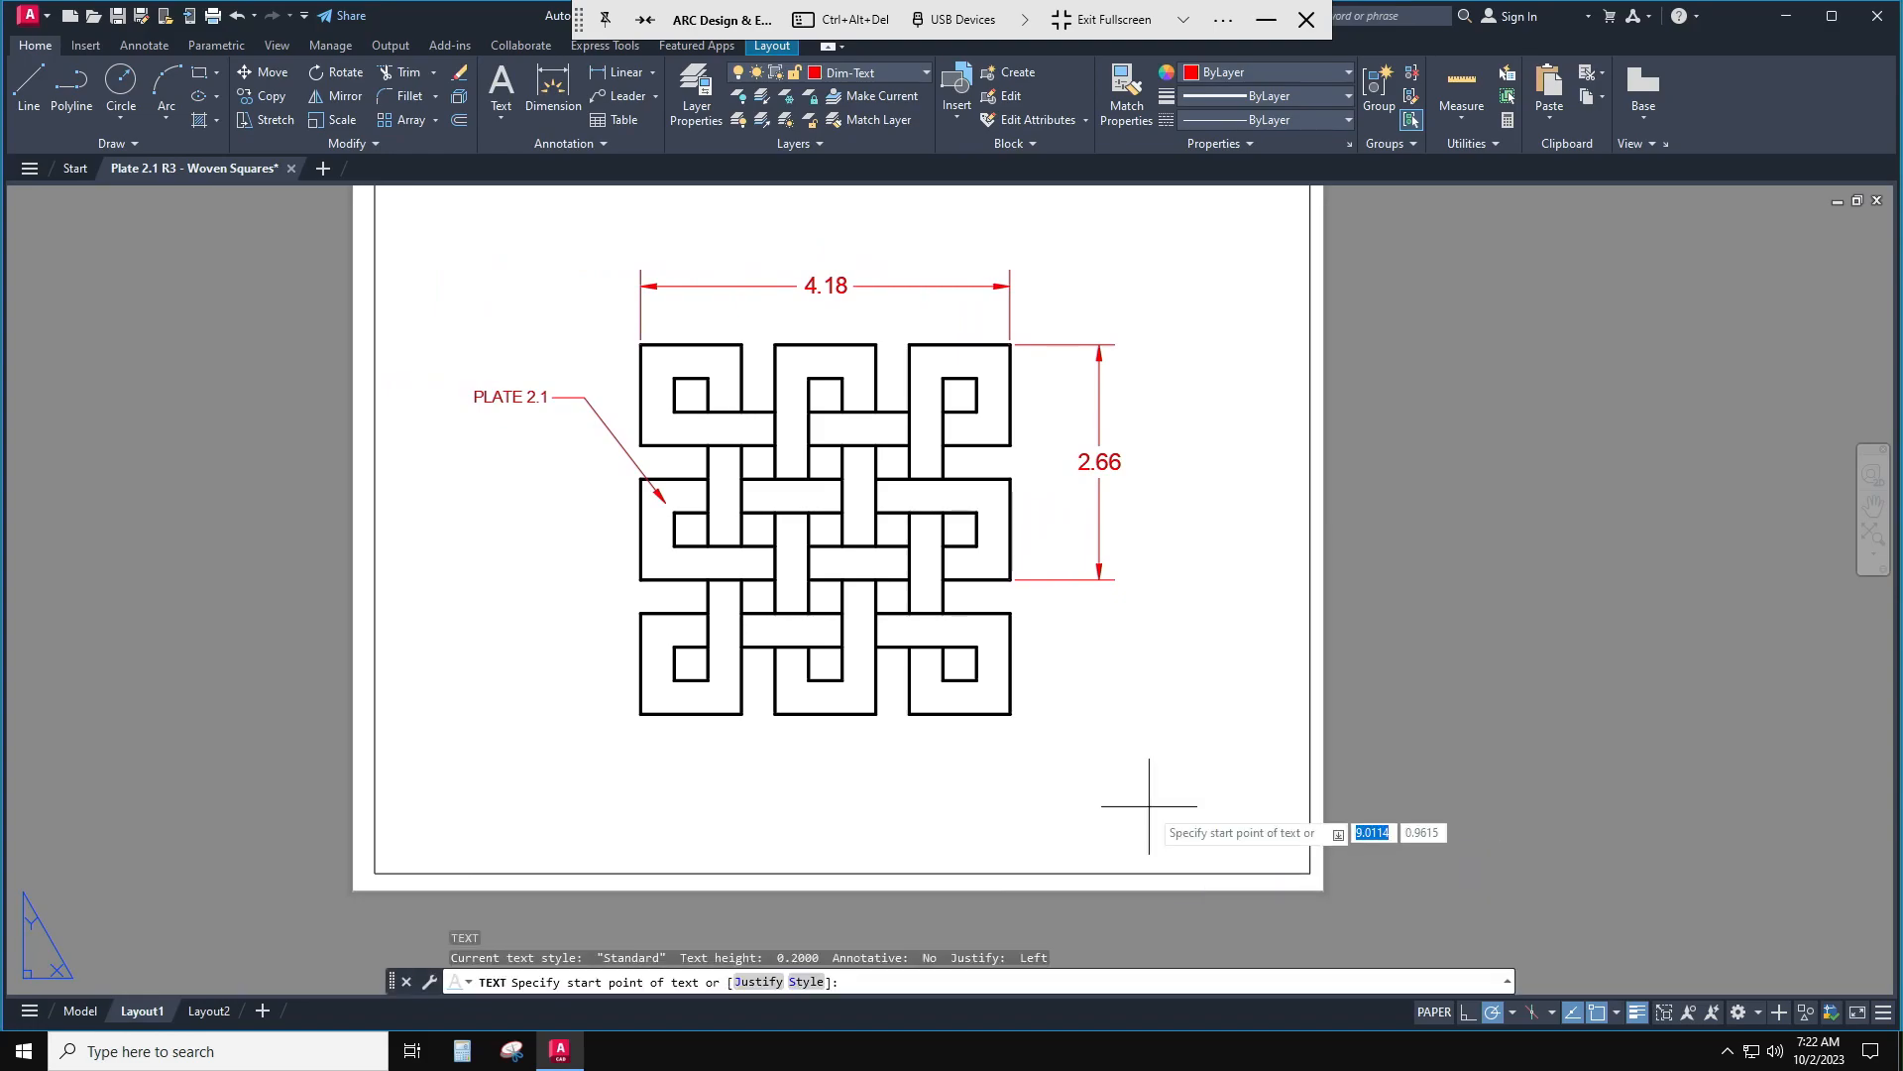
text(J)
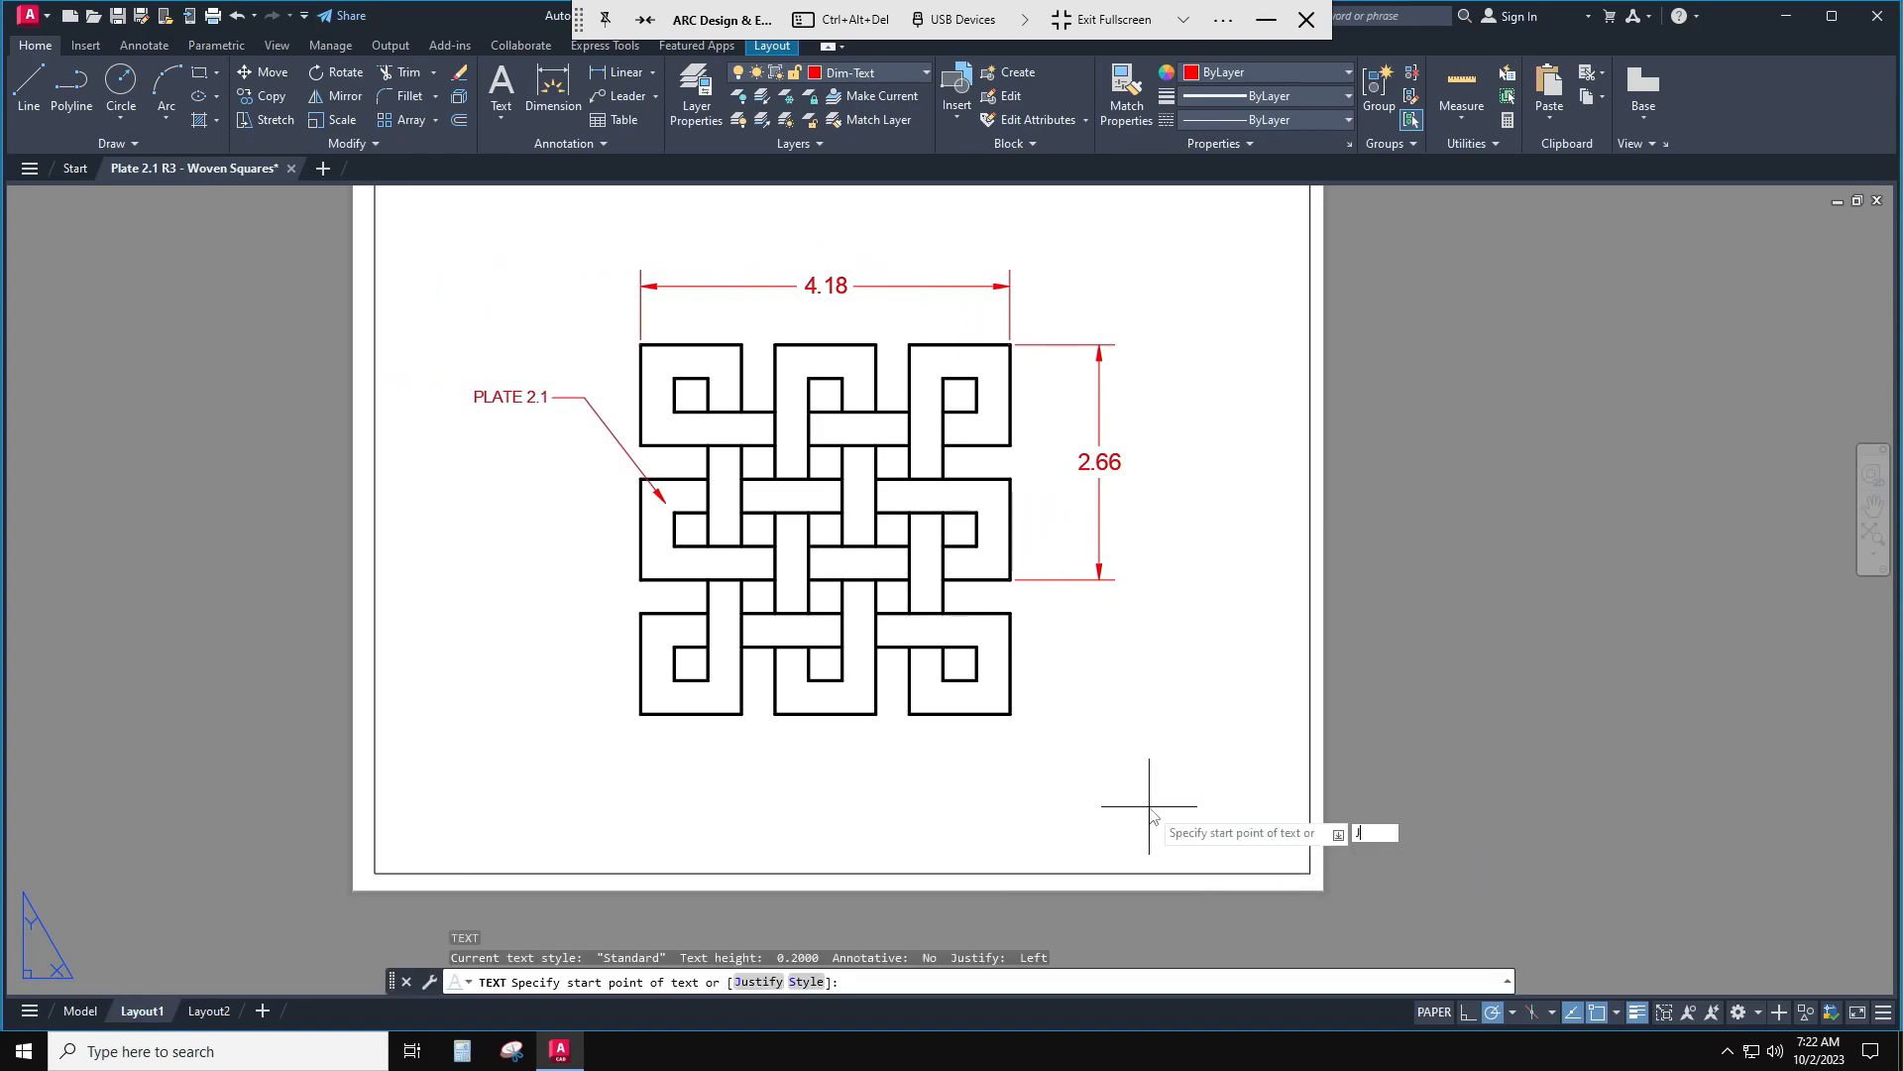
key(Return)
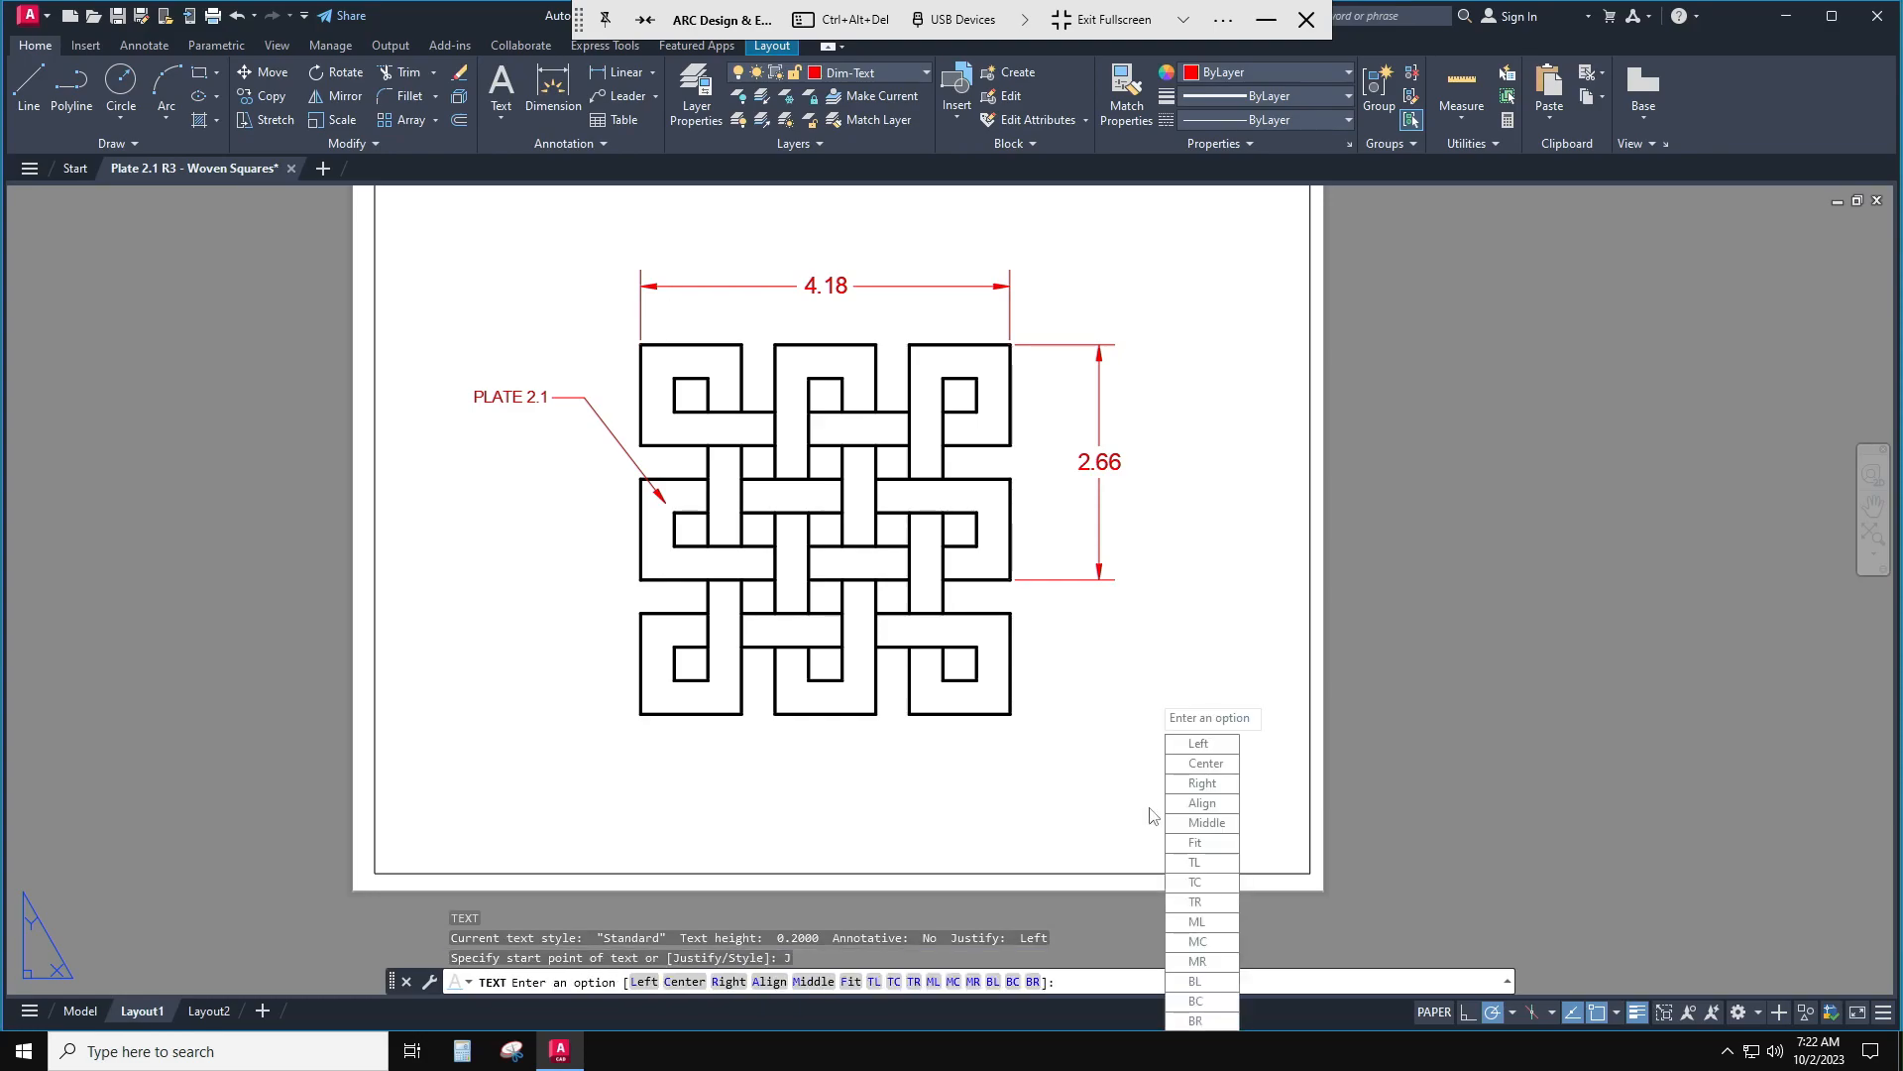
text(R)
key(Return)
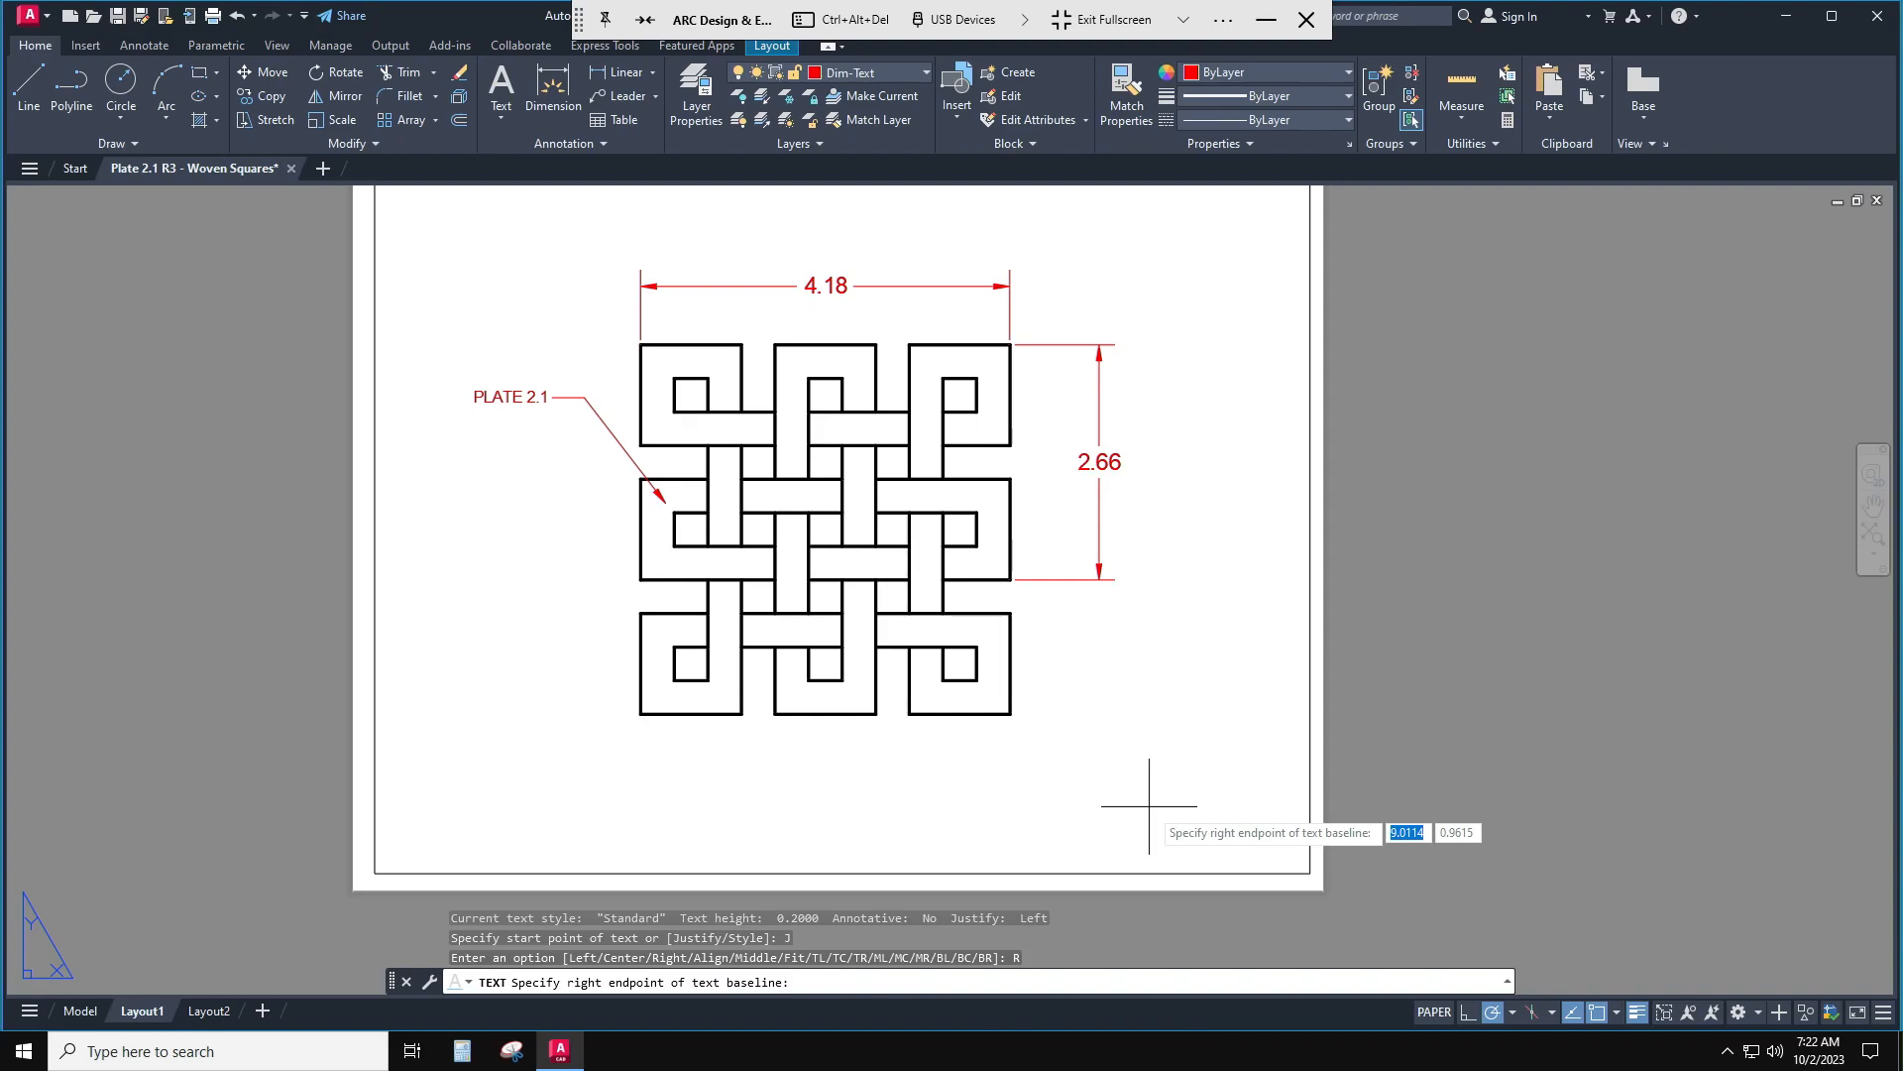
click(1247, 760)
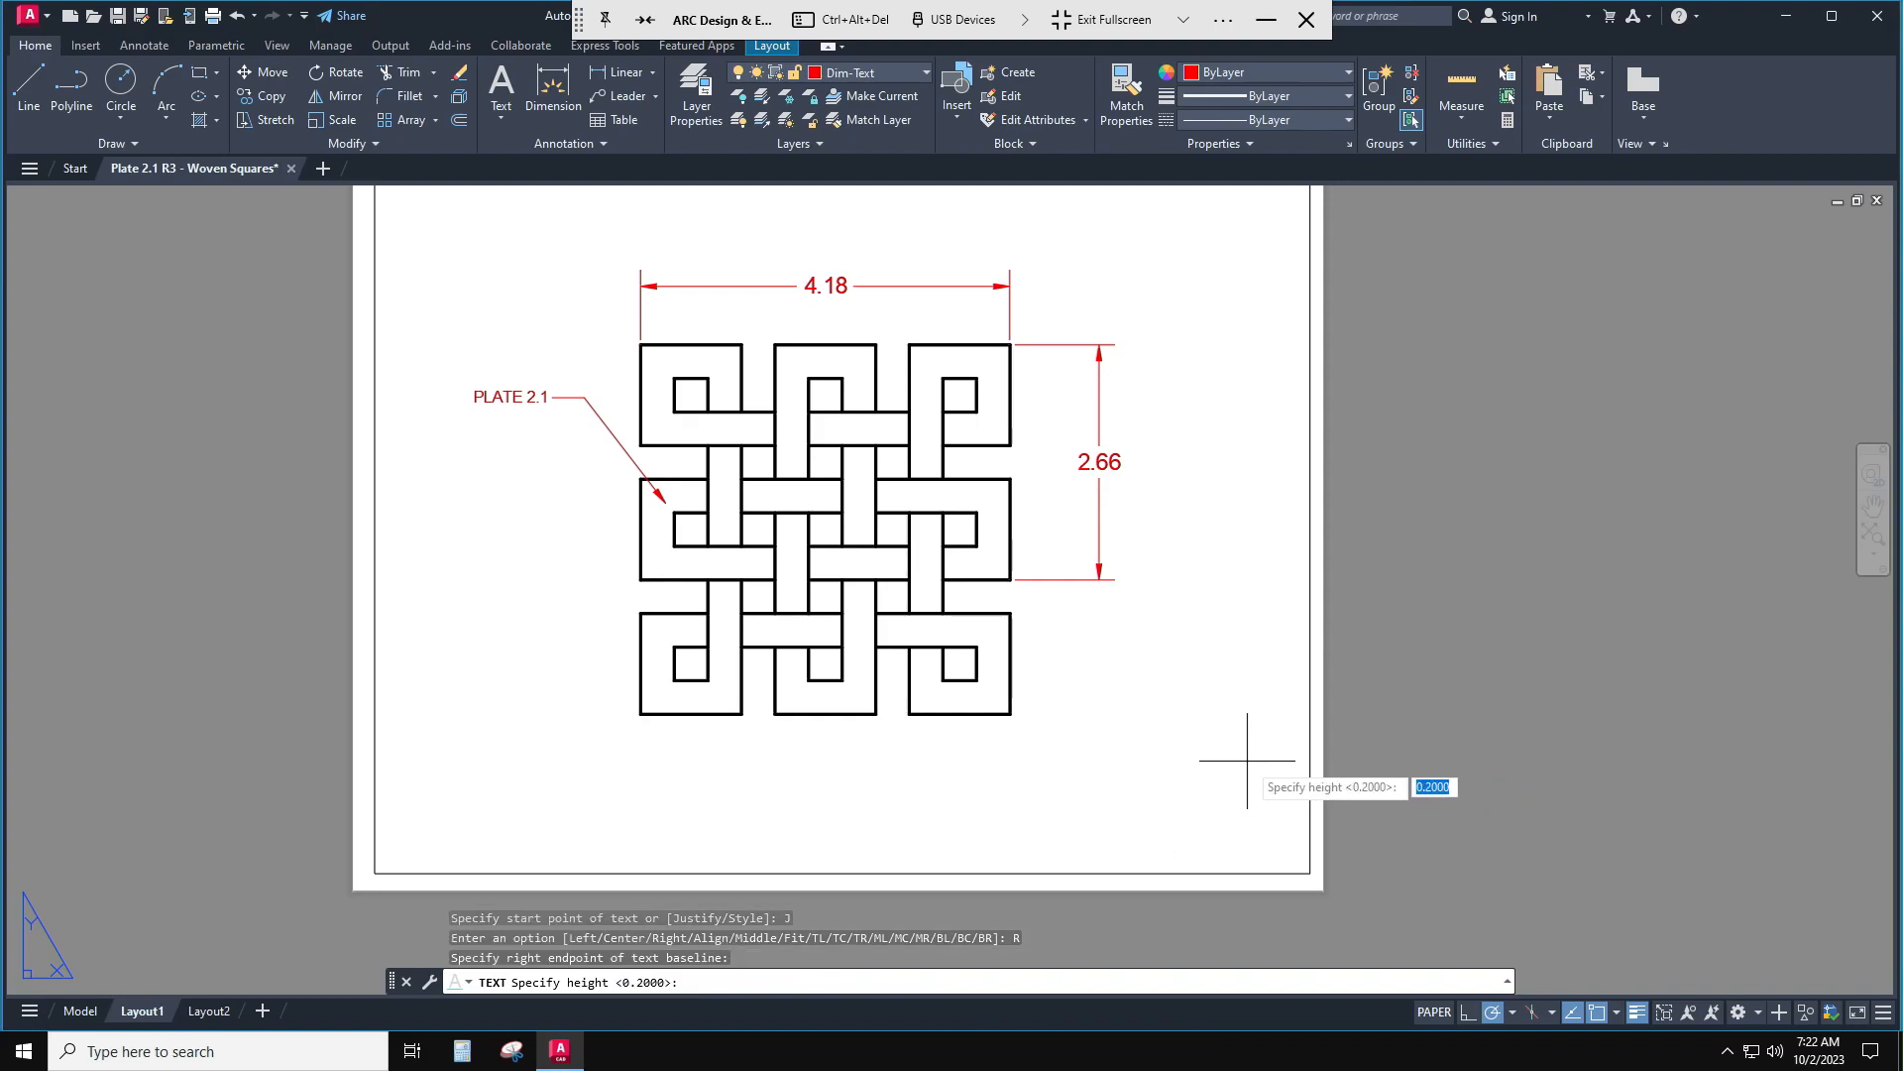
text(.18)
key(Return)
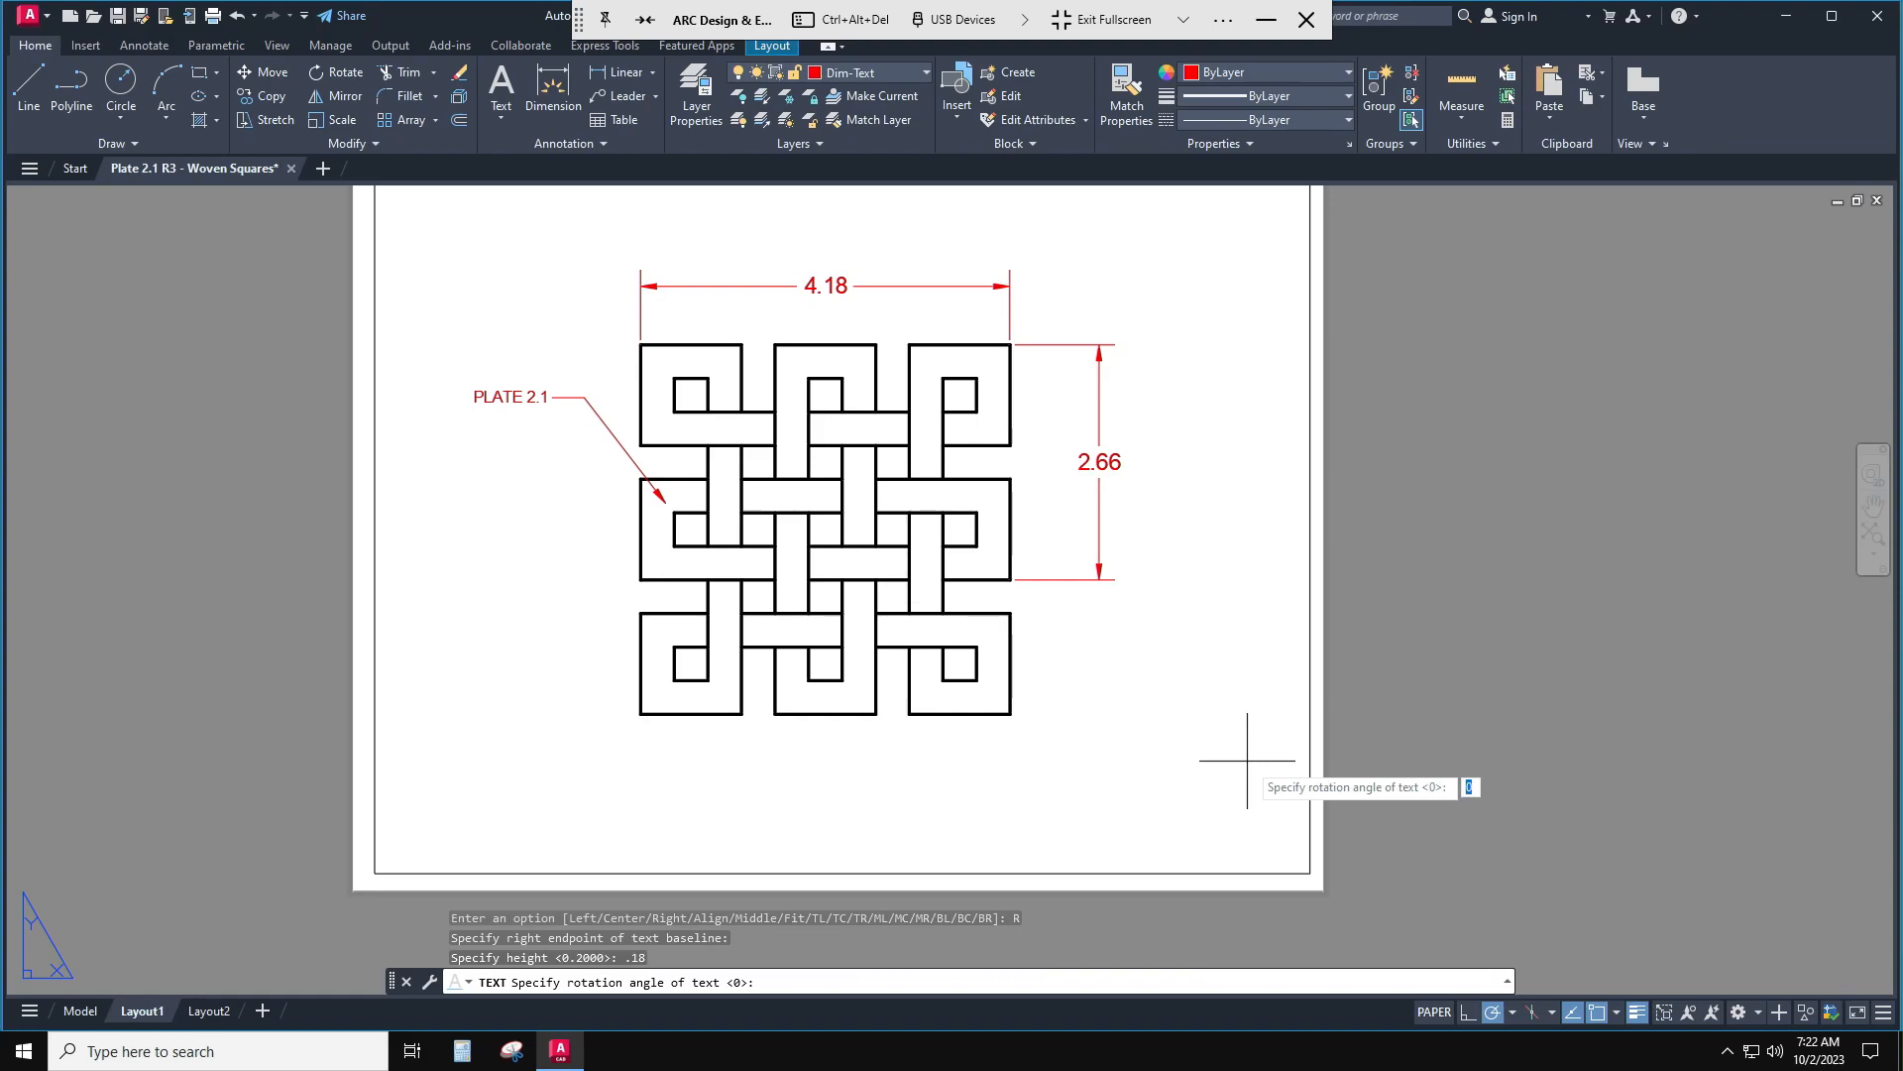
key(Return)
- Enter the drafter's full name on the first text line and Plot Scale 1:1 on the second, and finish the text
text(RAN)
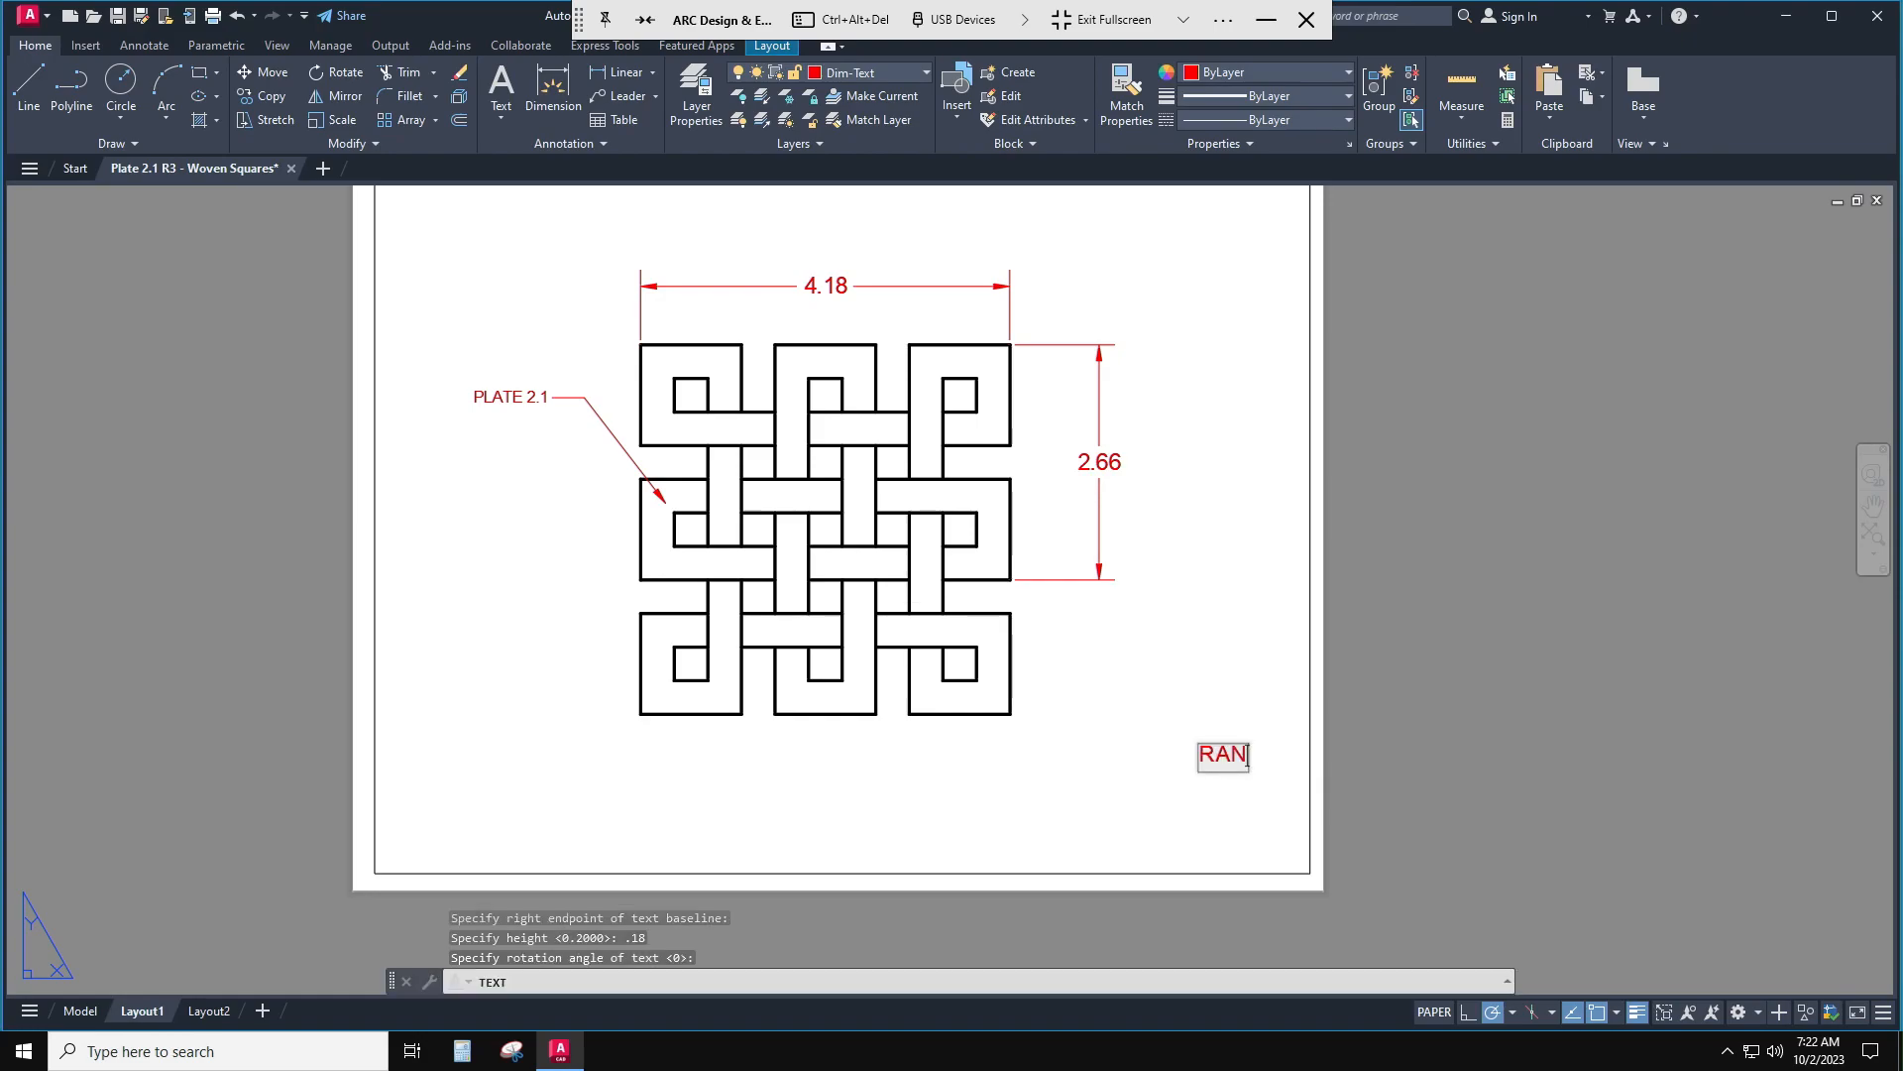
text(DY SCHUSTER)
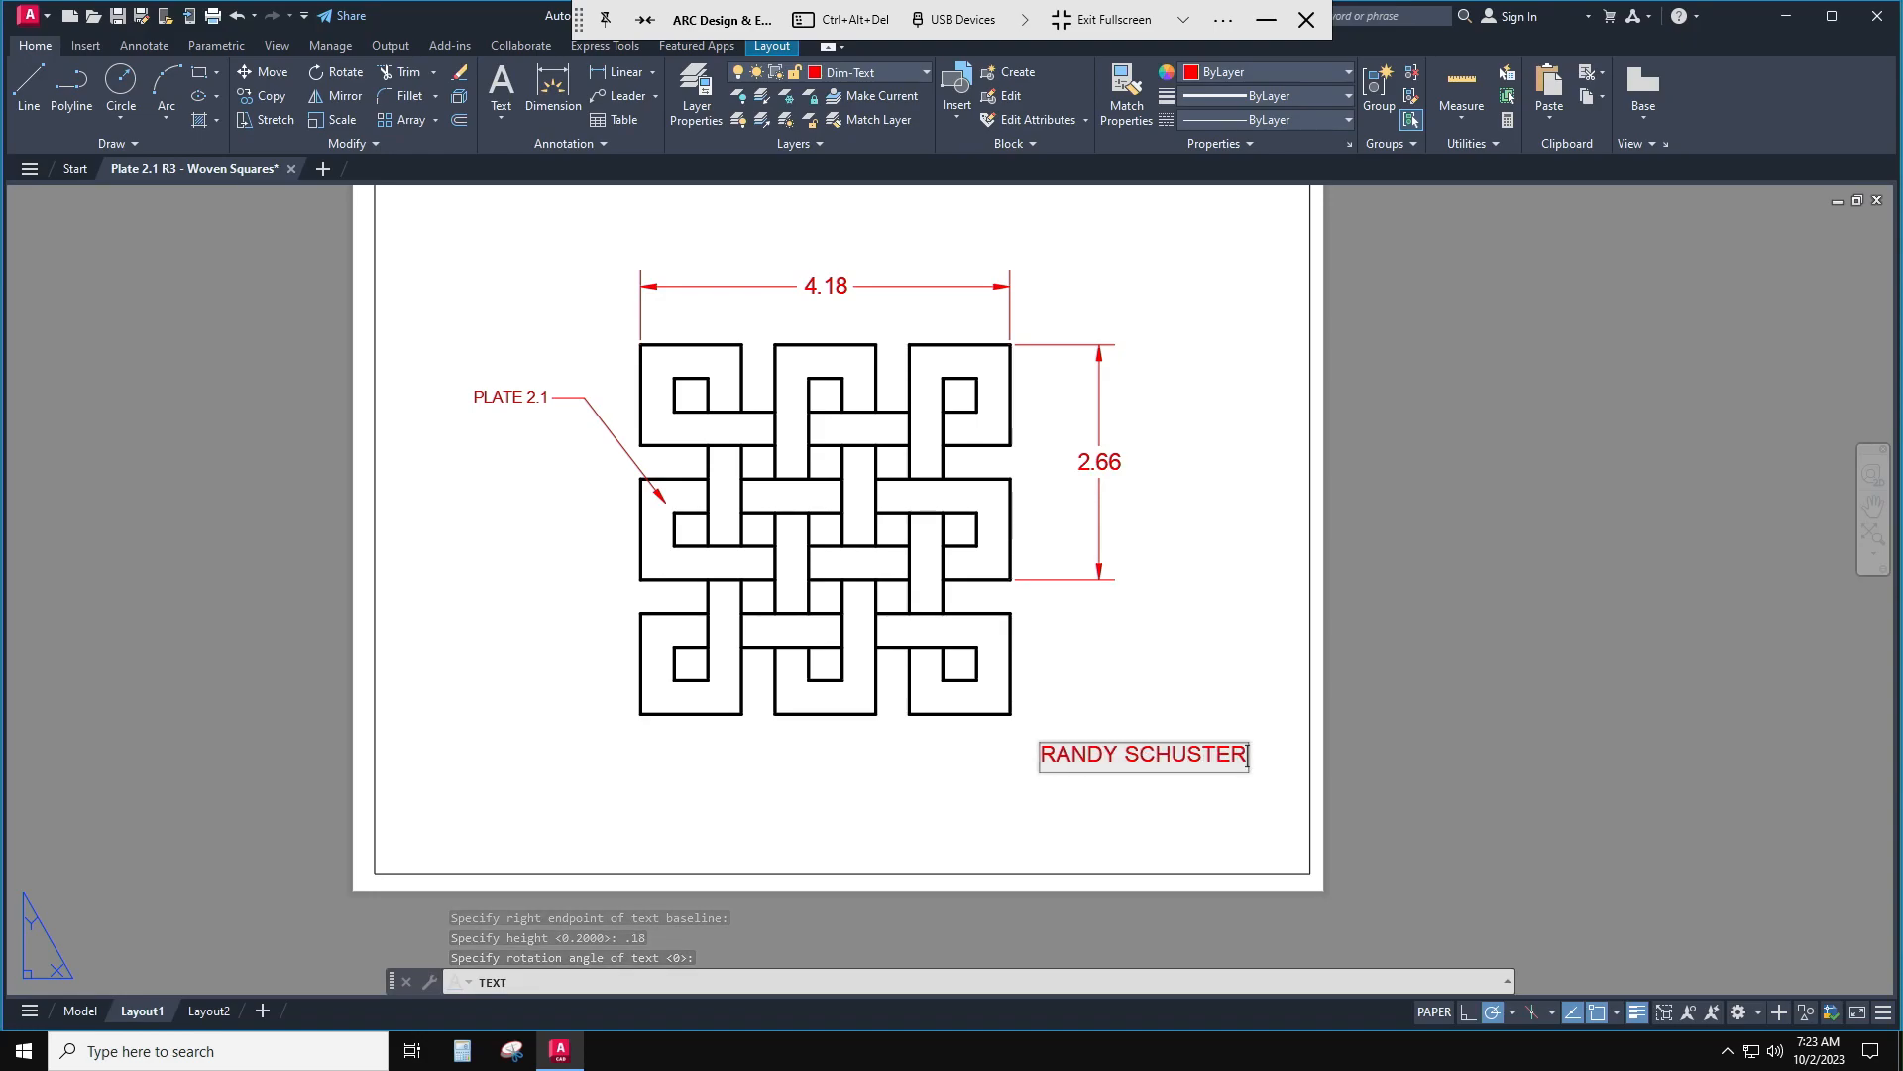
key(Return)
text(Plot Sc)
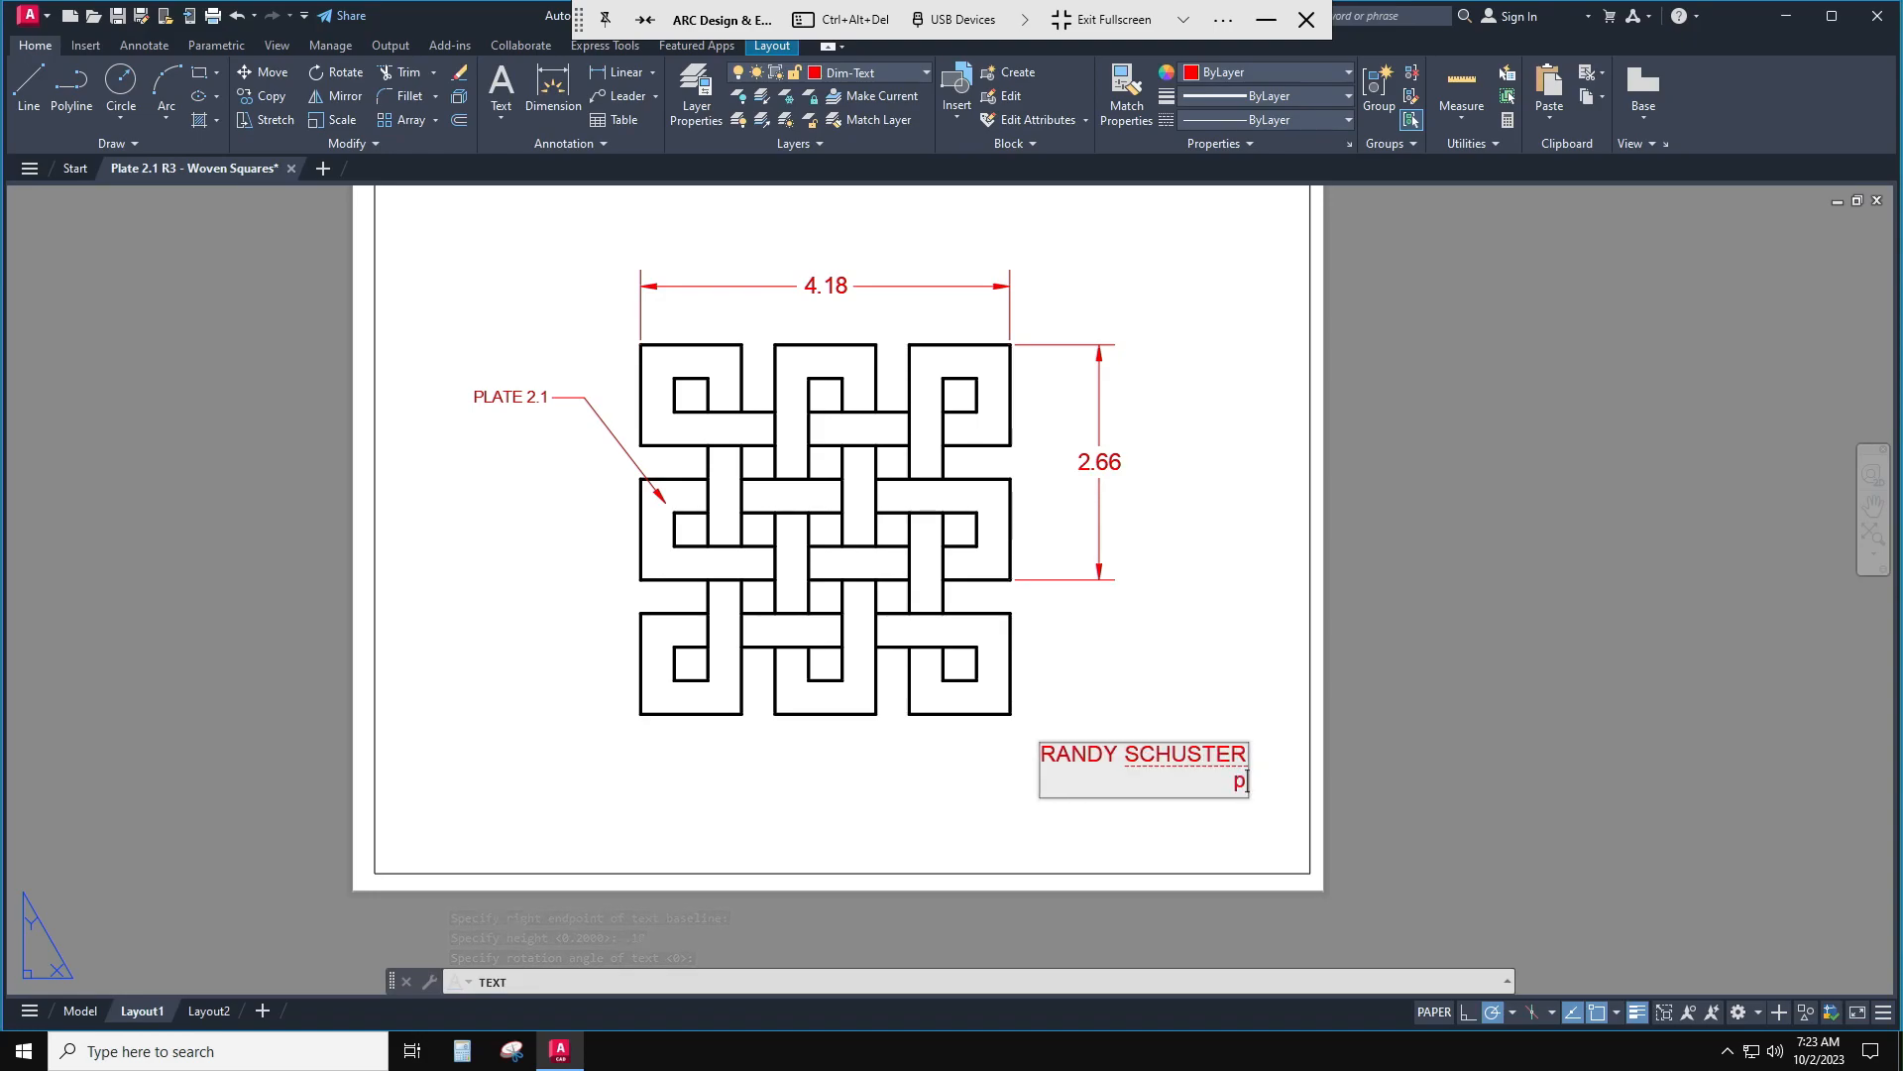
text(ale 1:1)
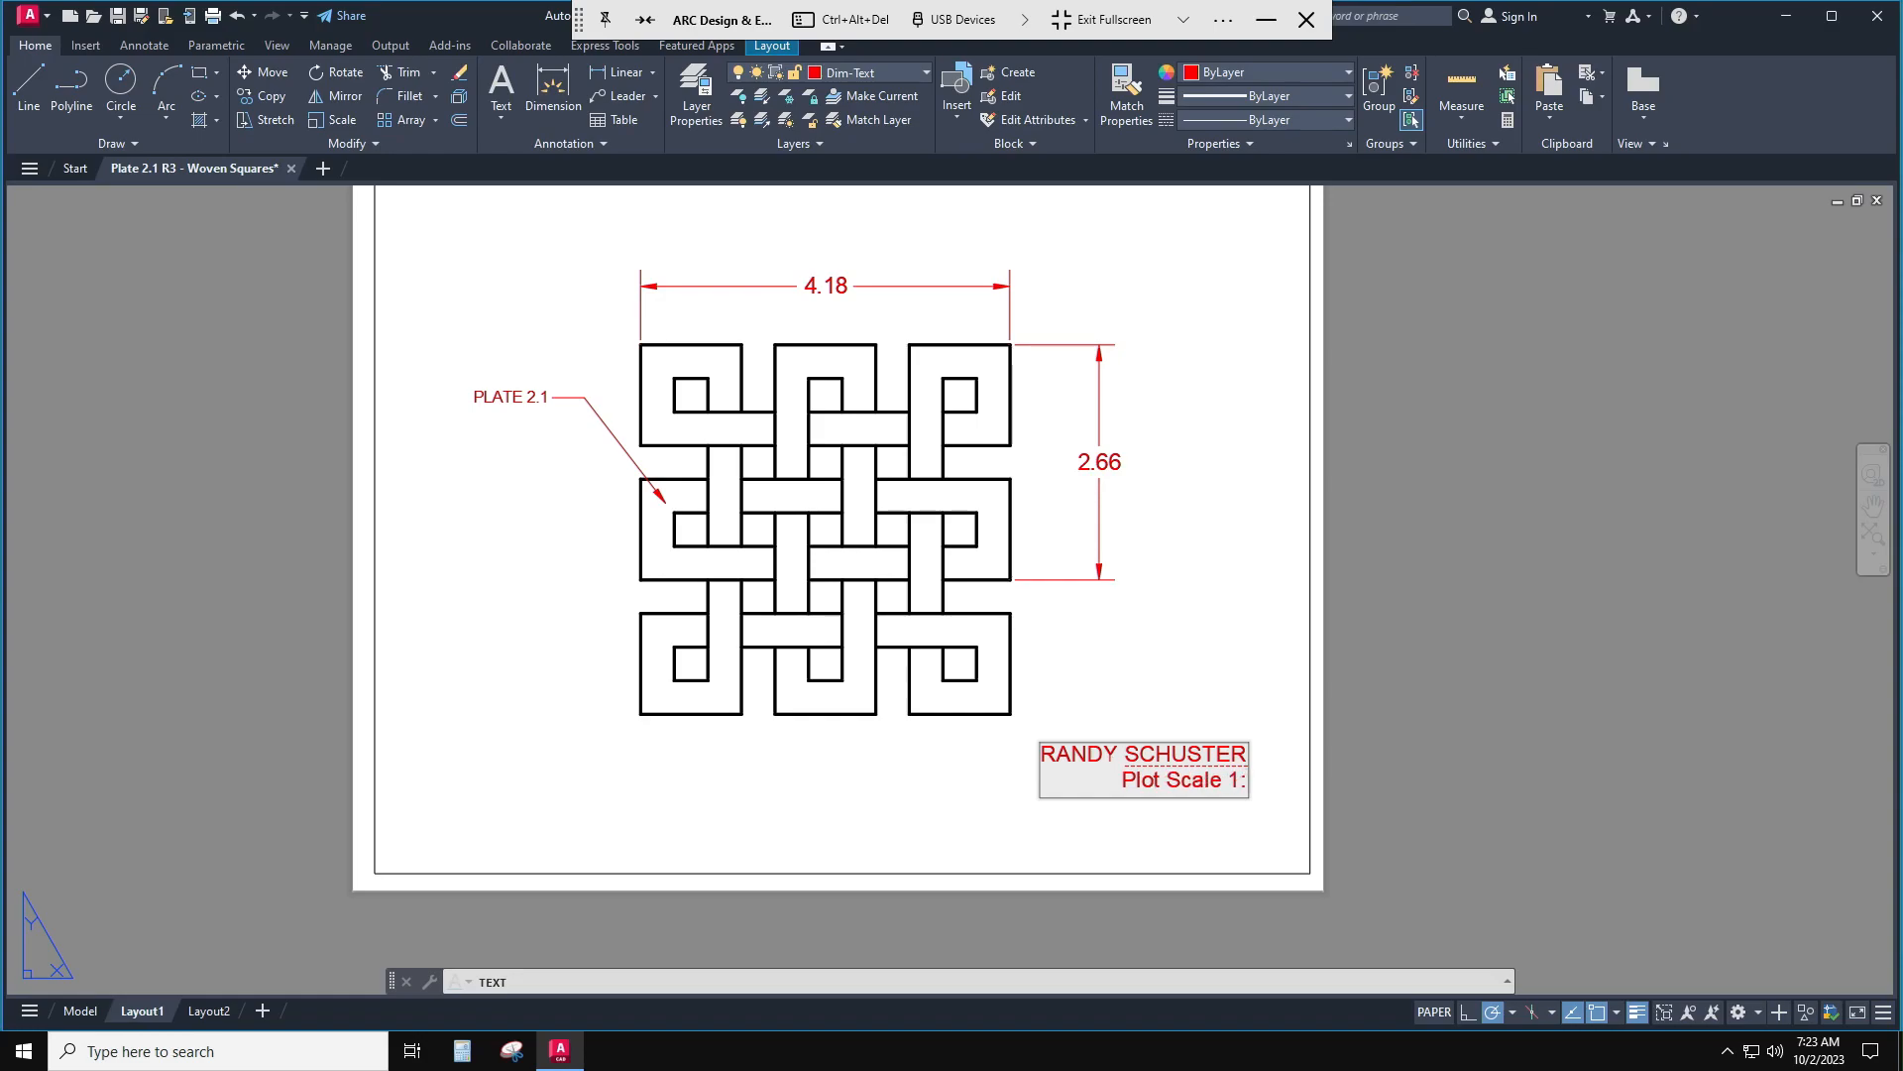
click(1286, 833)
key(Return)
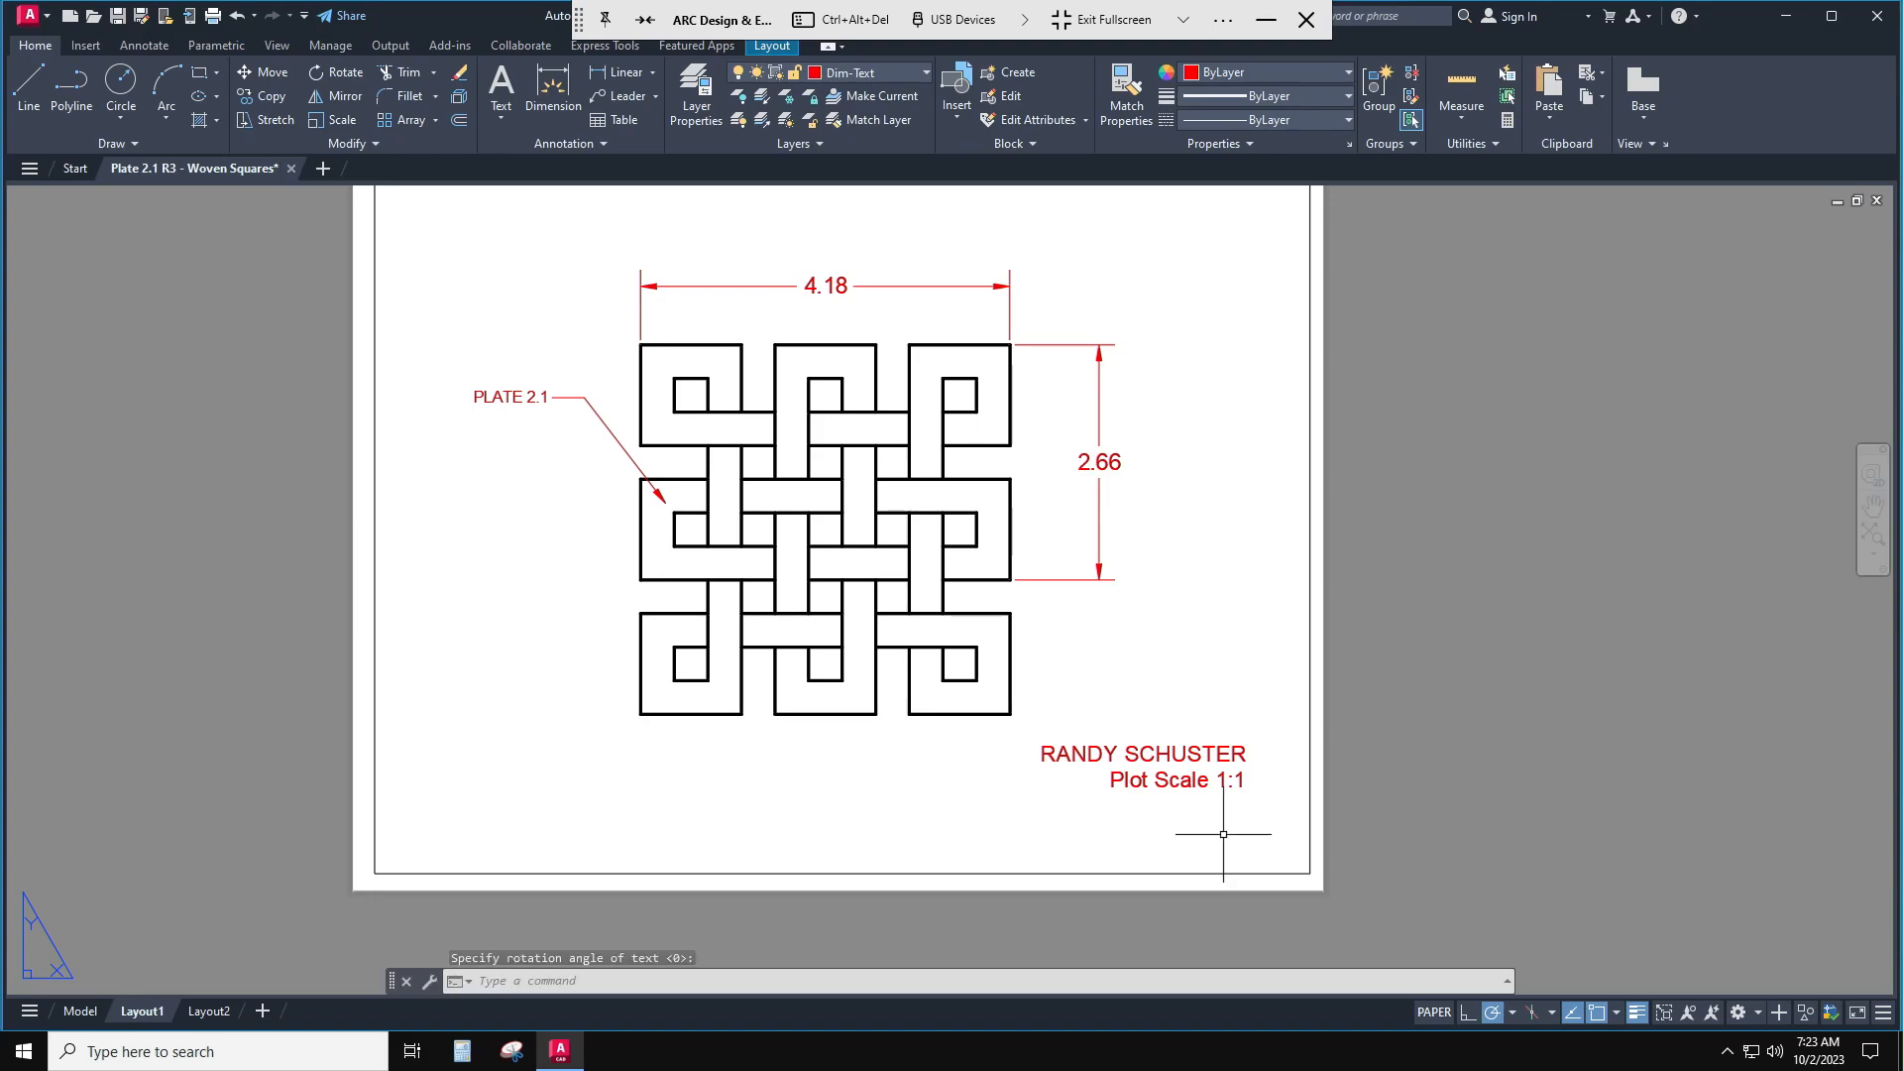
- Review the plot settings in Layout1's page setup and close the Page Setup Manager
scroll(1224, 834, down, 2)
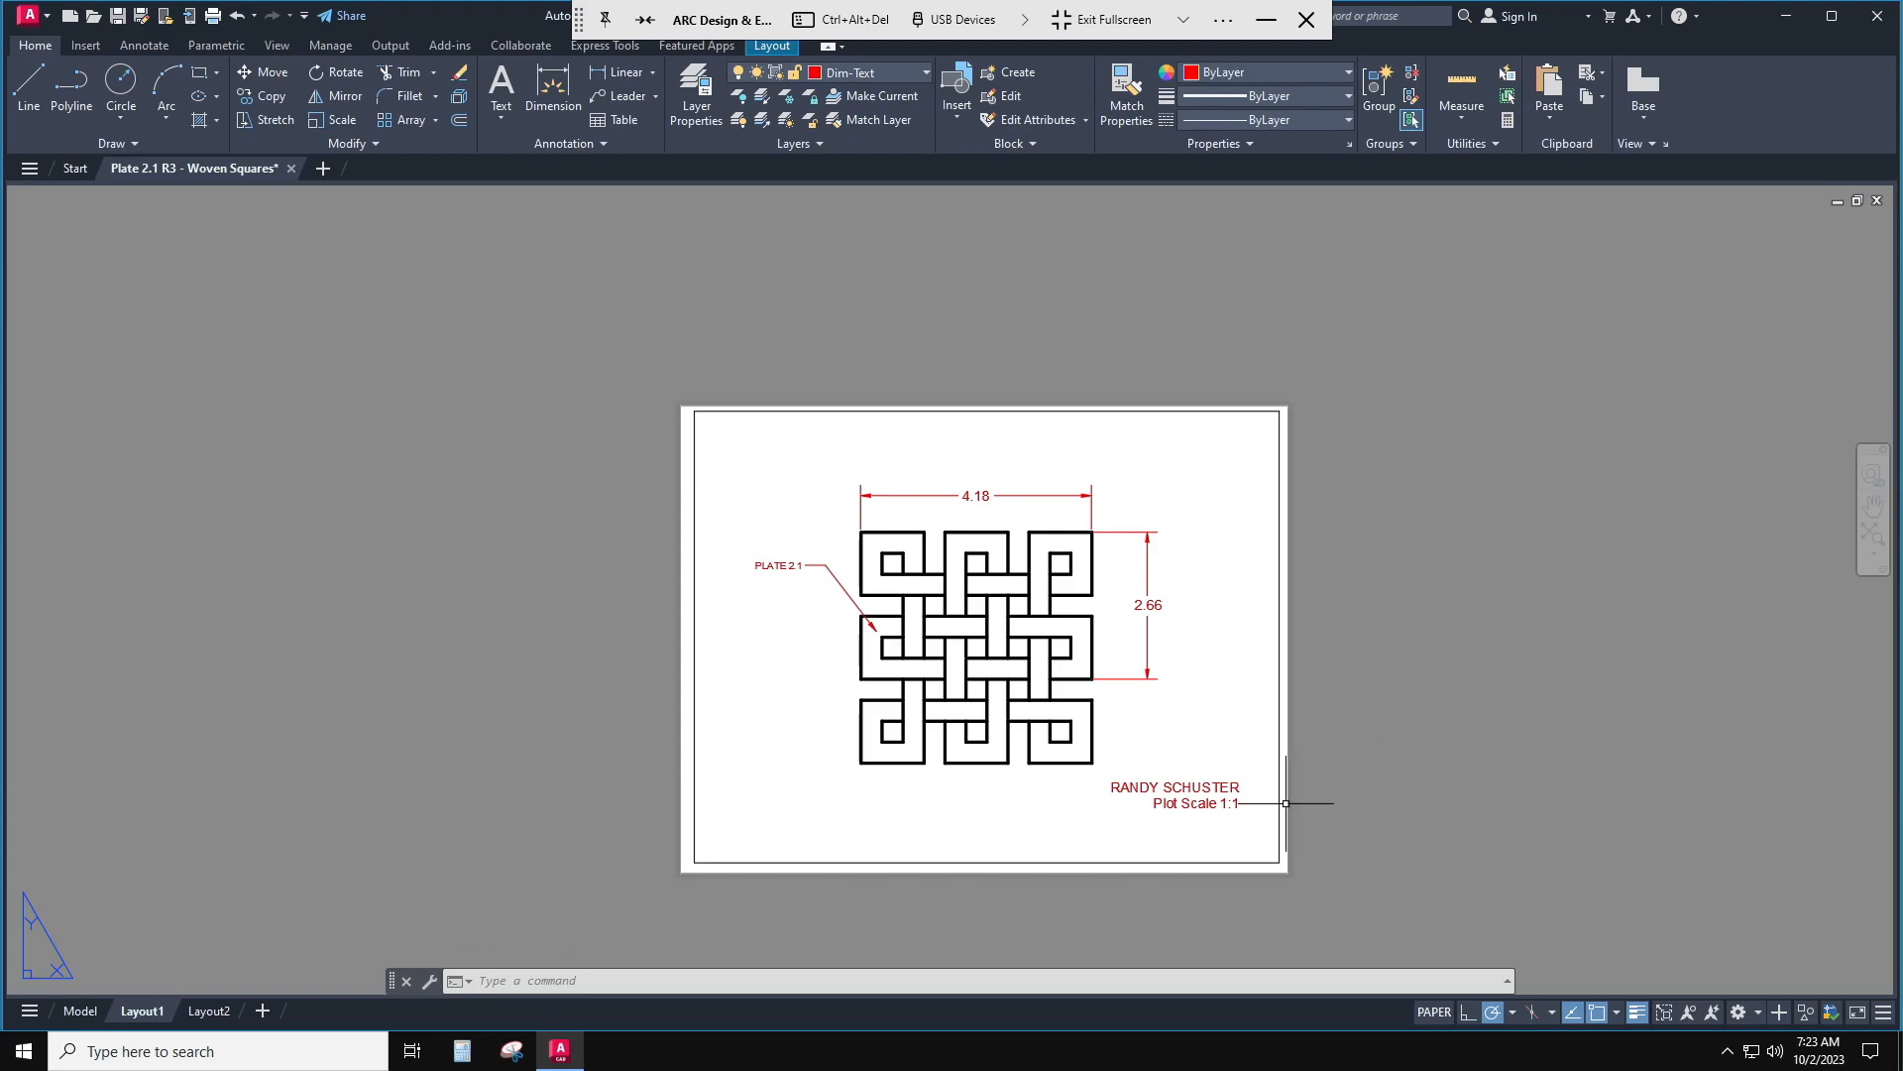
right_click(157, 1011)
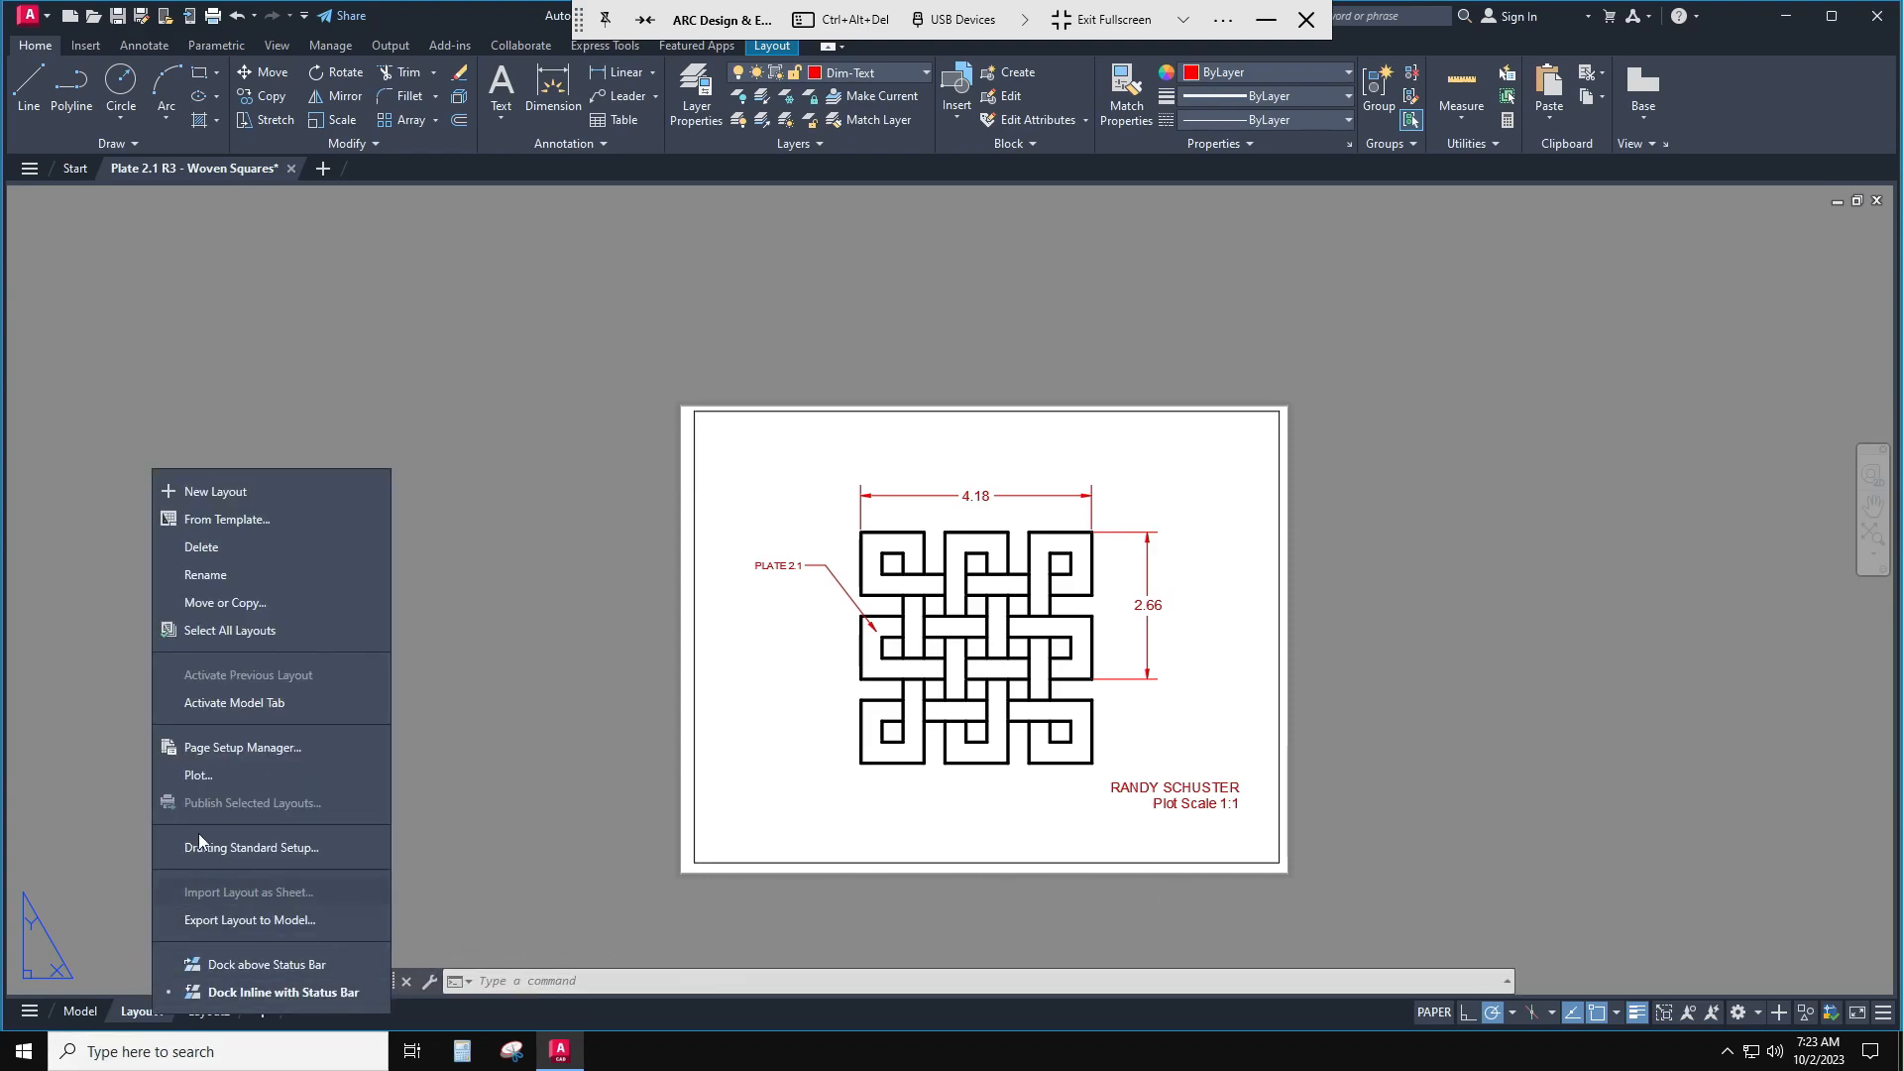
click(228, 749)
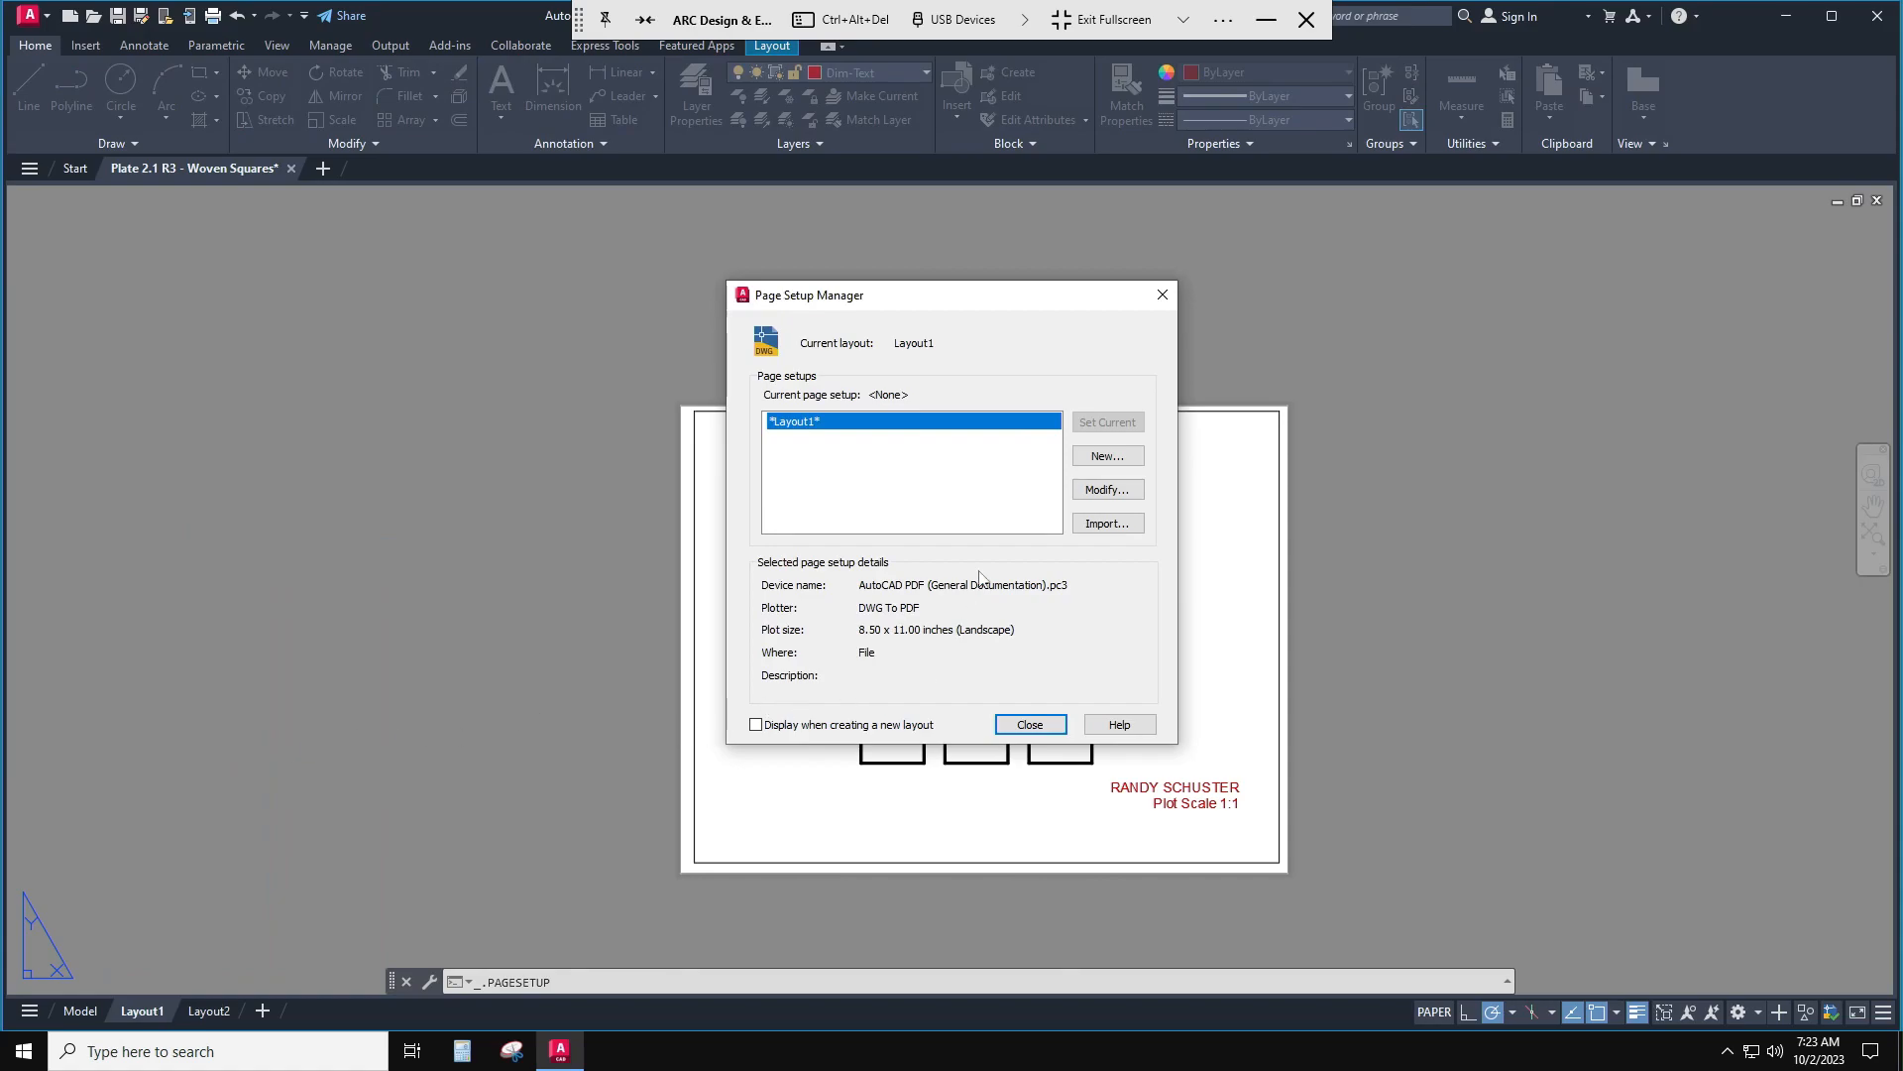
click(1107, 489)
click(1057, 766)
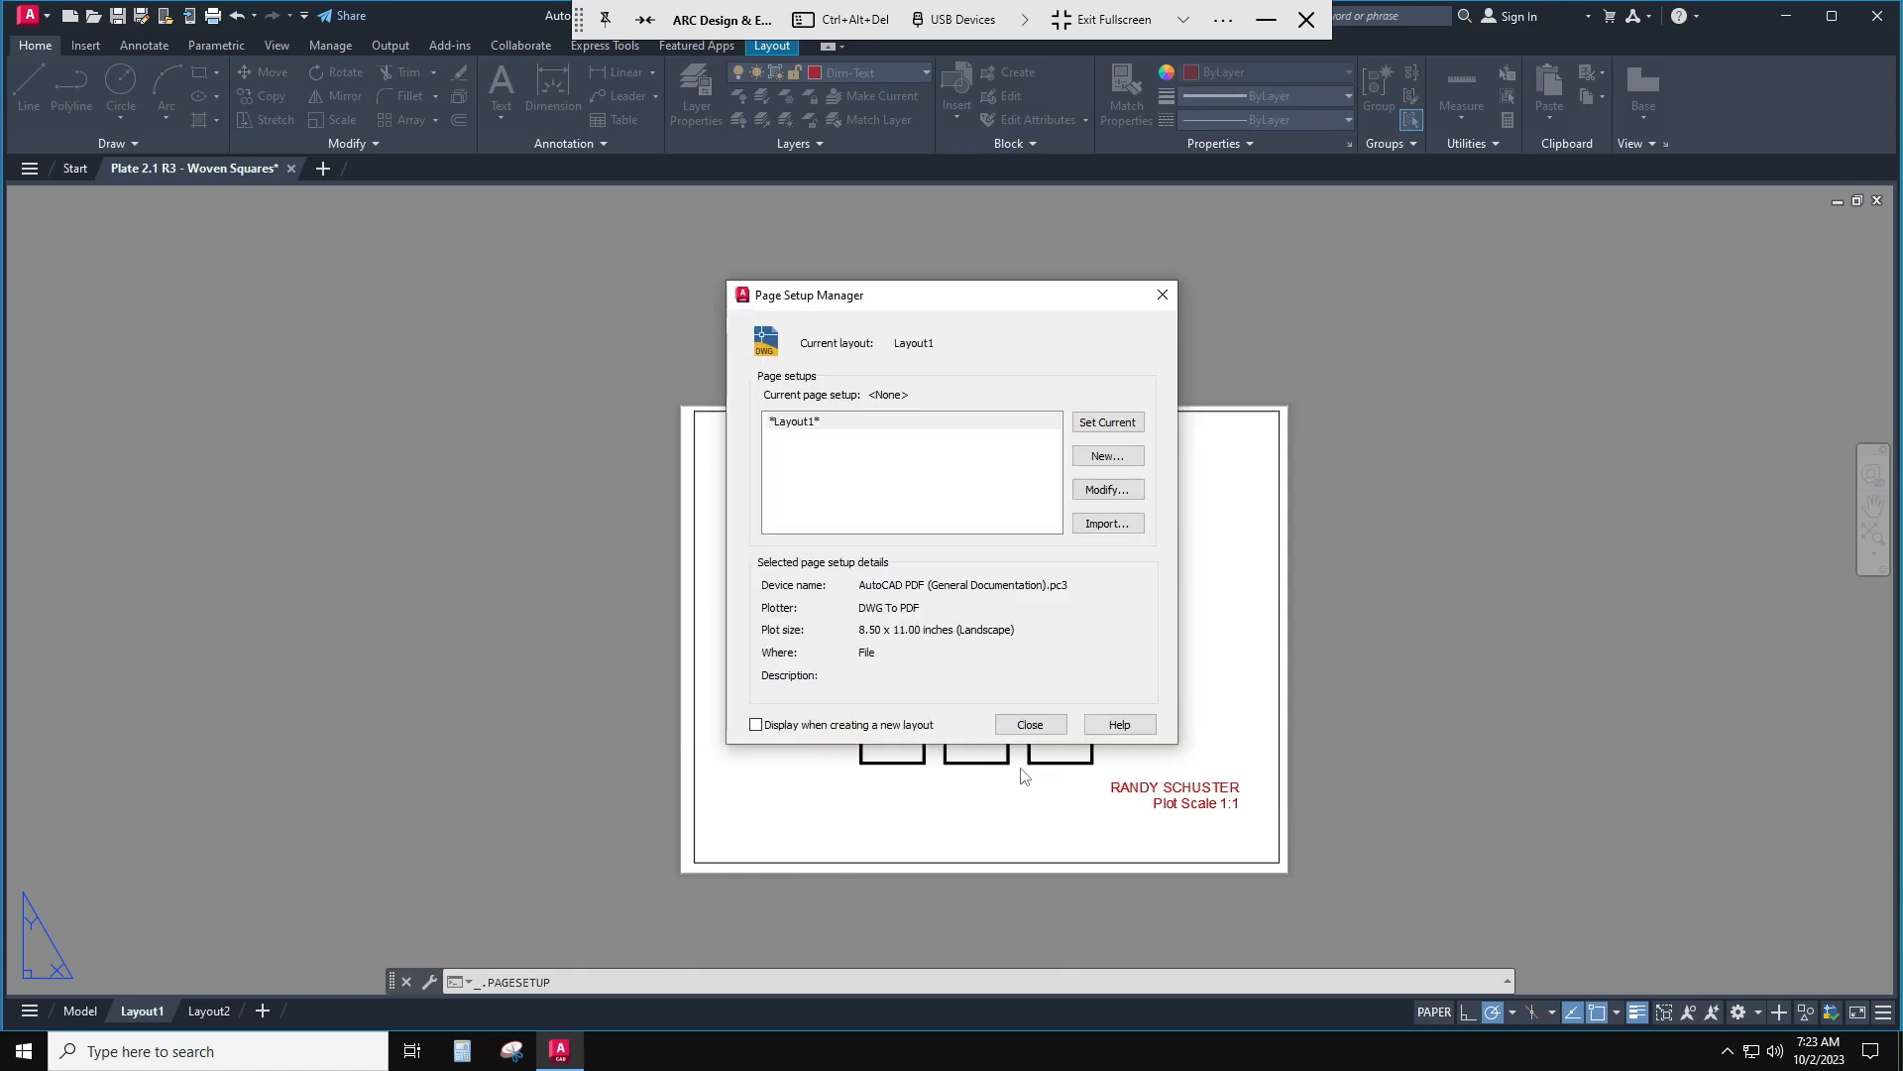
click(1024, 723)
key(Escape)
key(Escape)
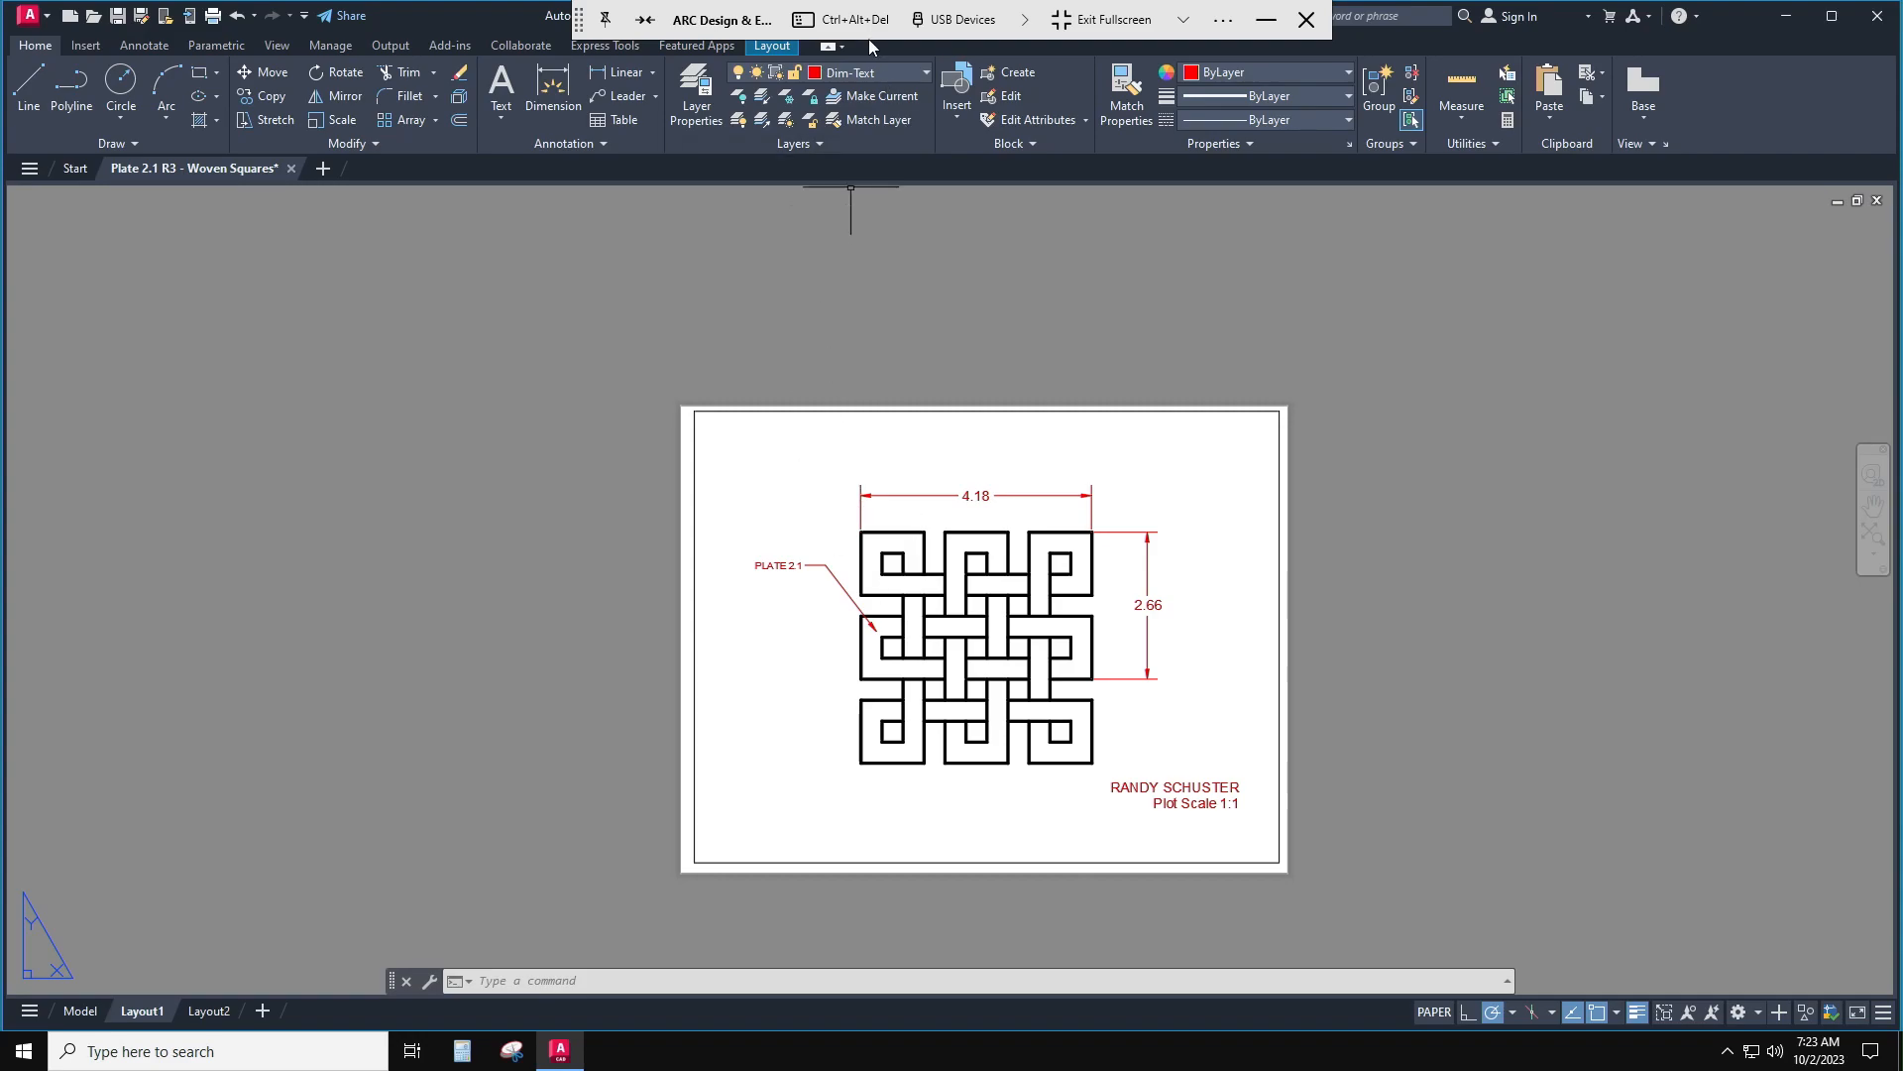
- Check the drawing's list of layers and close it
click(872, 74)
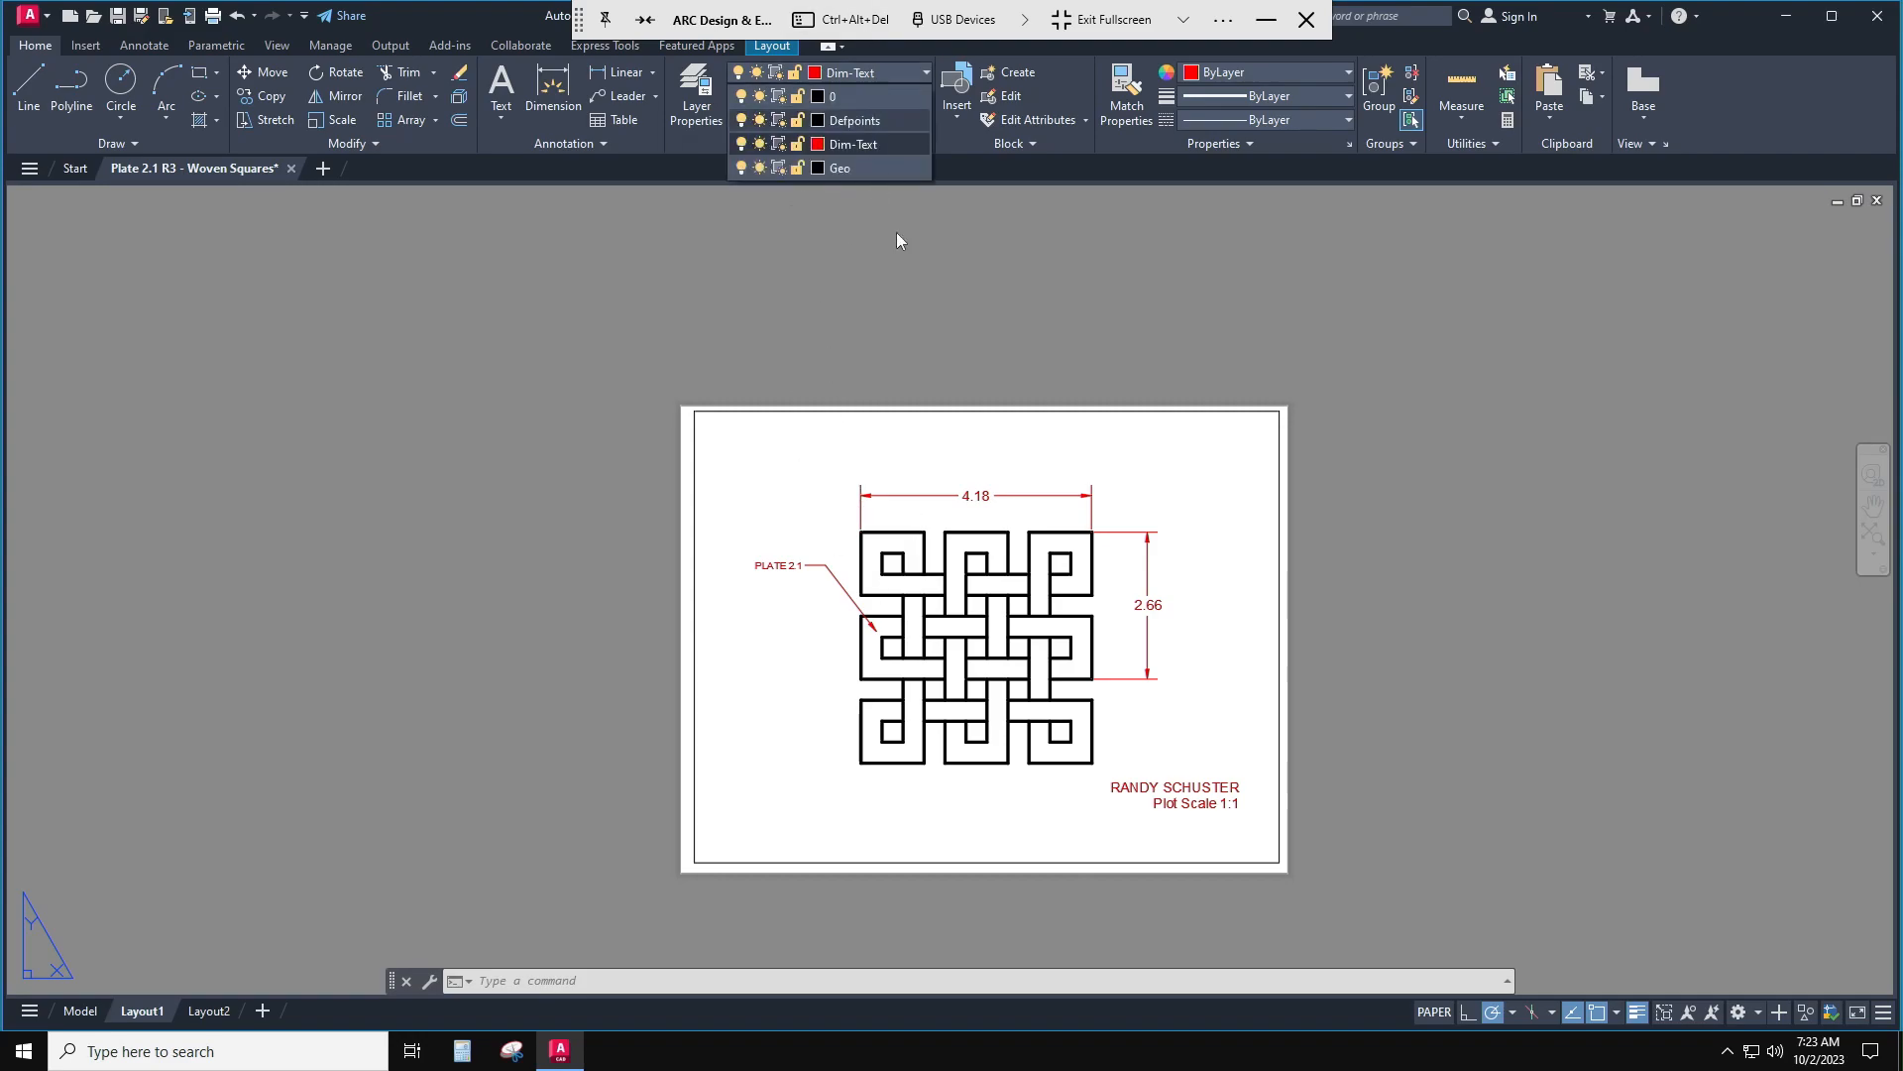
key(Escape)
key(Escape)
click(1028, 496)
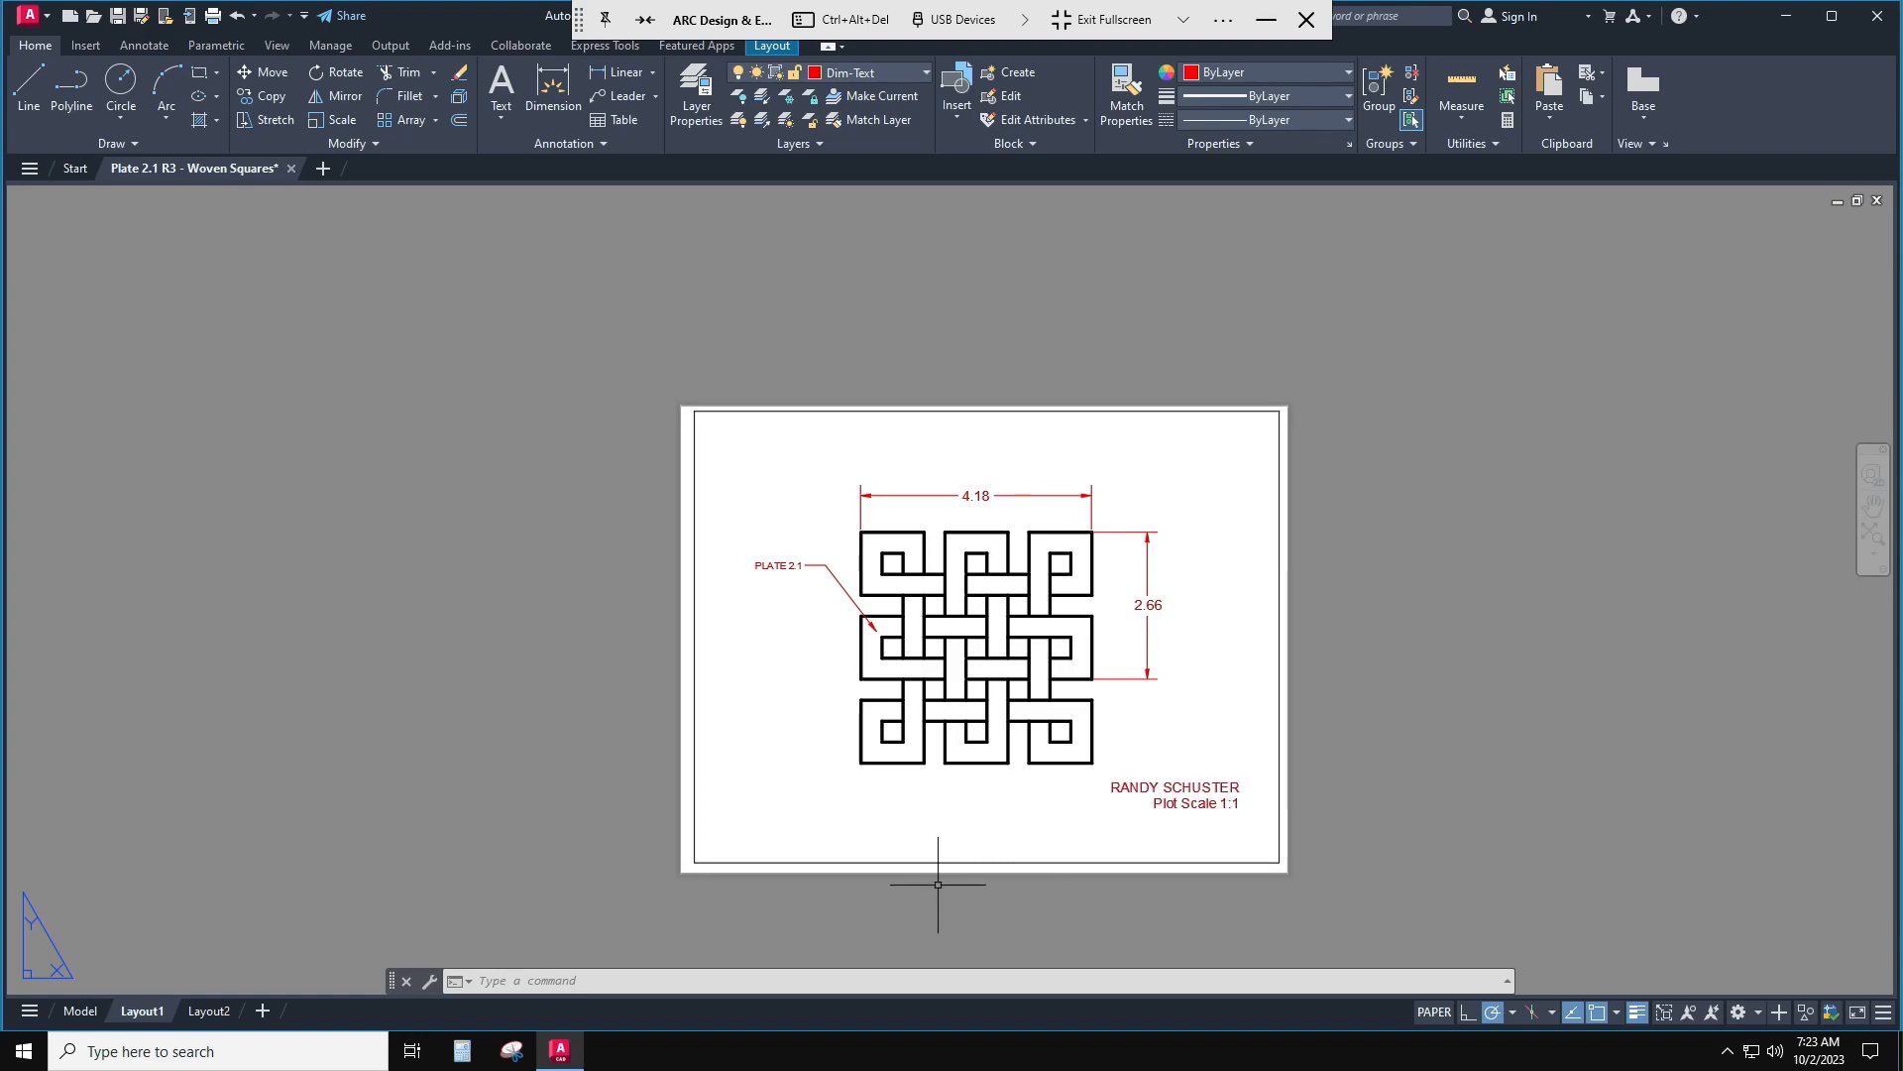
- Save the Plate 2.1 R3 - Woven Squares drawing
click(118, 16)
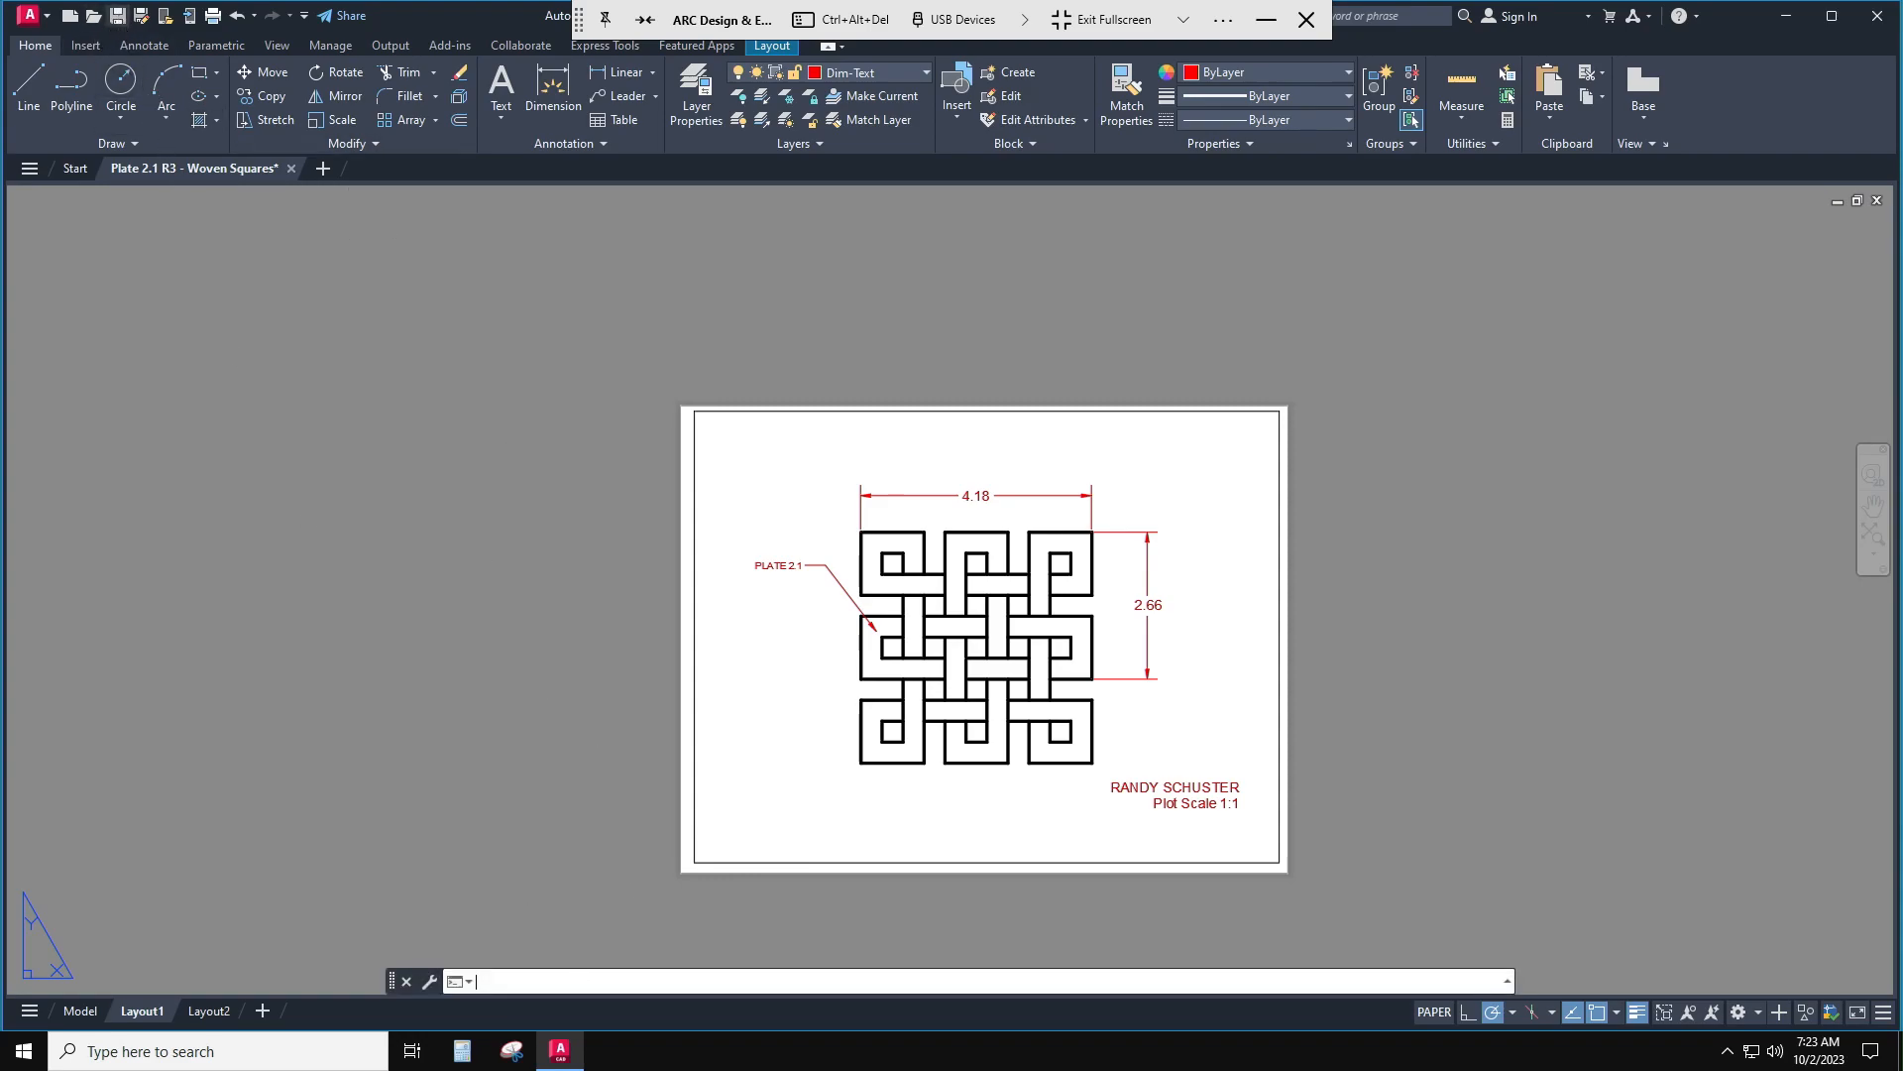